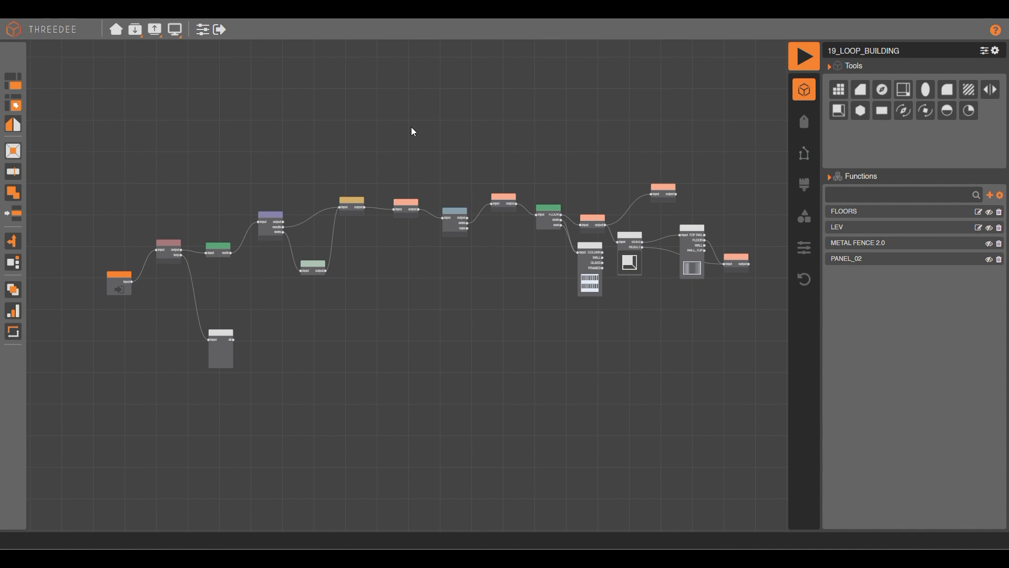
- Move the FLOORS node up closer to the Select node and add a loop variable floorID to the Loop node
drag(224, 351, 222, 309)
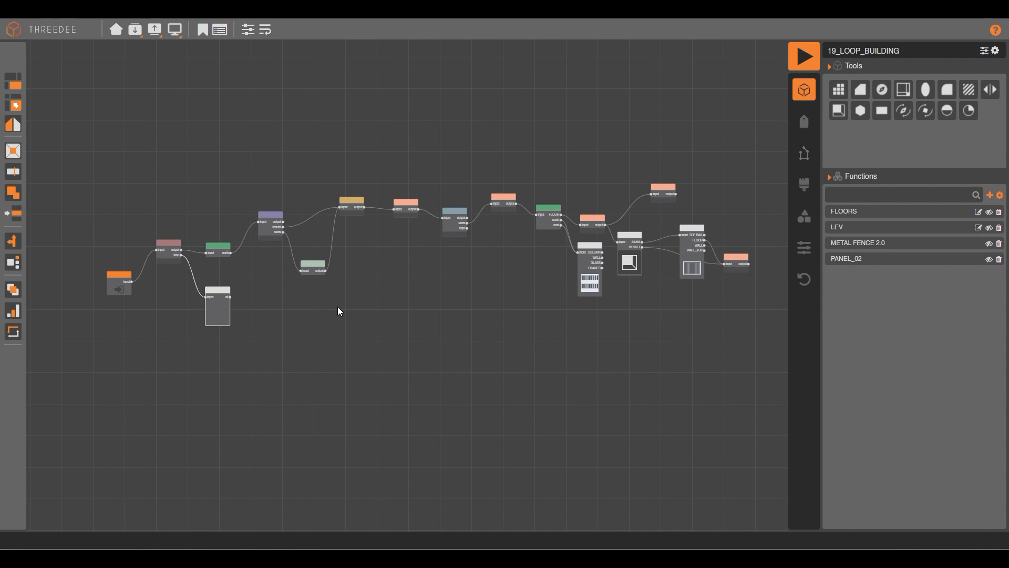
scroll(155, 274, up, 5)
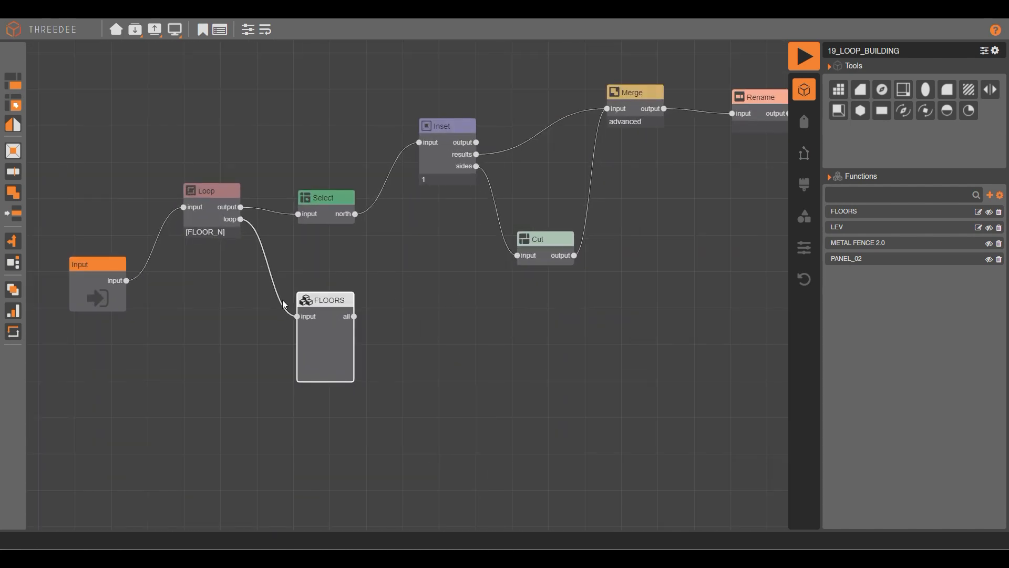
double_click(206, 201)
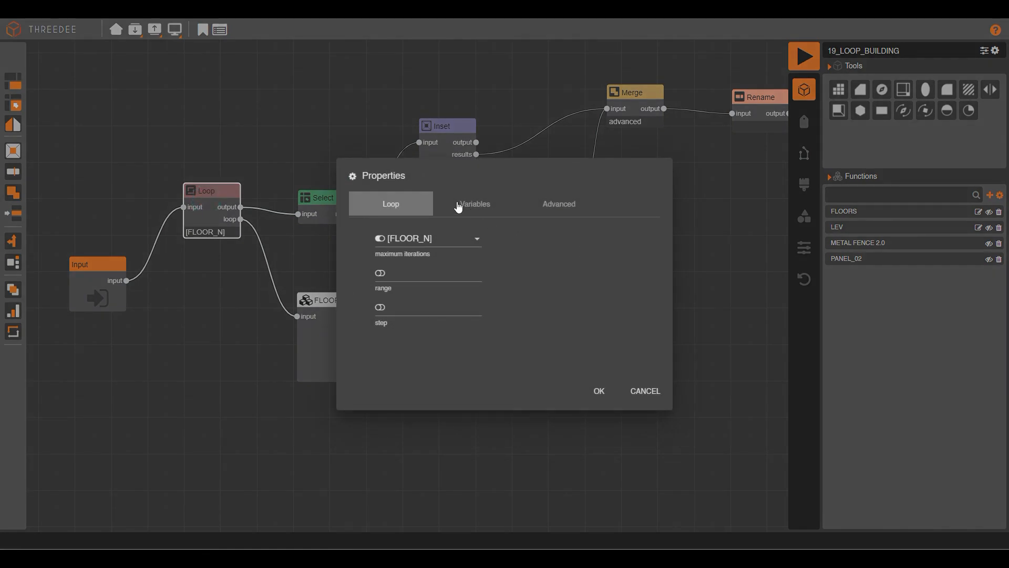
click(476, 206)
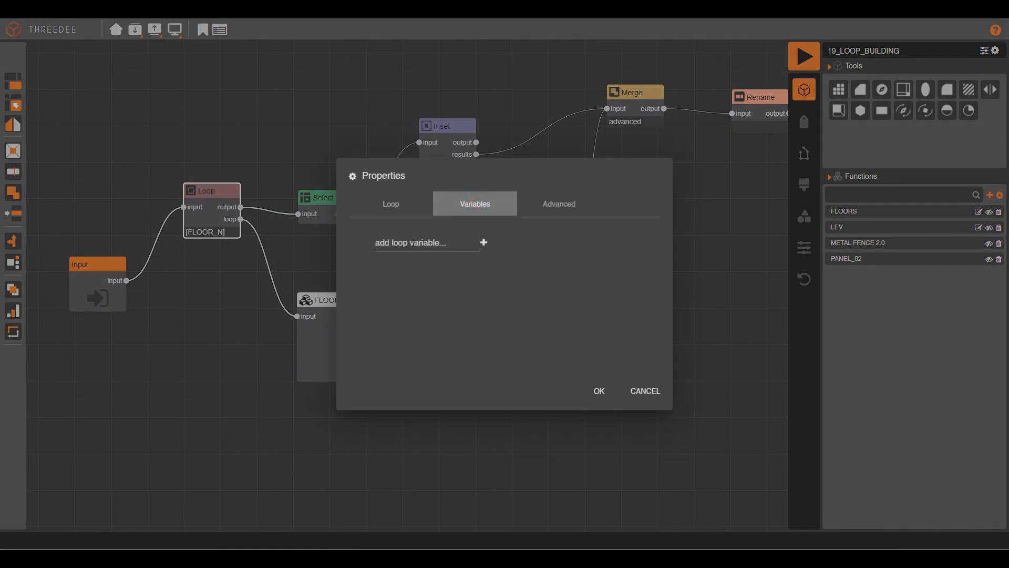
click(414, 243)
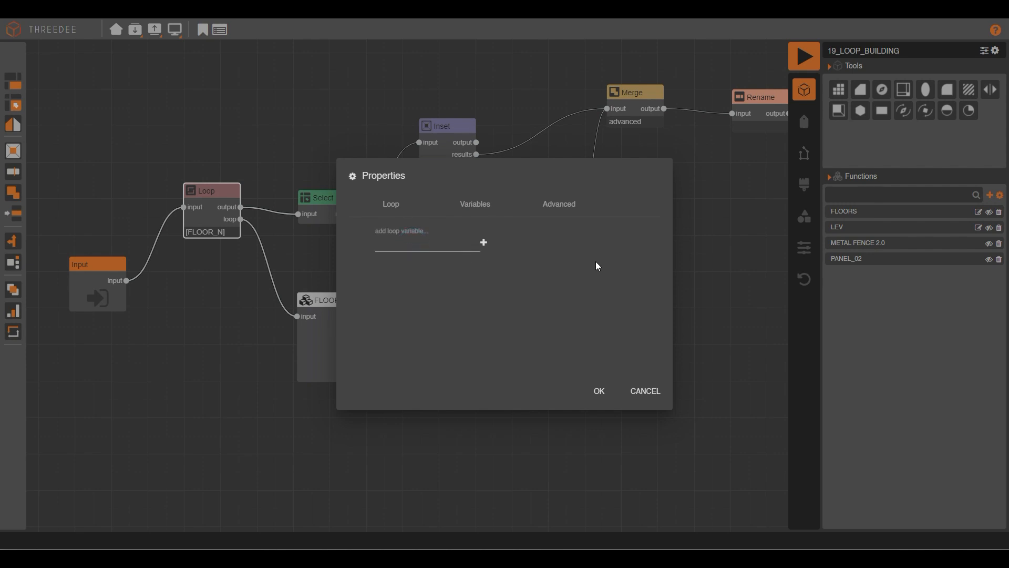
text(fllor)
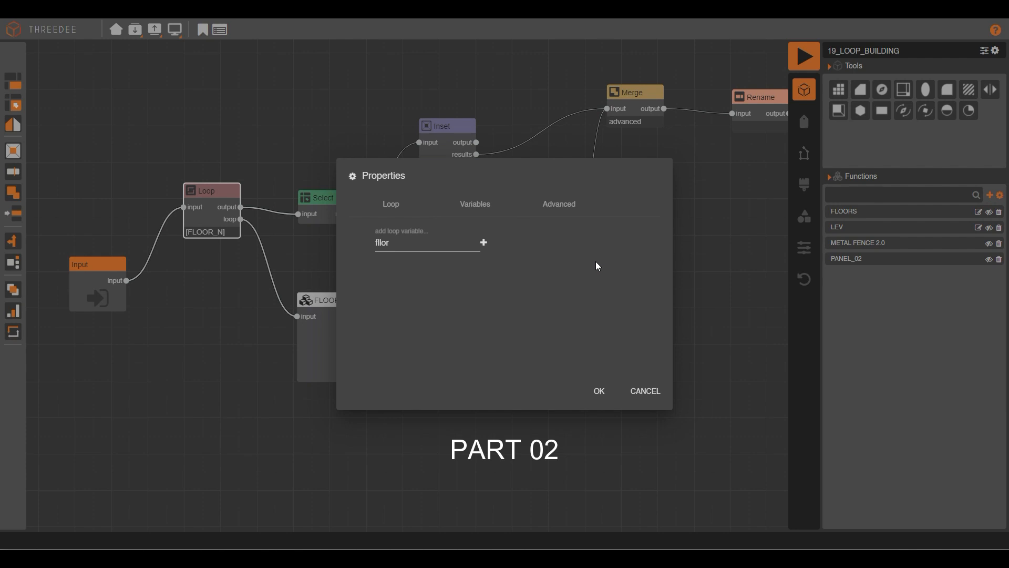
key(BackSpace)
key(BackSpace)
key(BackSpace)
key(BackSpace)
text(loor)
text(l)
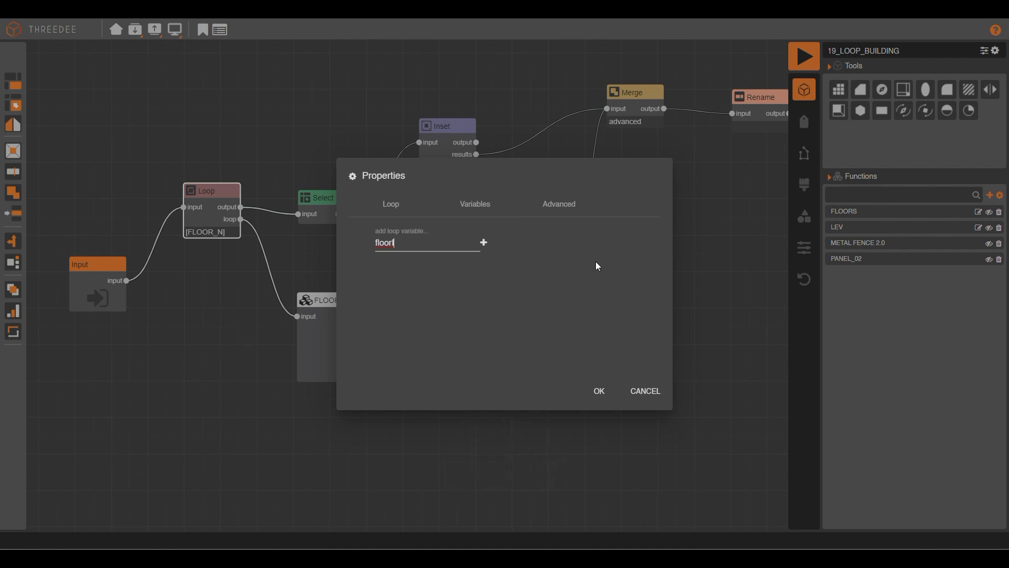
text(D)
click(483, 242)
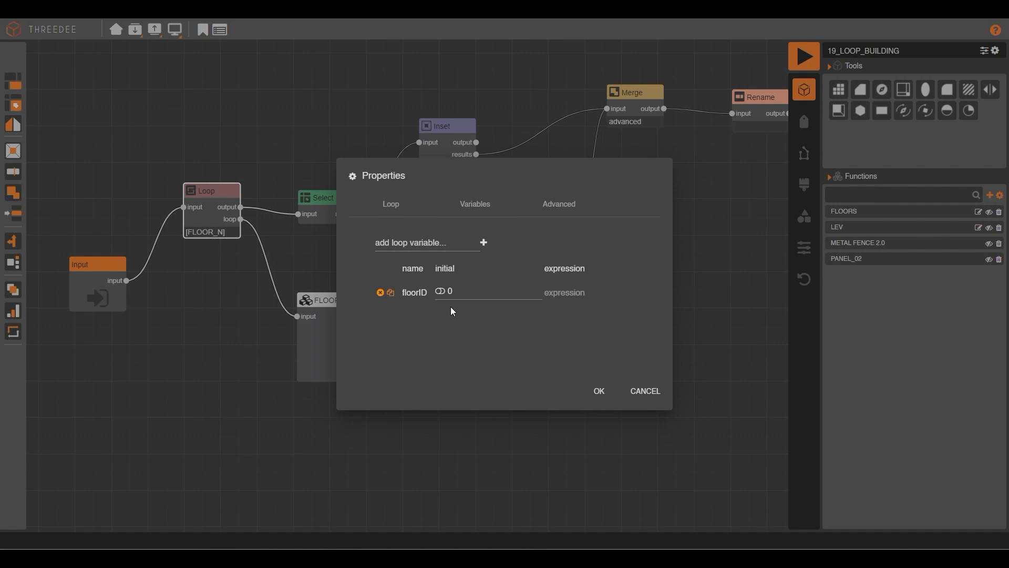
- Give the floorID loop variable an expression that increments floorID and apply the Loop properties
click(558, 293)
text(flloor)
key(BackSpace)
key(BackSpace)
key(BackSpace)
key(BackSpace)
text(oorID+)
click(599, 392)
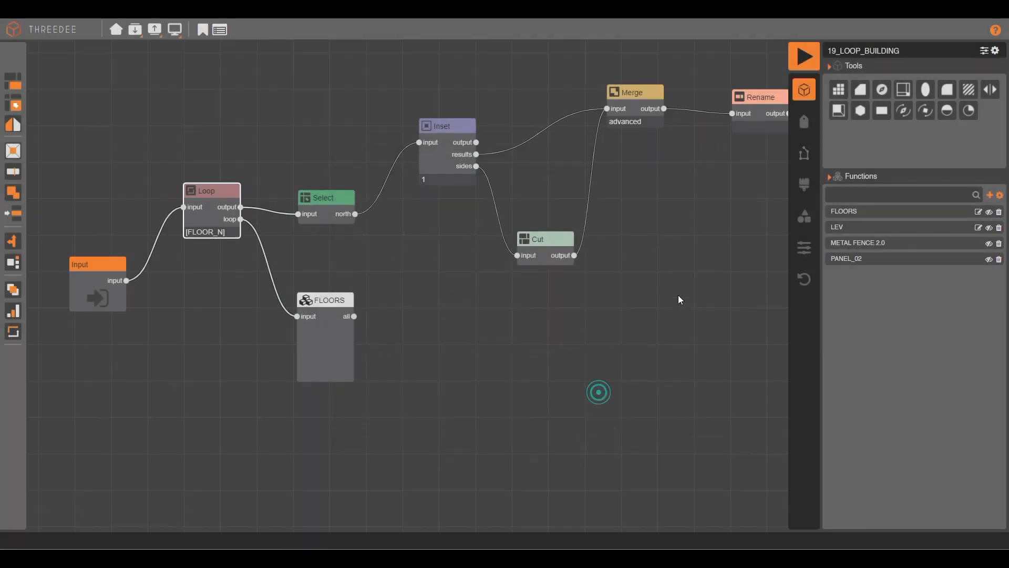
- Open the FLOORS function and add a floorID variable to its definitions
double_click(330, 315)
click(216, 110)
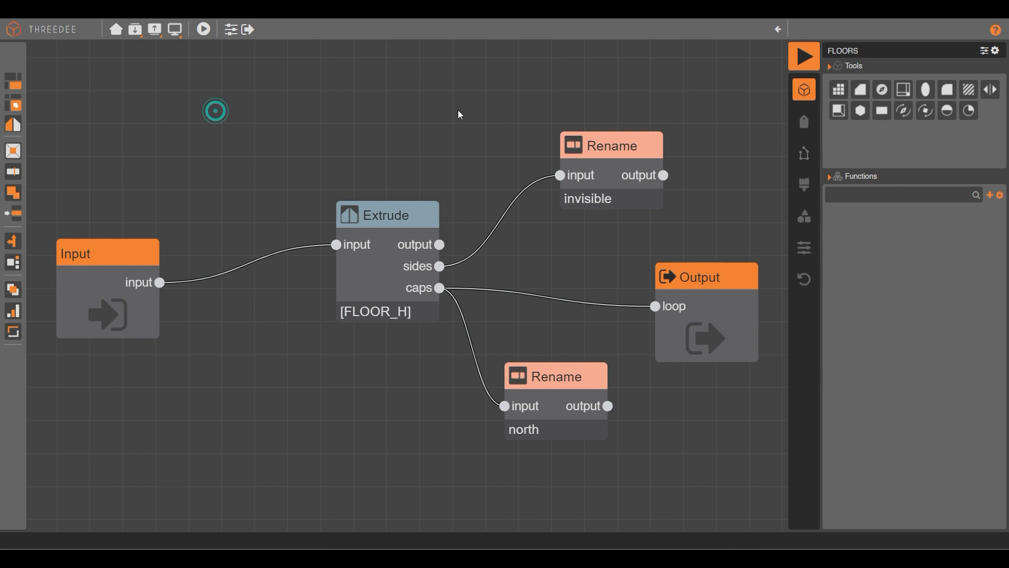
click(232, 31)
click(385, 248)
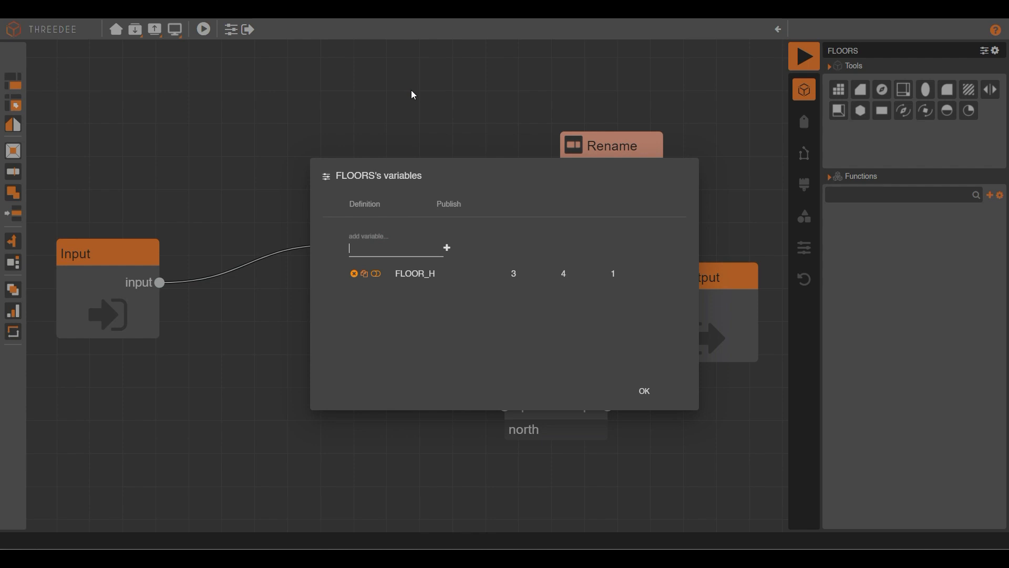
text(floorID)
click(446, 248)
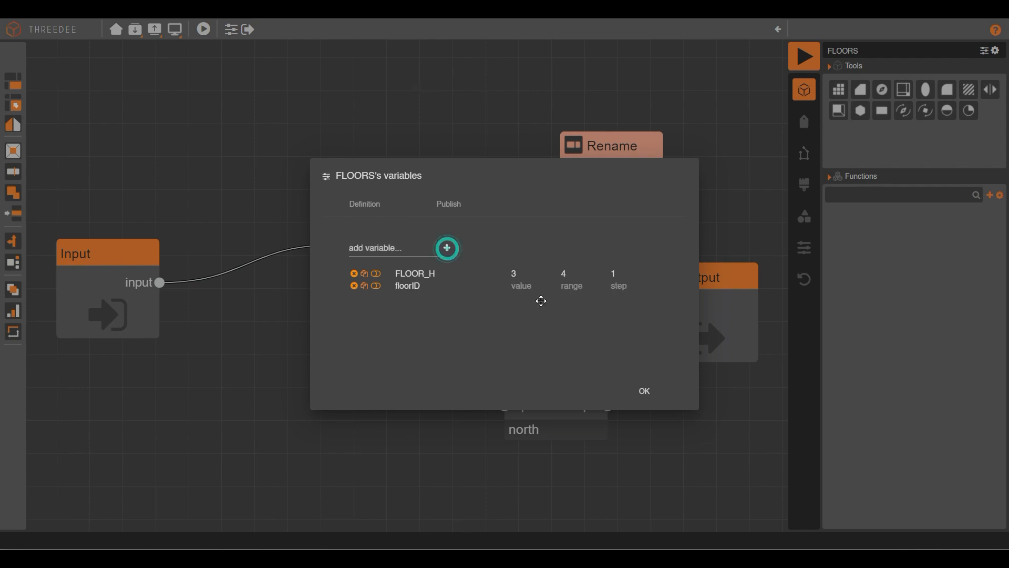
click(645, 392)
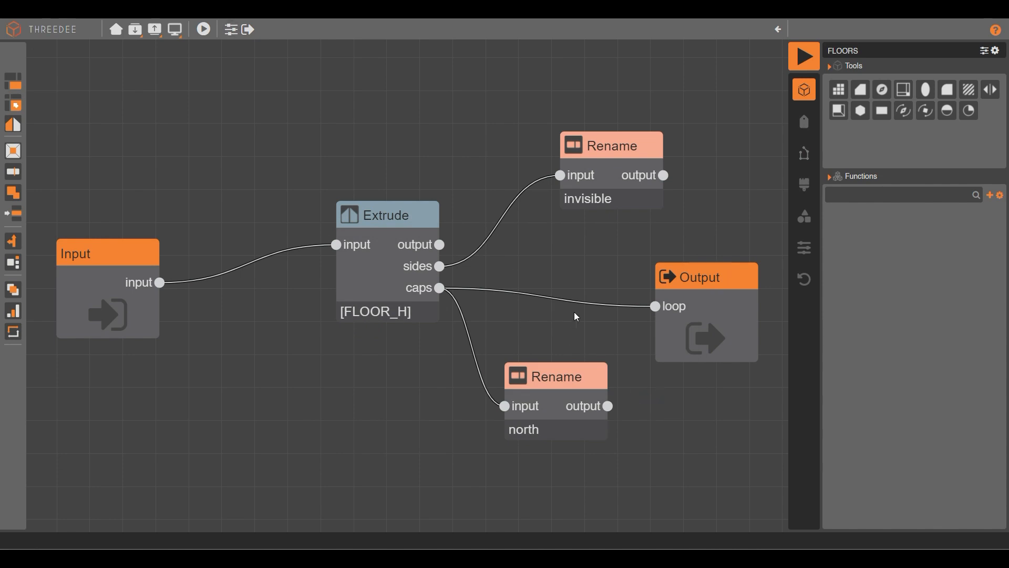
- Spread the Extrude and invisible Rename nodes apart and detach the north Rename node from the Extrude caps output
drag(607, 184, 687, 157)
drag(394, 231, 315, 270)
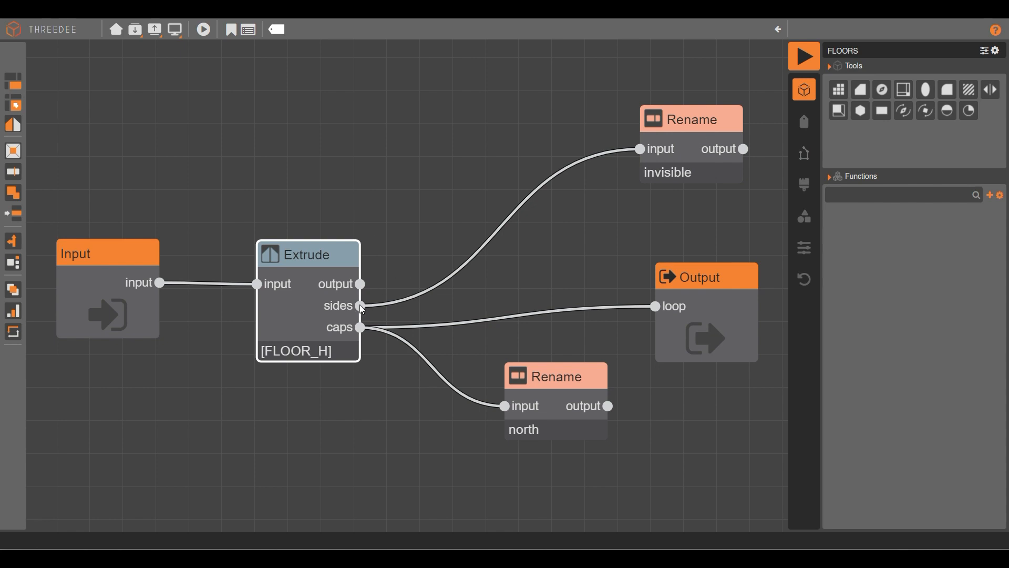
click(254, 97)
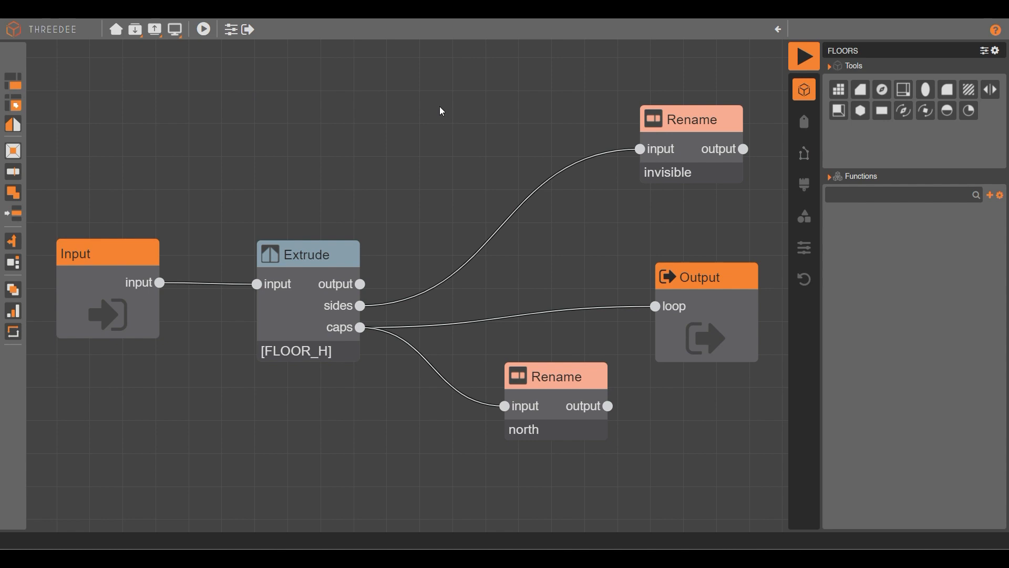
drag(361, 307, 639, 150)
scroll(437, 138, down, 3)
drag(511, 299, 389, 248)
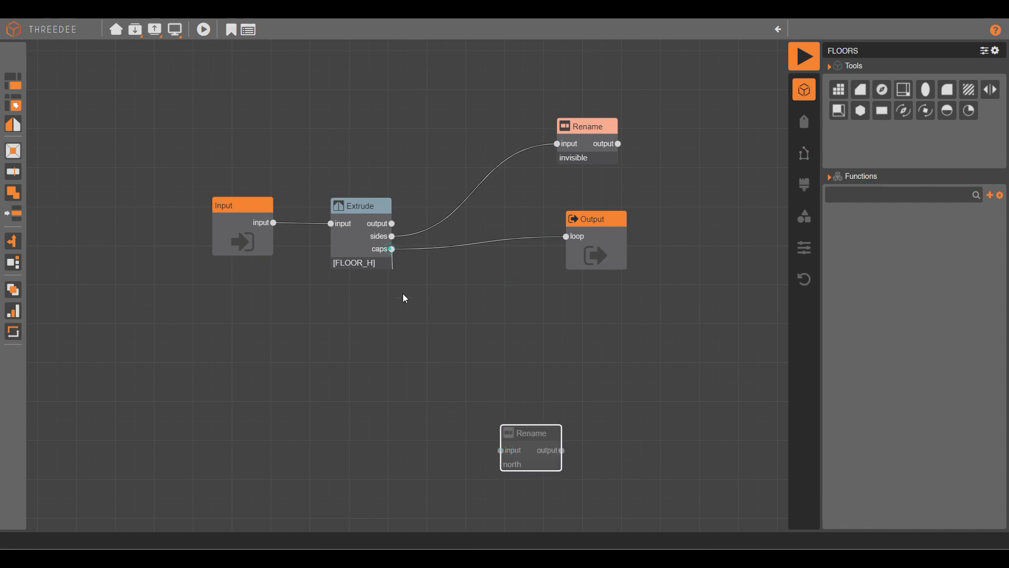
- Attach an If node with the expression floorID%2!==0 to the Extrude caps output and link its then output to the north Rename node
drag(404, 298, 421, 336)
click(442, 484)
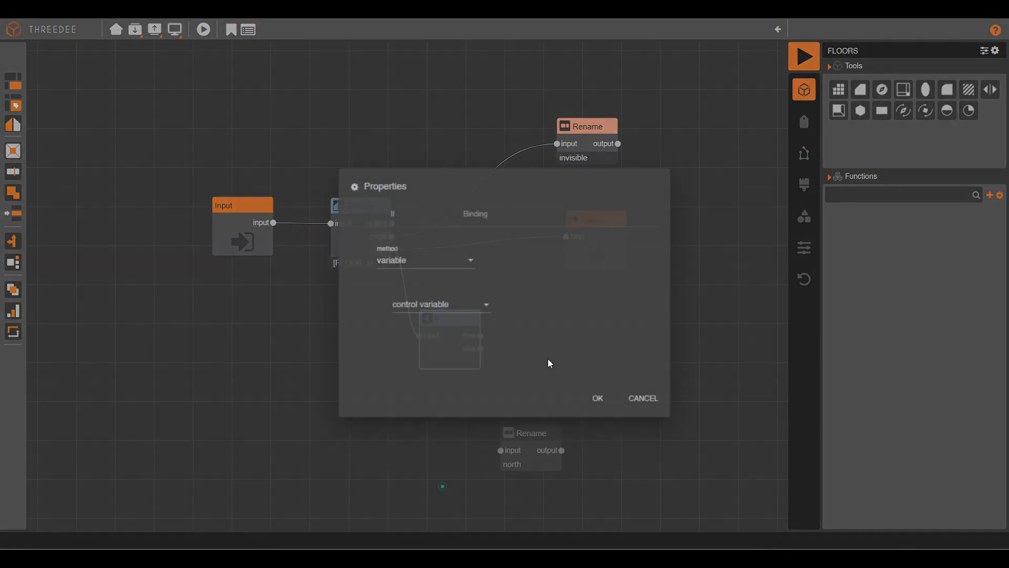
click(414, 247)
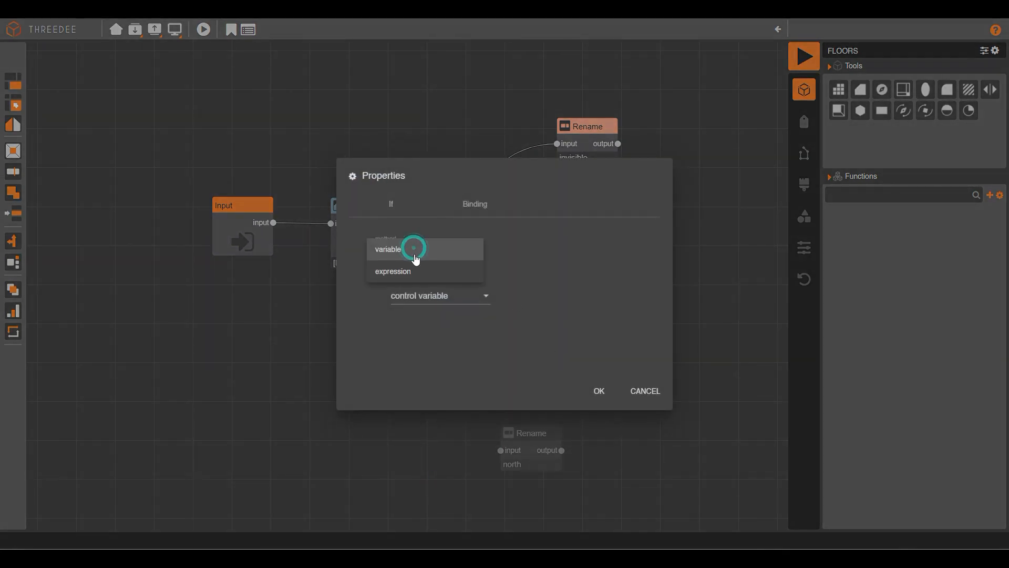
click(414, 270)
click(417, 295)
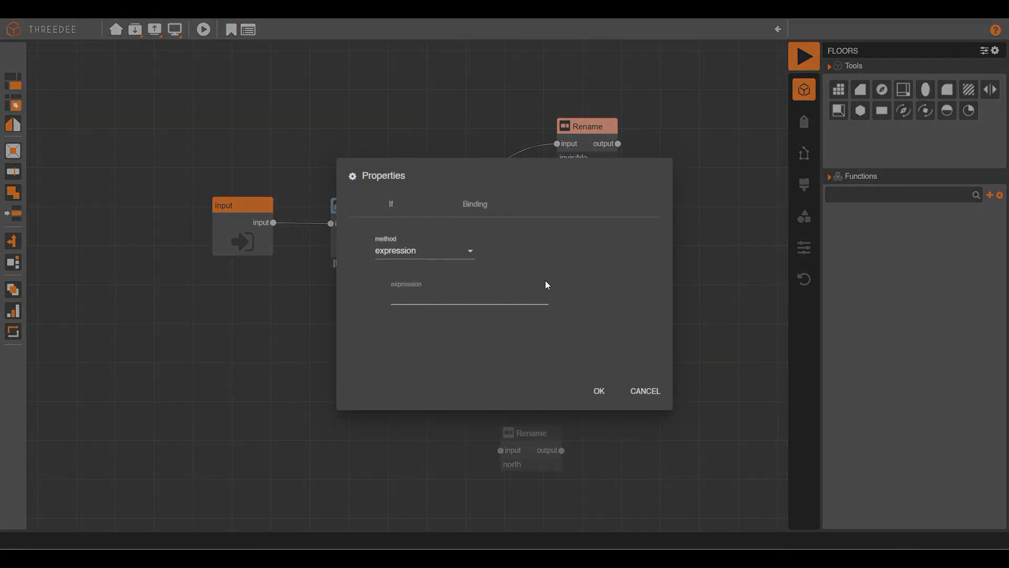
text(floorID%2!==0)
click(600, 391)
drag(524, 442, 566, 355)
drag(480, 336, 542, 363)
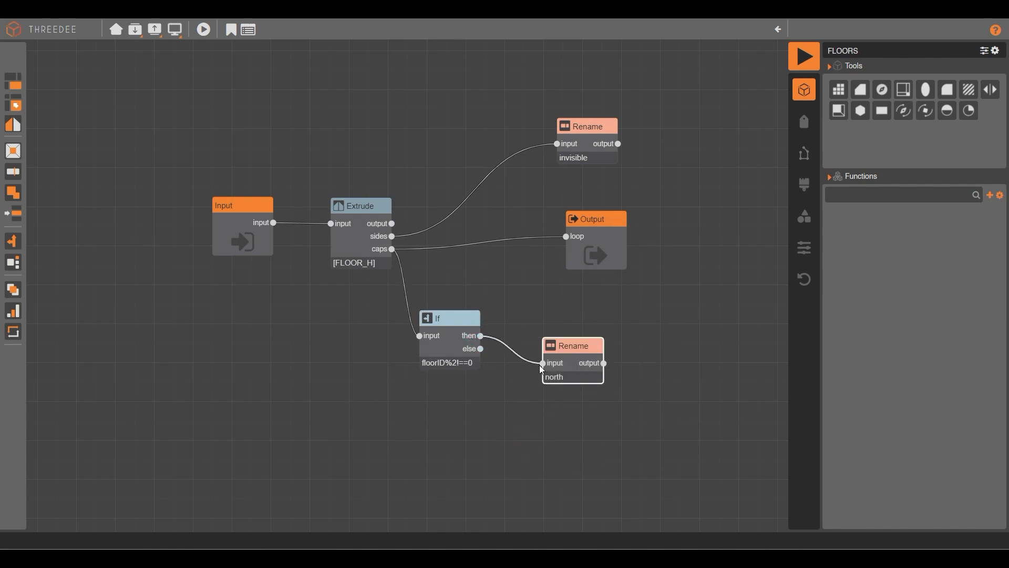
- Add a Rename node on the If node's else output that labels all faces south, aligned below the north Rename node
drag(482, 349, 531, 433)
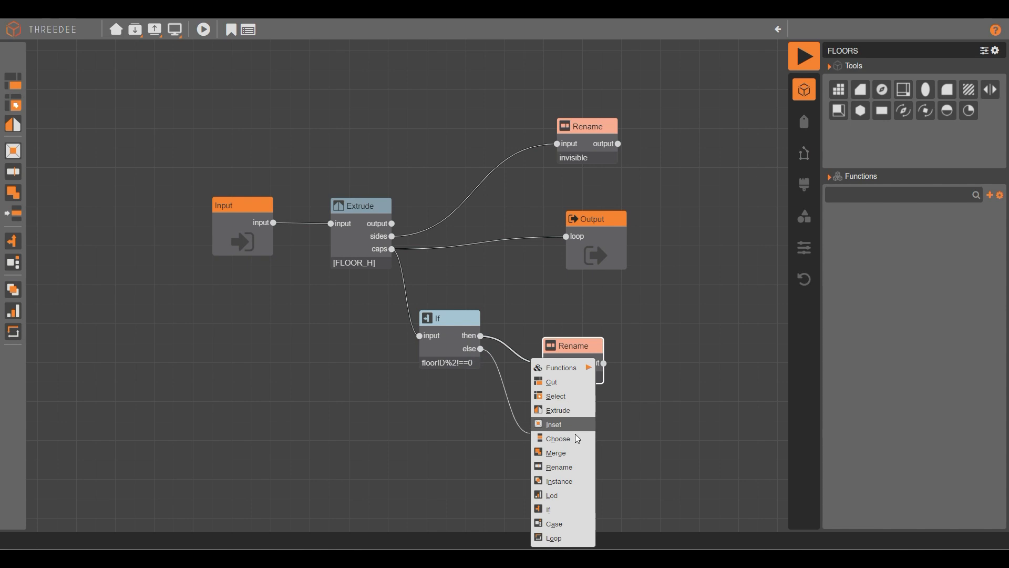
click(561, 462)
click(419, 283)
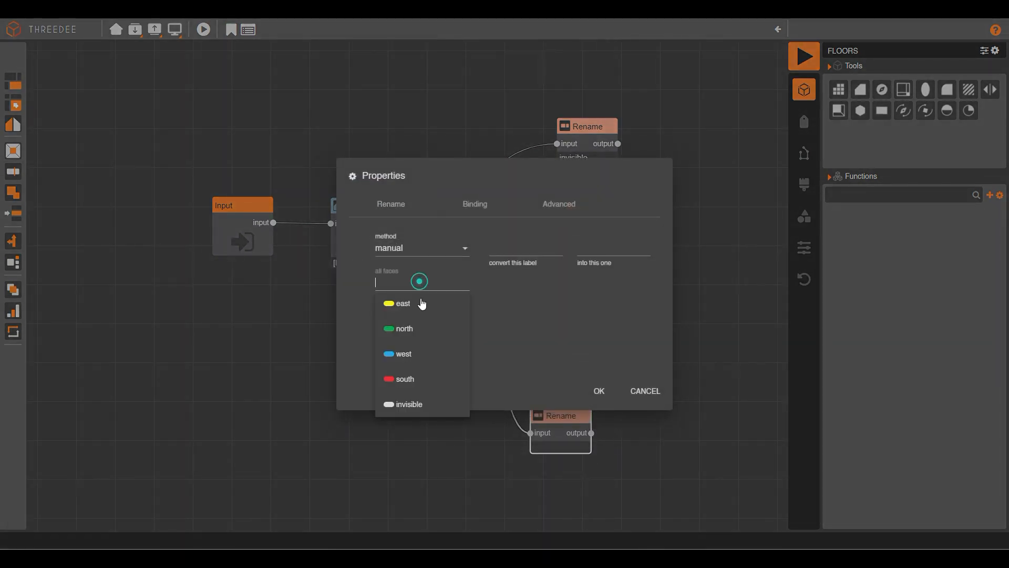
click(427, 378)
click(599, 391)
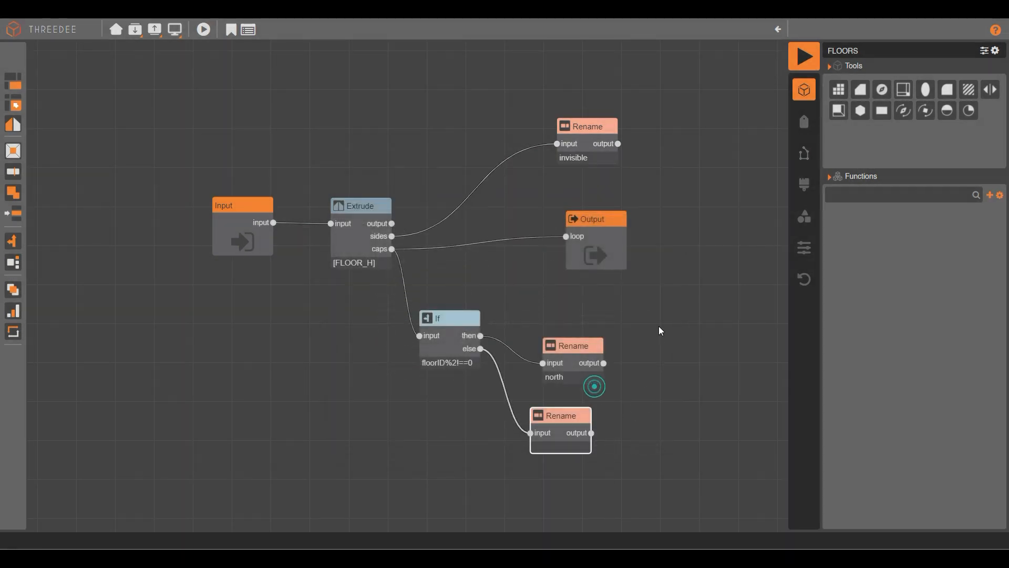
drag(554, 430, 573, 427)
click(657, 323)
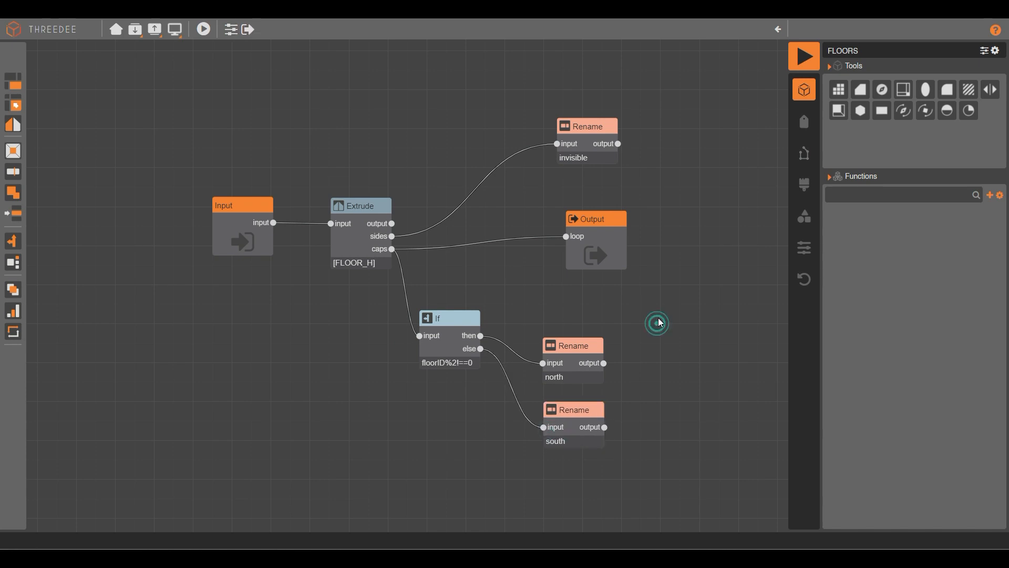
- Return to the main graph, render the building and inspect its floors from above and below
click(778, 33)
click(696, 299)
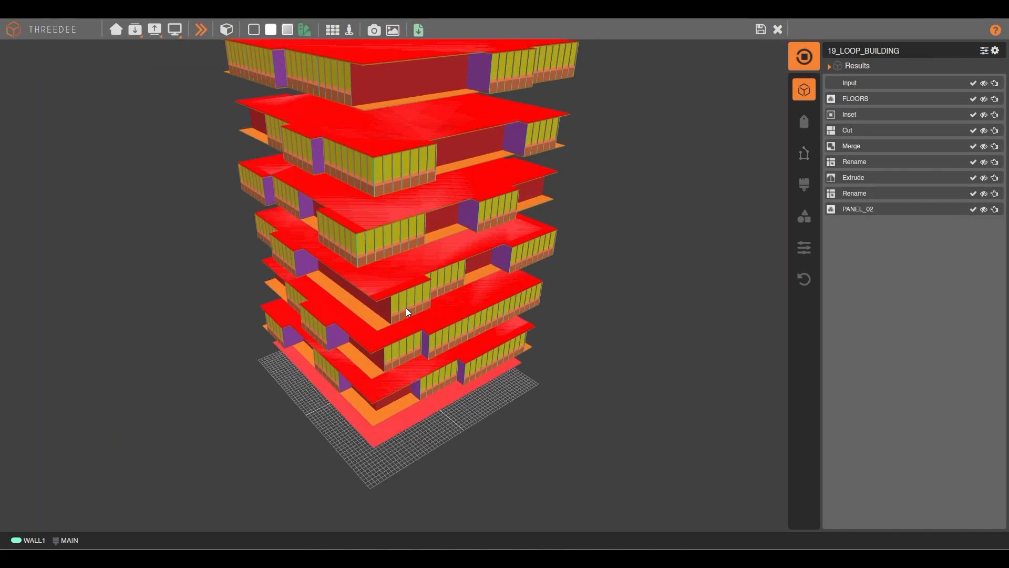
drag(414, 326, 425, 296)
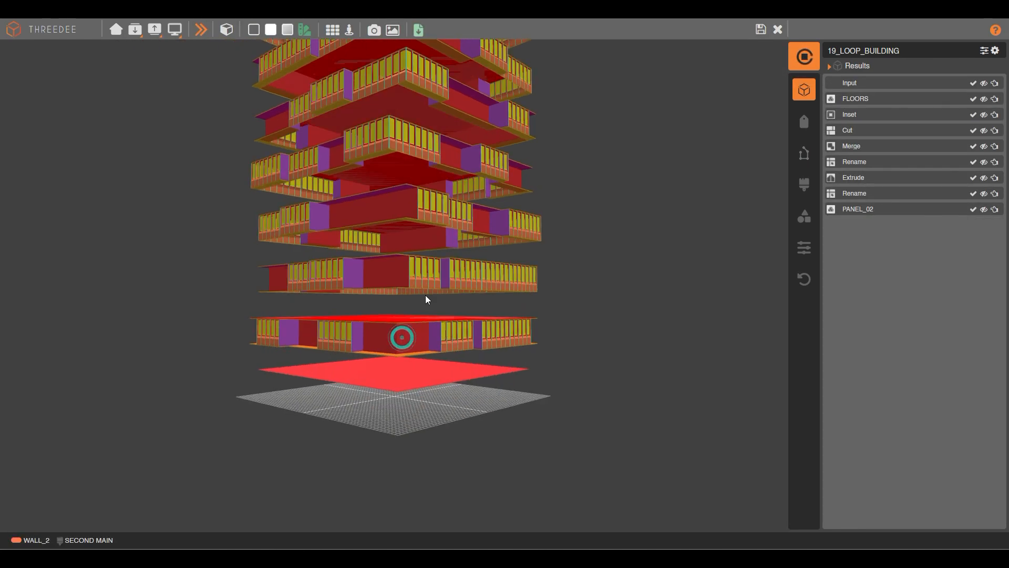
click(760, 30)
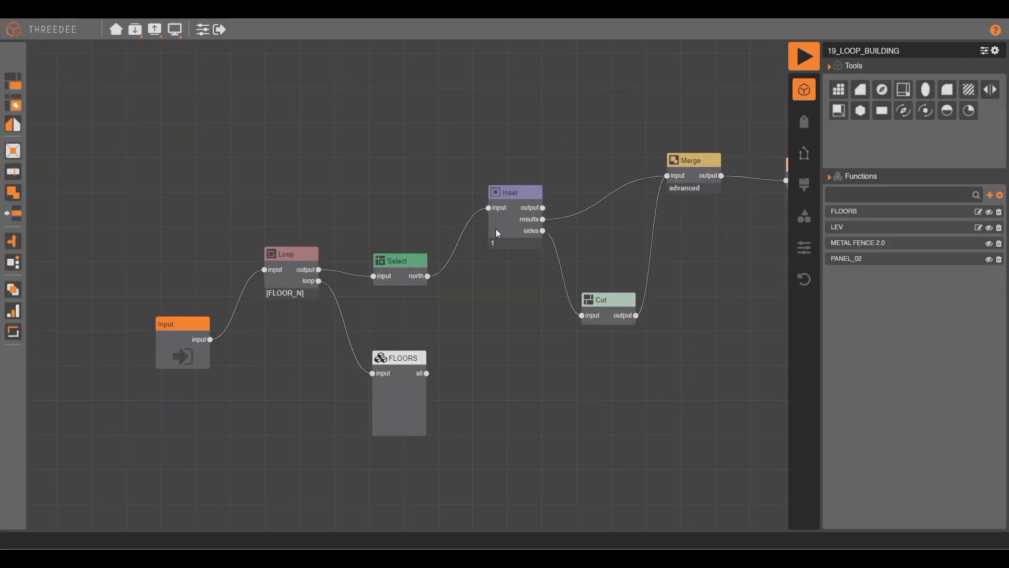
- Disable the Select node so only the Loop and FLOORS branch stays active
scroll(329, 223, down, 4)
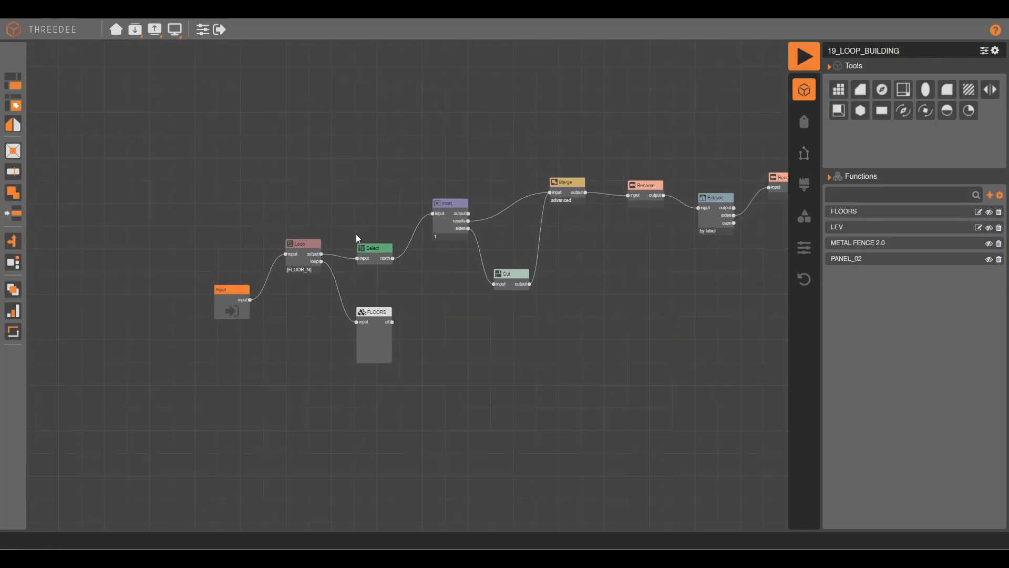
scroll(427, 254, up, 5)
right_click(332, 231)
click(362, 241)
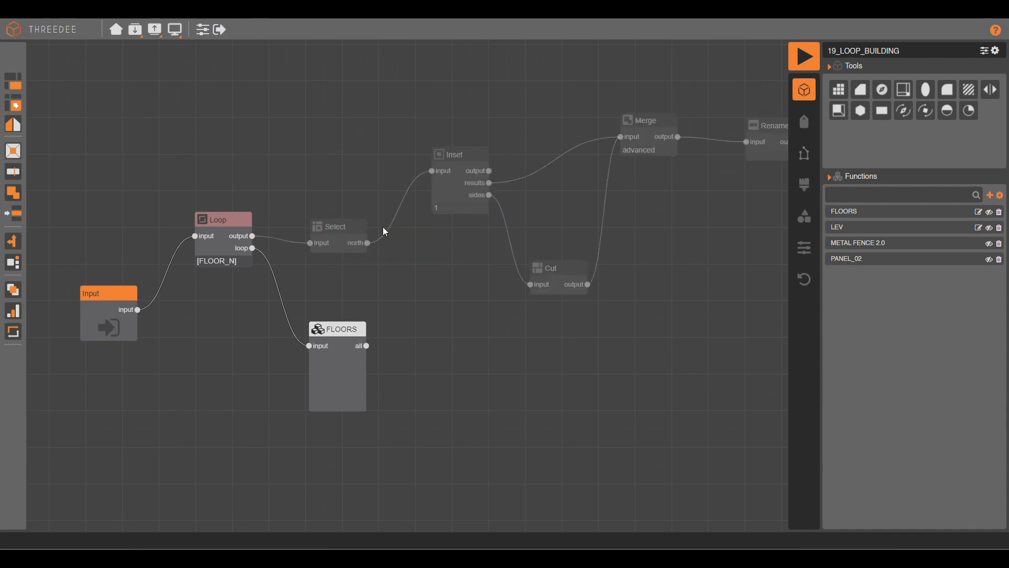
- Render the isolated floor slabs and check the face labels of the alternating floors
click(790, 58)
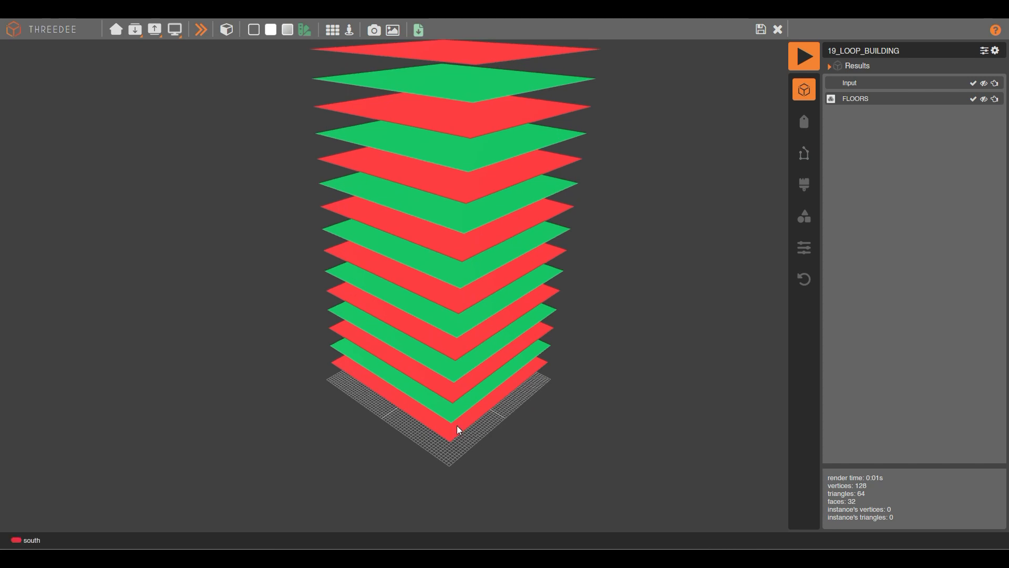
click(475, 398)
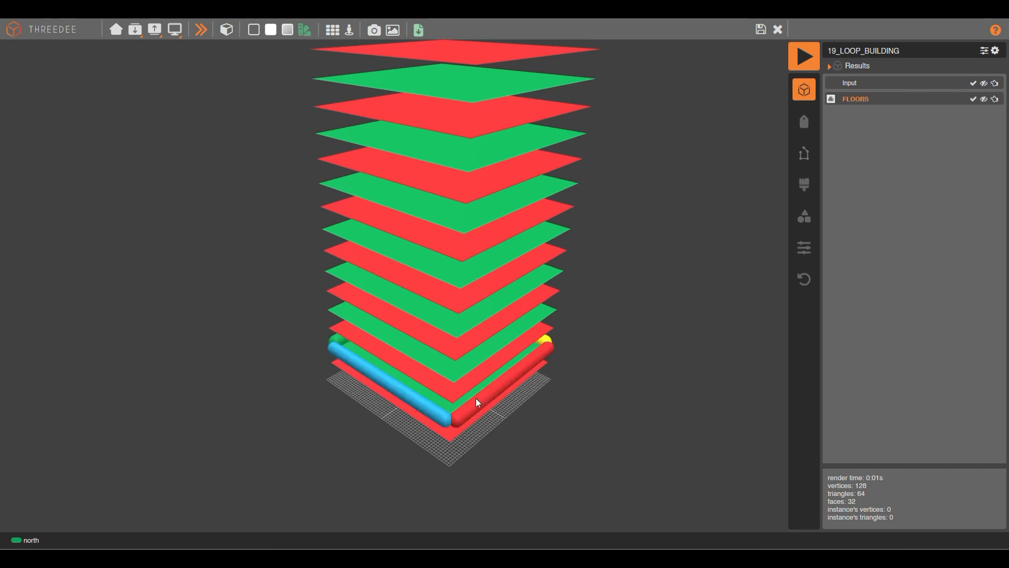
click(761, 29)
- Re-enable the Select node and the branch connected after it
scroll(255, 248, up, 1)
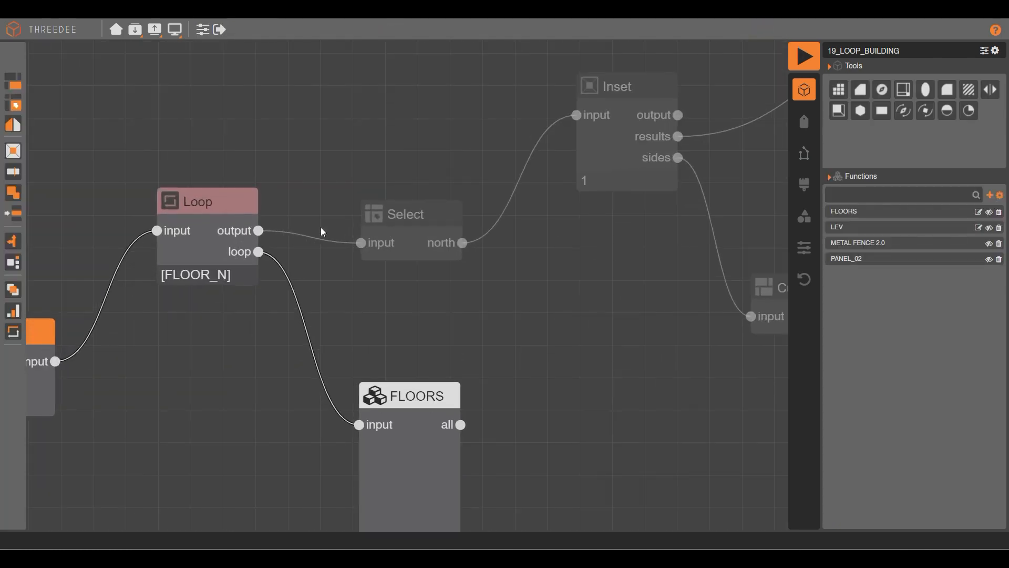
right_click(403, 226)
click(441, 235)
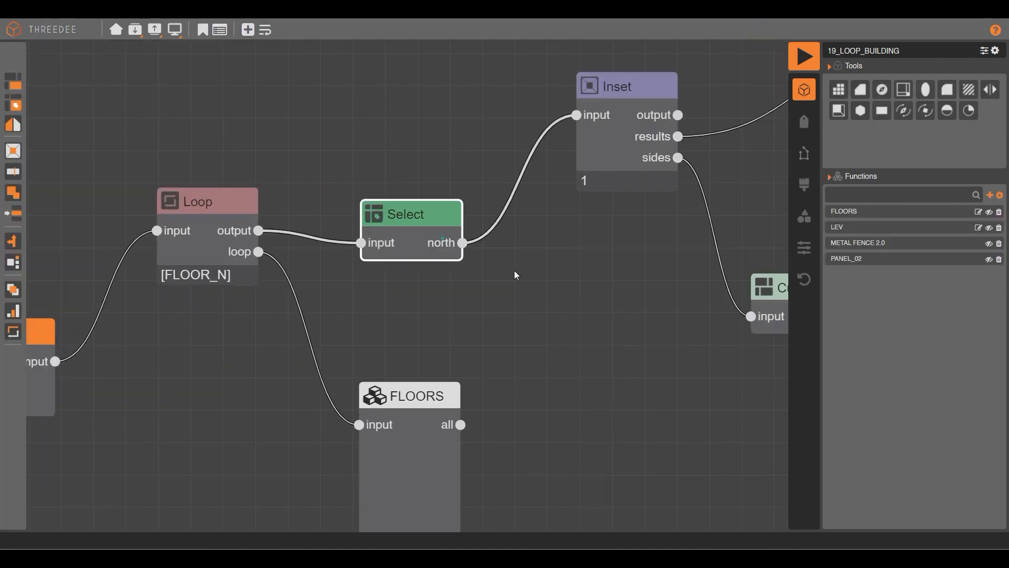
- Render the complete building and examine the whole tower from a low viewpoint
click(817, 53)
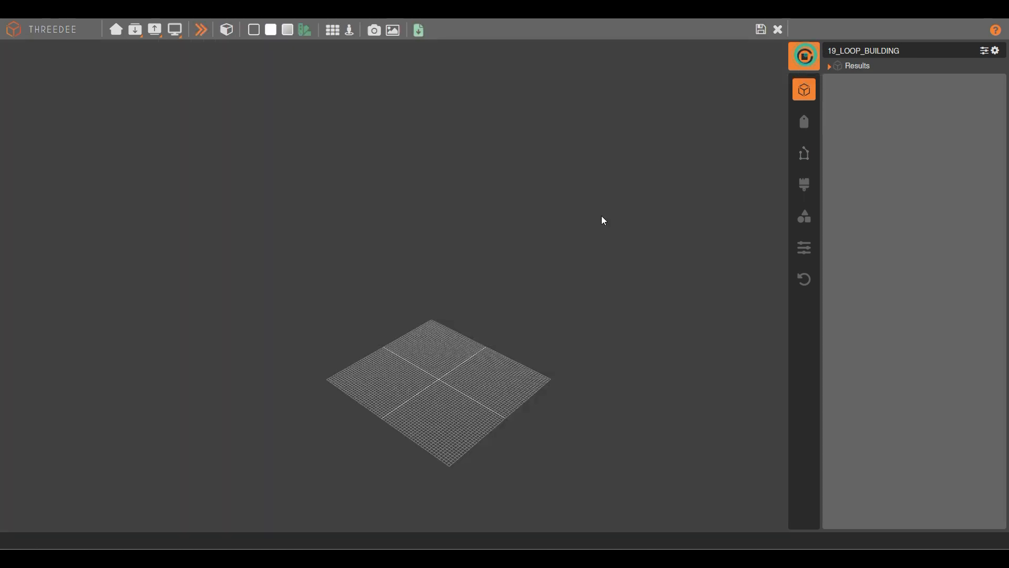
scroll(576, 284, down, 5)
right_drag(473, 252, 493, 344)
drag(509, 351, 498, 285)
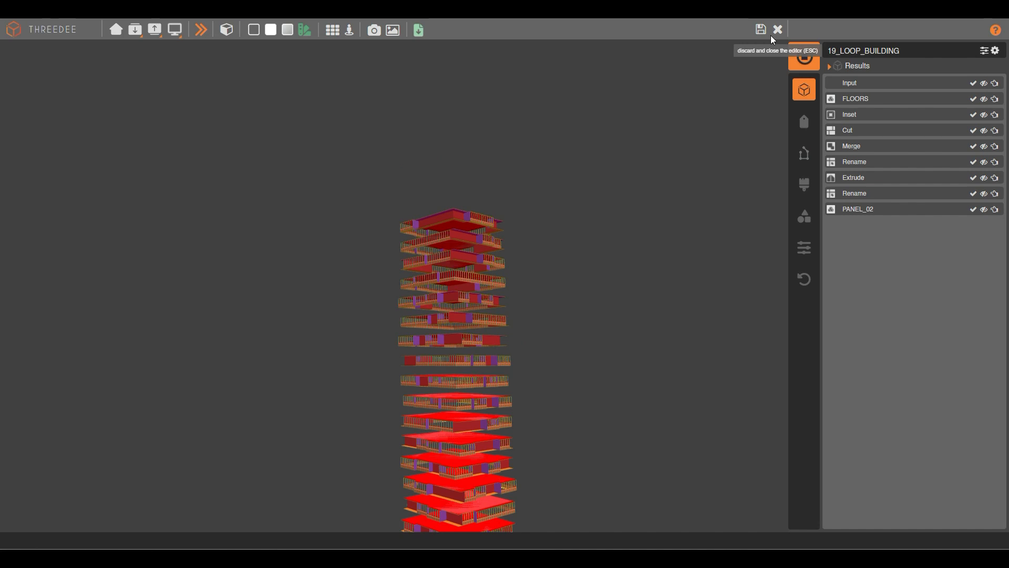
- Close the render without saving and set the Extrude node's closed option to yes
scroll(452, 204, up, 4)
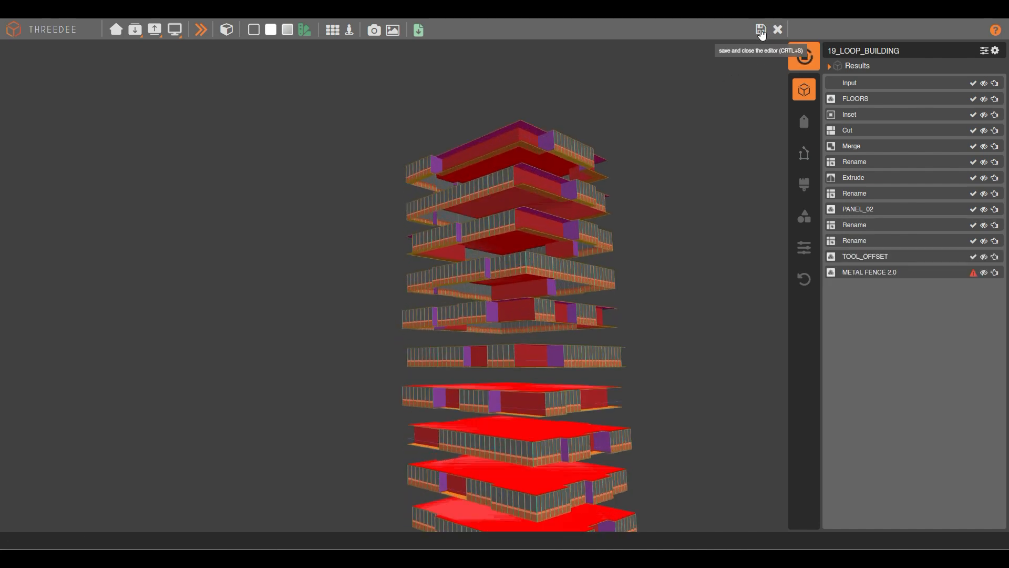
click(777, 29)
drag(646, 266, 266, 355)
scroll(263, 263, down, 5)
scroll(642, 258, up, 2)
drag(655, 272, 364, 272)
drag(489, 323, 219, 358)
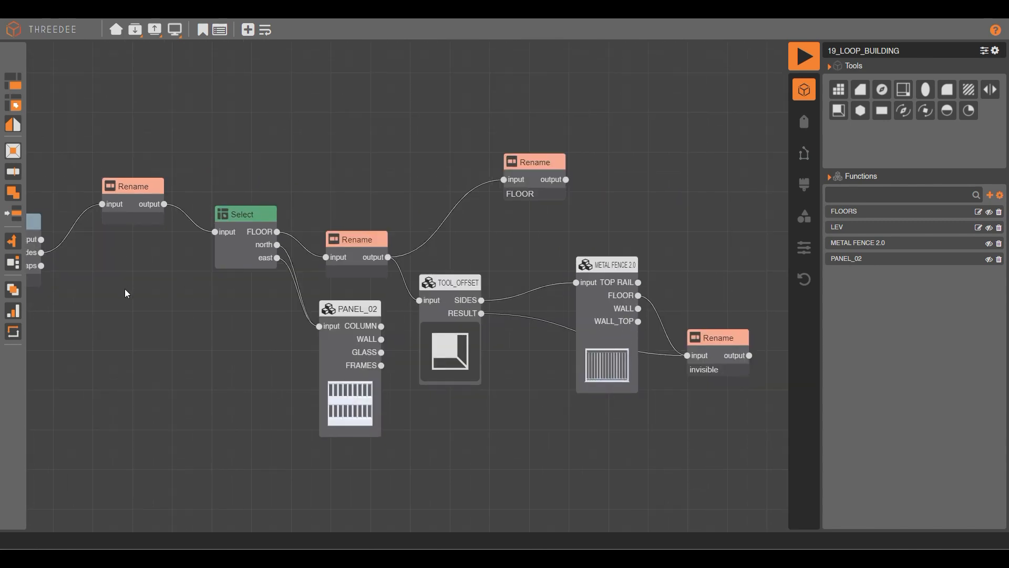
drag(125, 290, 564, 264)
double_click(453, 221)
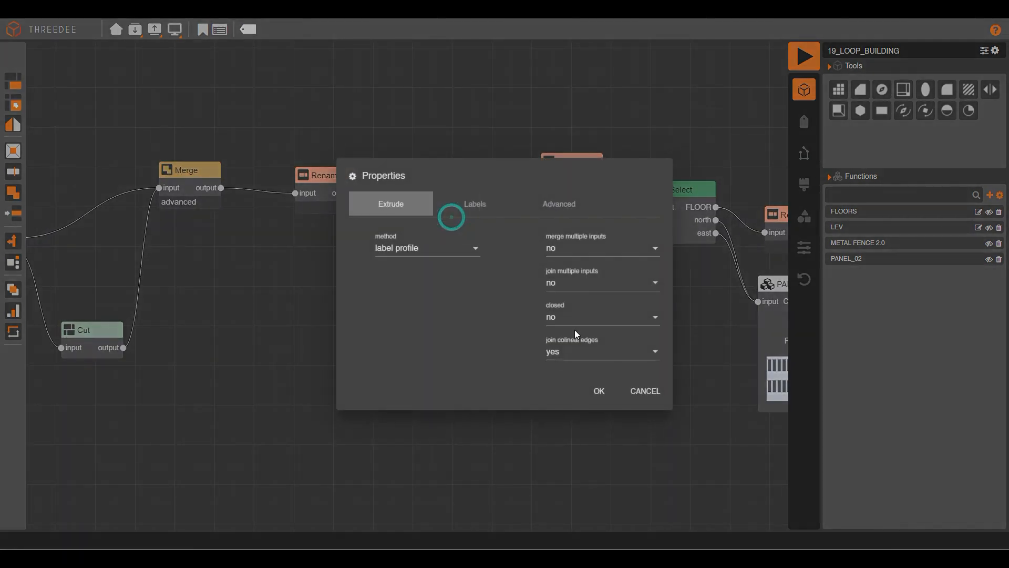
click(565, 317)
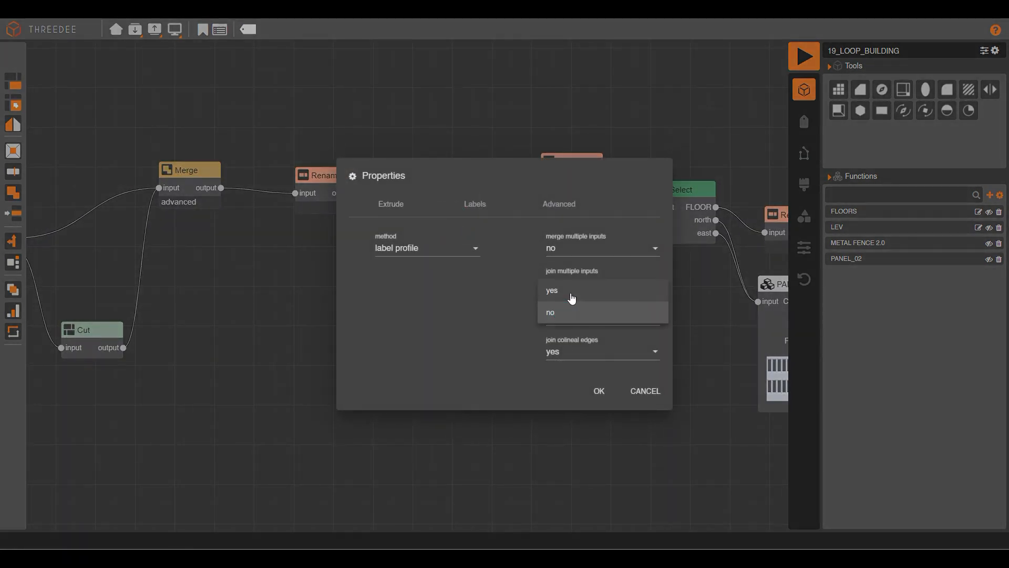
click(570, 291)
click(604, 390)
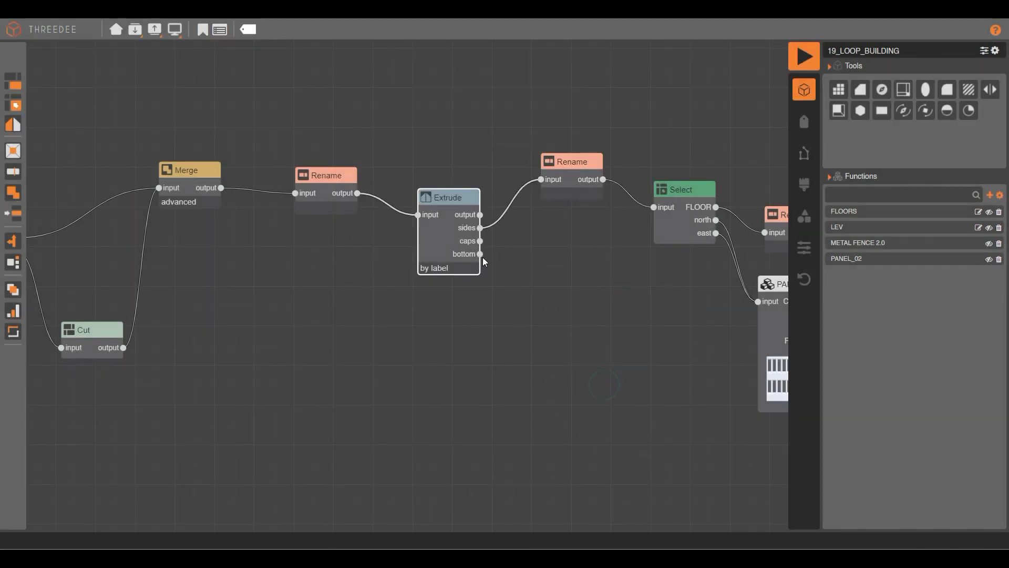
- Connect a Rename node to the Extrude's bottom output, label all its faces CEILING, and place it lower in the graph
drag(481, 253, 518, 282)
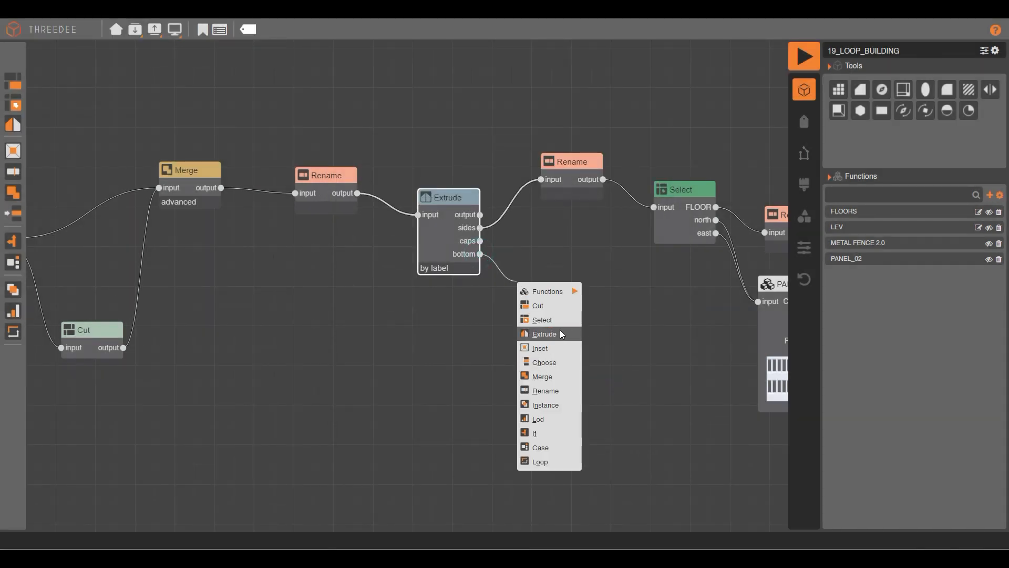
click(558, 390)
click(389, 284)
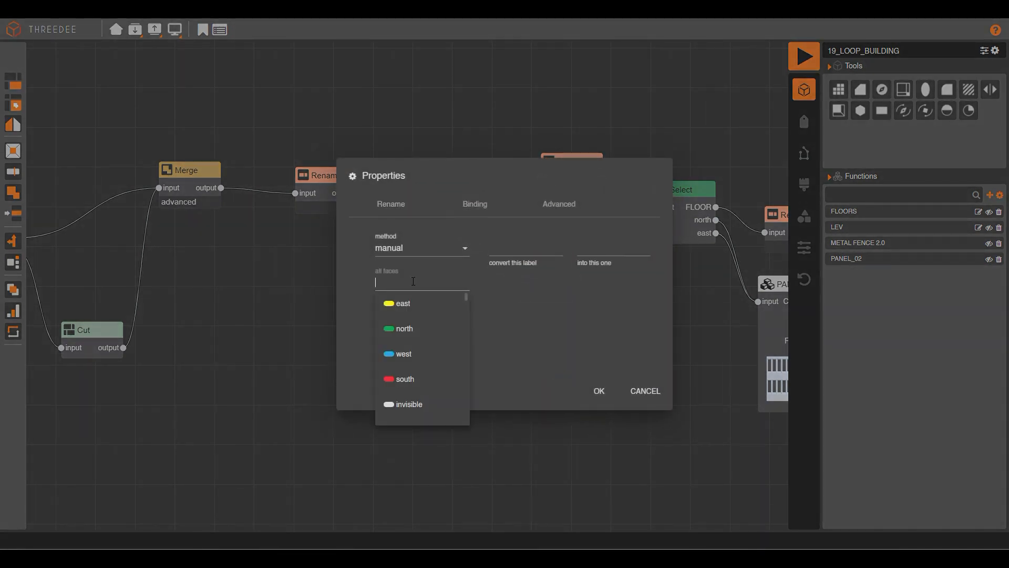
text(c)
click(421, 355)
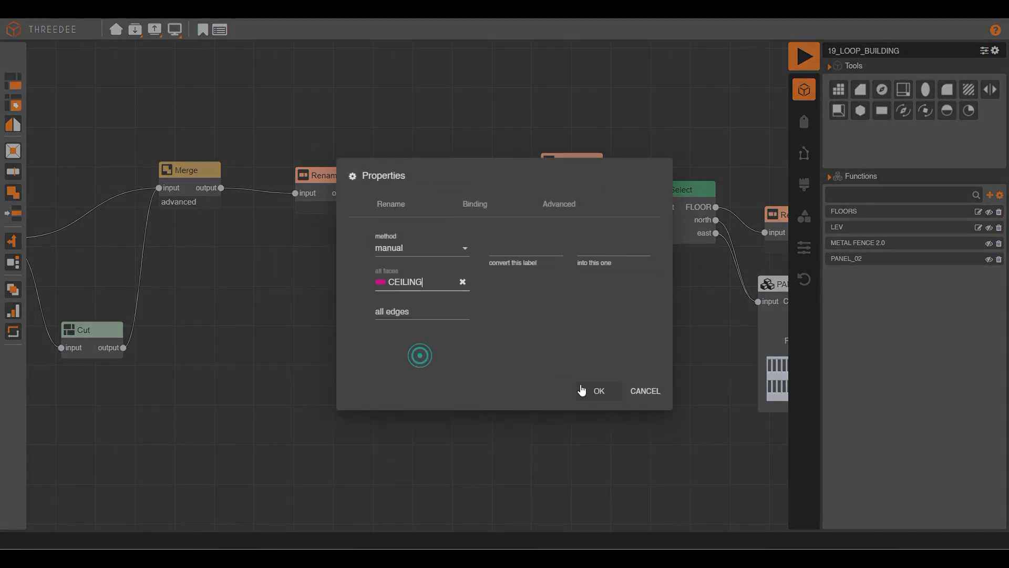
click(589, 391)
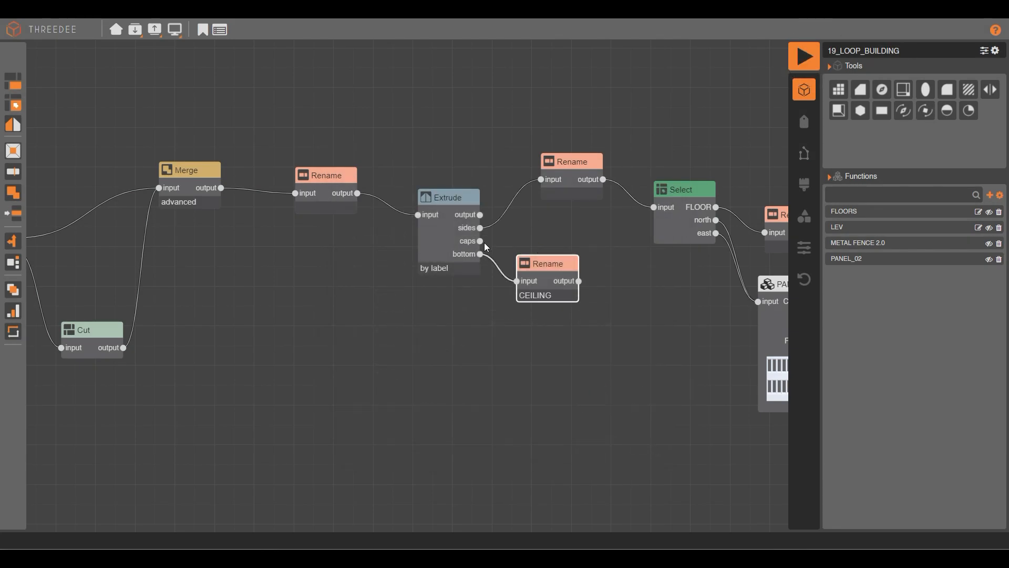
drag(547, 282, 558, 341)
- Connect a Rename node to the Extrude's caps output and label all its faces ROOF
drag(519, 271, 521, 273)
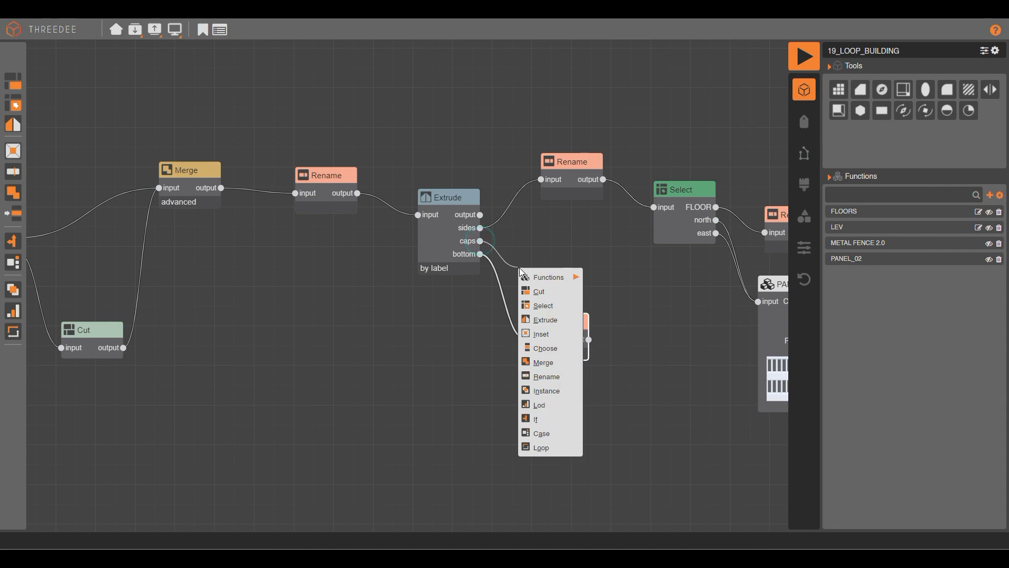
click(546, 376)
click(401, 281)
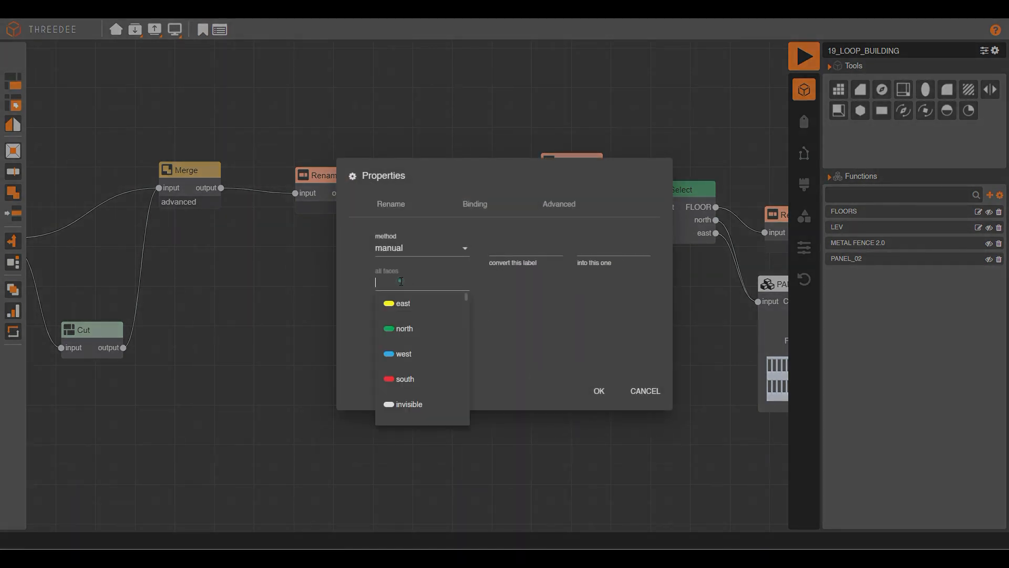
click(412, 313)
click(599, 390)
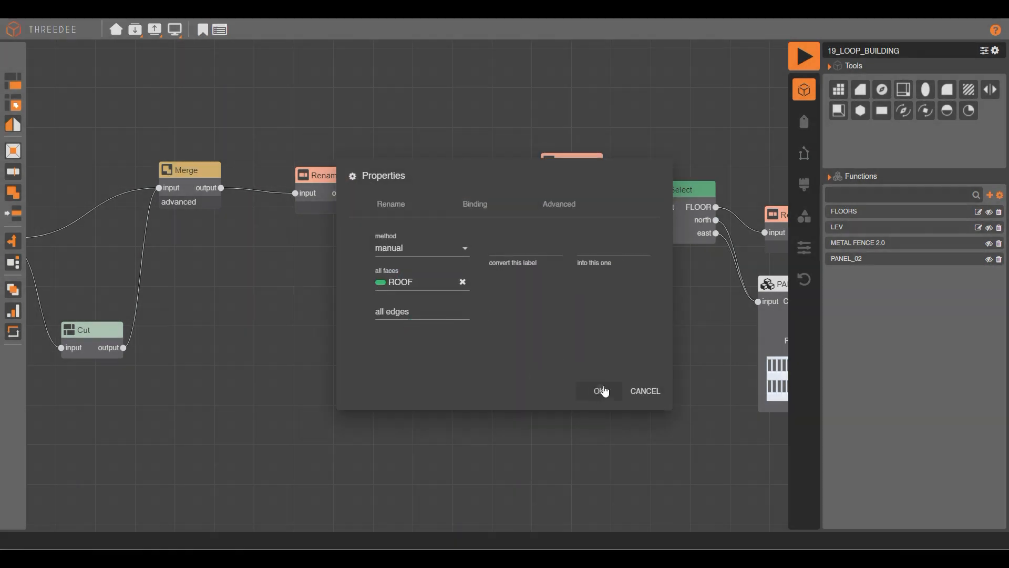
- Render the building and check the roof and ceiling faces of the floors from above and below
click(809, 62)
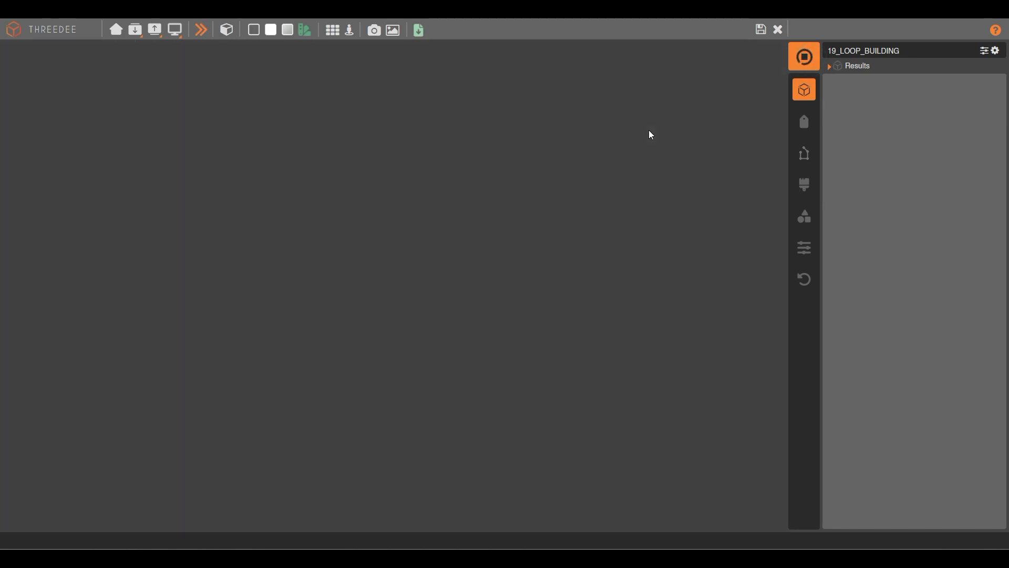
drag(552, 112, 553, 242)
scroll(582, 264, up, 4)
scroll(528, 281, up, 3)
scroll(554, 242, down, 6)
mouse_move(454, 260)
mouse_down()
mouse_move(474, 229)
mouse_move(455, 251)
mouse_up()
scroll(490, 247, up, 6)
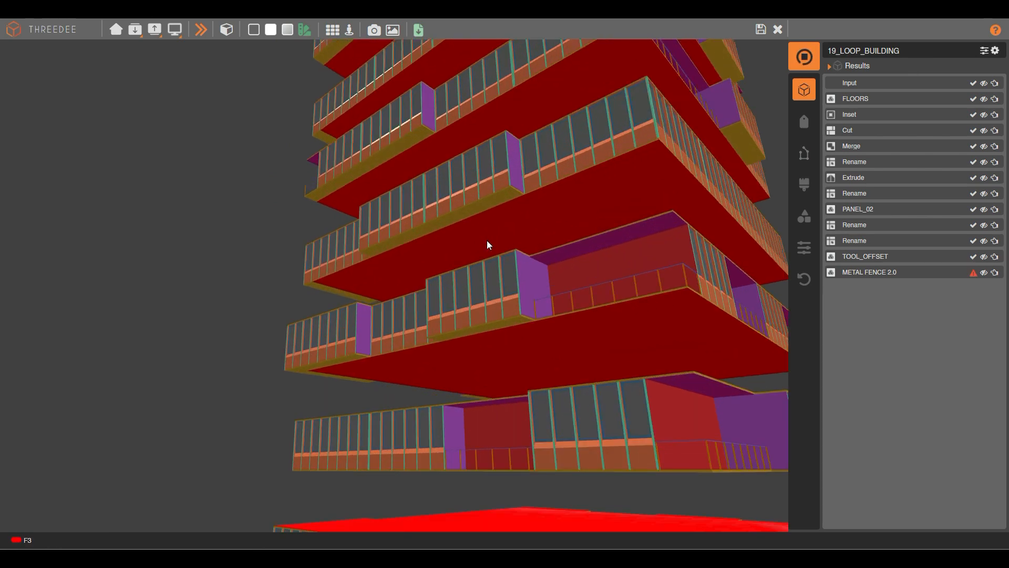
scroll(501, 246, down, 8)
drag(446, 176, 497, 207)
scroll(444, 313, up, 8)
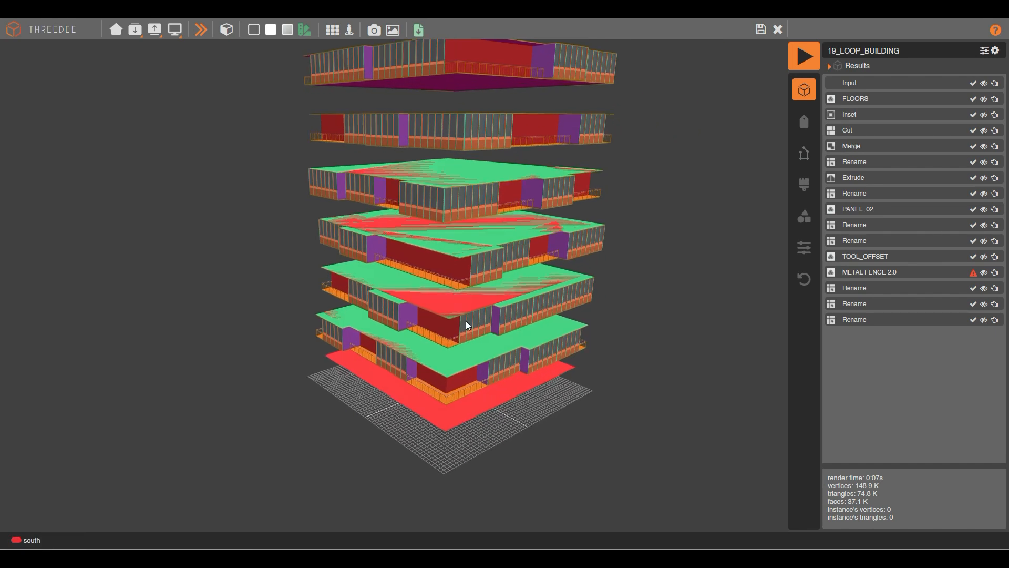
drag(485, 357, 488, 285)
scroll(483, 297, down, 4)
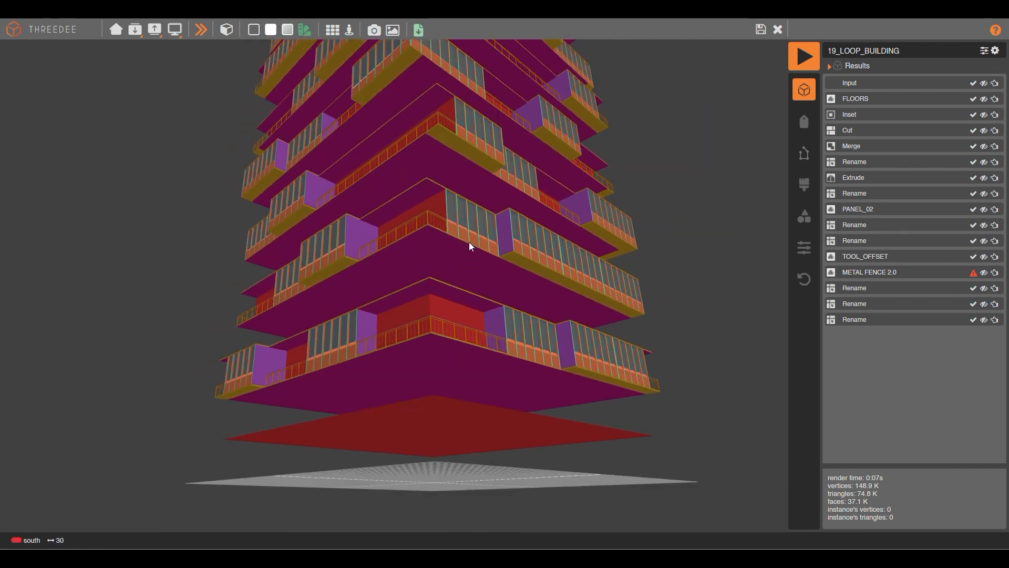
drag(442, 164, 468, 242)
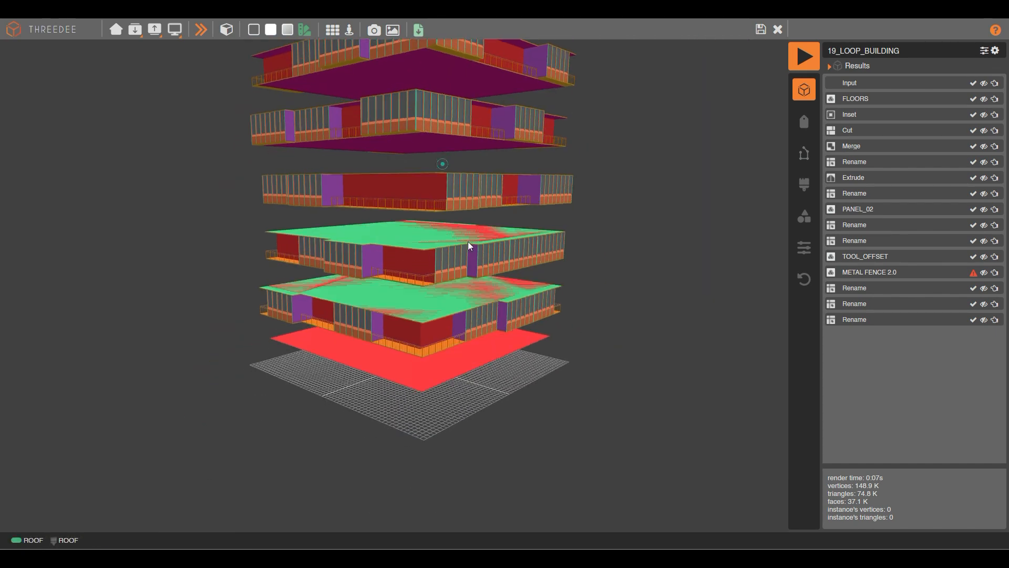
- Save and close the render, and add a south label output to the Select node after the Loop
click(761, 29)
scroll(309, 361, down, 7)
scroll(283, 370, up, 6)
drag(382, 376, 372, 531)
click(389, 241)
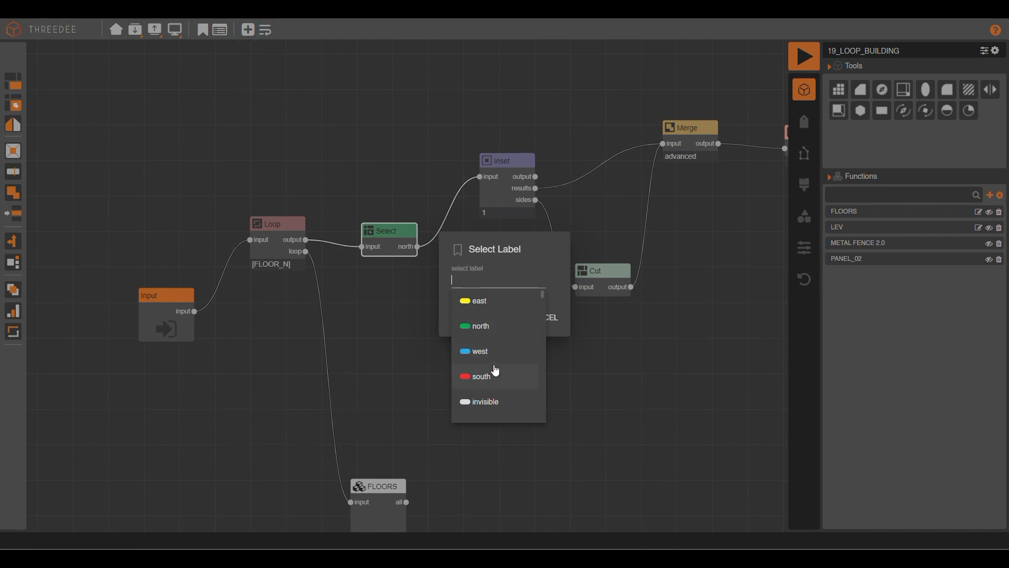
click(494, 374)
- Connect an Inset node with a distance of 3 to the Select's south output and place it lower in the graph
drag(417, 257, 470, 349)
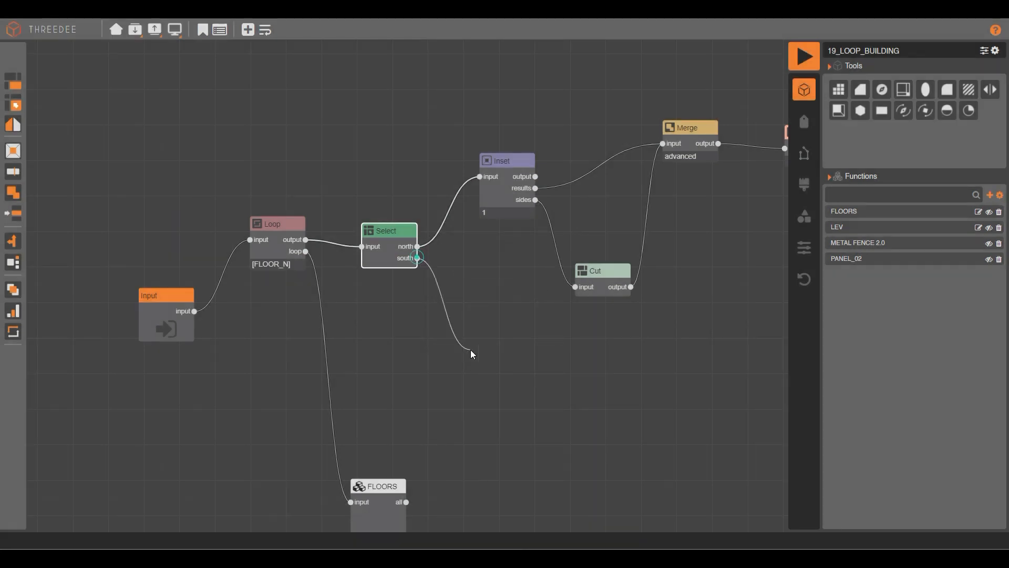
click(506, 412)
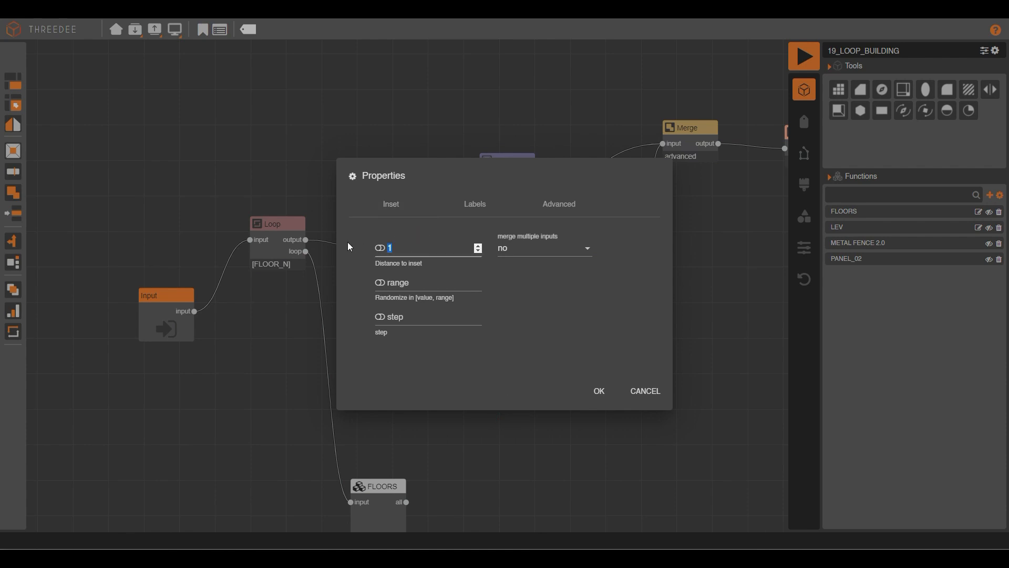
text(3)
click(604, 388)
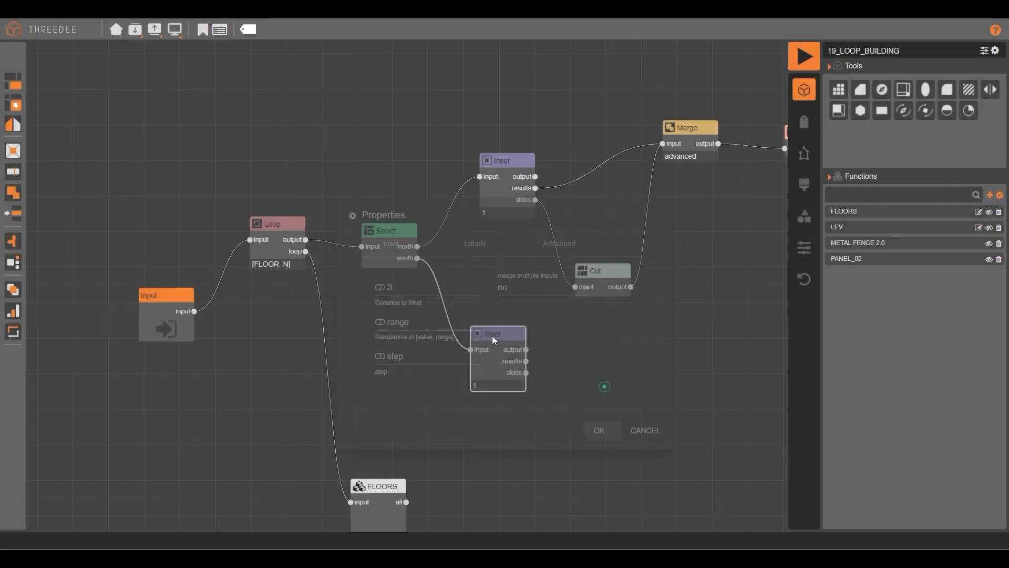
drag(492, 337, 508, 395)
- Connect an Extrude node to the new Inset's results output, using the amount method with [FLOOR_H]
drag(626, 375, 425, 209)
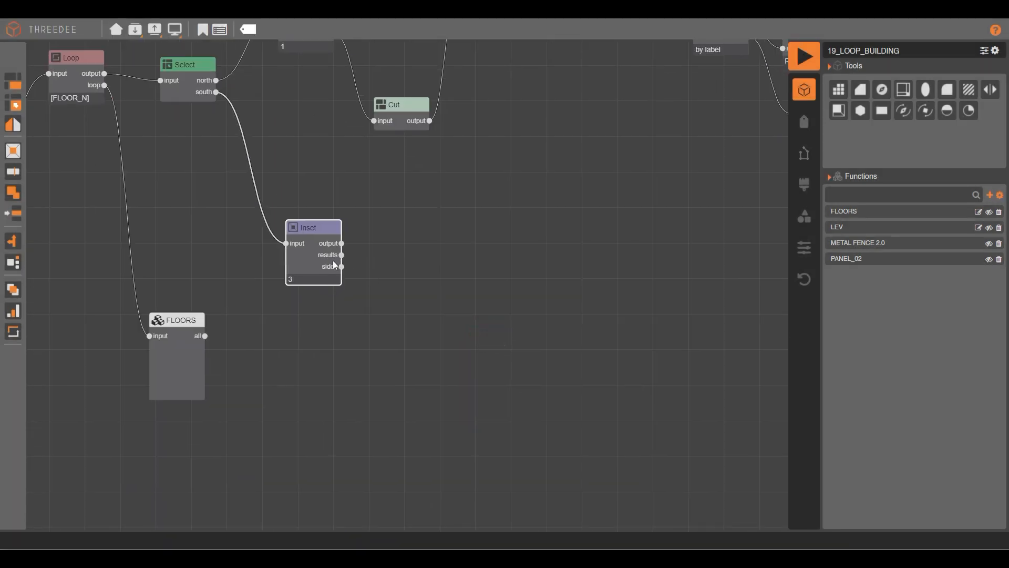
scroll(334, 261, up, 2)
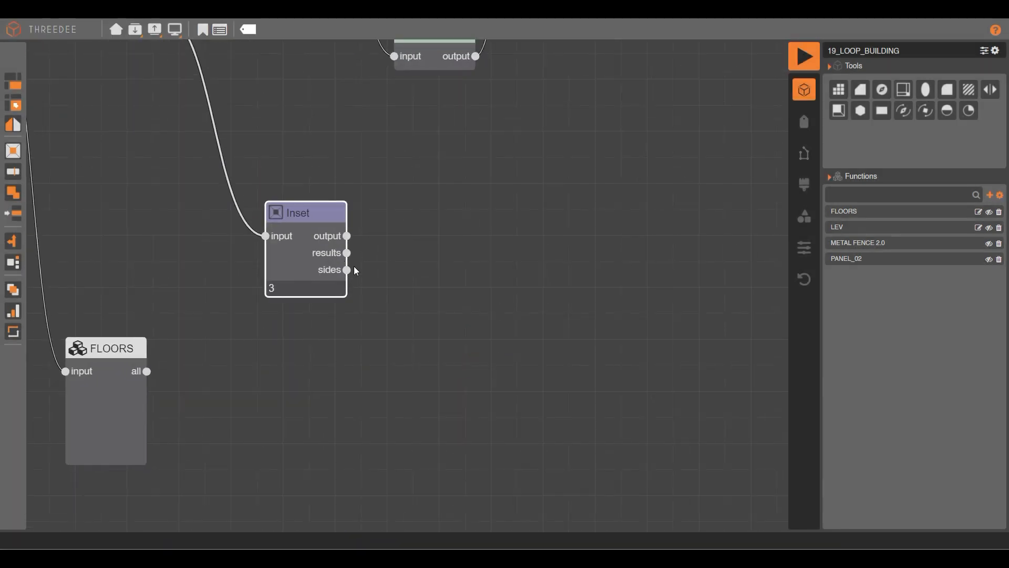
drag(448, 215, 449, 216)
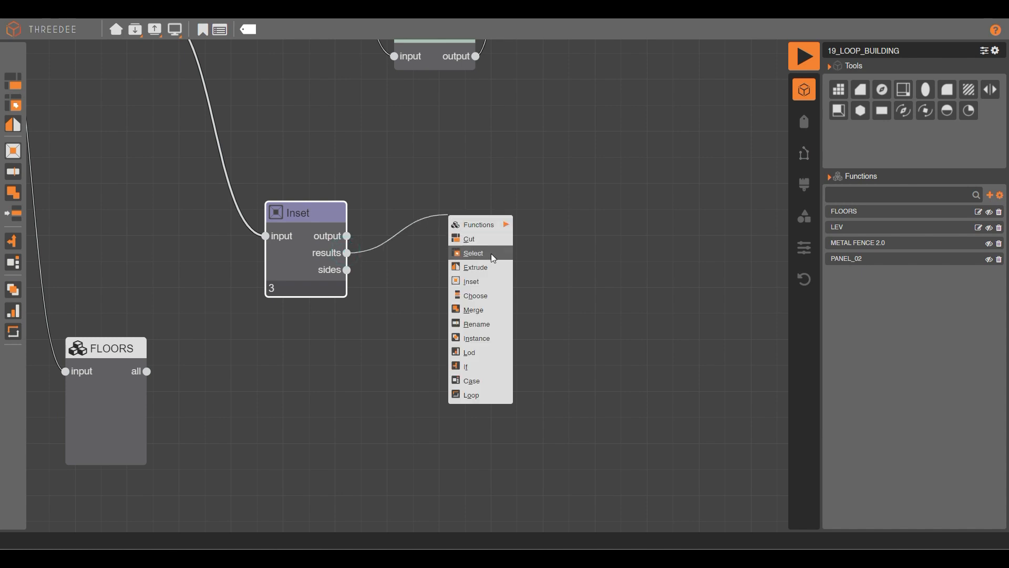
click(476, 267)
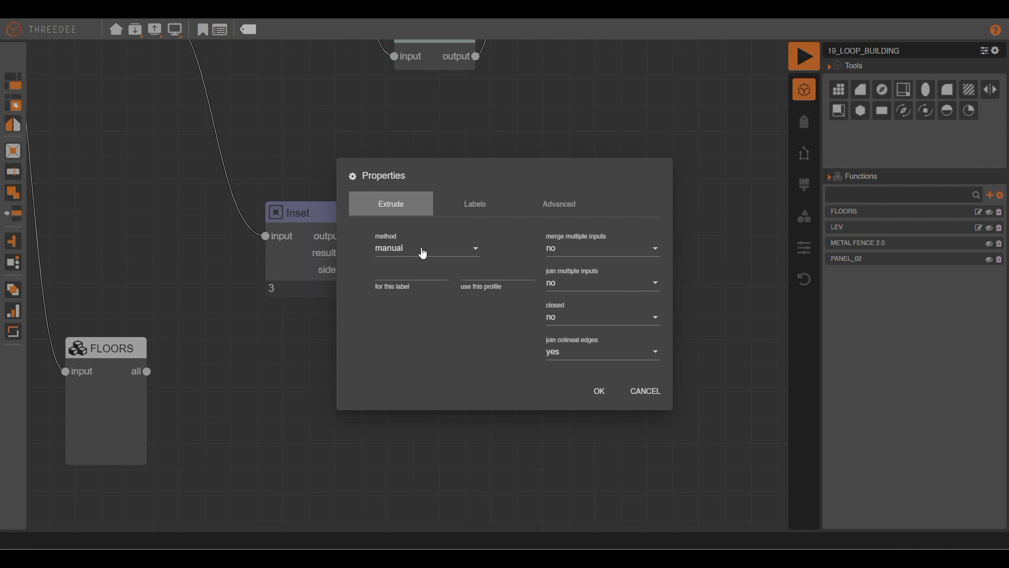
click(423, 254)
click(416, 269)
click(394, 285)
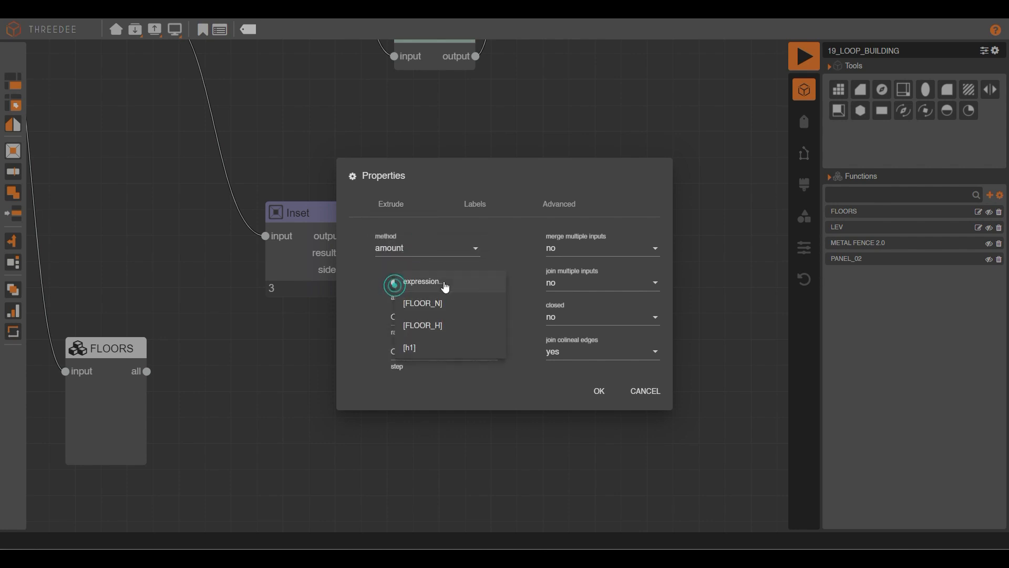
click(442, 325)
click(598, 393)
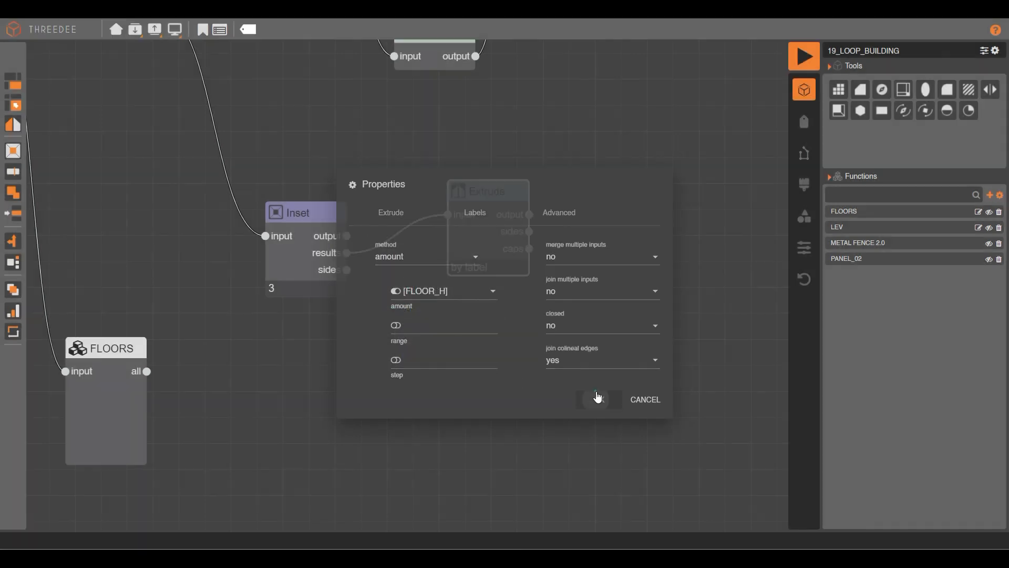
- Connect the sides output of the [FLOOR_H] Extrude to the PANEL_02 input
scroll(368, 315, down, 3)
scroll(429, 269, up, 3)
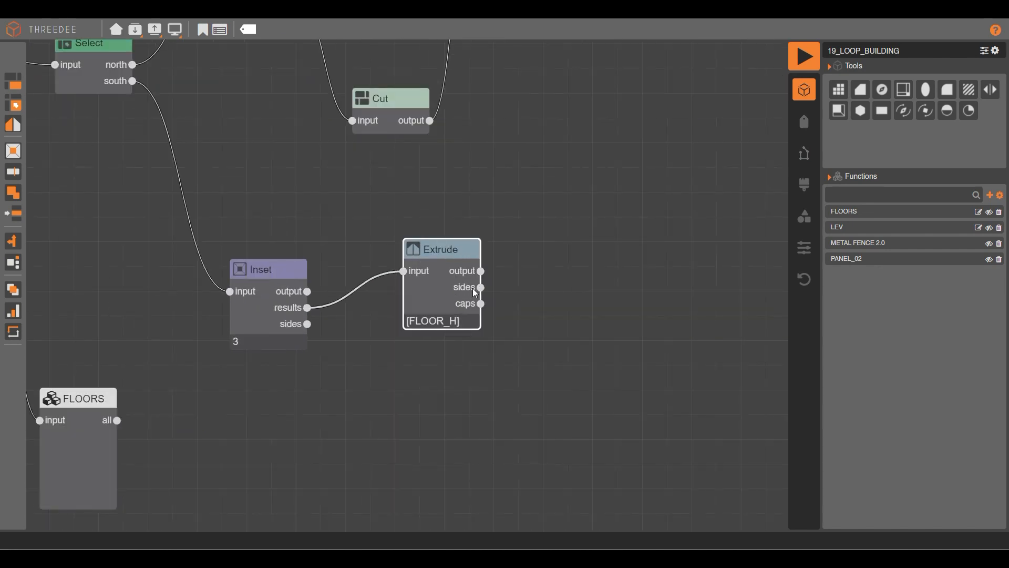
scroll(282, 380, down, 7)
drag(289, 380, 480, 243)
scroll(567, 349, up, 5)
scroll(614, 340, down, 6)
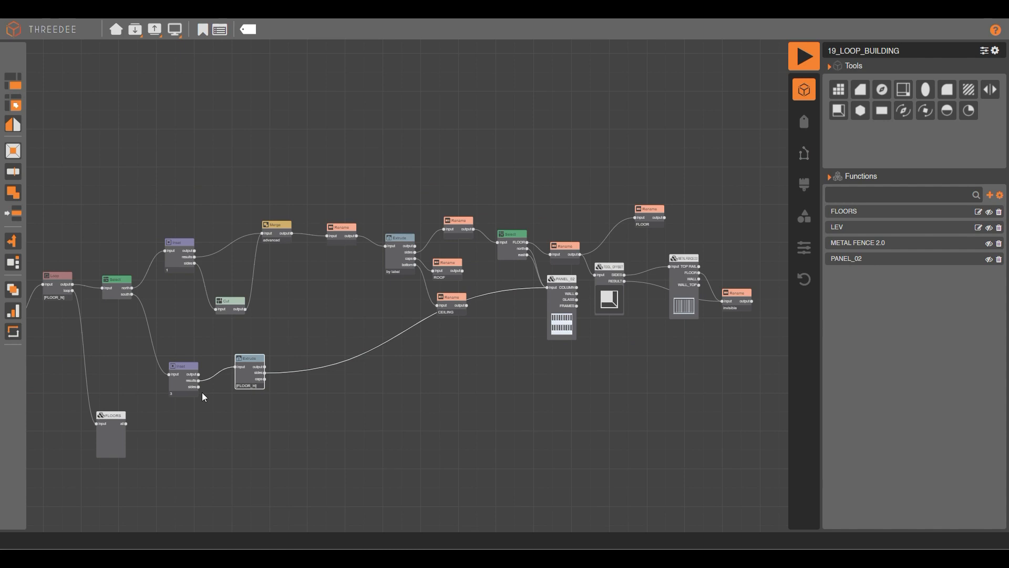
- Add a Rename node labelling the 3-unit Inset's sides invisible, and render the building
scroll(220, 367, up, 5)
scroll(263, 386, down, 5)
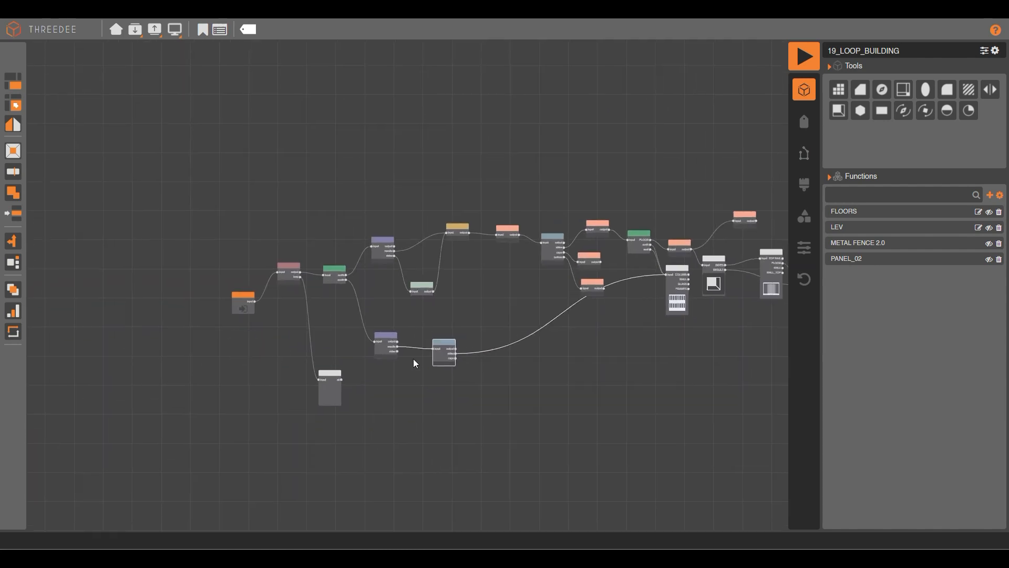
scroll(413, 358, up, 6)
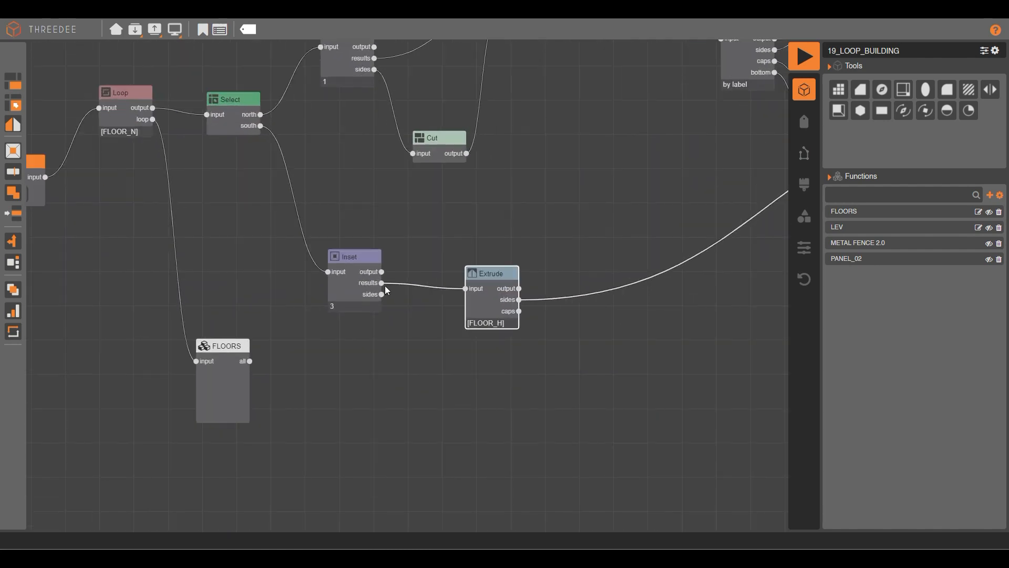
drag(382, 296, 419, 384)
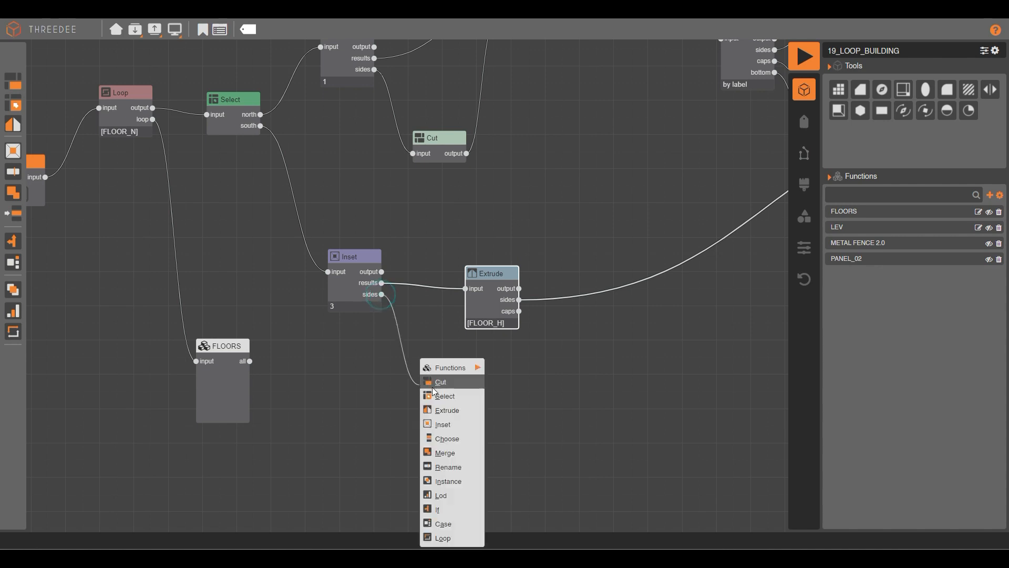
click(460, 468)
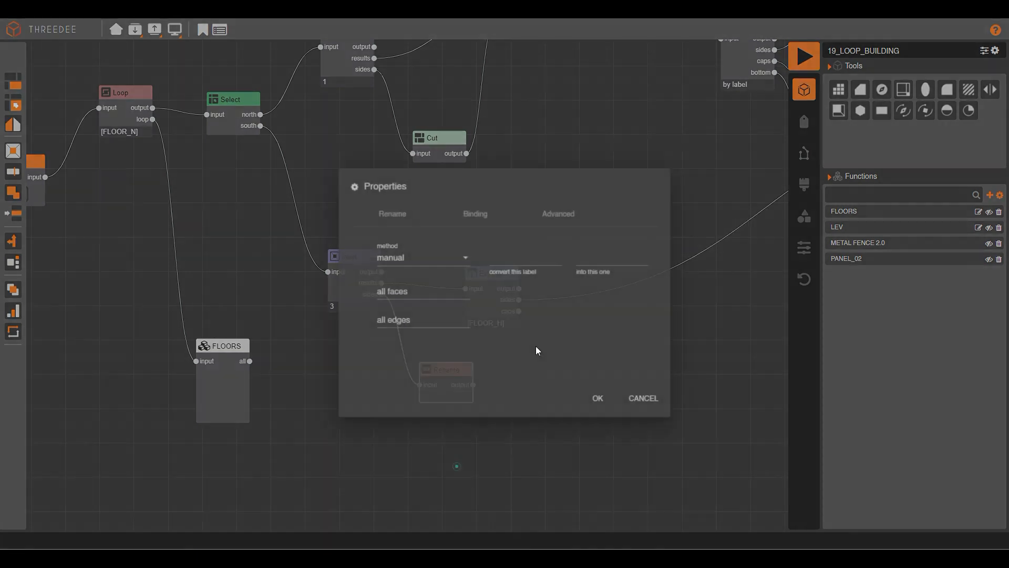
click(409, 280)
click(427, 406)
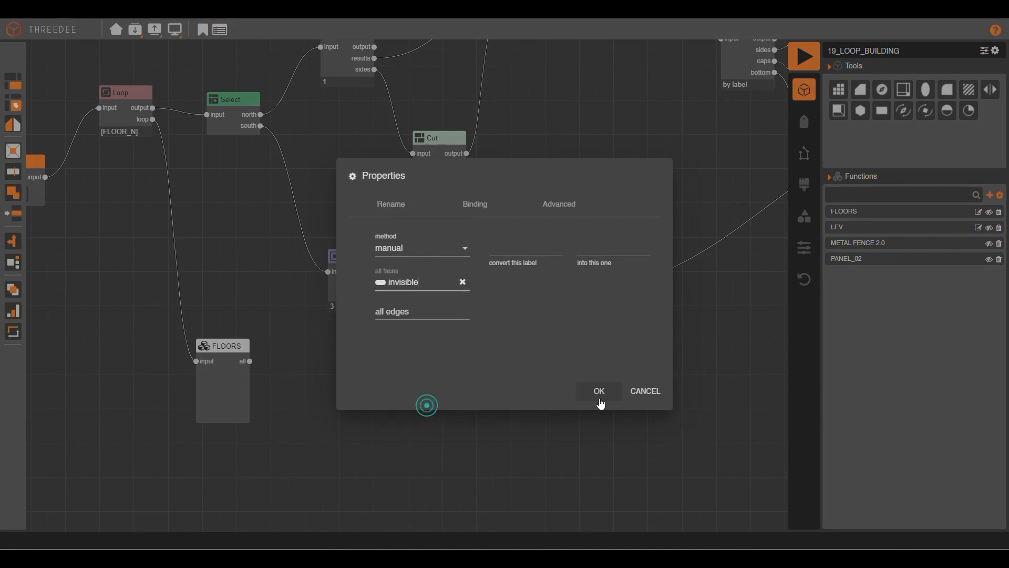
click(600, 390)
click(795, 60)
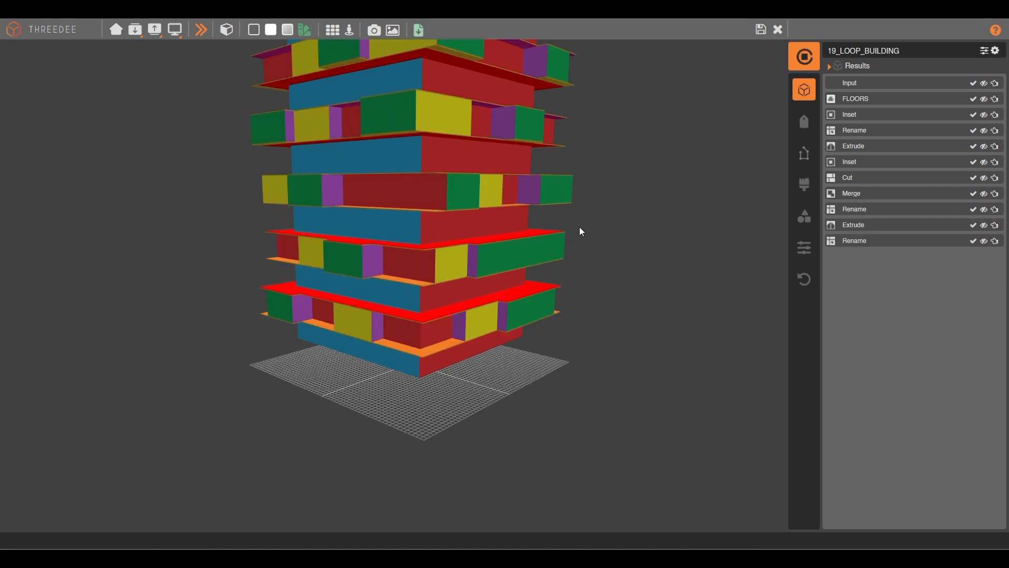
- Examine the rendered tower's inset, panelled intermediate floors from several sides, up close and over its full height
drag(574, 230, 542, 239)
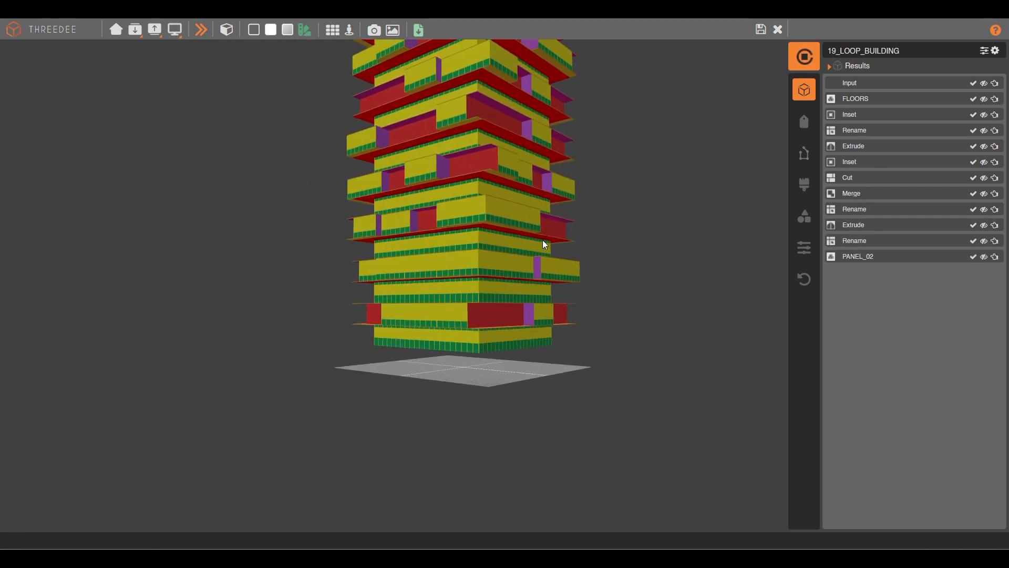
scroll(447, 260, up, 5)
scroll(463, 272, down, 10)
drag(466, 216, 283, 231)
scroll(396, 298, up, 6)
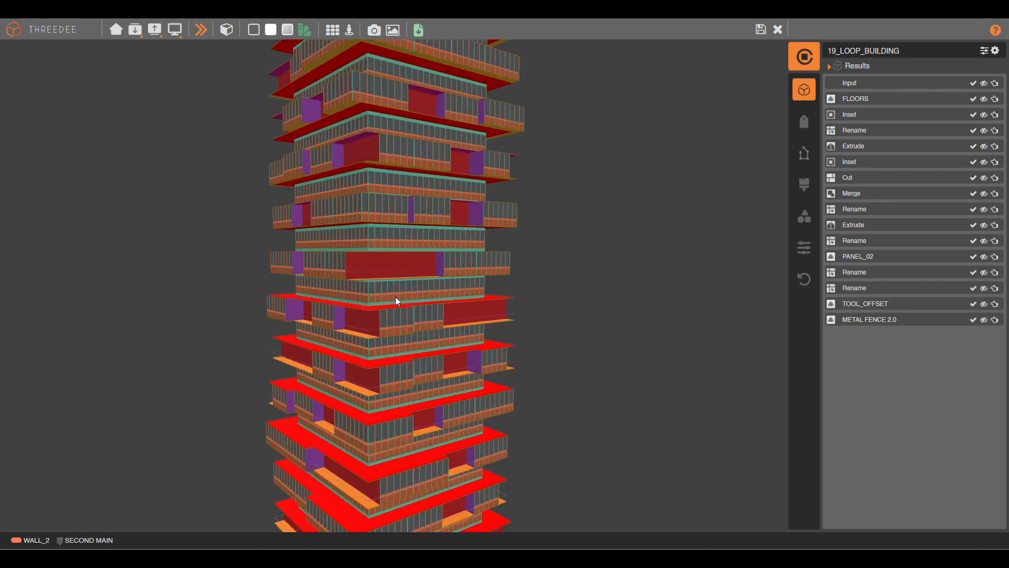
drag(549, 242, 444, 191)
scroll(444, 191, down, 6)
drag(464, 115, 403, 227)
drag(539, 290, 353, 261)
scroll(368, 267, up, 5)
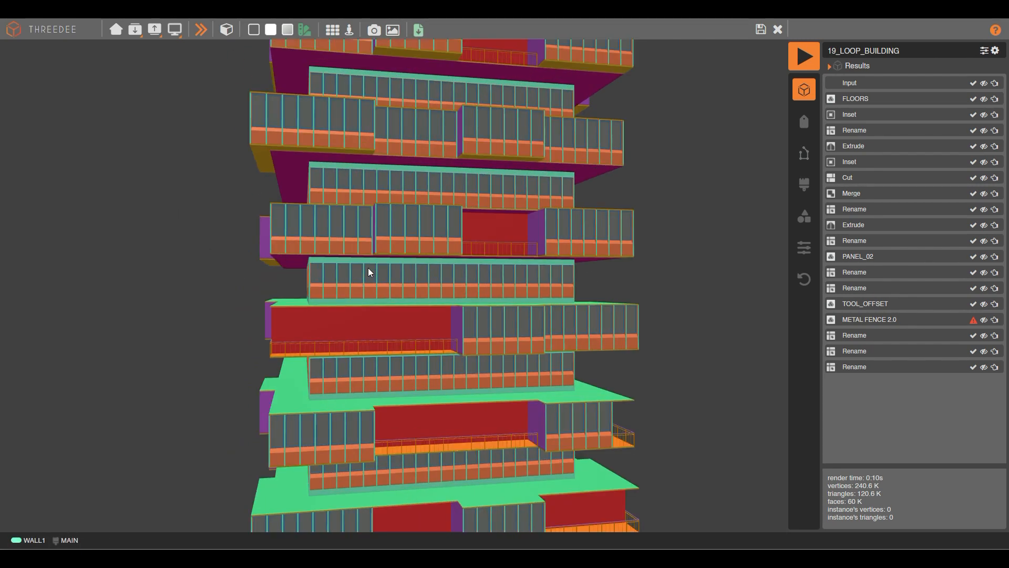
drag(468, 291, 232, 259)
scroll(279, 254, down, 5)
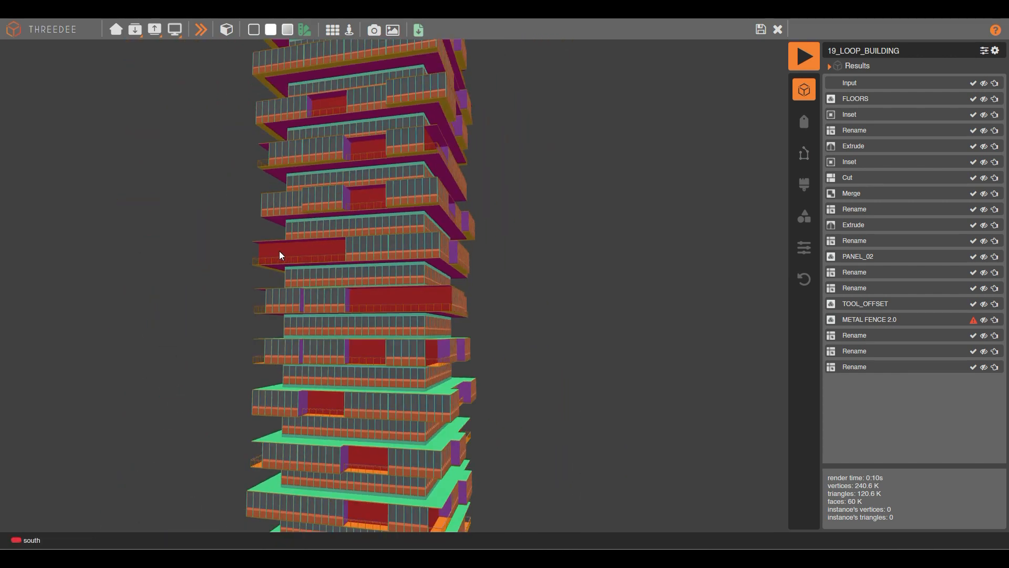
mouse_move(309, 243)
mouse_down()
mouse_move(304, 235)
mouse_move(489, 196)
mouse_move(376, 174)
mouse_move(344, 304)
mouse_move(431, 330)
mouse_move(435, 278)
mouse_move(478, 327)
mouse_up()
scroll(447, 299, down, 5)
scroll(478, 350, up, 4)
right_drag(480, 373, 404, 307)
scroll(405, 307, up, 3)
drag(381, 436, 568, 345)
scroll(415, 354, down, 5)
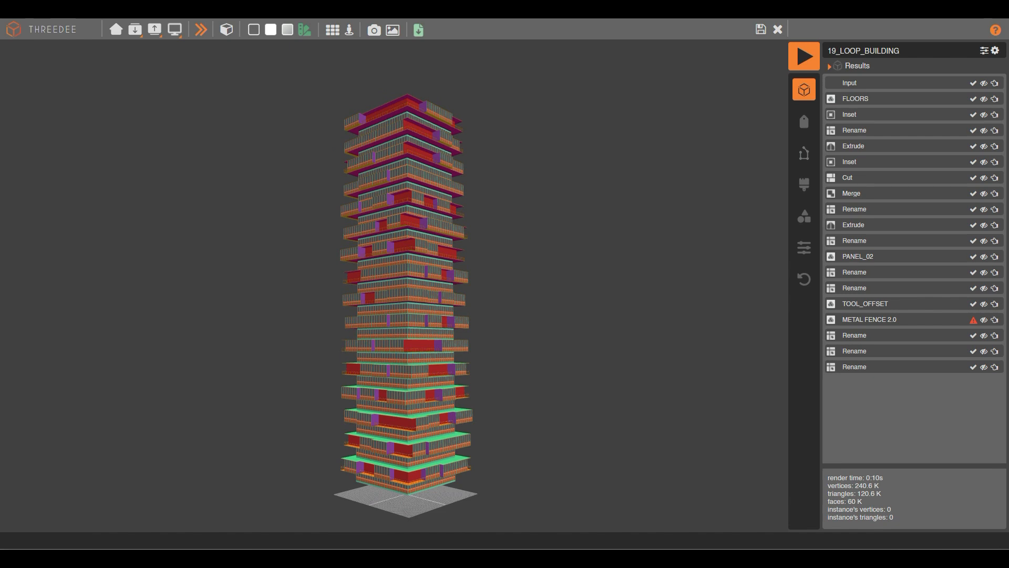
- Return to the node graph and add a Choose node with choices 1 and 2 to the Loop's output
click(760, 30)
scroll(434, 209, up, 3)
drag(339, 270, 110, 270)
drag(415, 203, 262, 242)
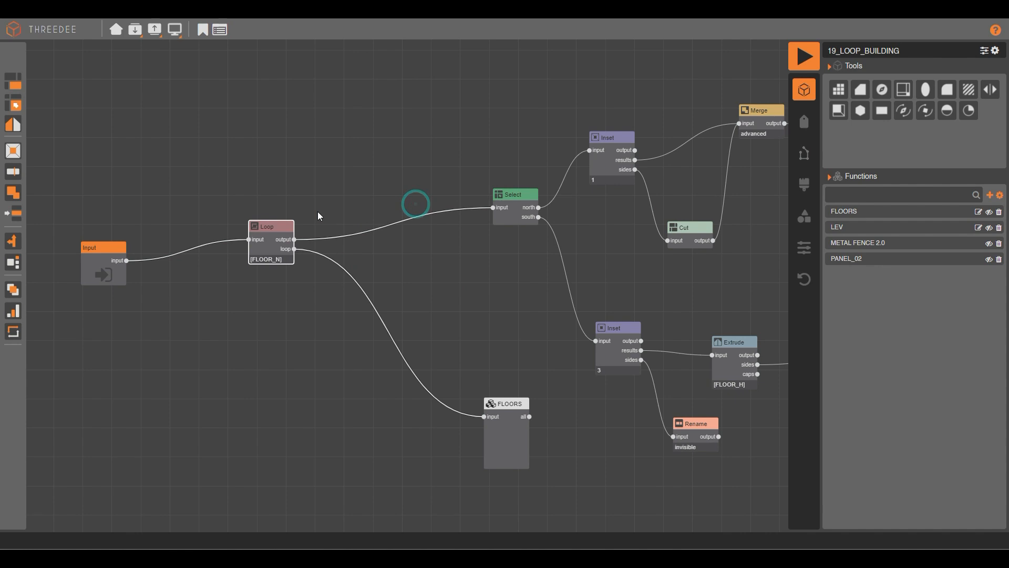
click(294, 239)
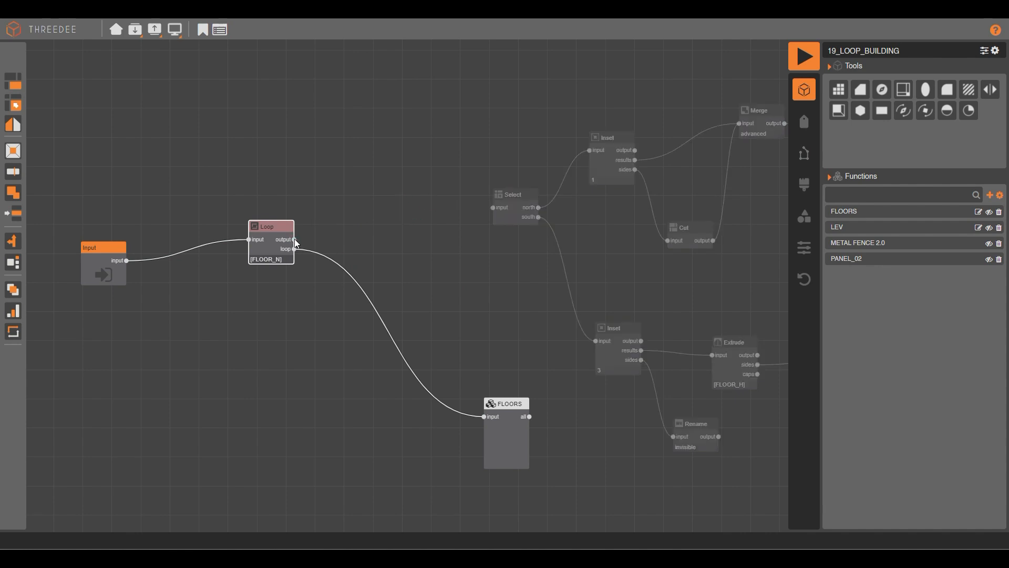
click(389, 159)
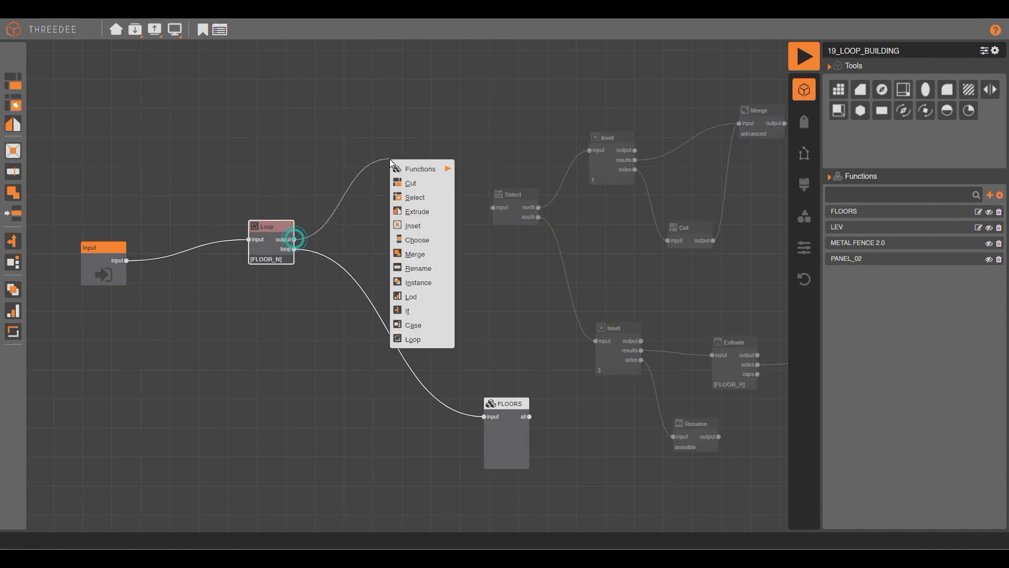
click(434, 236)
click(414, 252)
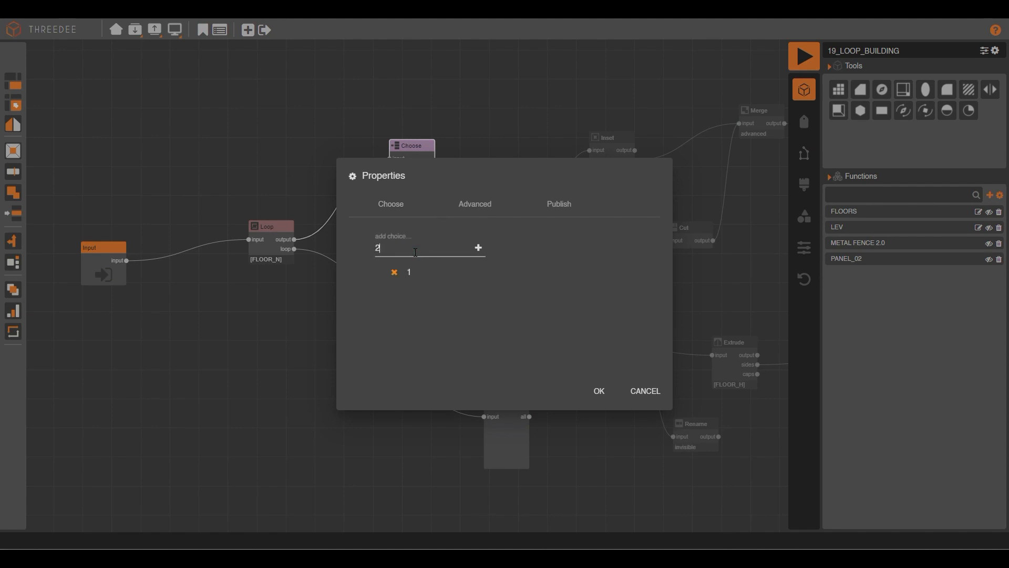
click(598, 391)
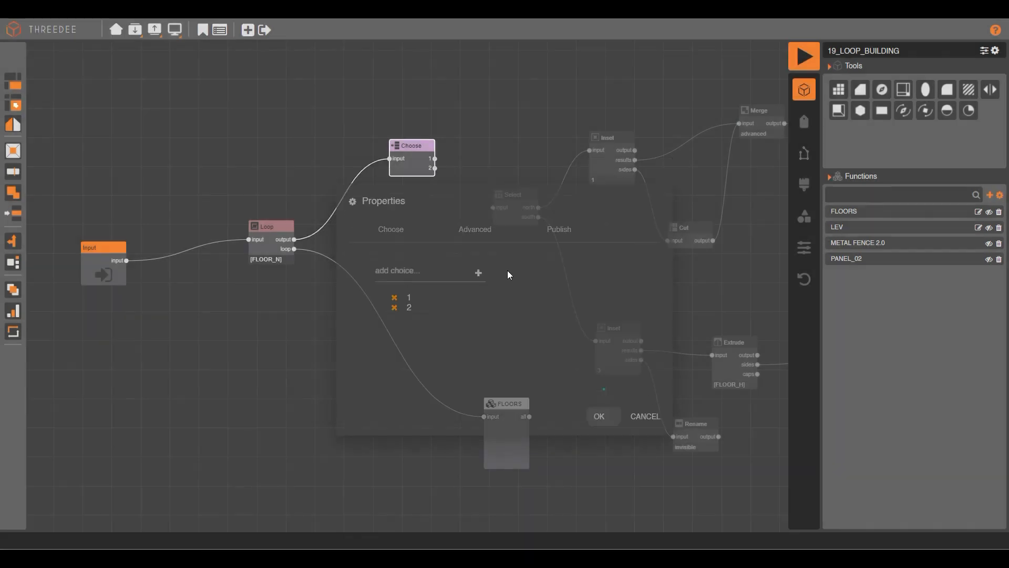
- Connect the Choose node's output 1 to the existing Select node's input
scroll(436, 153, up, 3)
drag(418, 171, 534, 251)
drag(574, 327, 454, 343)
- Duplicate the Select node, place the copy above the original, and connect the Choose node's output 2 to its input
click(458, 268)
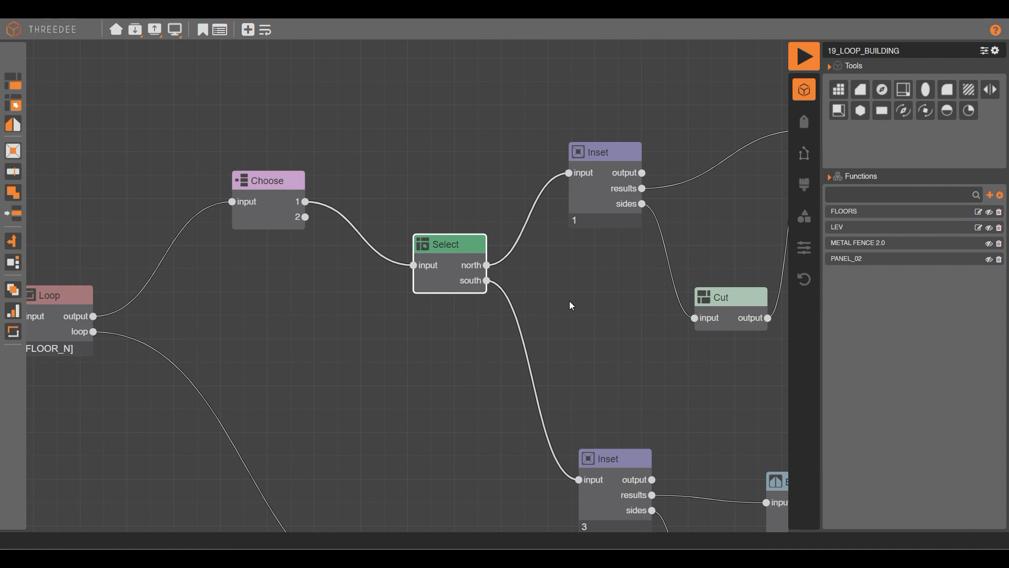
click(591, 304)
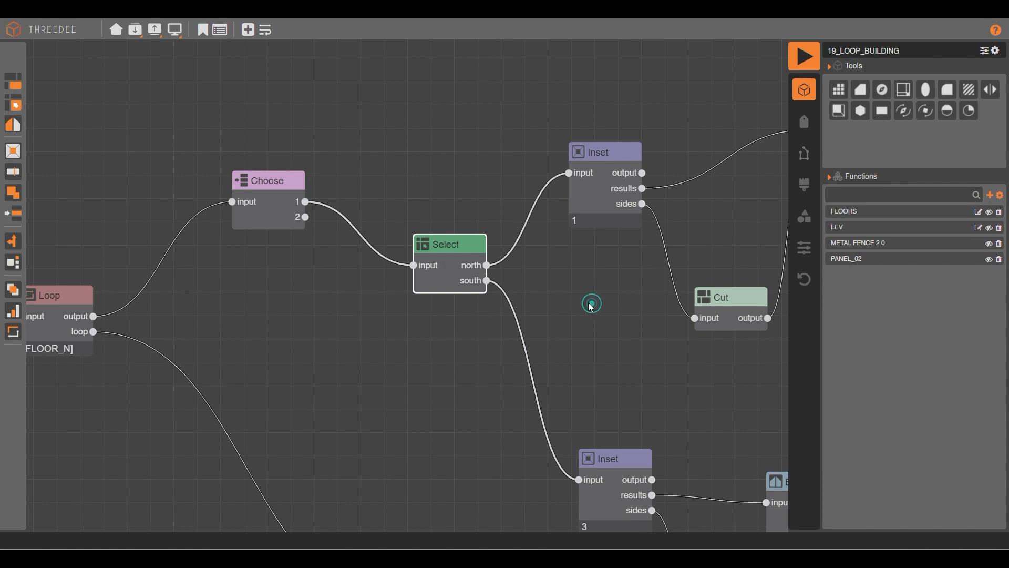
click(421, 370)
key(ctrl+v)
drag(450, 279, 431, 176)
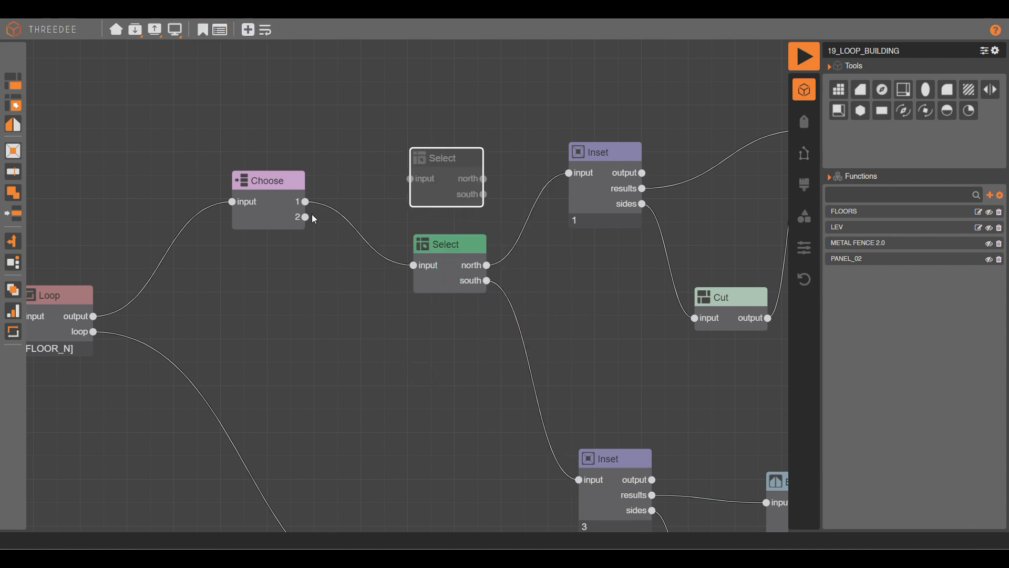
drag(305, 216, 410, 179)
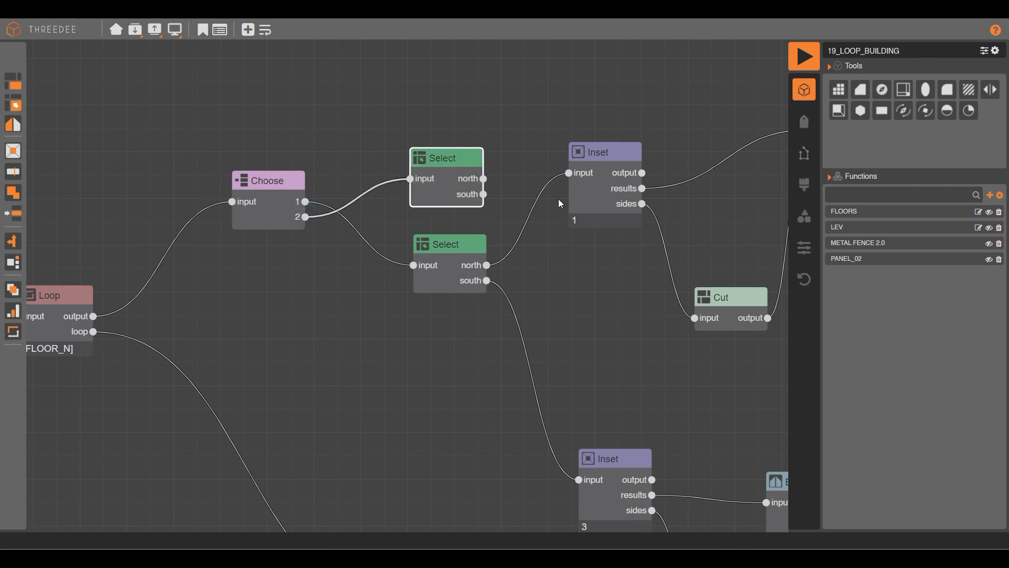
- Add two inputs to the 1-unit Inset and connect the copied Select's north and south outputs to them
right_click(581, 178)
click(621, 216)
drag(484, 179, 568, 188)
right_click(588, 206)
click(619, 243)
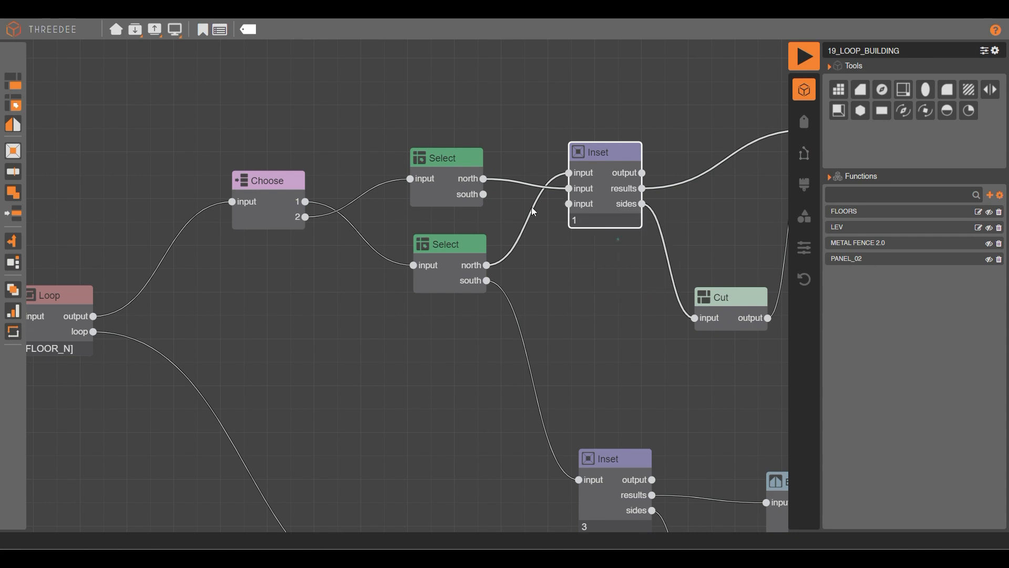
drag(483, 194, 569, 204)
- Render the building and view the tower from several sides
scroll(333, 121, down, 3)
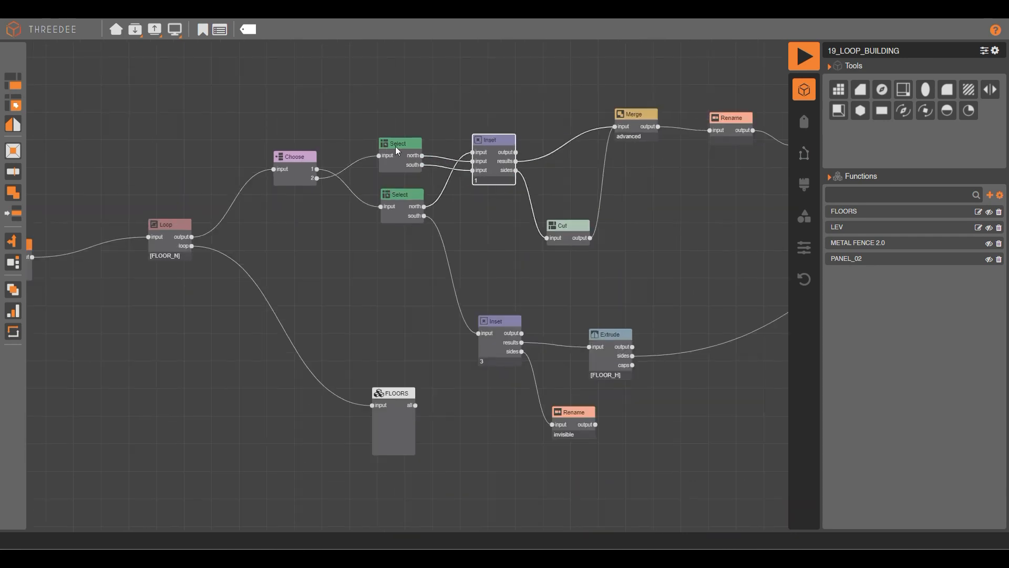
scroll(395, 146, down, 3)
click(803, 58)
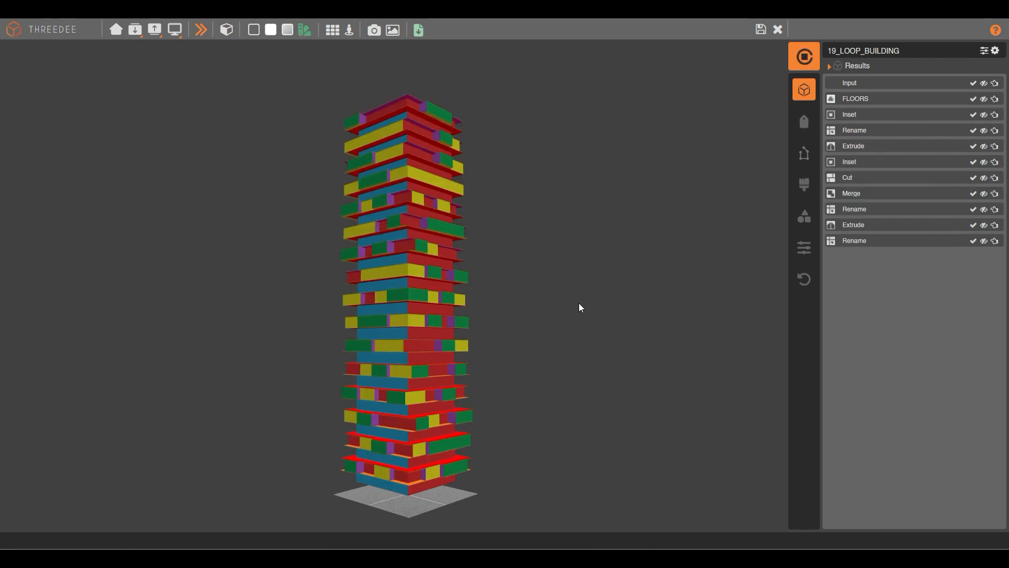
drag(530, 203, 566, 219)
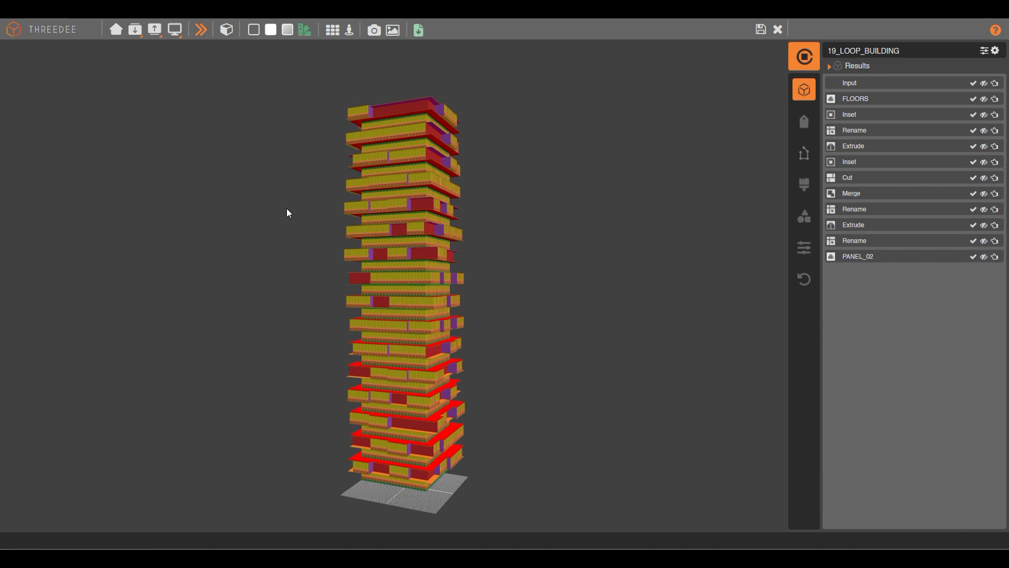
drag(287, 208, 367, 211)
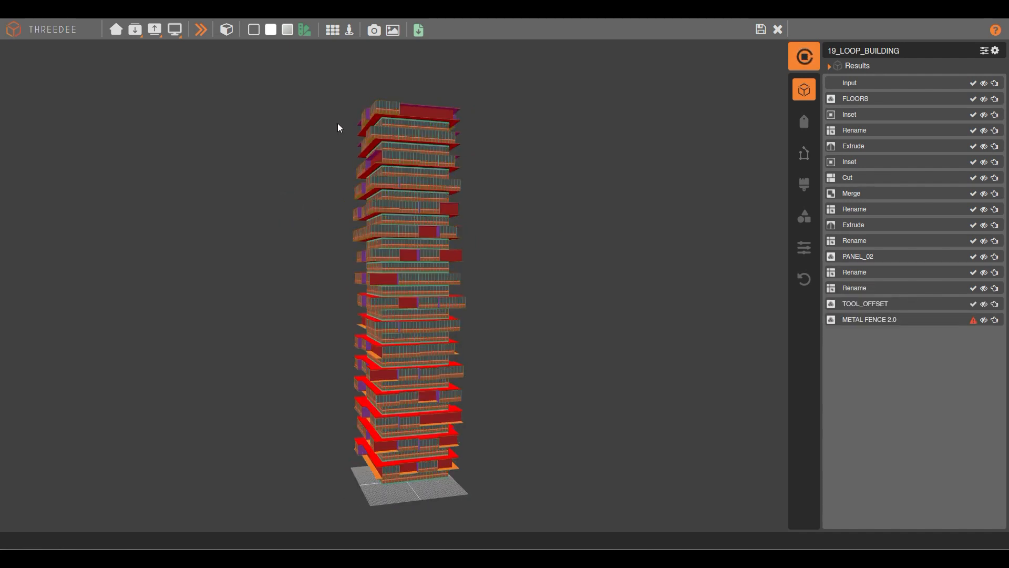
drag(331, 116, 371, 137)
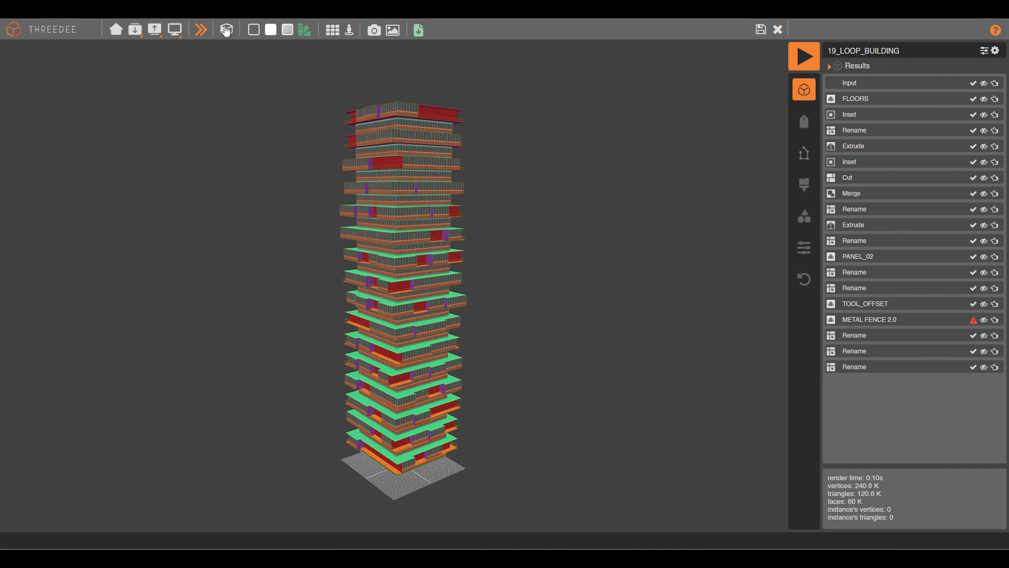
- Generate a new random variation of the building and bring the whole tower into view
click(201, 30)
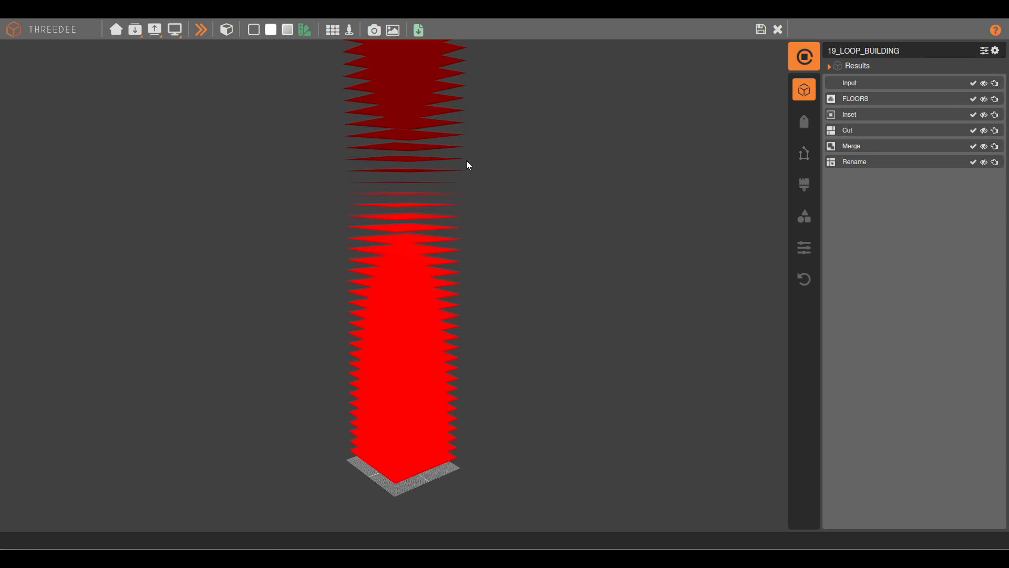
scroll(465, 160, down, 5)
right_drag(432, 206, 431, 241)
scroll(431, 241, up, 5)
drag(573, 253, 402, 232)
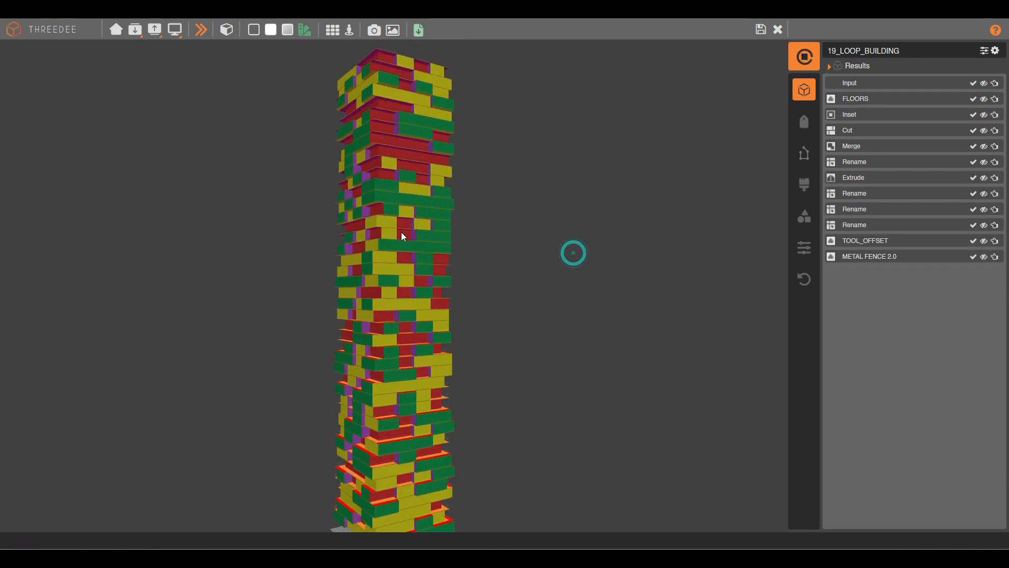
- Examine the new tower variation from its facades up to its roof
scroll(431, 241, up, 5)
scroll(437, 241, down, 7)
right_drag(458, 218, 468, 264)
drag(365, 238, 482, 205)
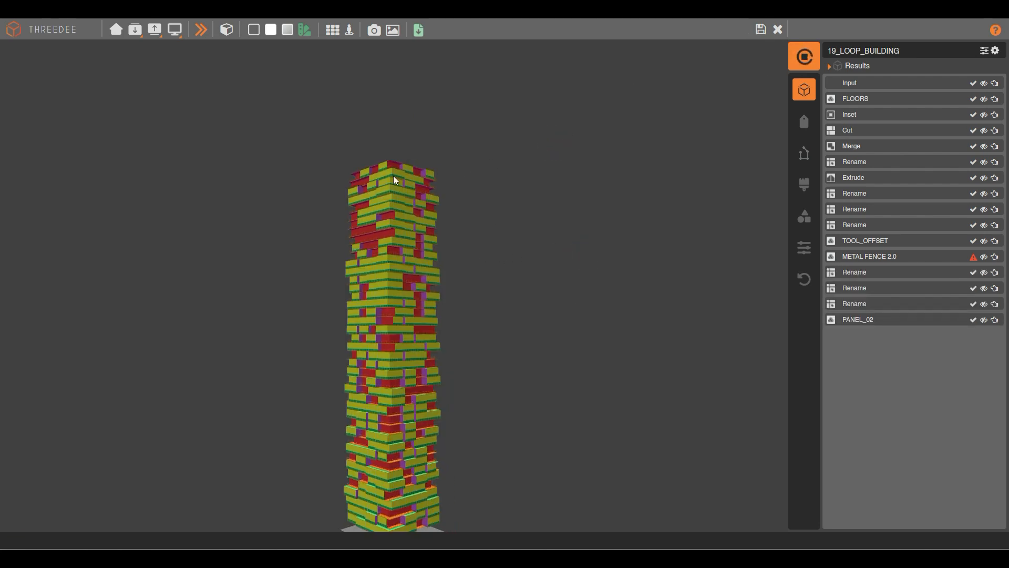
drag(353, 176, 793, 34)
drag(421, 174, 483, 259)
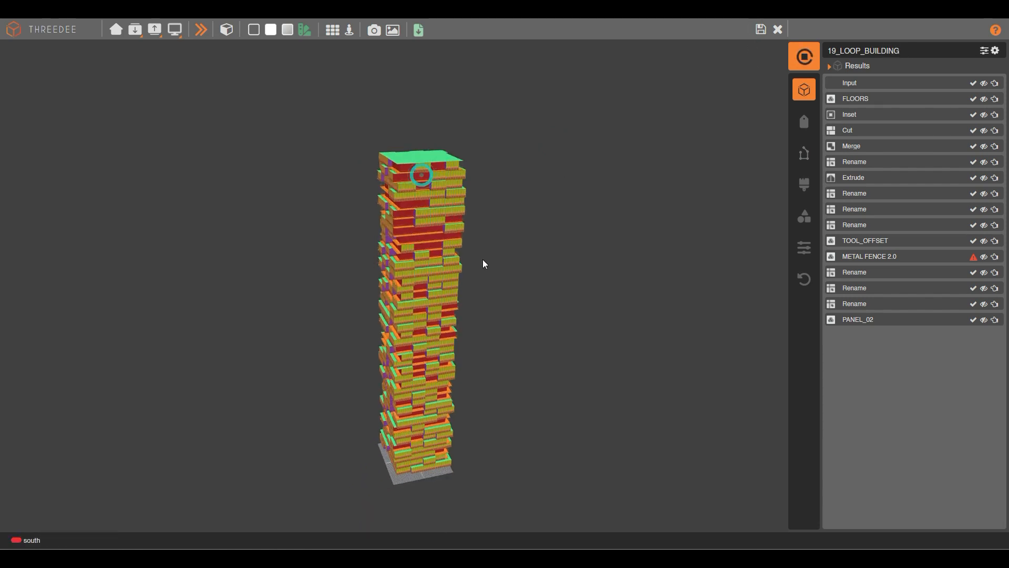
right_drag(482, 260, 526, 202)
right_drag(502, 121, 499, 190)
scroll(450, 224, up, 5)
right_drag(553, 141, 468, 232)
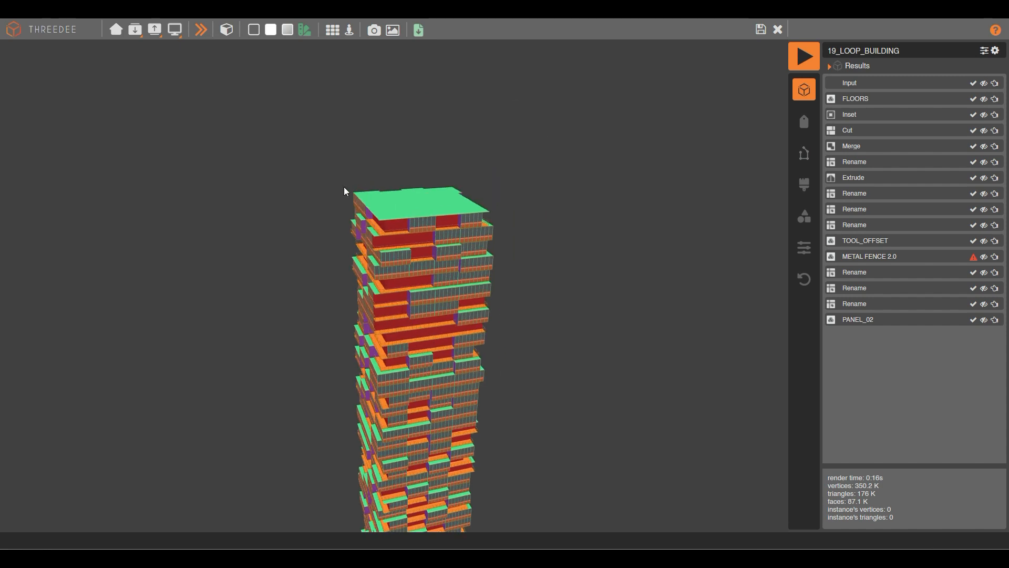
drag(344, 188, 454, 292)
drag(390, 307, 437, 265)
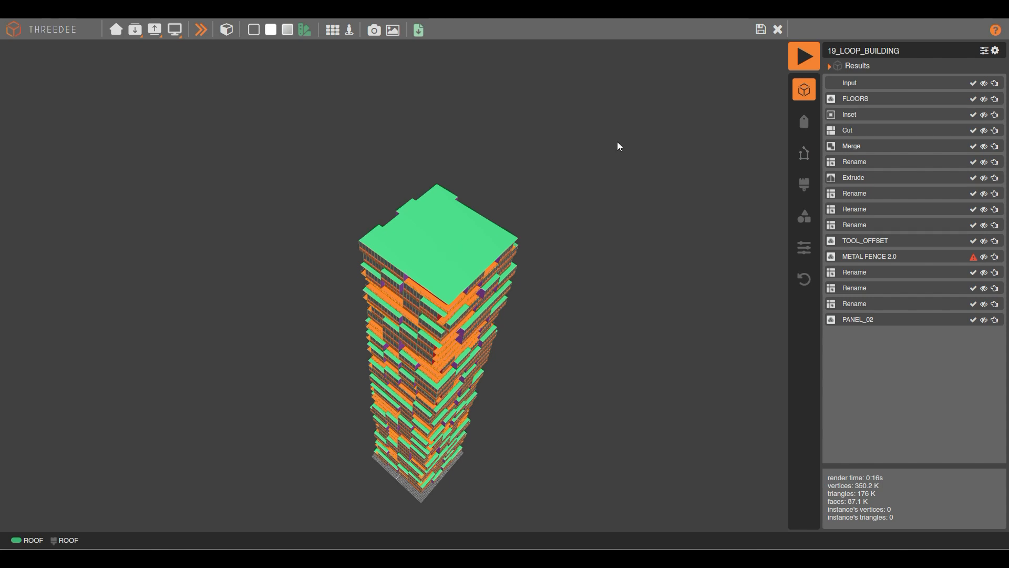
- Return to the node graph and open the FLOORS function's own graph
click(777, 30)
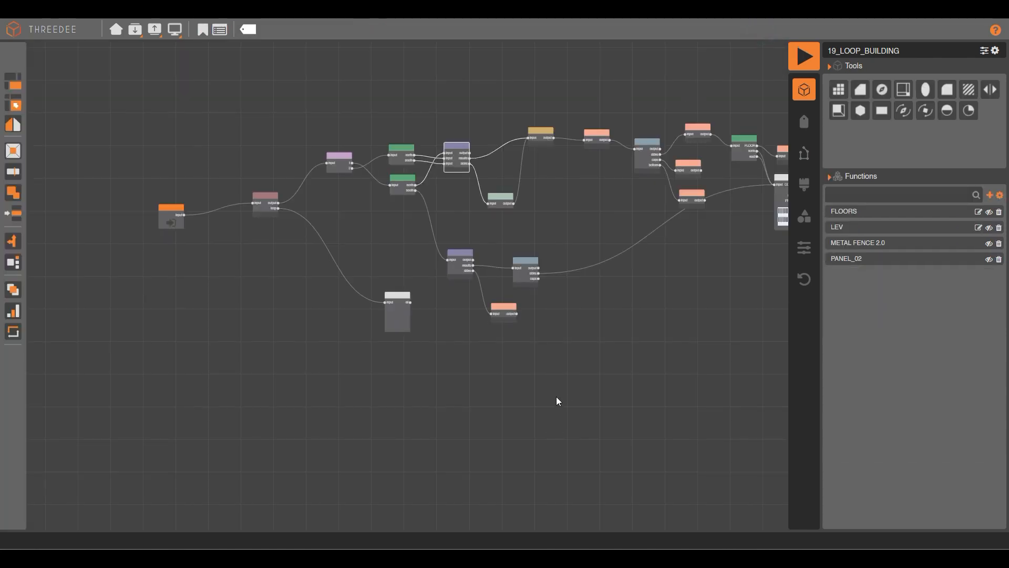
scroll(556, 396, down, 2)
scroll(380, 322, up, 5)
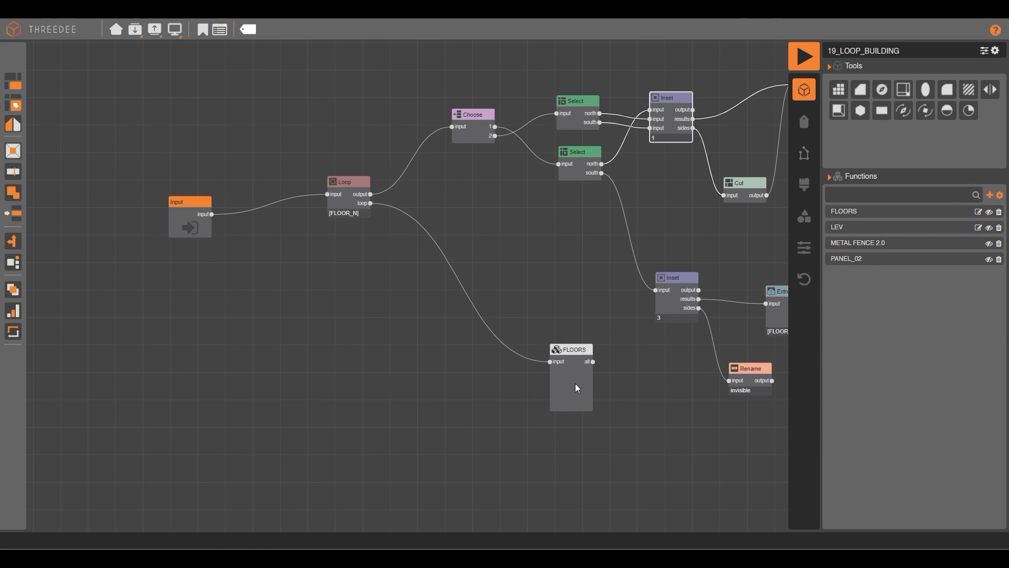
drag(577, 388, 420, 324)
scroll(376, 271, up, 3)
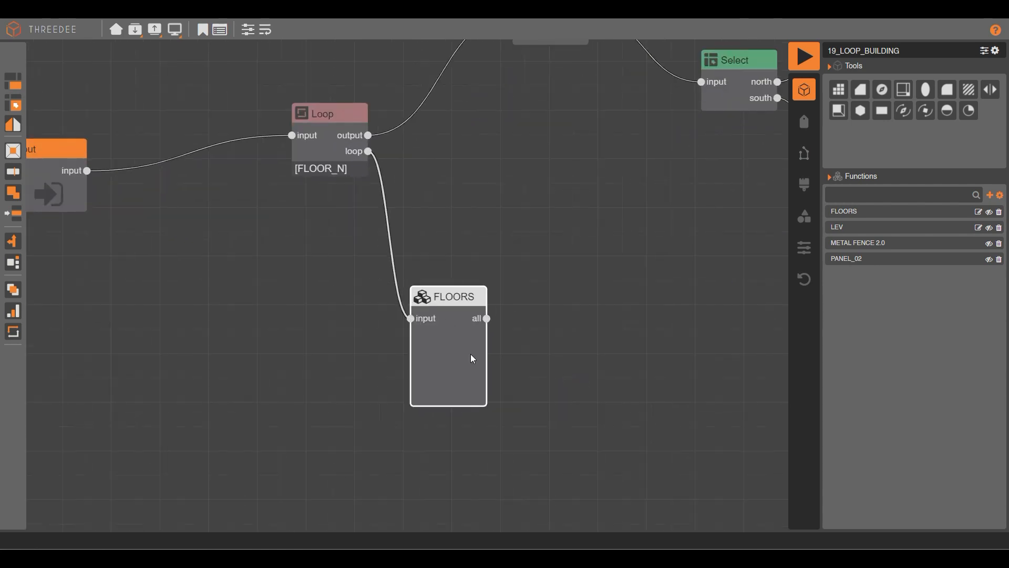
double_click(456, 316)
scroll(539, 267, down, 3)
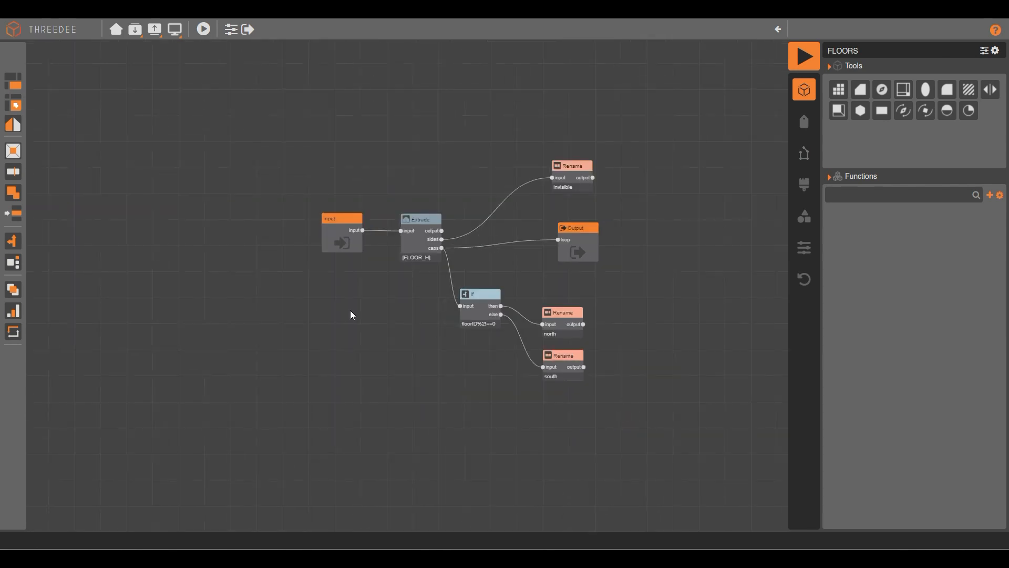
scroll(415, 331, up, 3)
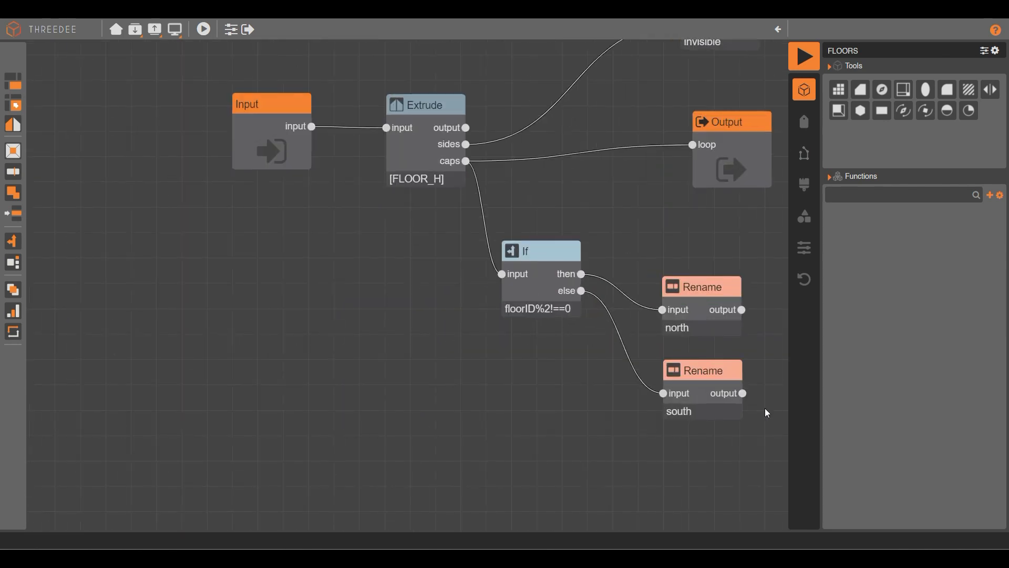
- Detach the If node with floorID%2!==0 from the Extrude's caps and move it and its north and south Rename nodes lower
drag(700, 382, 705, 458)
drag(686, 310, 721, 370)
drag(534, 274, 488, 247)
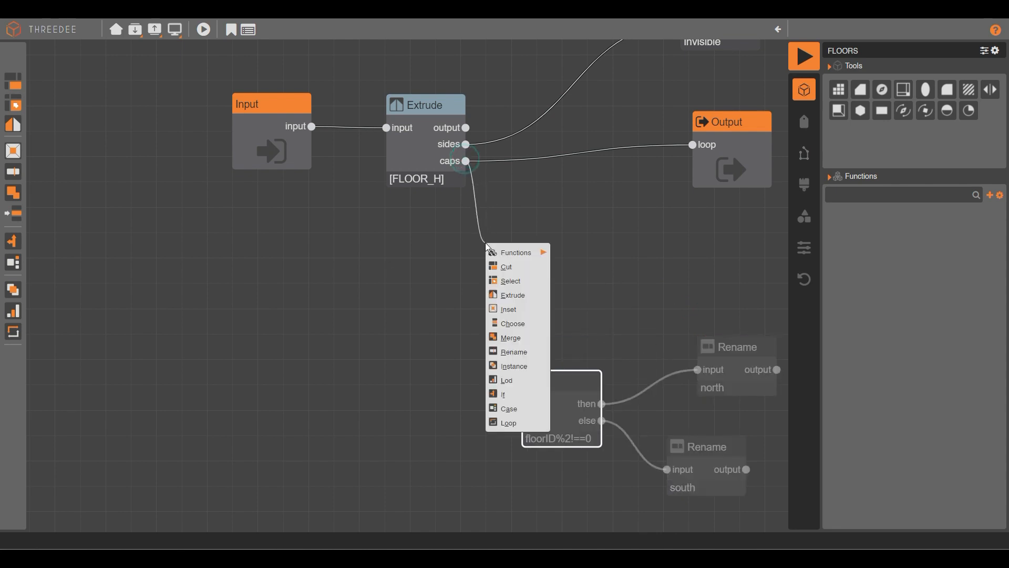
- Add a new If node to the Extrude's caps output using the expression method, try entering floorID, and cancel its properties
click(522, 394)
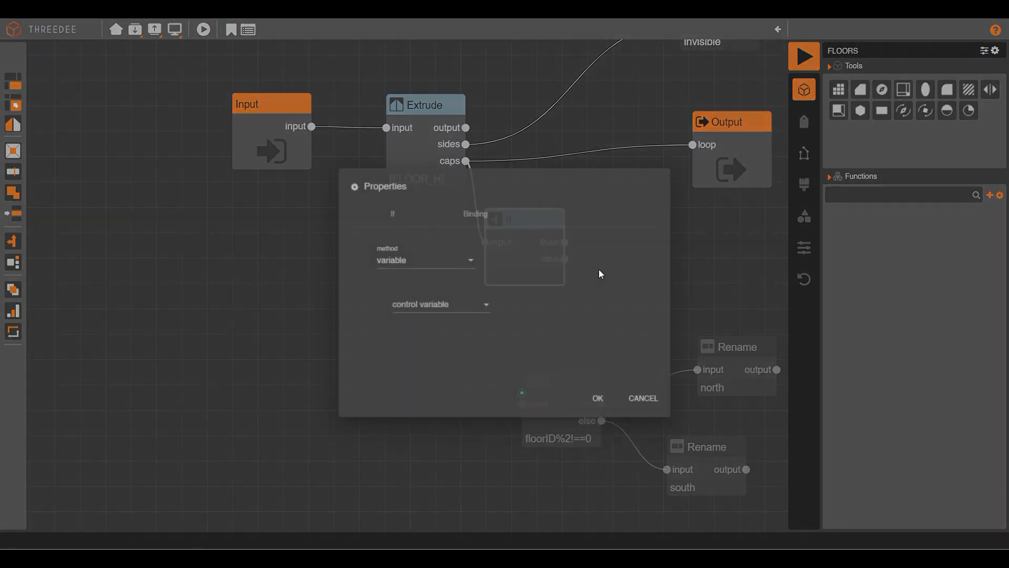
click(421, 256)
click(423, 268)
click(429, 295)
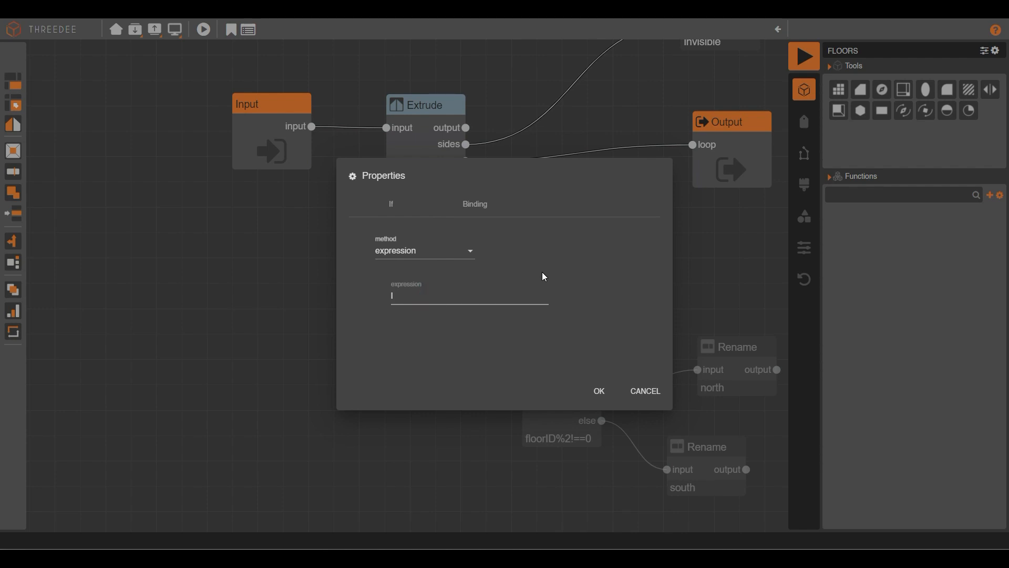
text(floorID)
click(645, 390)
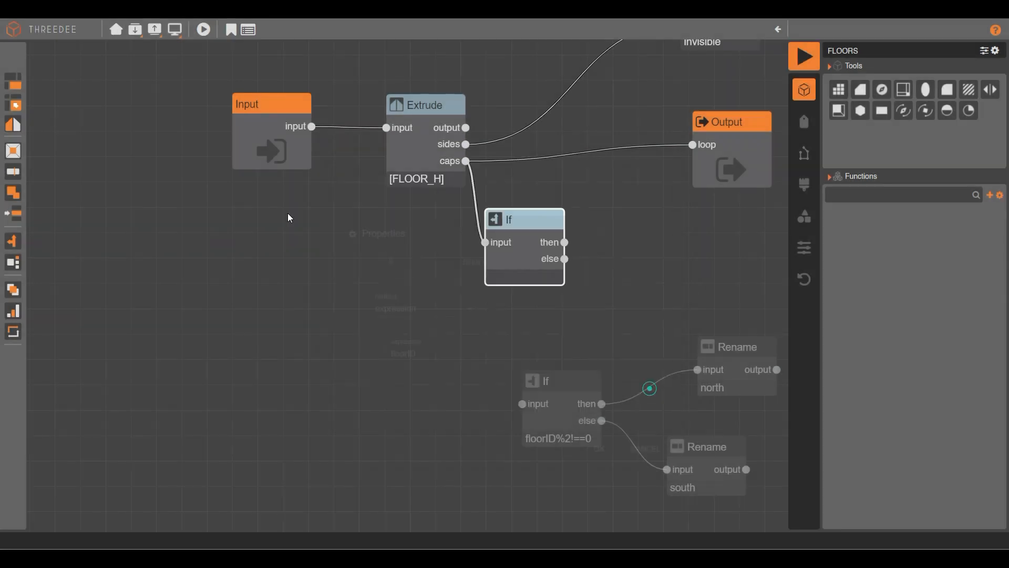
- Reopen the FLOORS function's graph from the main graph and add a variable named FLOOR_N to the function
click(778, 29)
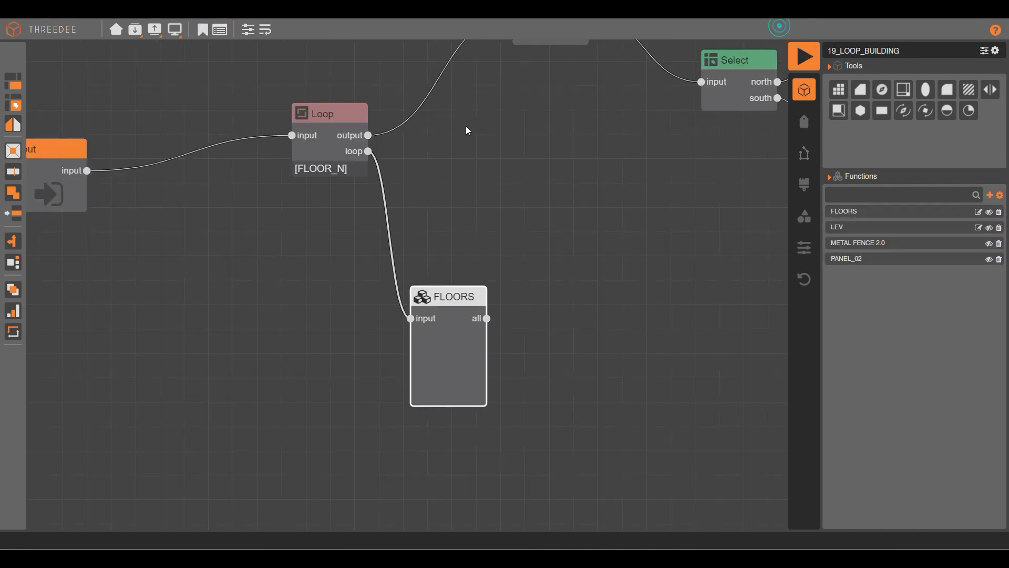
double_click(451, 315)
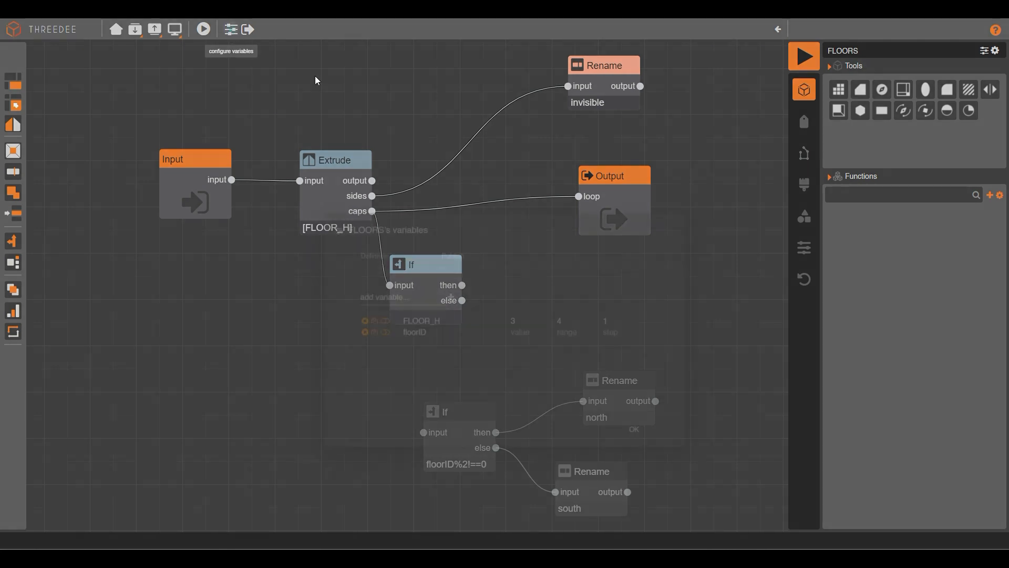
click(231, 30)
click(389, 247)
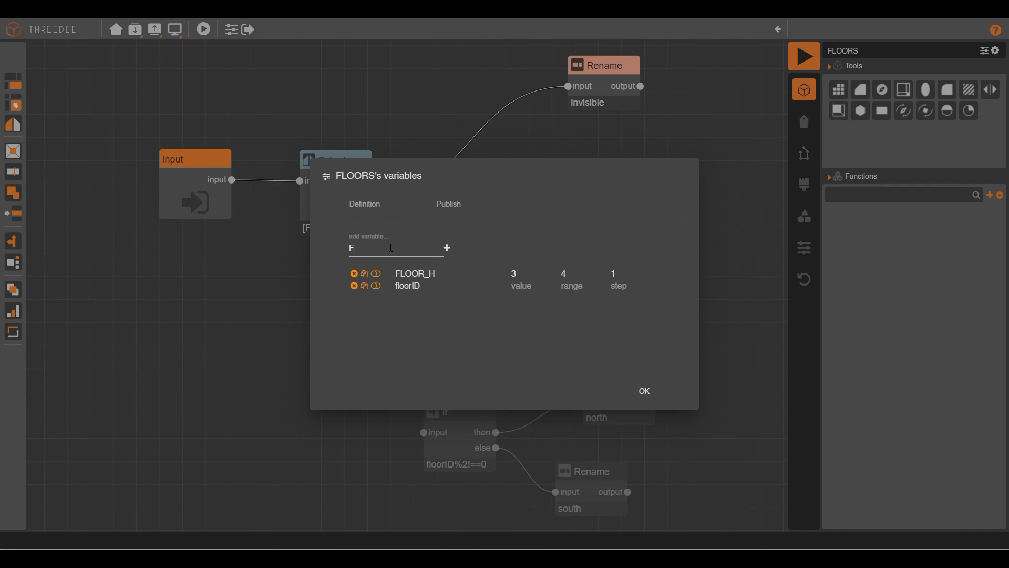
text(FLOOR_N)
click(447, 247)
click(644, 390)
click(414, 120)
- Add the FLOOR_N variable to the FLOORS node in the main graph and set its expression to FLOOR_N
click(777, 29)
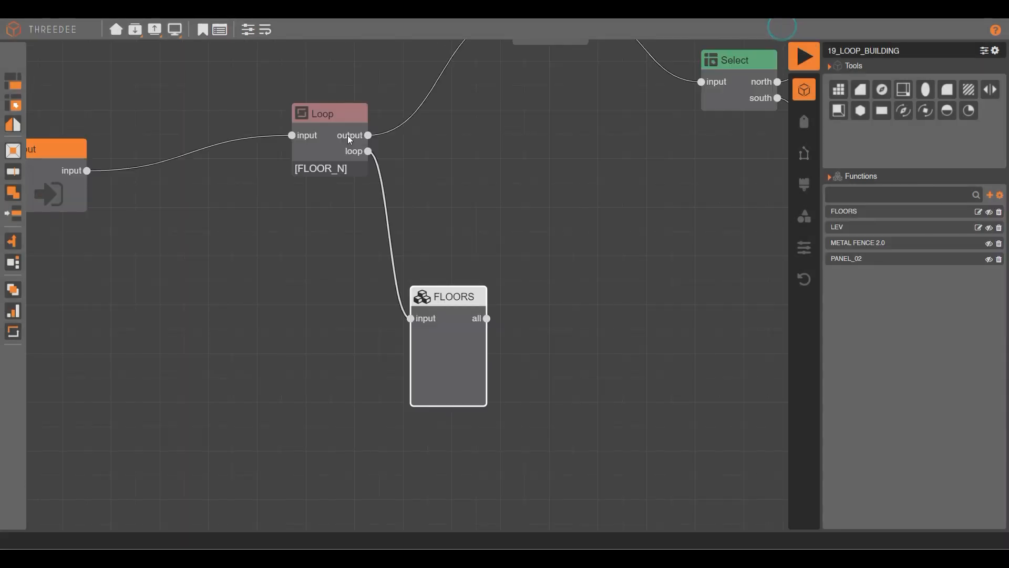
click(451, 325)
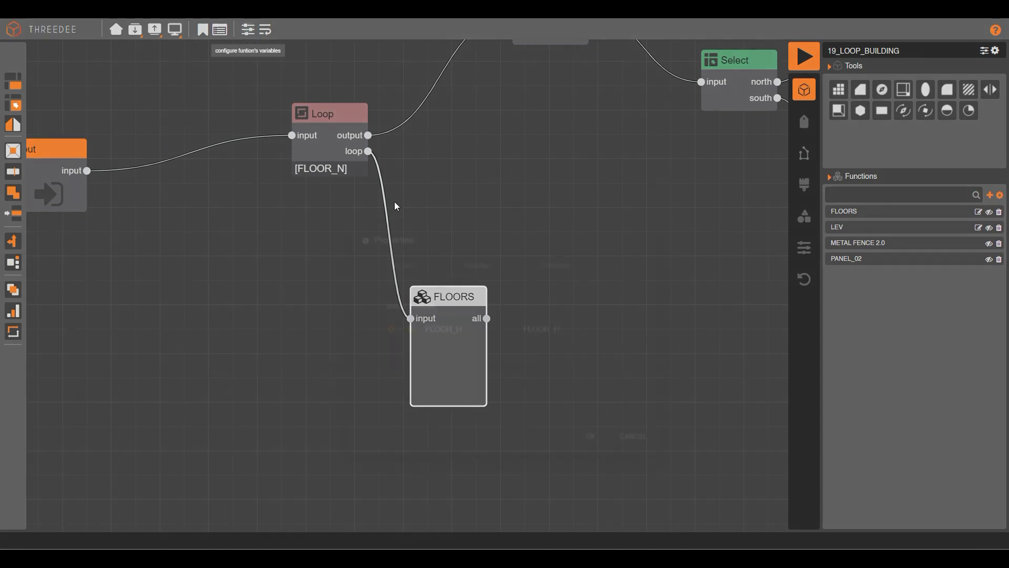
click(247, 29)
click(419, 248)
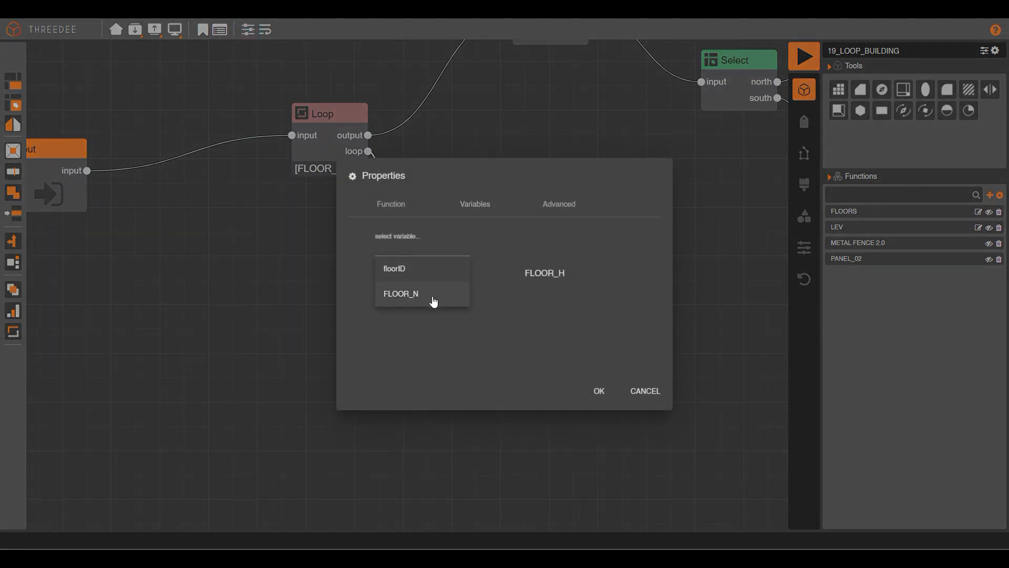
click(432, 294)
click(401, 288)
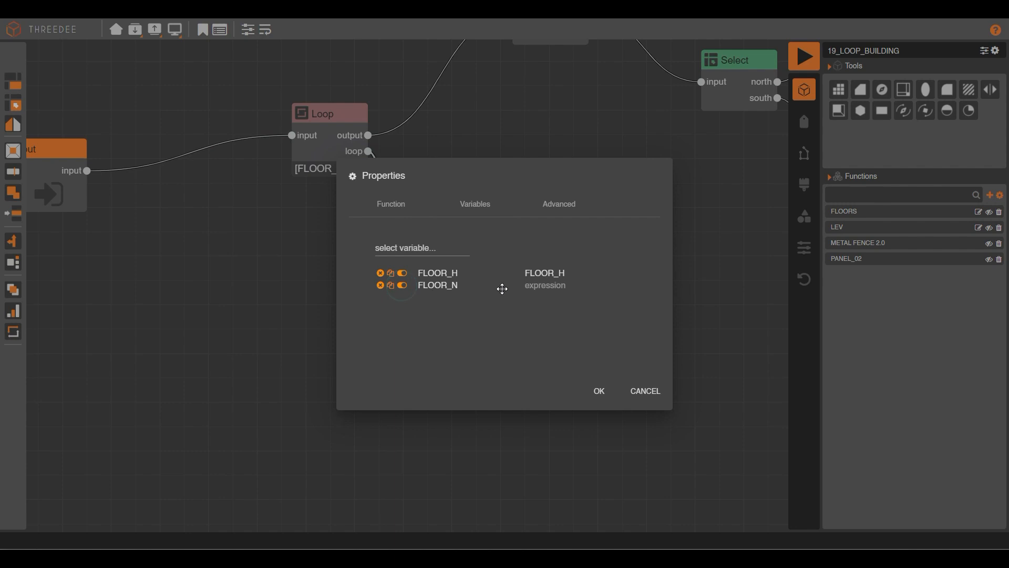
click(535, 285)
text(FLOOR_N)
click(599, 390)
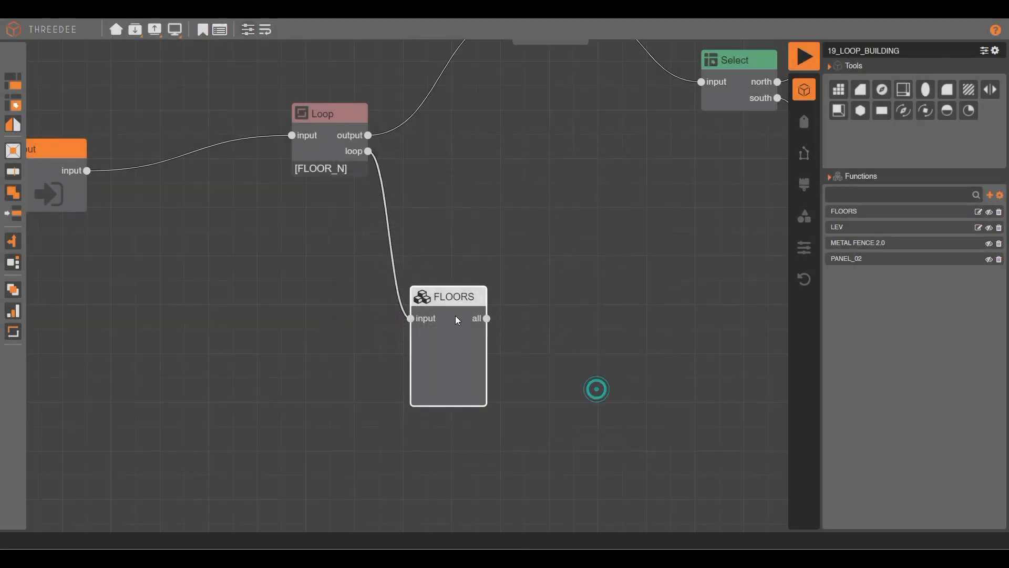
- Inside the FLOORS function, set the new If node to the expression method with the condition floorID==FLOOR_N
double_click(426, 287)
click(415, 251)
click(417, 271)
click(426, 294)
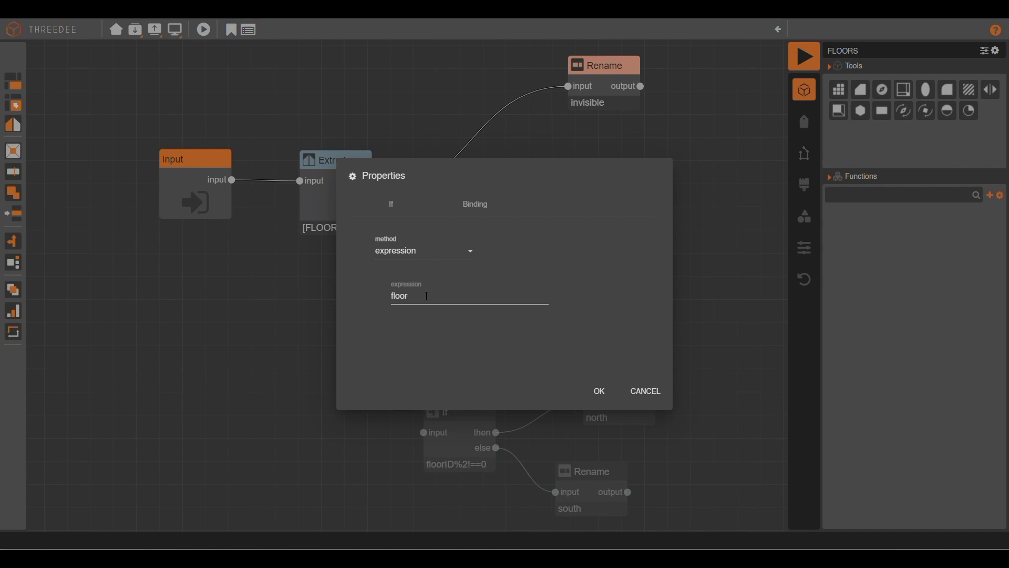
text(floorID)
click(597, 391)
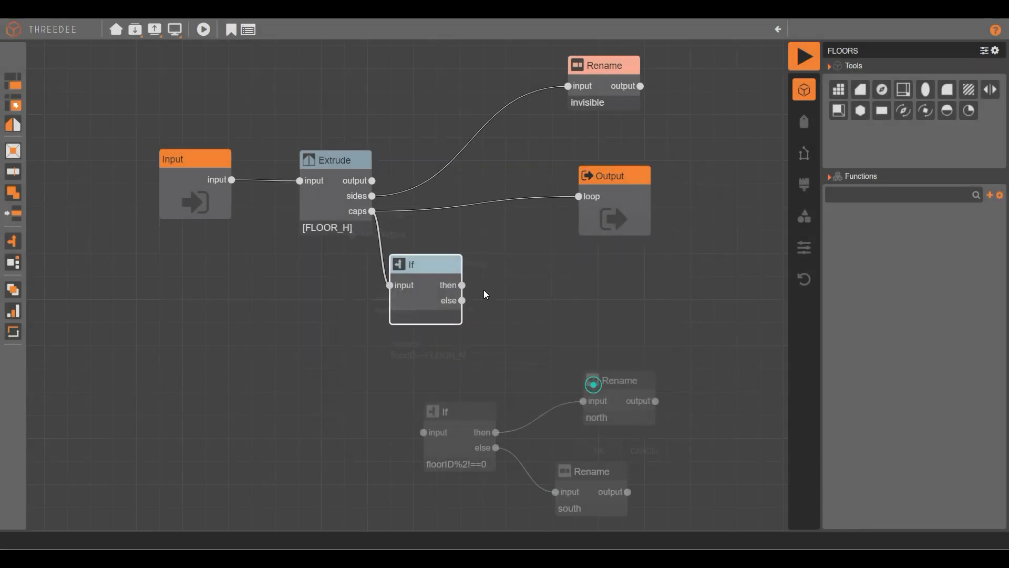
- Add a Rename node to the new If node's then output and rename all faces to east
click(448, 294)
drag(429, 291, 492, 259)
click(541, 367)
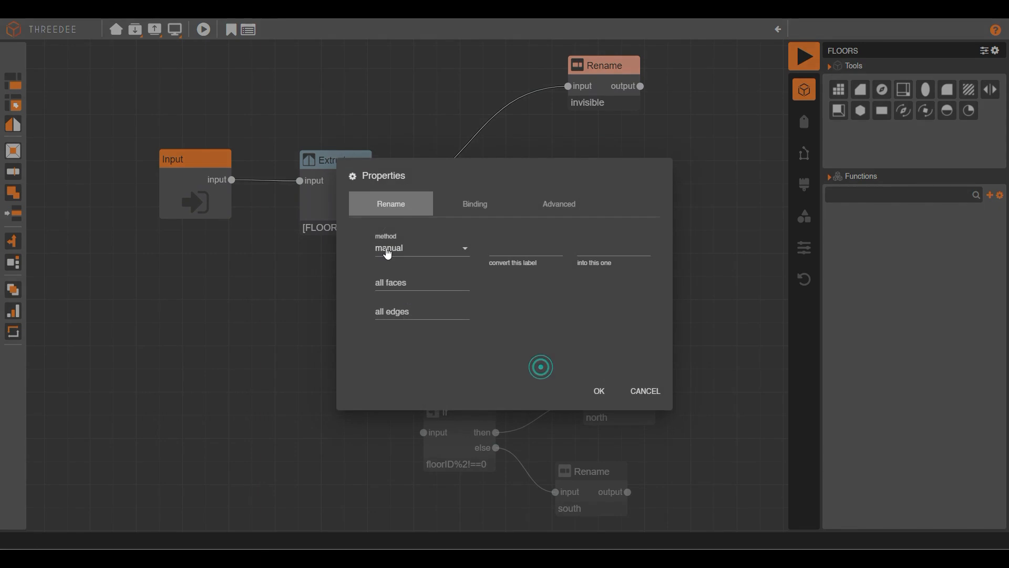
click(423, 281)
click(427, 303)
click(599, 390)
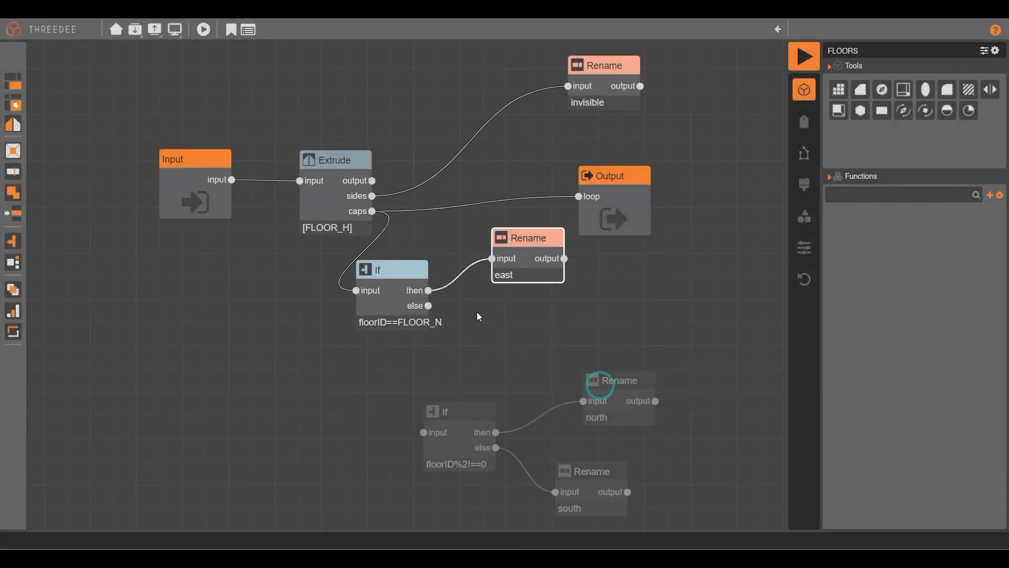
- Connect the new If node's else output to the floorID%2!==0 If node and rearrange the linked If and Rename nodes
drag(430, 308, 424, 432)
scroll(475, 309, down, 3)
drag(633, 465, 529, 361)
mouse_move(426, 315)
mouse_down()
mouse_move(420, 326)
mouse_move(437, 333)
mouse_up()
drag(509, 271, 534, 311)
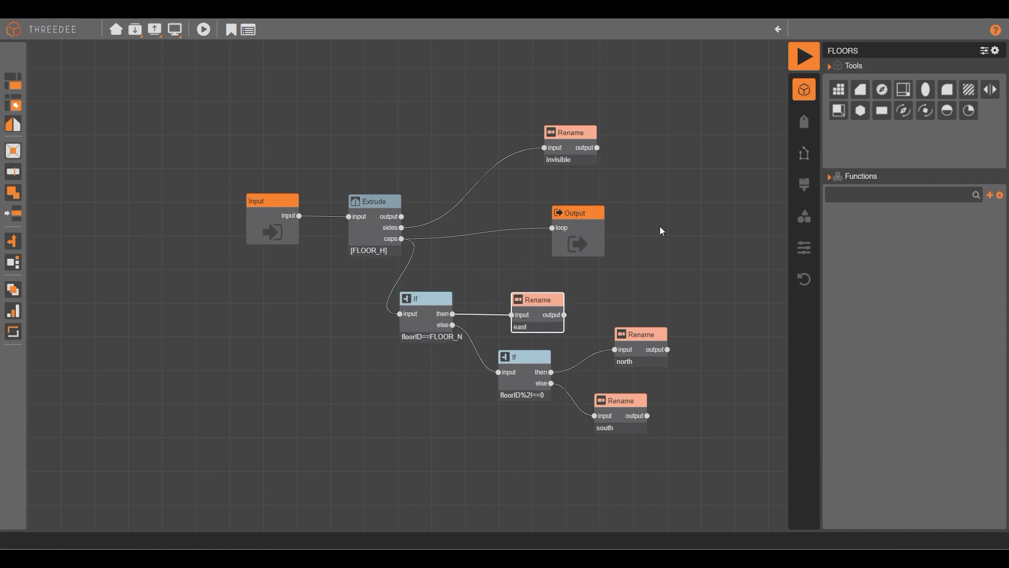
- Return to the main graph and disable the Choose node on the Loop's output
click(780, 30)
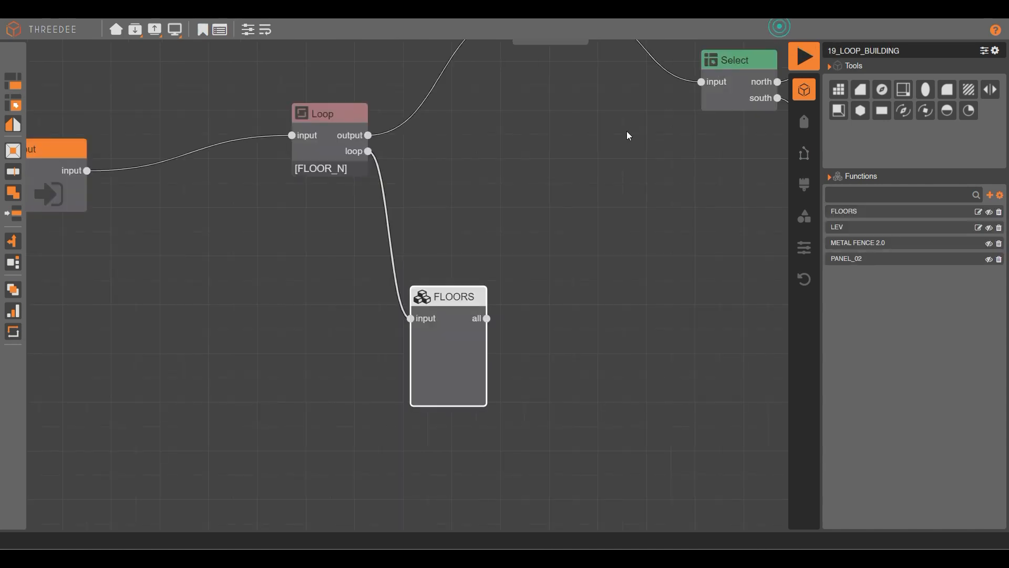
scroll(575, 233, down, 3)
scroll(560, 163, up, 4)
right_click(555, 150)
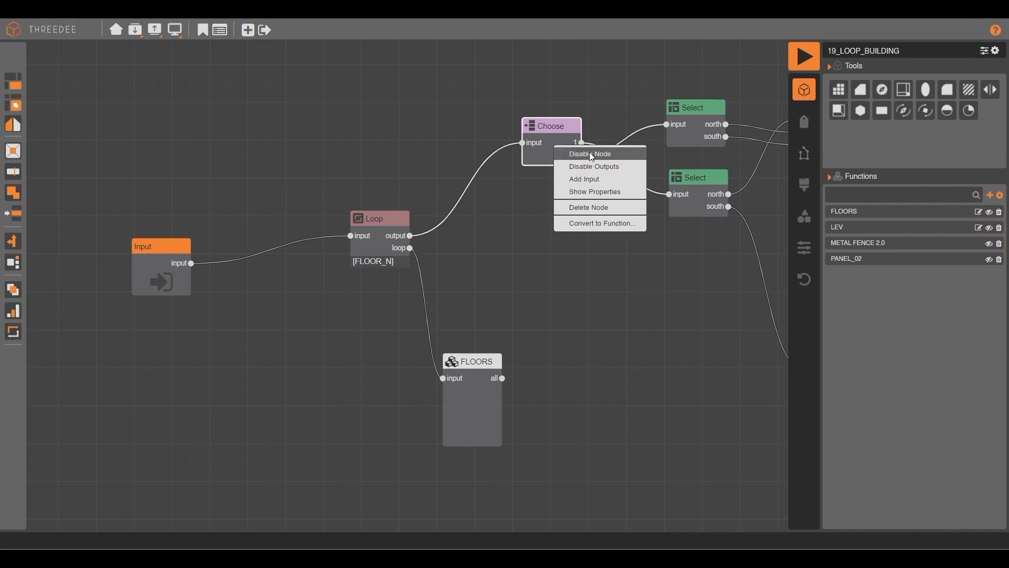
click(589, 153)
- Render the model and examine the floor stack, especially the label of its topmost floor
click(803, 56)
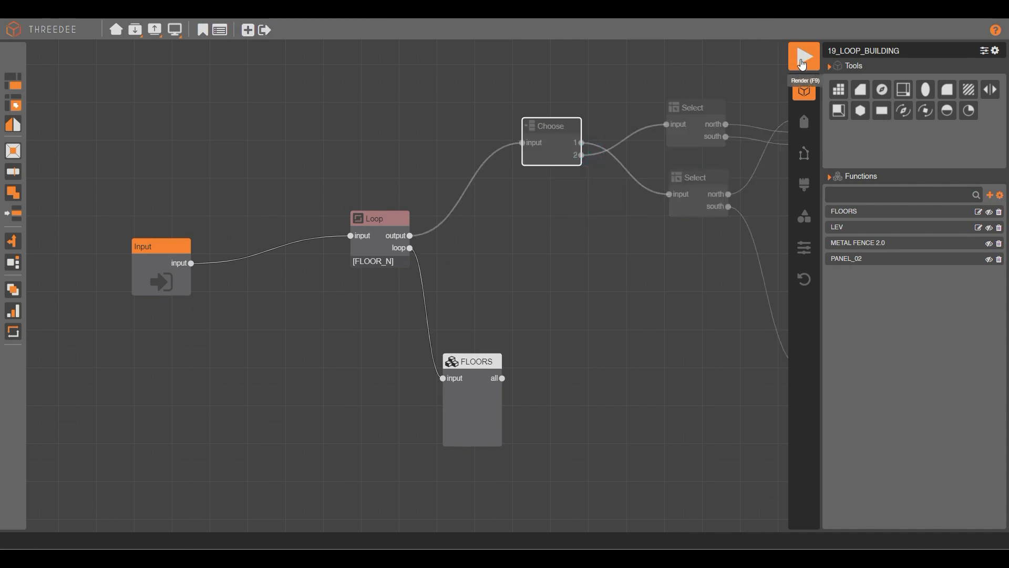
scroll(578, 340, down, 2)
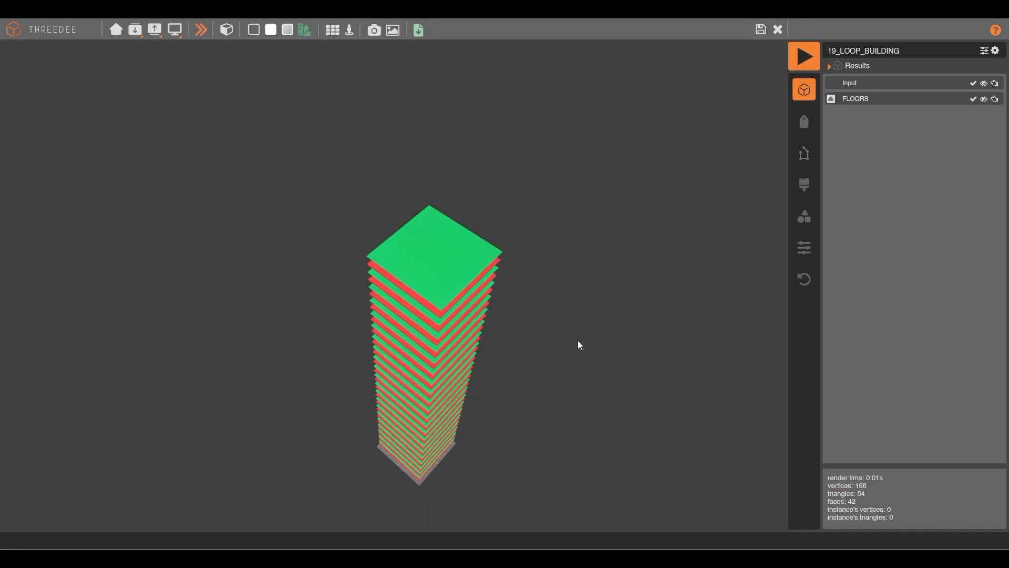
drag(480, 365, 476, 275)
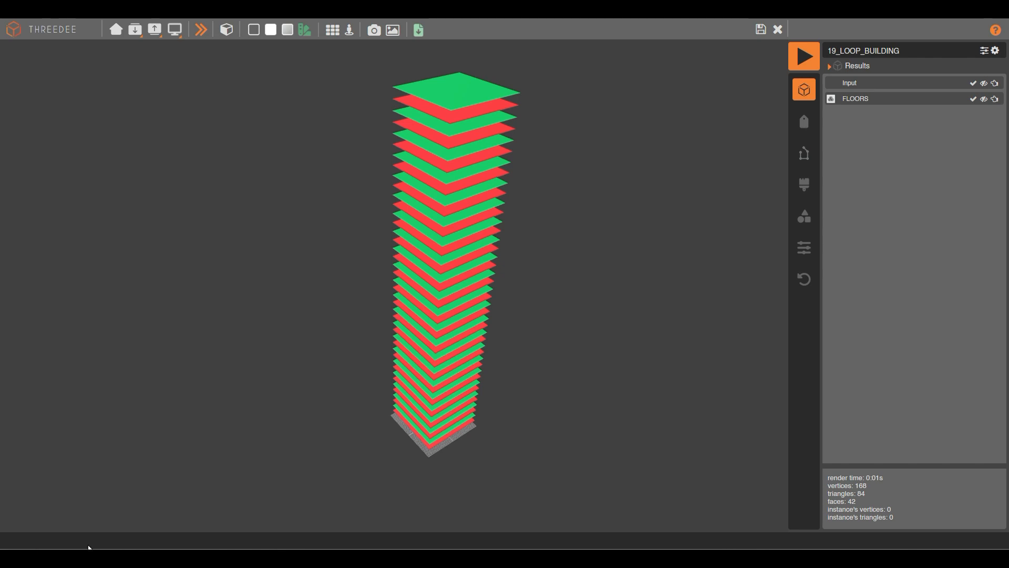
drag(424, 145, 547, 125)
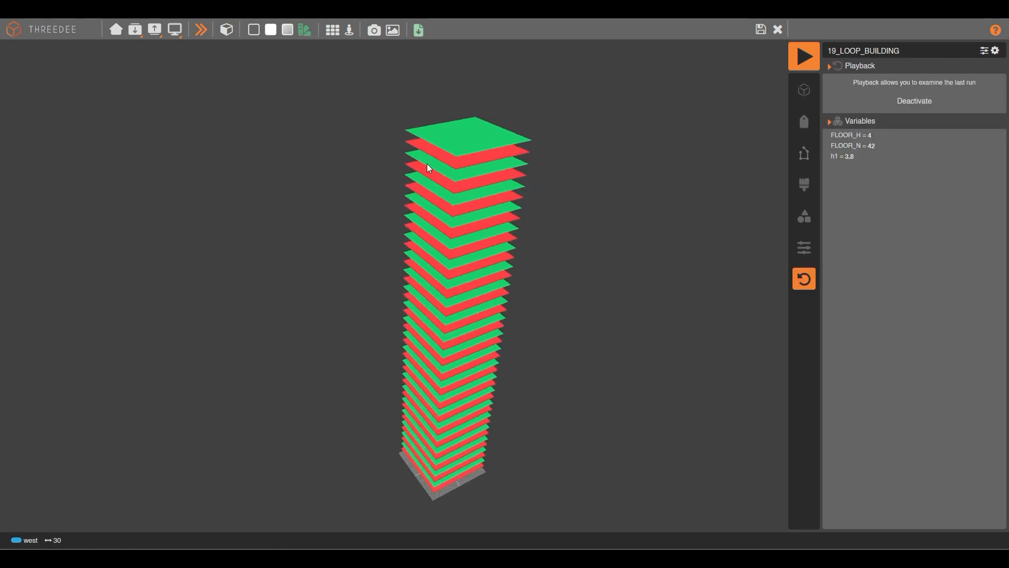
- Set the initial value of the Loop node's floorID variable to 1
click(778, 29)
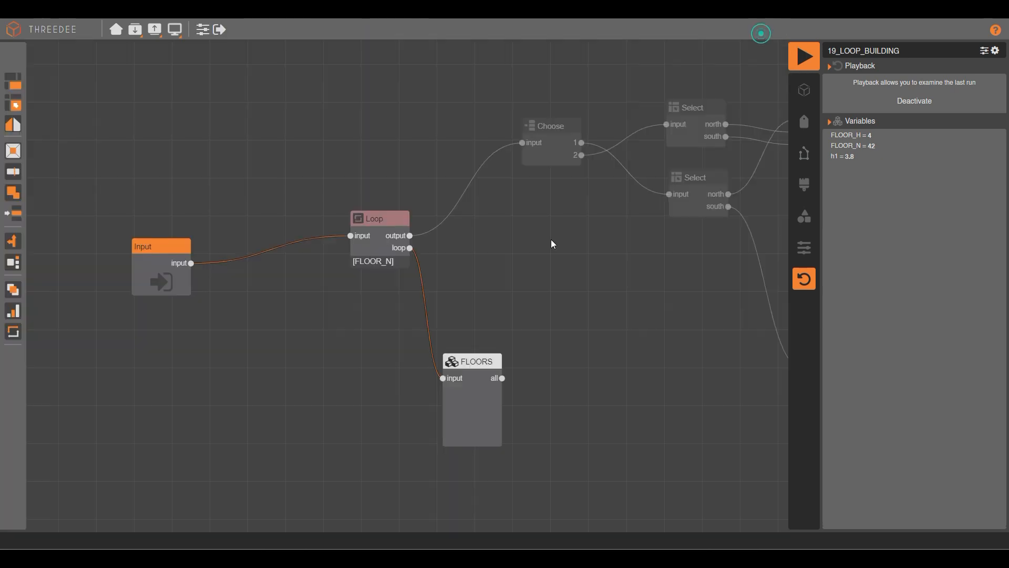
double_click(378, 241)
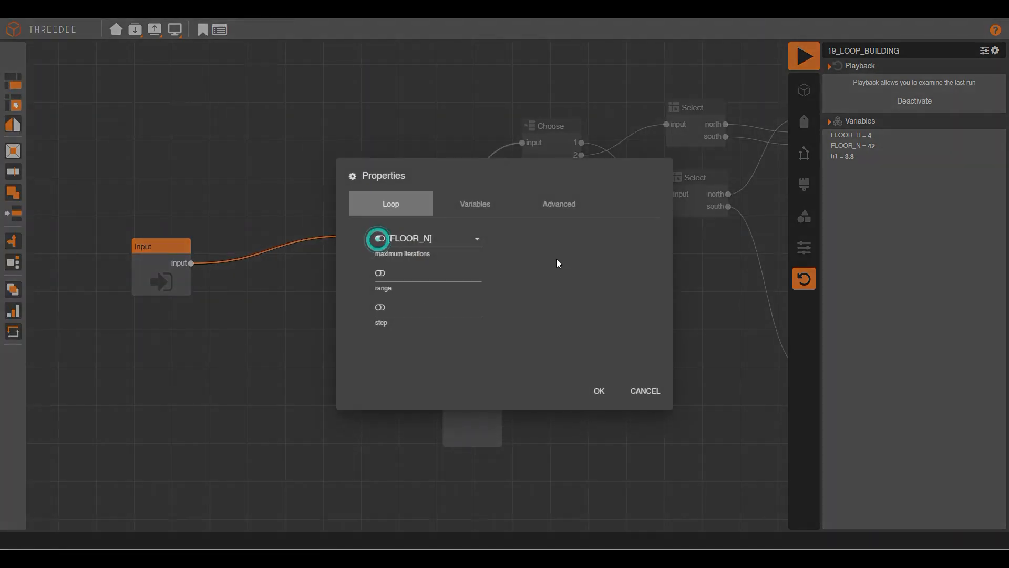
click(484, 215)
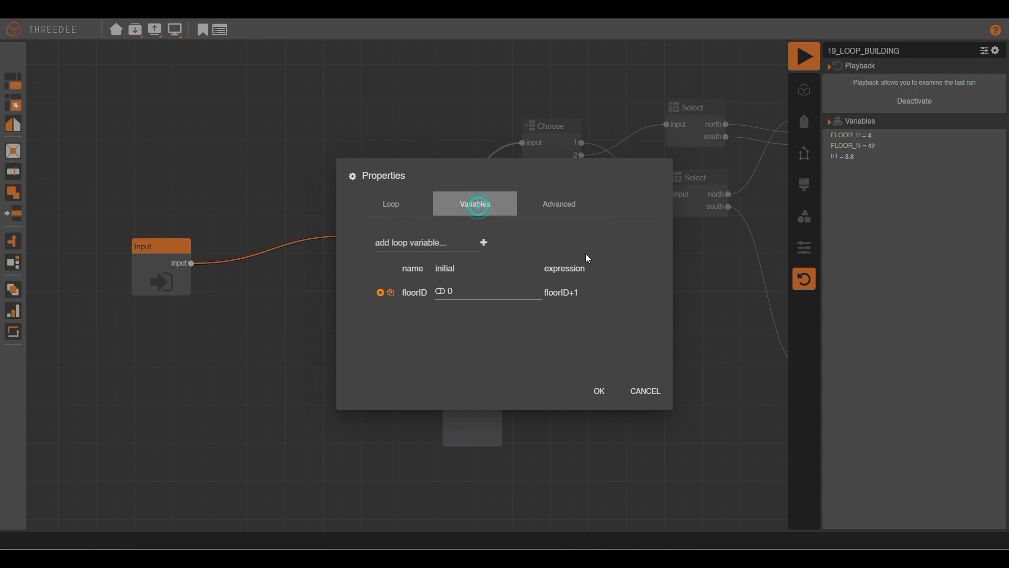
click(538, 289)
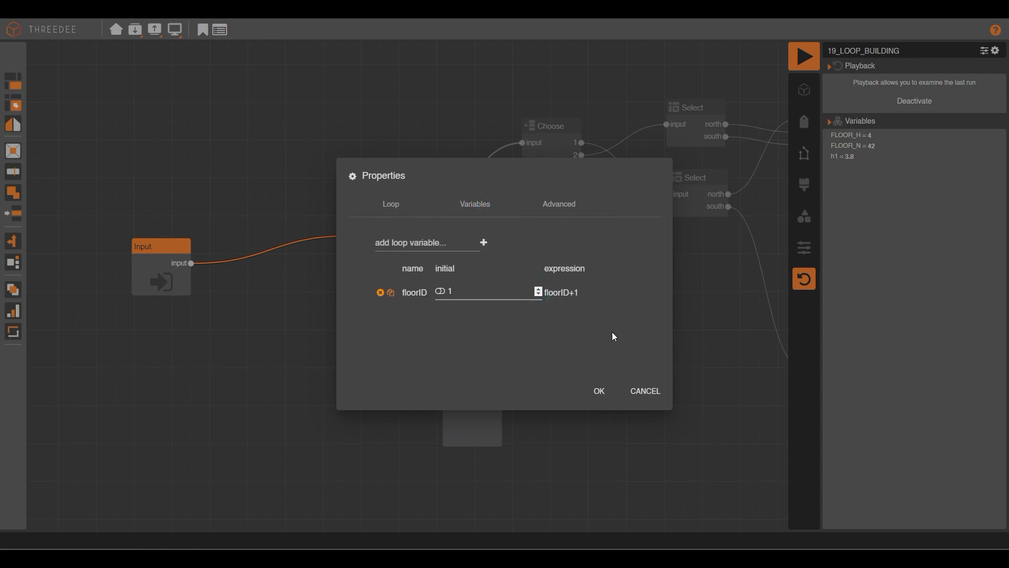
click(599, 389)
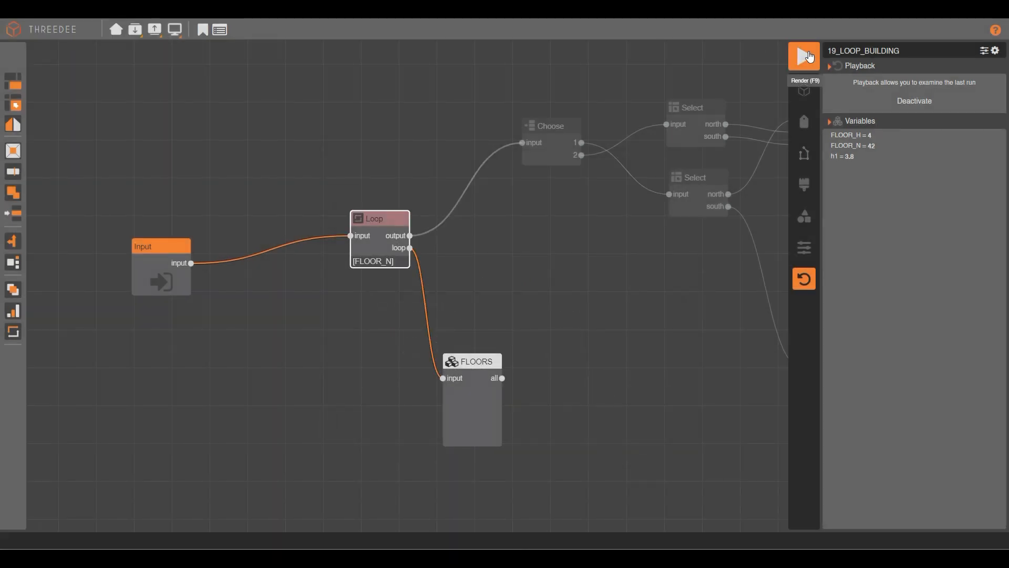
- Render the model again and inspect the topmost floor's face and edge labels
click(807, 55)
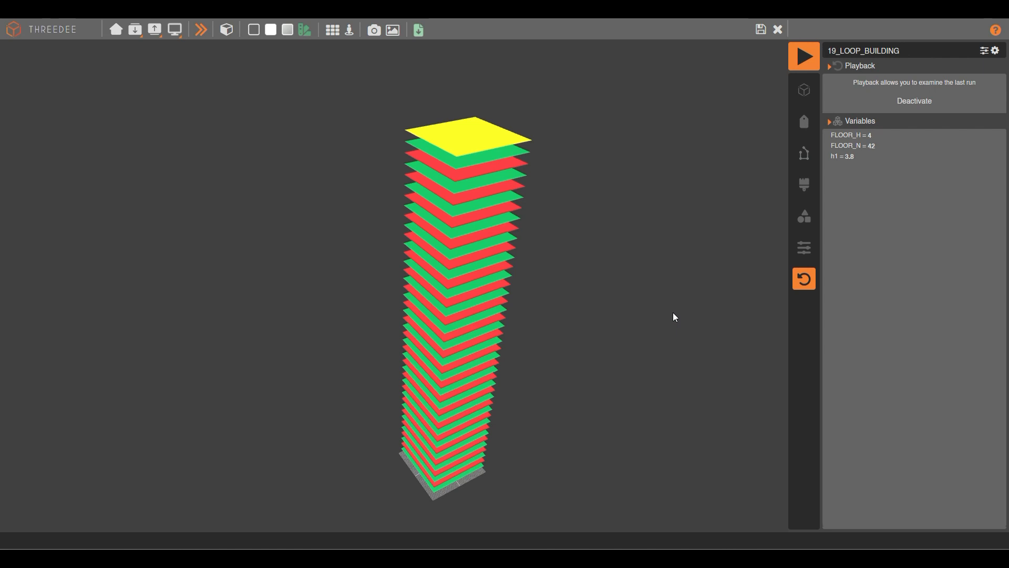
drag(448, 127, 468, 147)
click(474, 135)
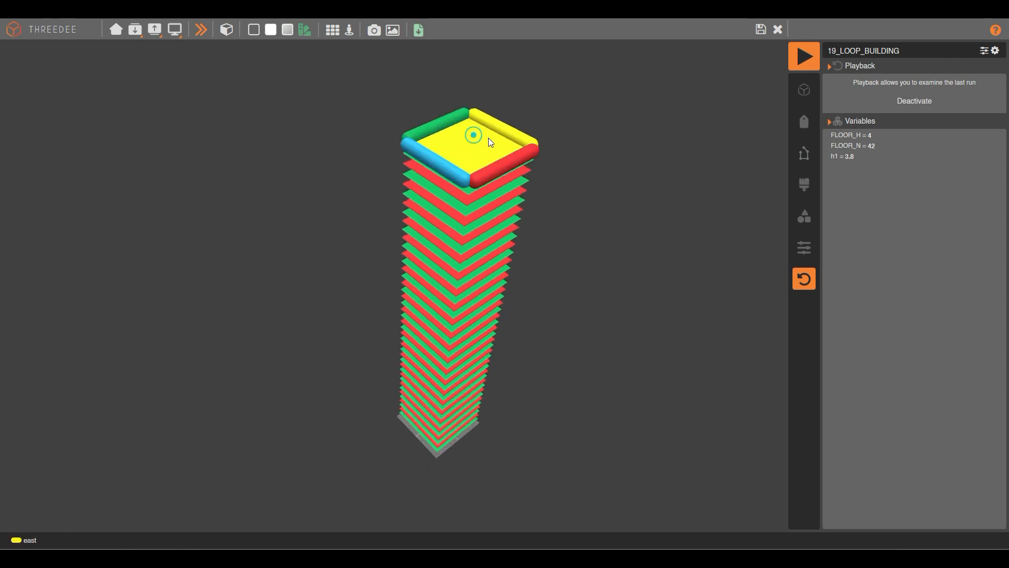
drag(587, 174, 557, 145)
drag(469, 136, 429, 162)
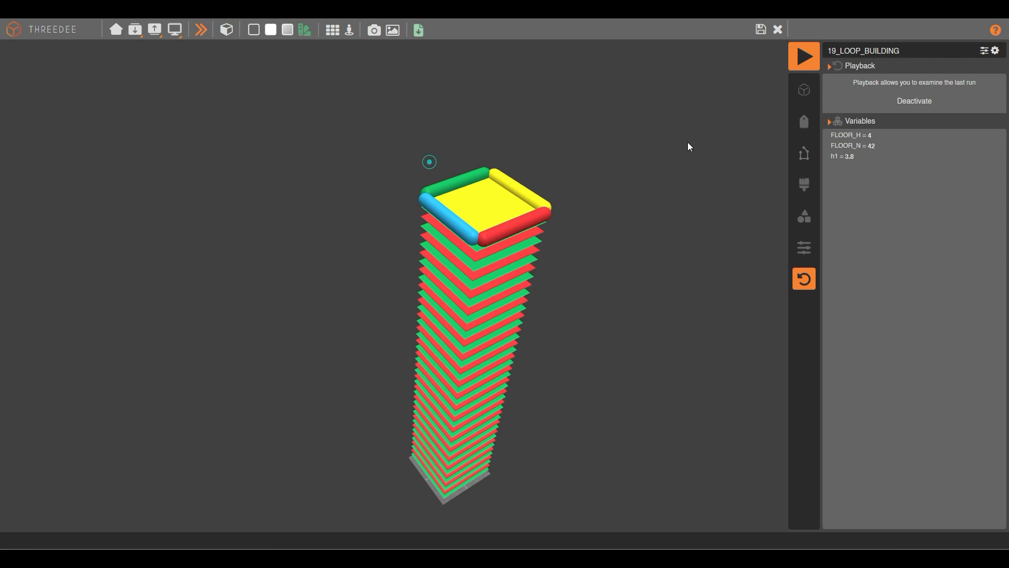
- Return to the node graph and examine the disabled branches from the Choose node through to the PANEL_02 function
click(759, 30)
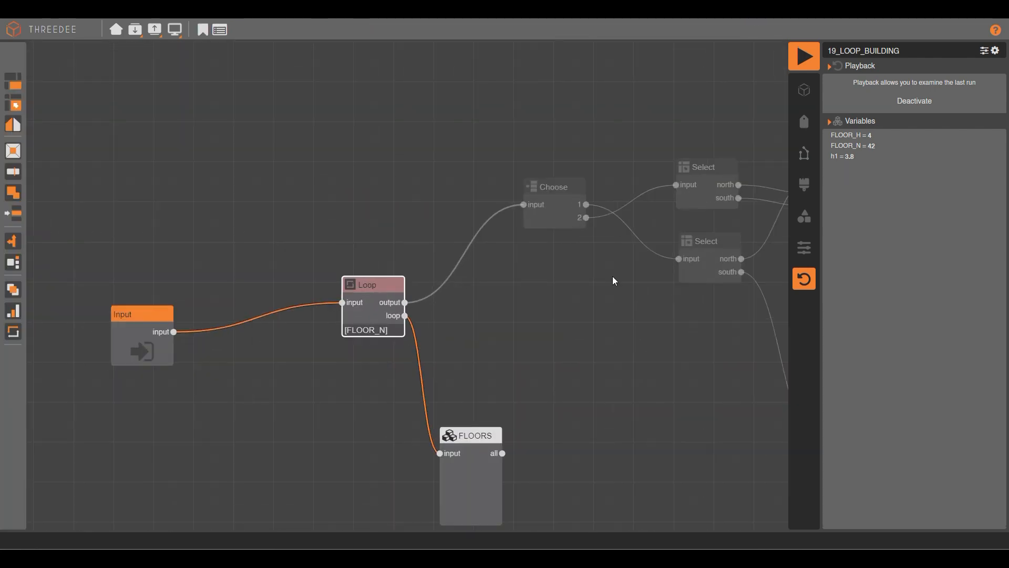
drag(495, 278, 326, 323)
scroll(224, 223, down, 3)
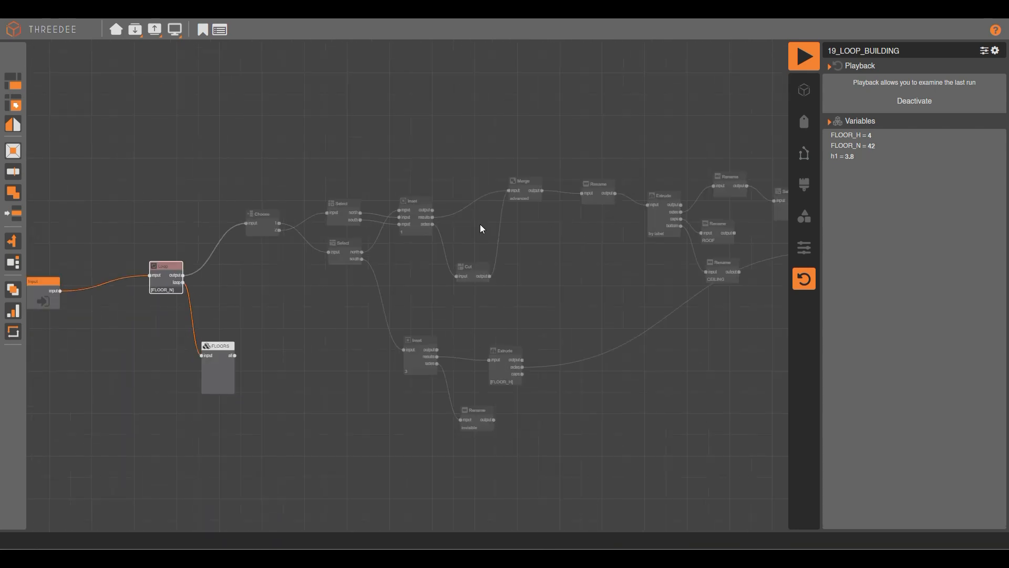
scroll(480, 228, up, 3)
click(472, 304)
scroll(416, 274, up, 1)
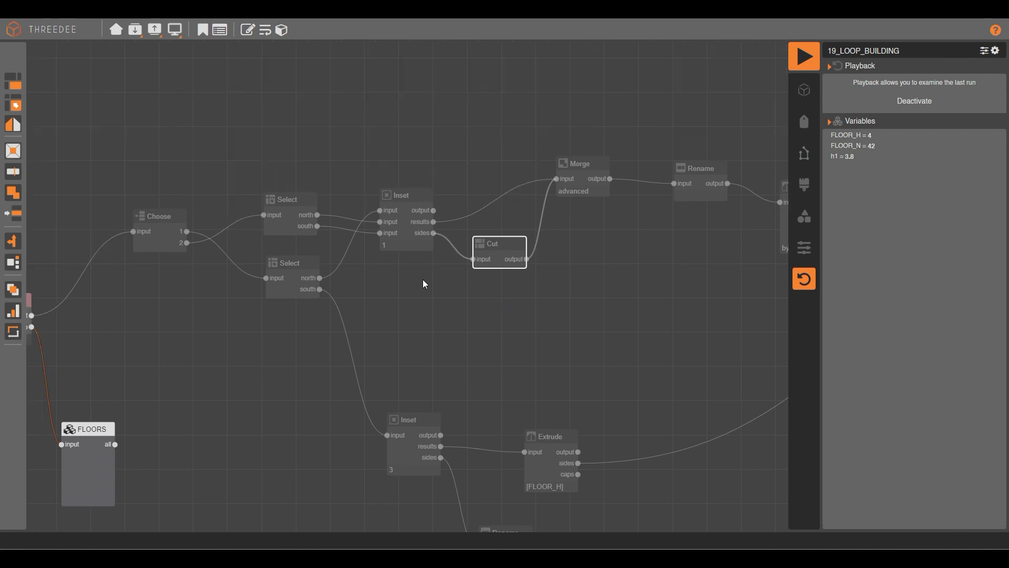
drag(425, 284, 526, 281)
drag(675, 305, 322, 290)
drag(547, 324, 519, 302)
drag(542, 255, 551, 234)
click(503, 294)
drag(501, 290, 540, 286)
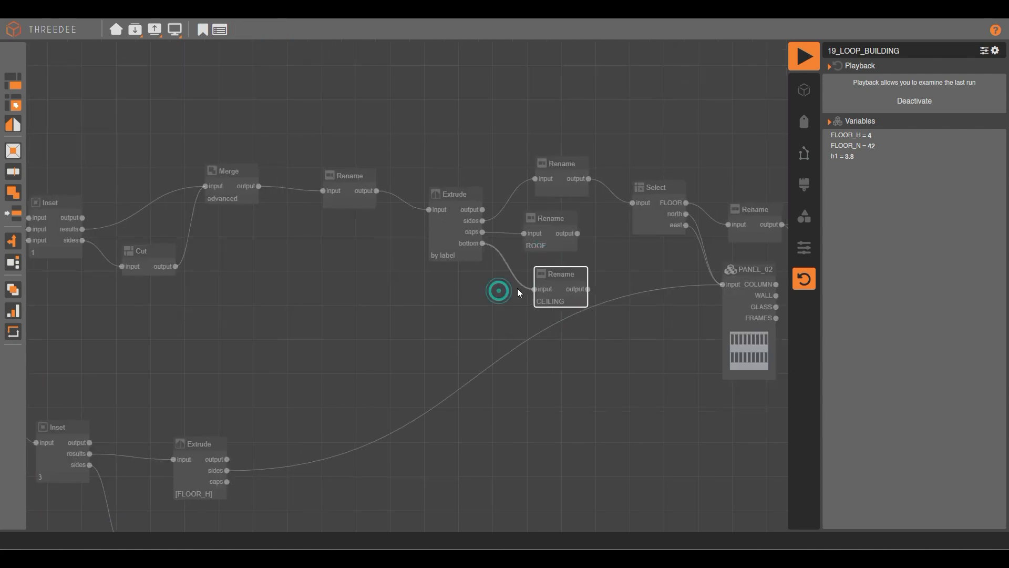
scroll(432, 305, down, 2)
drag(267, 282, 411, 318)
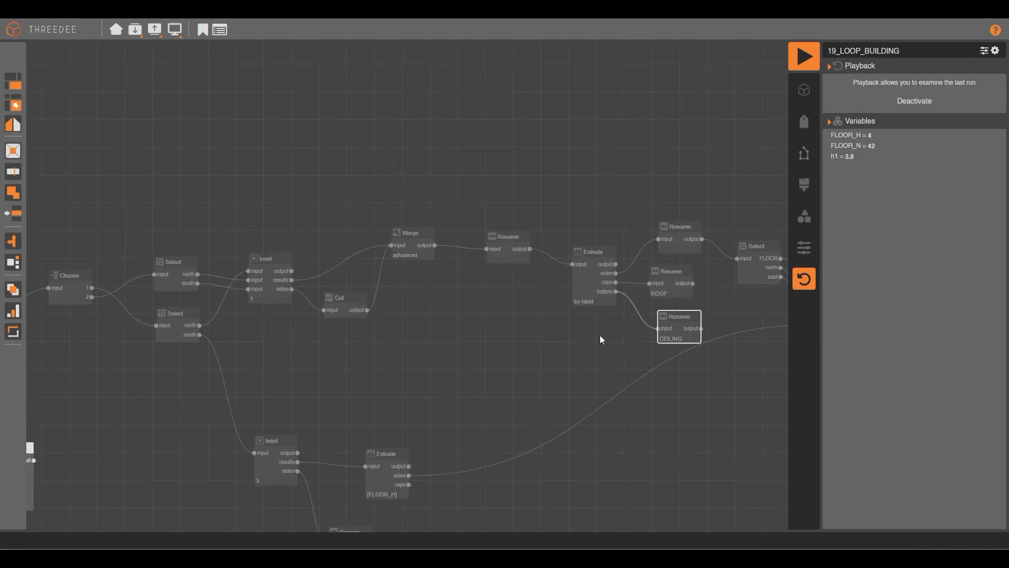
drag(594, 340, 270, 187)
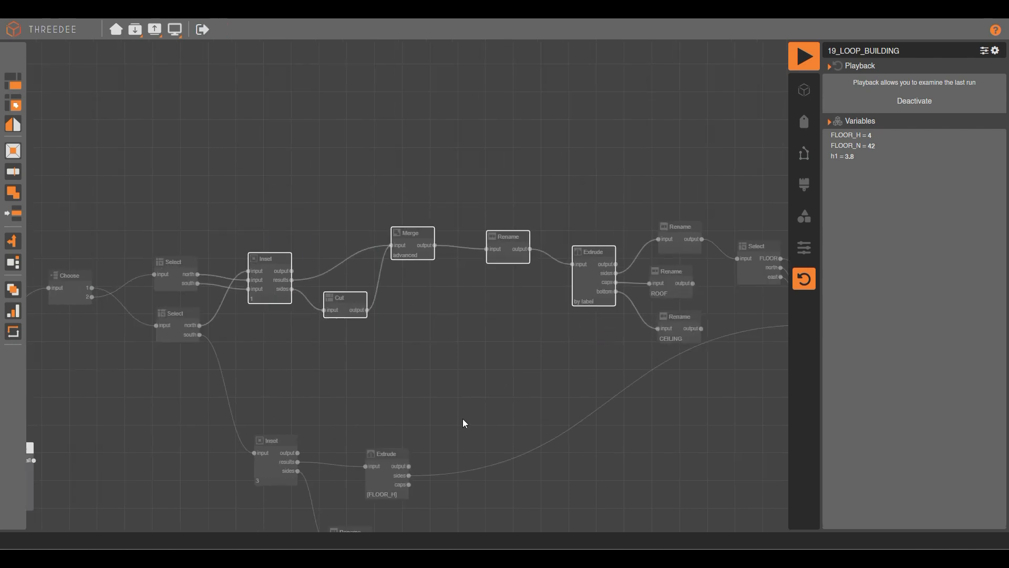
click(452, 387)
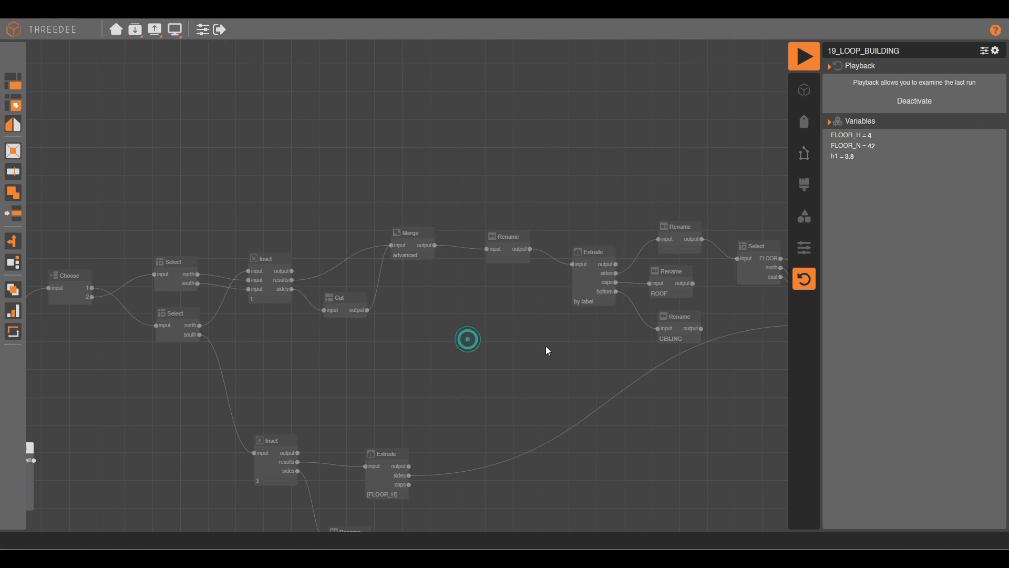
- Enable the Choose node on the Loop's output again
scroll(530, 329, down, 2)
scroll(141, 313, up, 3)
right_click(285, 306)
click(330, 320)
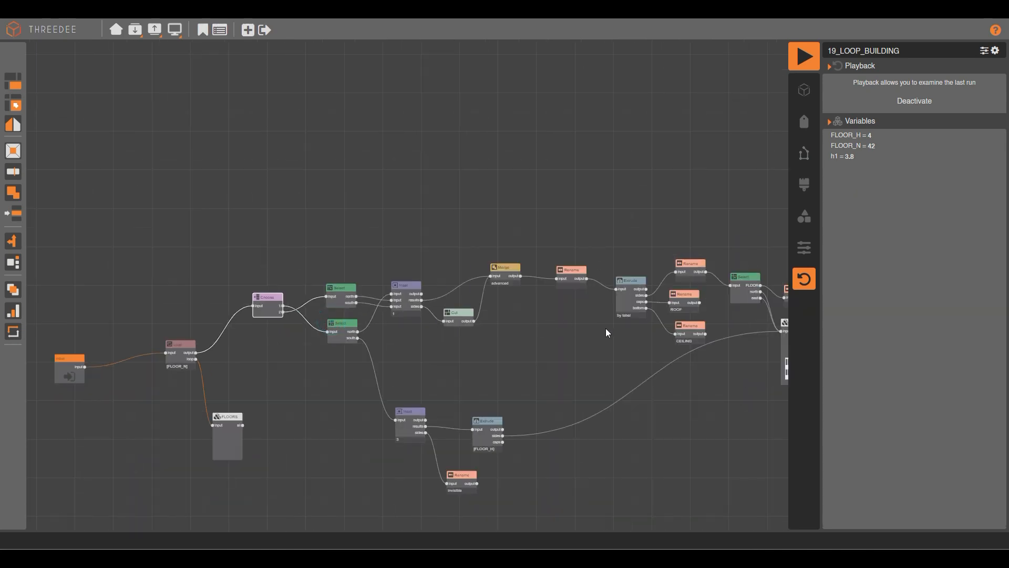
- Duplicate the Inset, Cut, Merge, Rename and Extrude node chain and place the copy above the original
drag(630, 346, 415, 228)
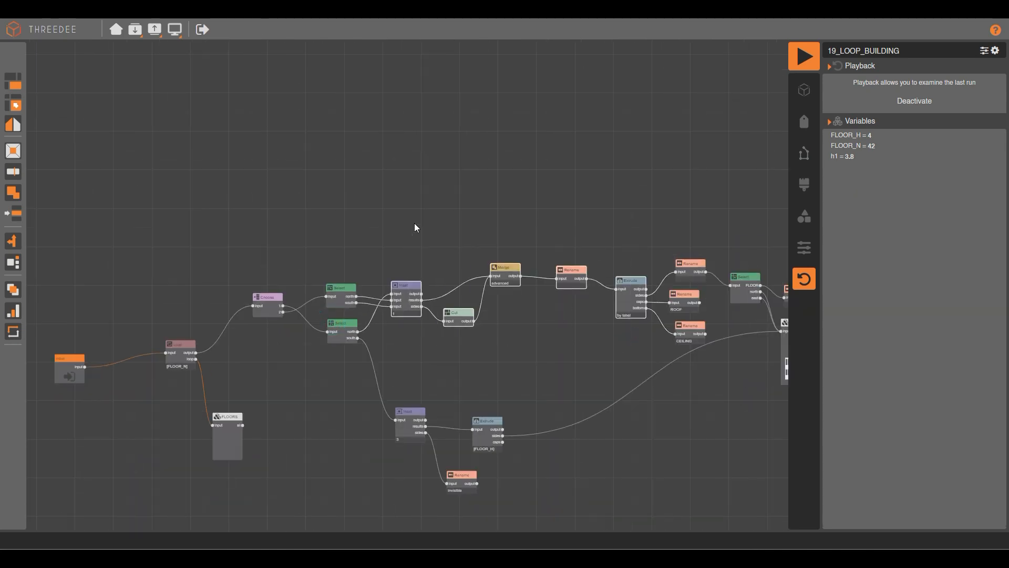
key(ctrl+c)
key(ctrl+v)
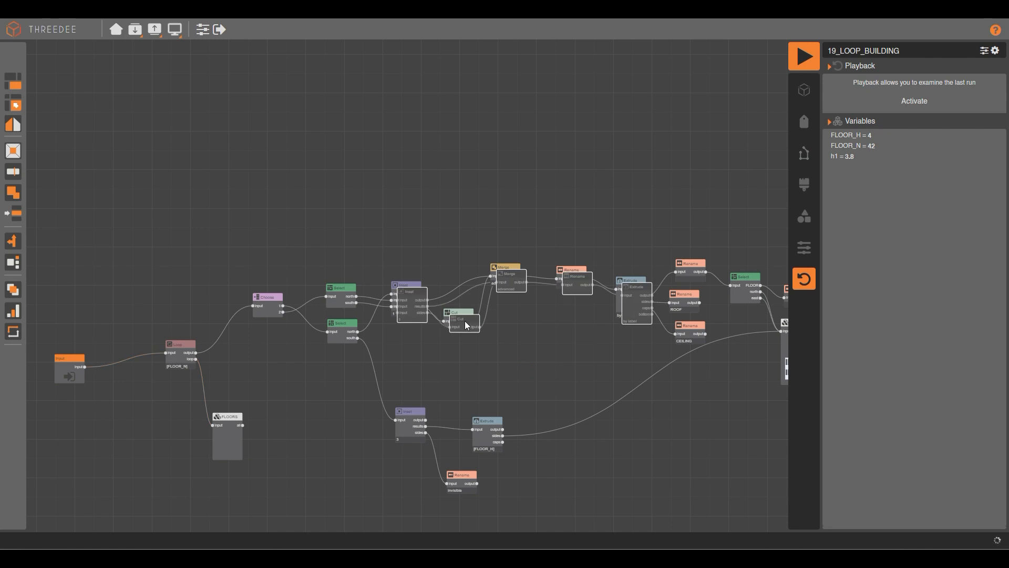
drag(410, 308, 400, 223)
- Add a Select node for east with an else output after the Loop's output, wiring east to the copied Inset and else to Choose
scroll(196, 304, up, 3)
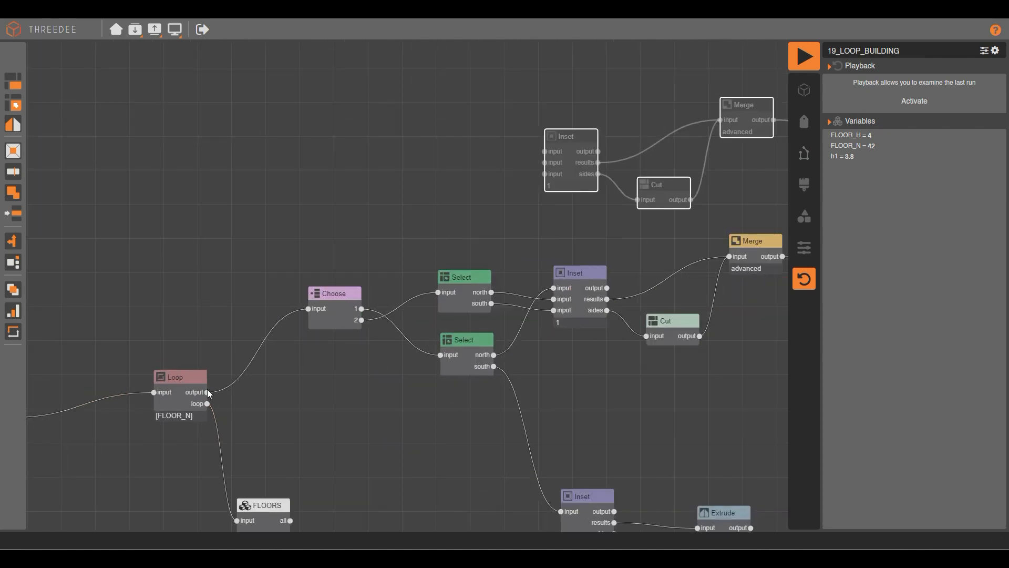
drag(208, 393, 236, 257)
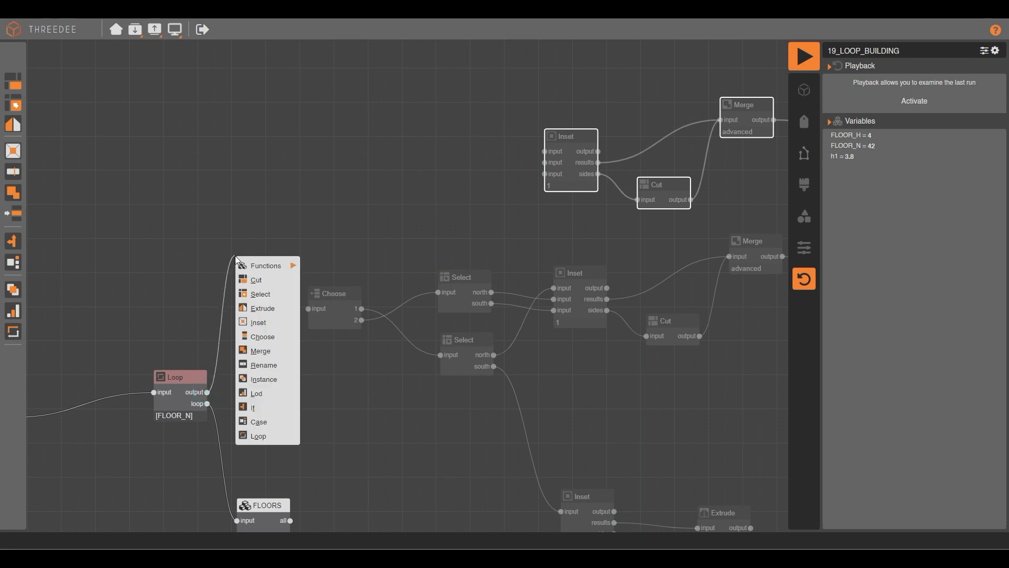
click(274, 295)
click(509, 245)
click(528, 266)
click(599, 390)
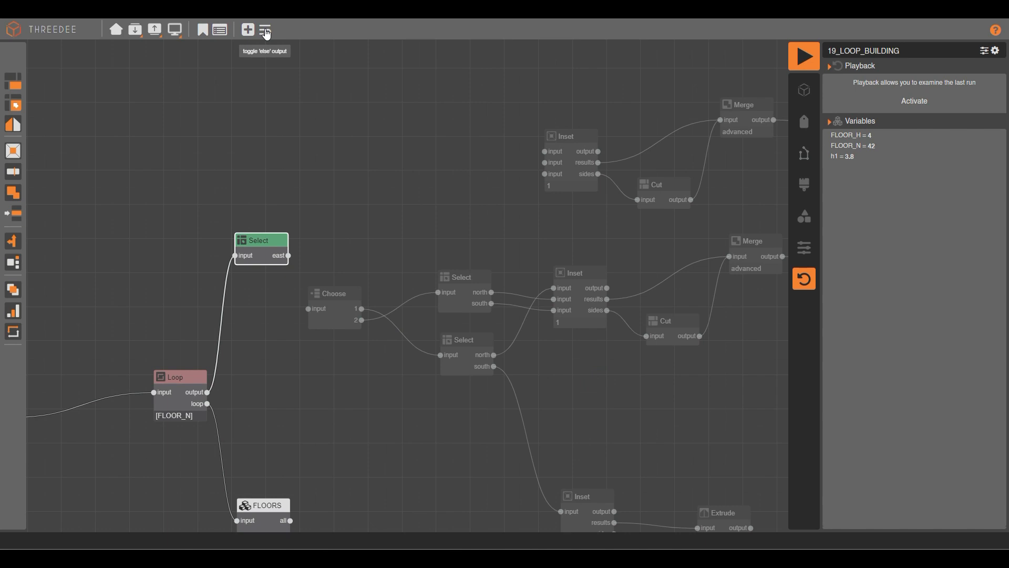
click(266, 30)
drag(308, 308, 545, 151)
- Connect the copied Extrude's sides to the existing Rename before the FLOOR/north/east Select, and its bottom to the CEILING Rename
drag(708, 157, 295, 192)
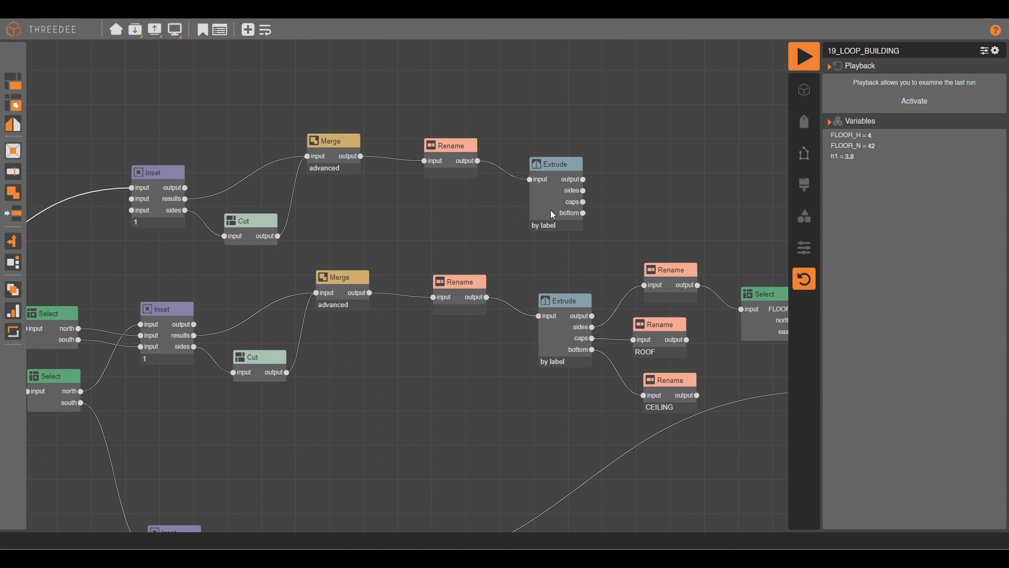
drag(699, 202, 566, 175)
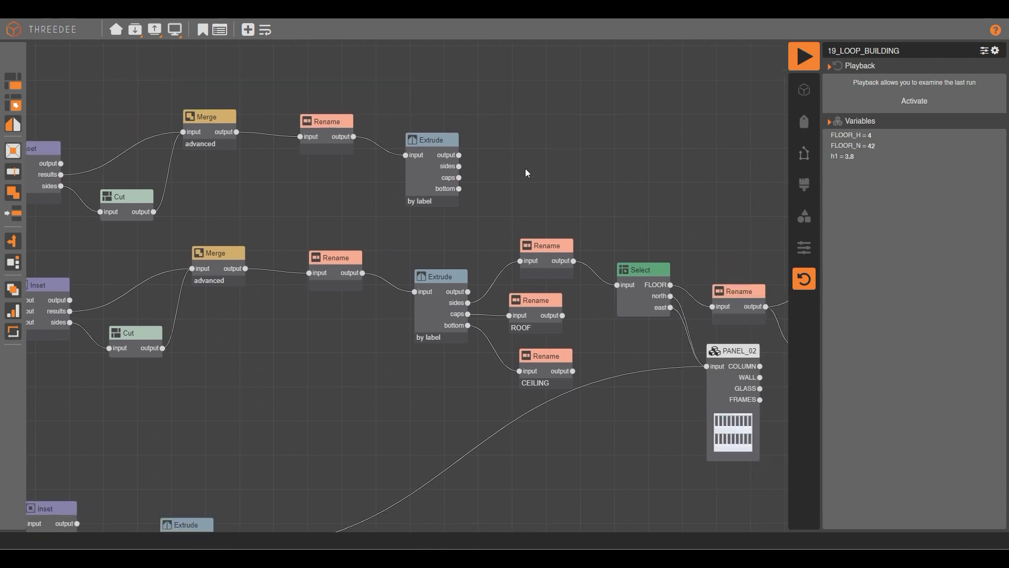
scroll(473, 203, up, 1)
drag(457, 163, 525, 267)
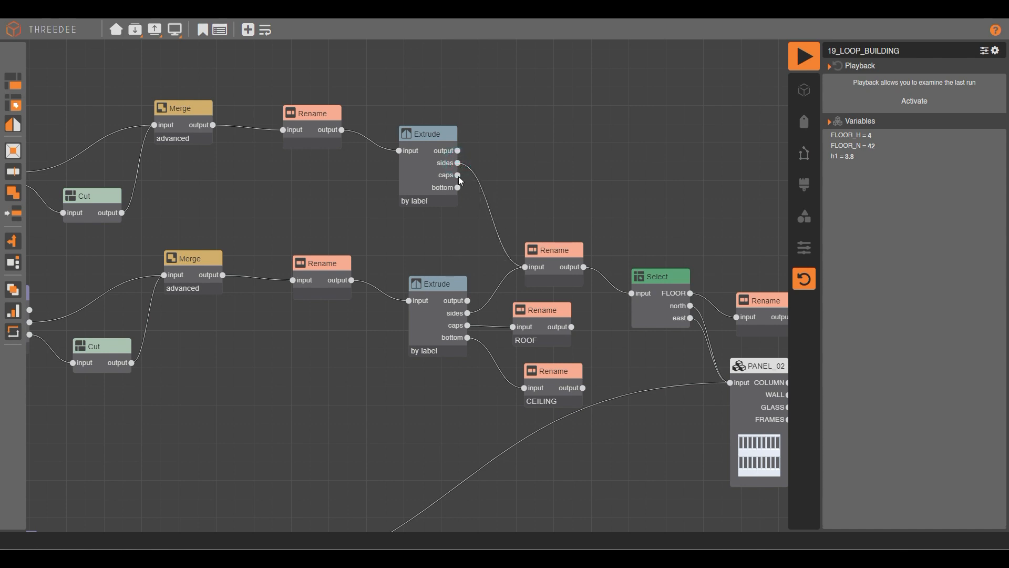
drag(458, 188, 524, 387)
- Add an Extrude node to the copied Extrude's caps output, using the amount method with a value of 2
drag(458, 175, 553, 95)
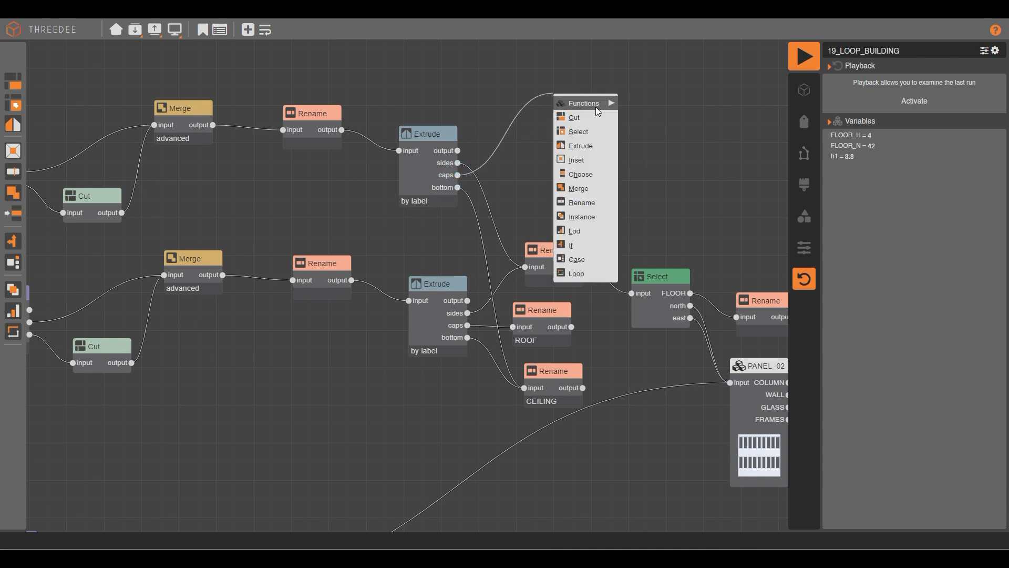
click(592, 146)
click(421, 245)
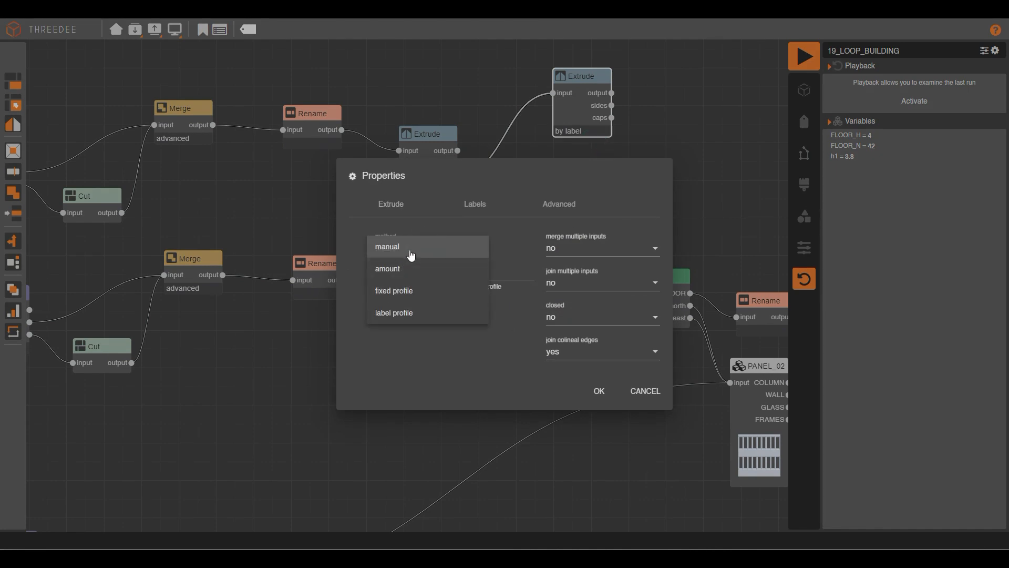
click(406, 268)
click(441, 284)
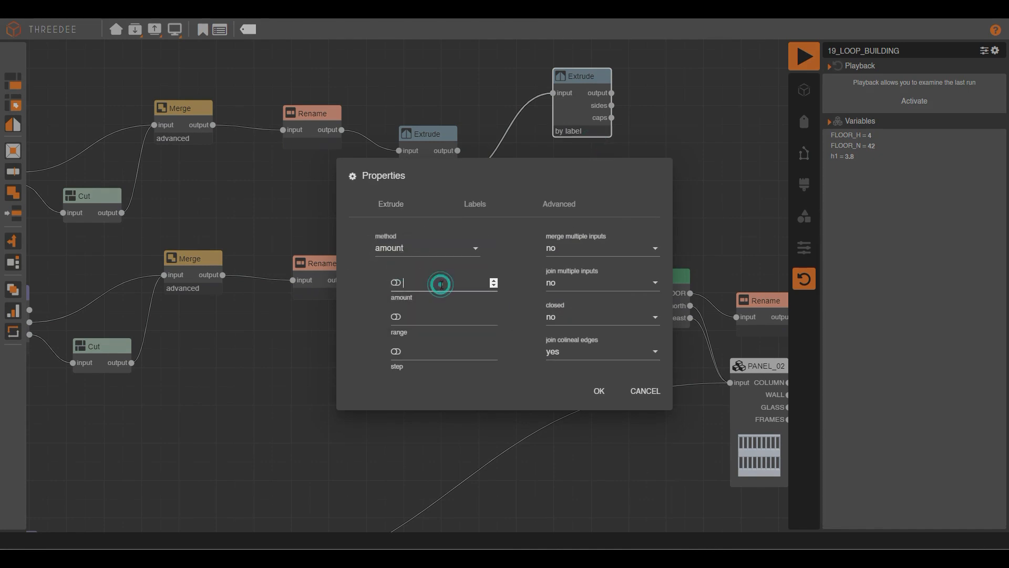
click(598, 391)
- Attach a Rename node to the sides of the 2-unit Extrude, labelling all faces WALL1
drag(665, 131, 544, 210)
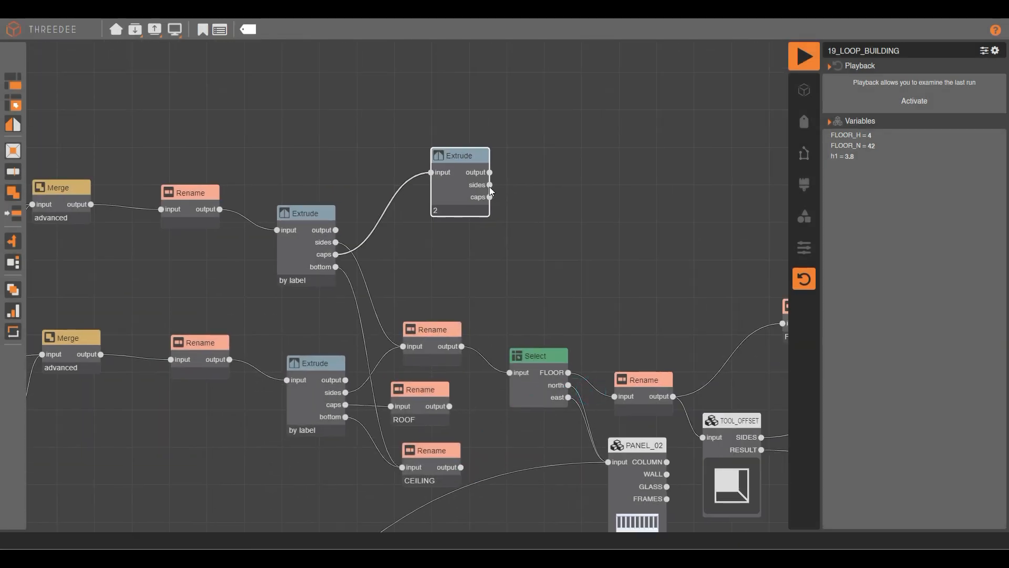
drag(490, 184, 533, 243)
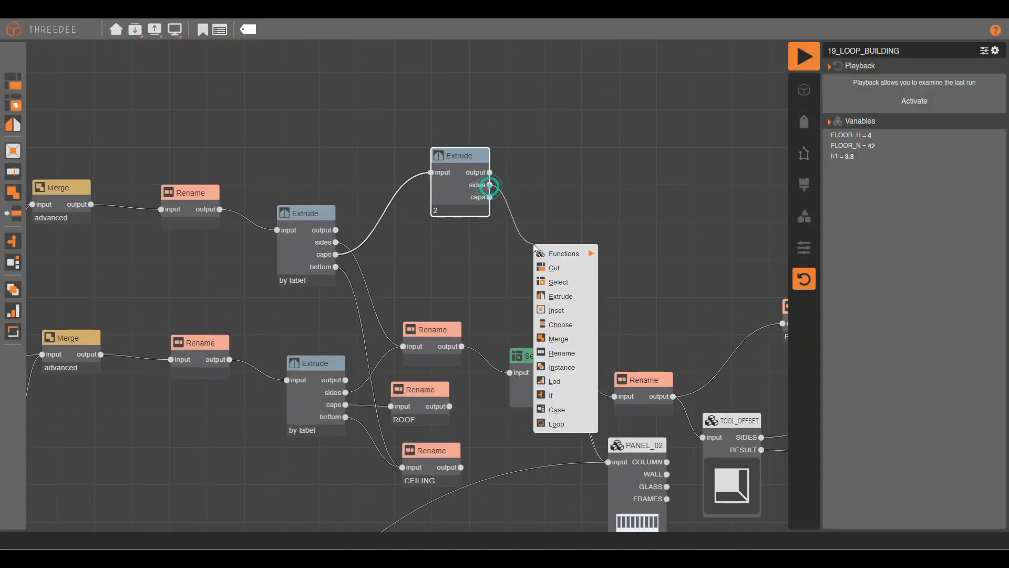
click(576, 351)
click(398, 283)
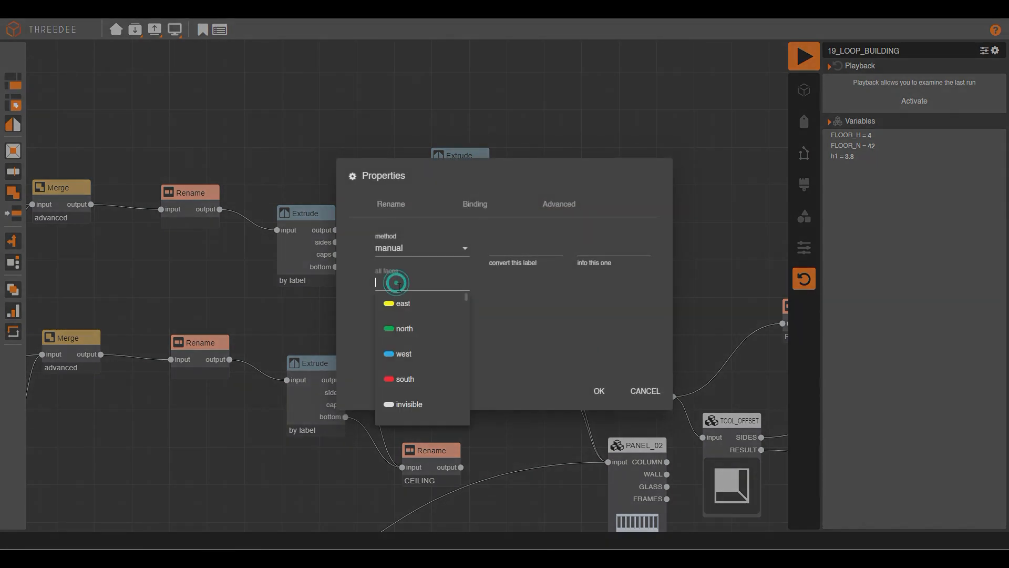
scroll(423, 379, down, 2)
click(421, 407)
click(598, 392)
- Add an Inset node with a distance of 1 to the caps of the 2-unit Extrude
drag(489, 196, 573, 98)
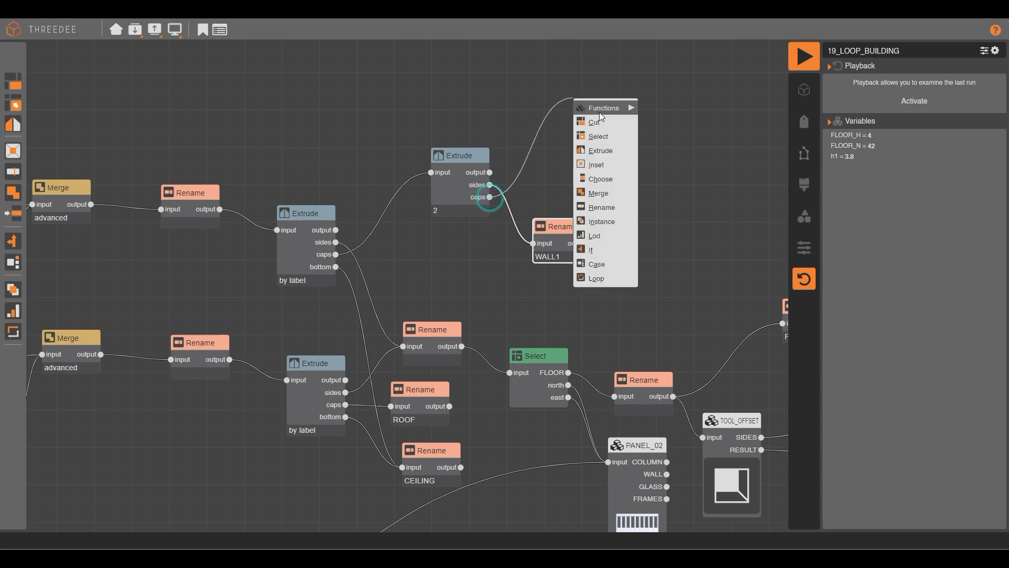
click(607, 163)
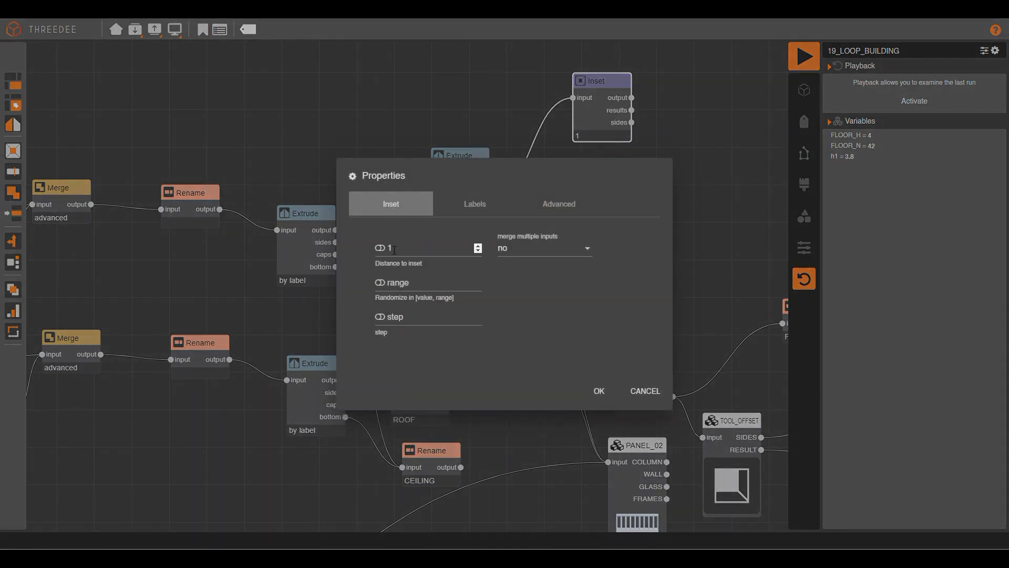
click(598, 392)
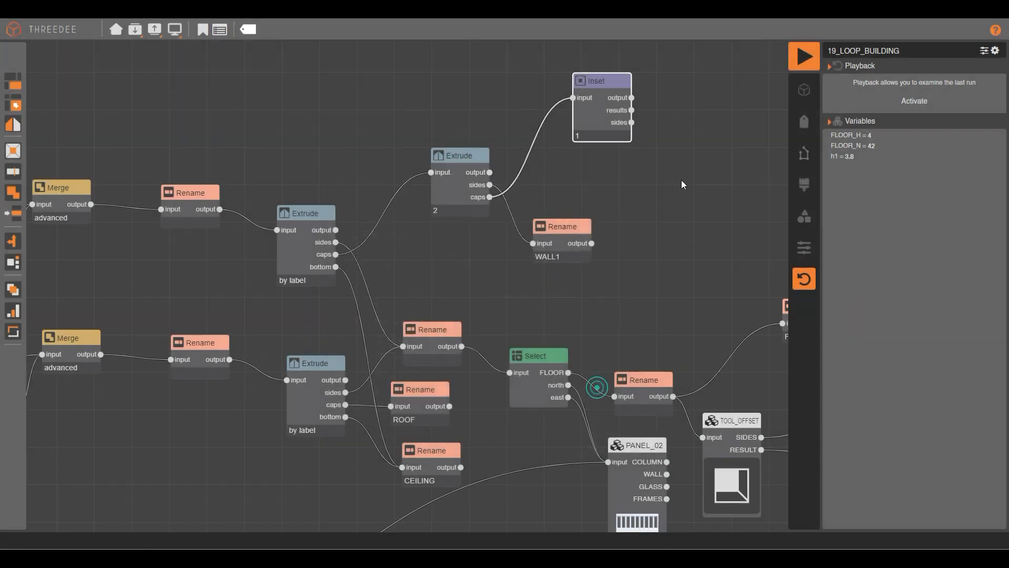
- Add an Extrude node to the new Inset's results, using the amount method with a value of -1
drag(680, 183, 528, 261)
drag(480, 188, 520, 220)
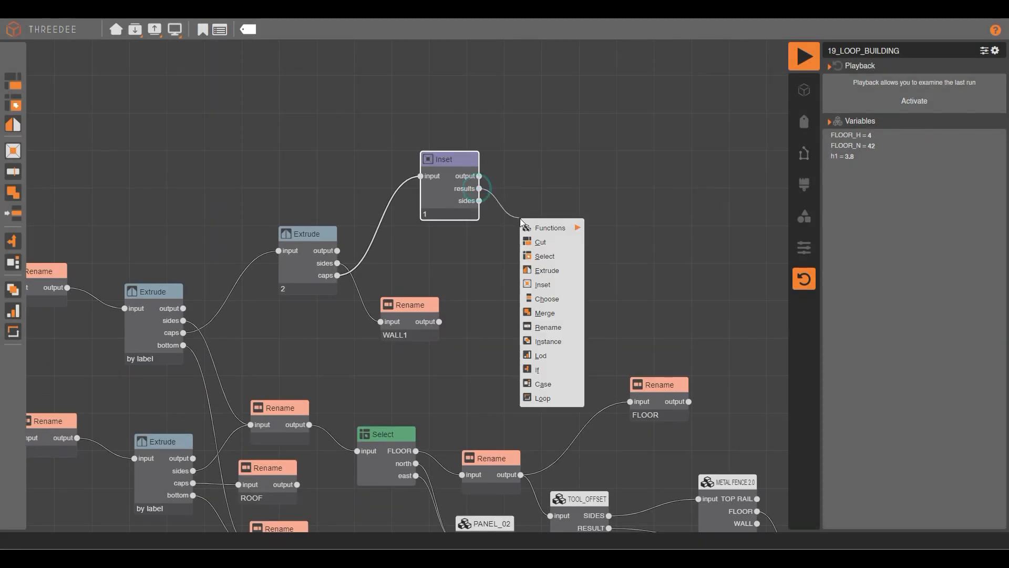
click(562, 269)
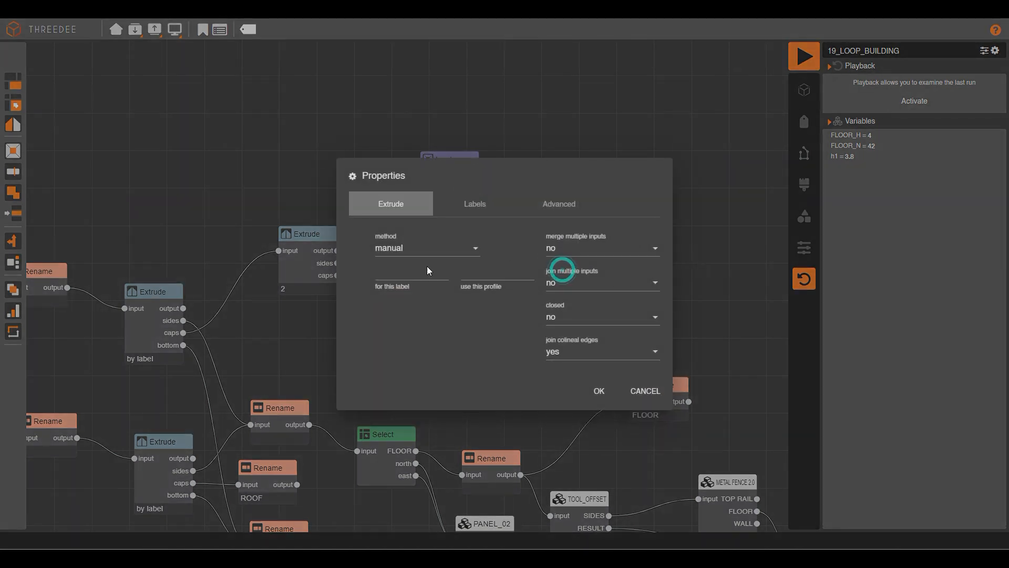
click(412, 249)
click(418, 270)
click(418, 283)
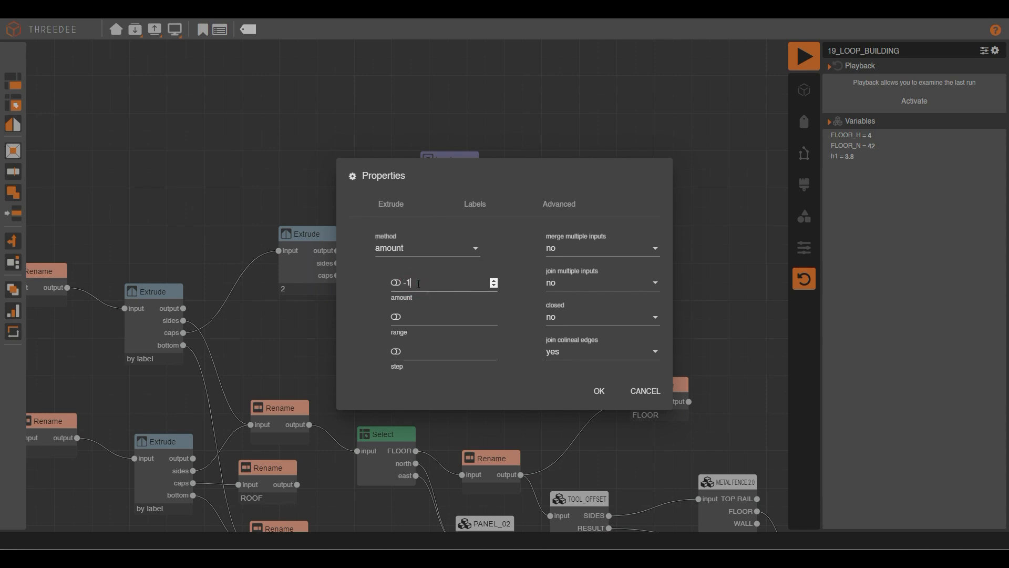
click(599, 390)
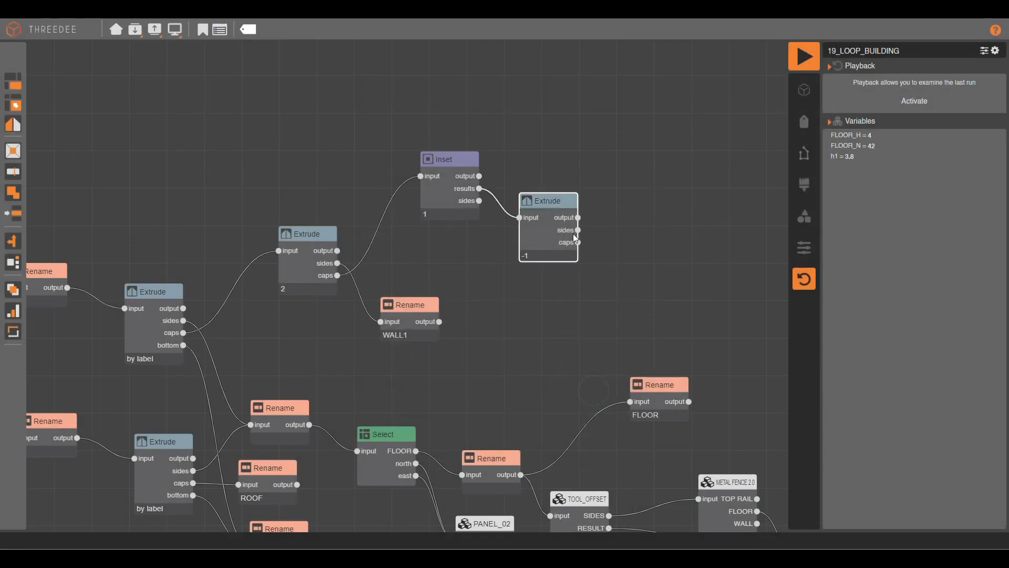
- Attach a Rename node to the new Inset's sides, labelling all faces WALL1
drag(479, 201, 554, 313)
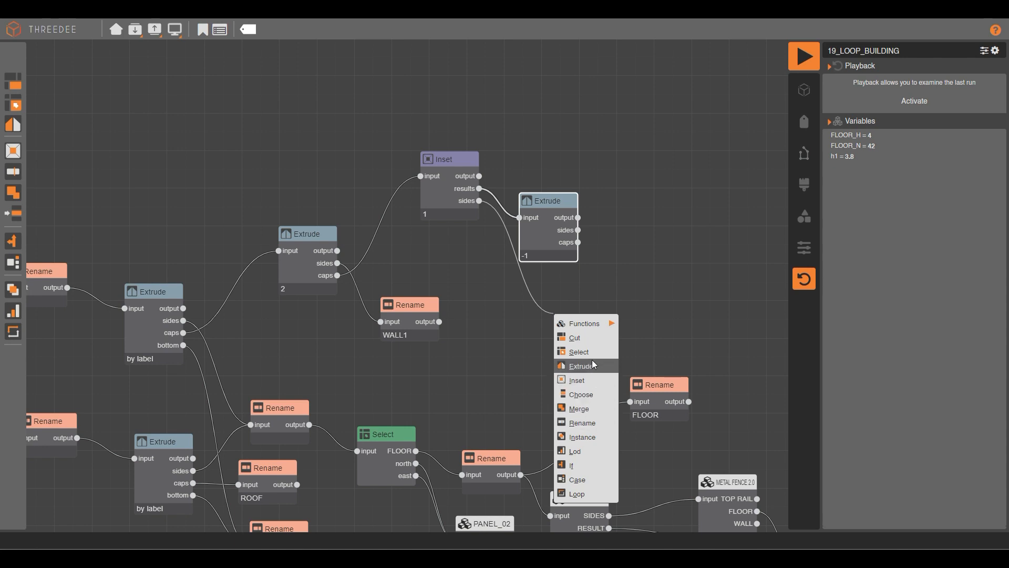
click(586, 423)
click(407, 282)
text(W)
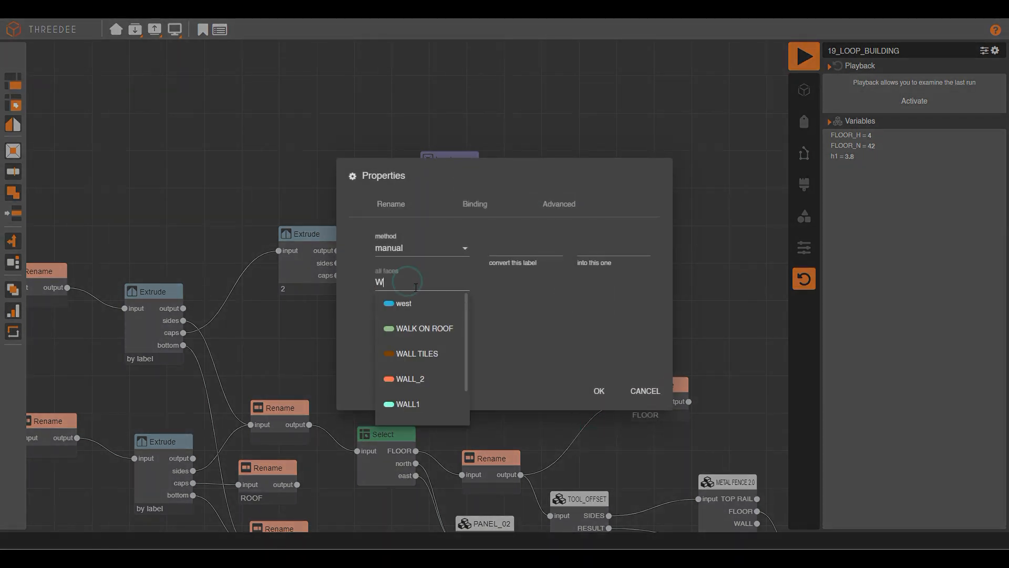
click(432, 403)
click(599, 391)
- Reposition the -1 Extrude and its neighbouring WALL1 Rename, and connect the Extrude's sides to that Rename
drag(562, 224, 546, 191)
drag(586, 316, 640, 260)
drag(565, 196, 608, 256)
- Attach a Rename node to the caps of the -1 Extrude, labelling all faces ROOF
drag(566, 209, 634, 119)
click(666, 228)
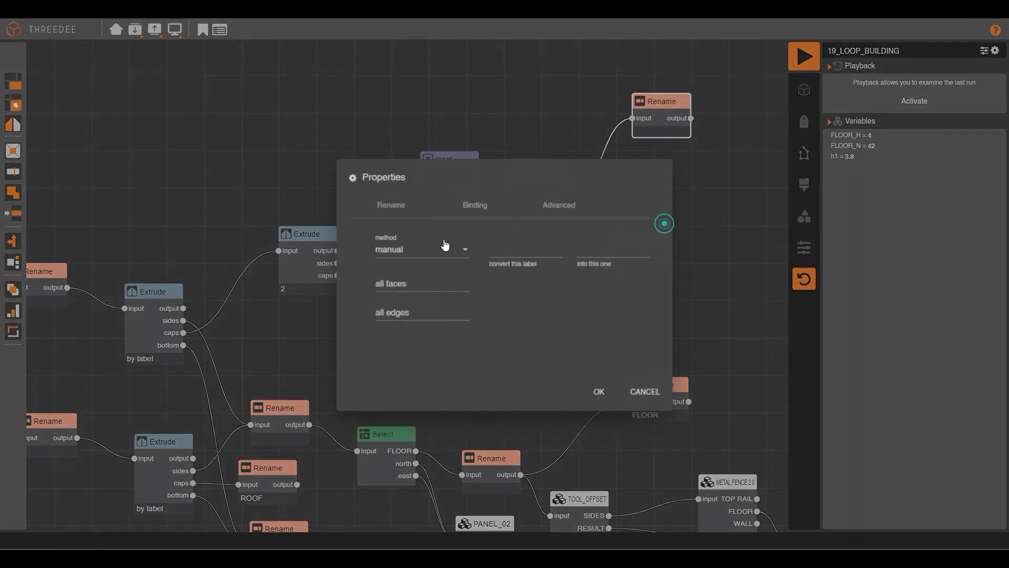
click(425, 283)
text(R)
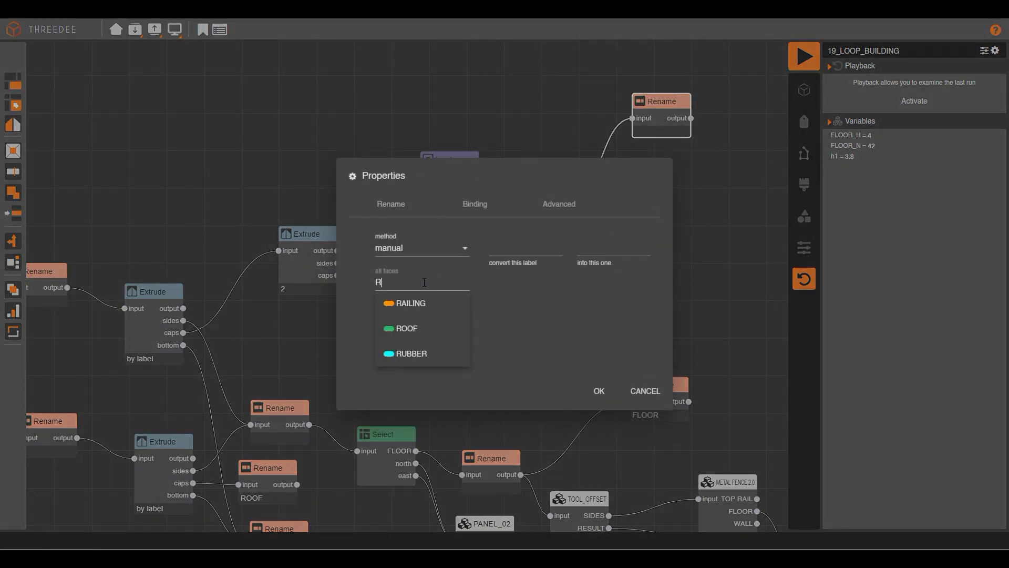
click(412, 327)
click(598, 391)
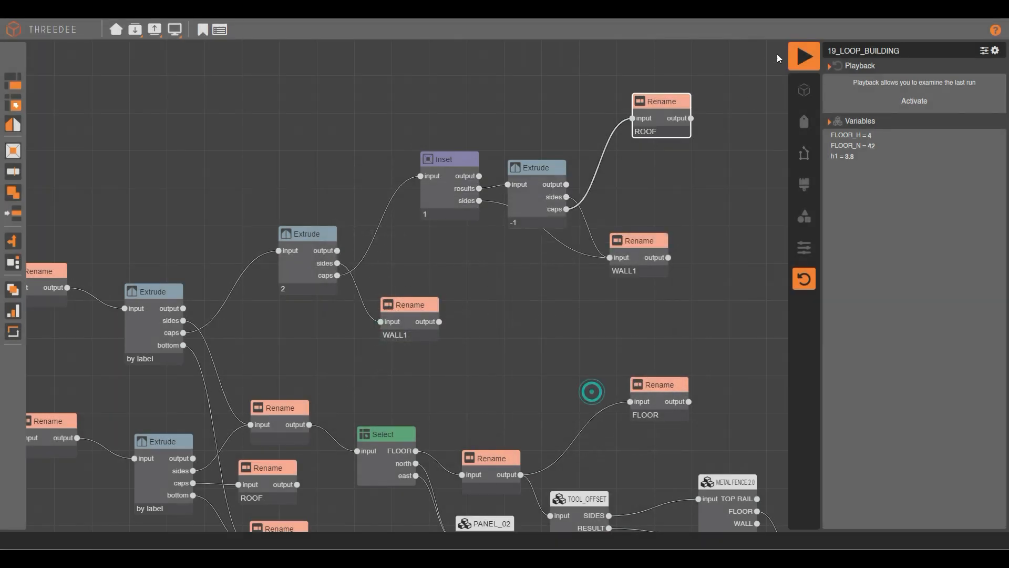
- Render the model and inspect the finished tower, including its roof, from several angles
click(798, 62)
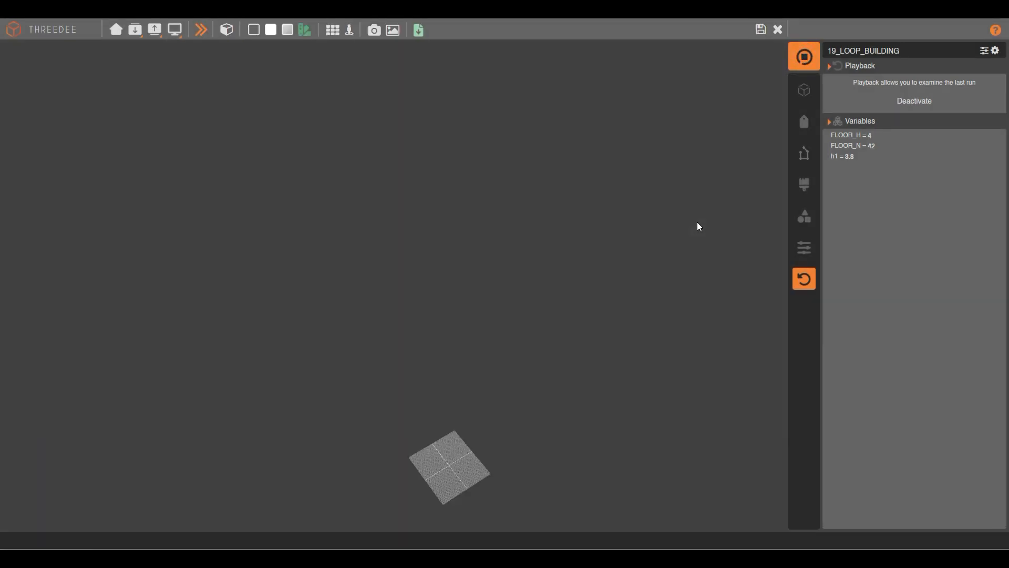
drag(544, 182, 628, 181)
drag(463, 214, 583, 236)
drag(419, 253, 523, 255)
drag(397, 211, 558, 232)
scroll(558, 231, down, 5)
right_drag(558, 230, 585, 221)
drag(607, 214, 431, 185)
scroll(558, 187, down, 2)
drag(558, 187, 557, 210)
drag(572, 155, 581, 222)
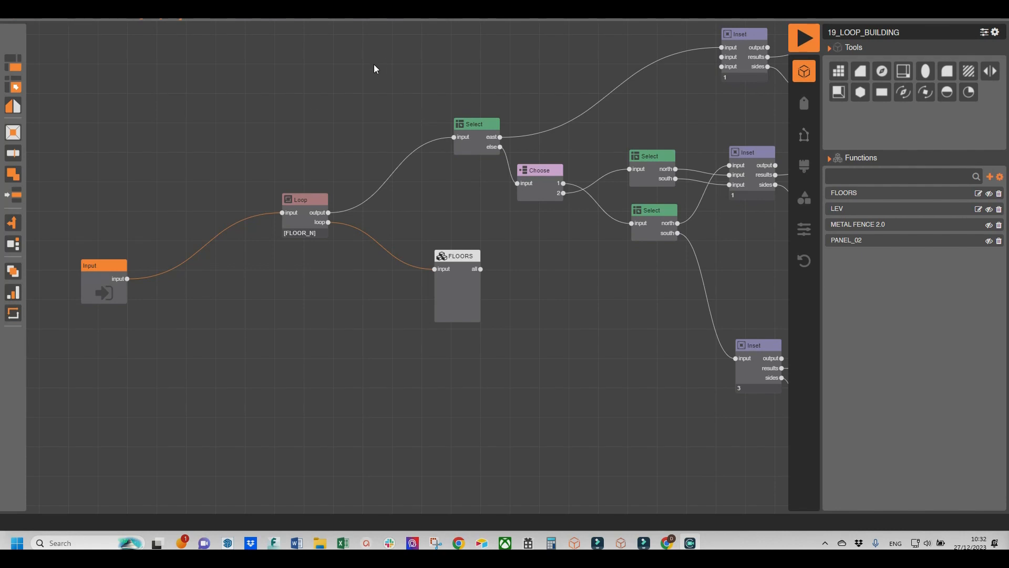
- Open the FLOORS function to review its extrusion and floor conditions, and return to the main building graph
double_click(457, 274)
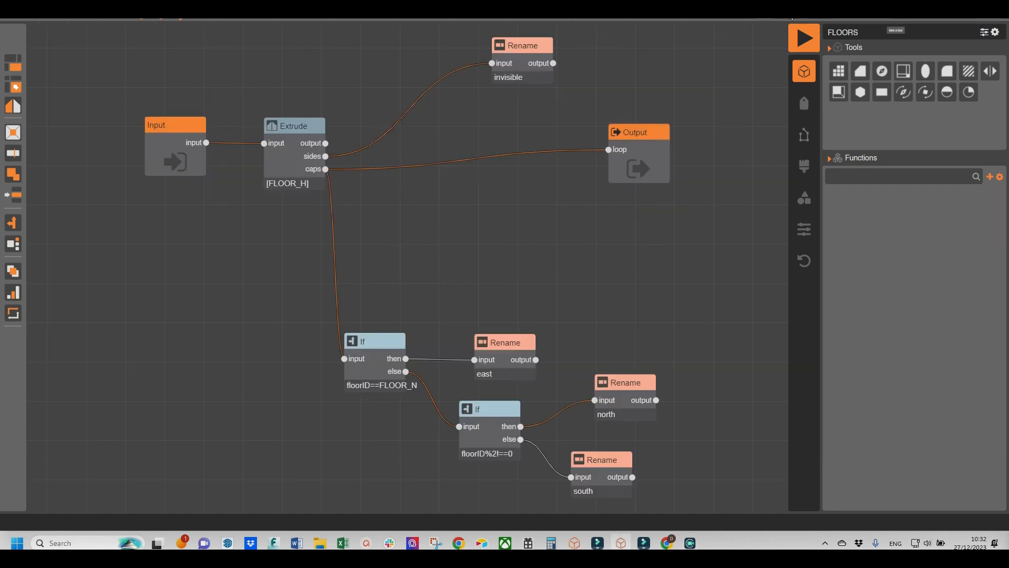
click(775, 21)
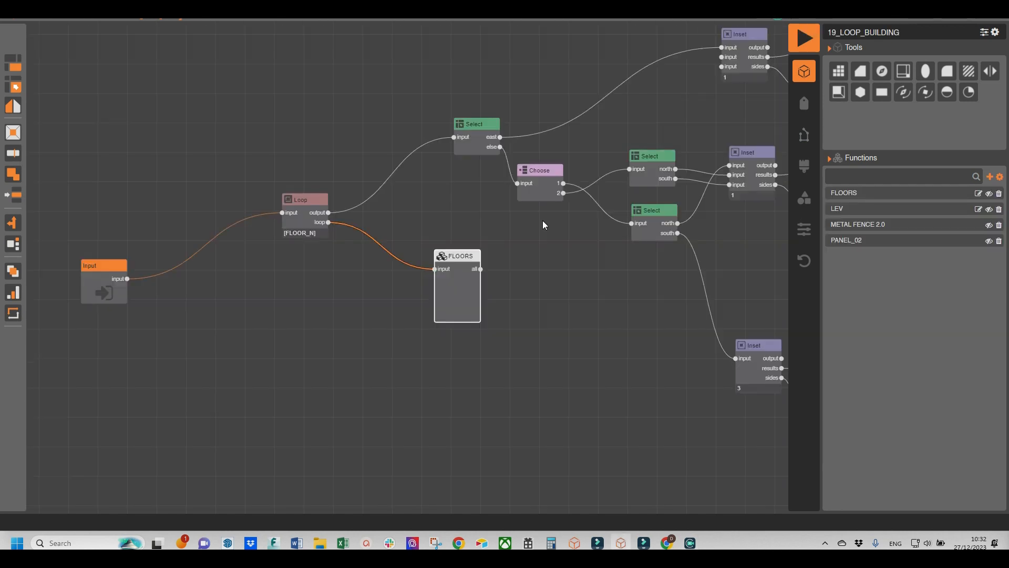
- Add a loop variable named angle to the Loop node, with the expression angle+3
click(306, 209)
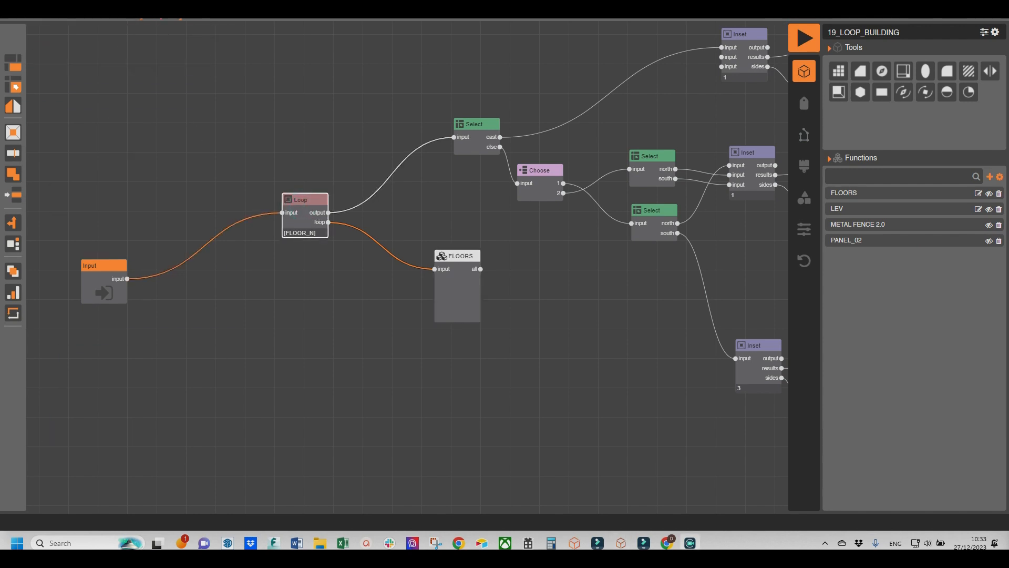
double_click(307, 207)
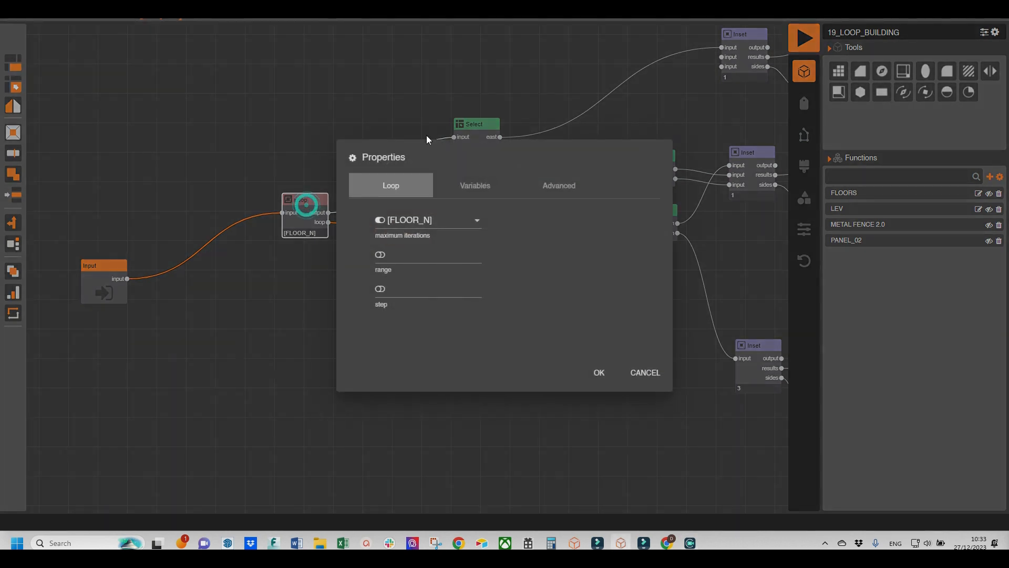
click(481, 193)
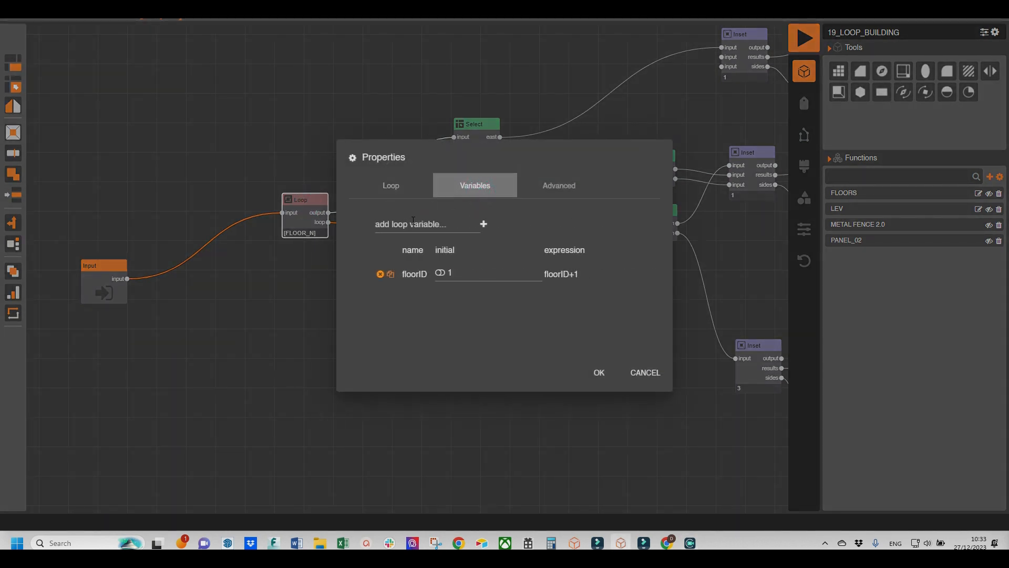
click(413, 221)
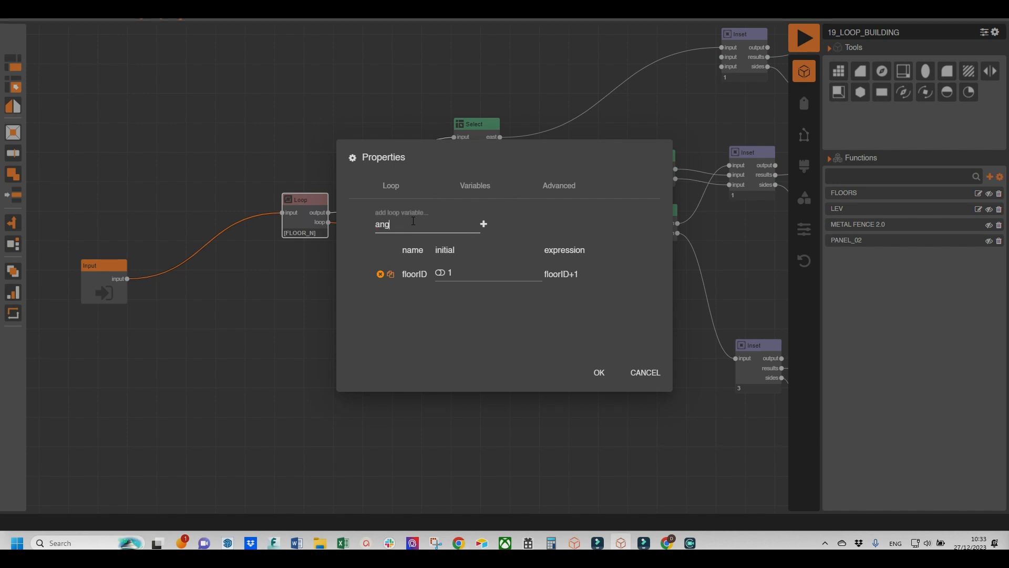
click(483, 224)
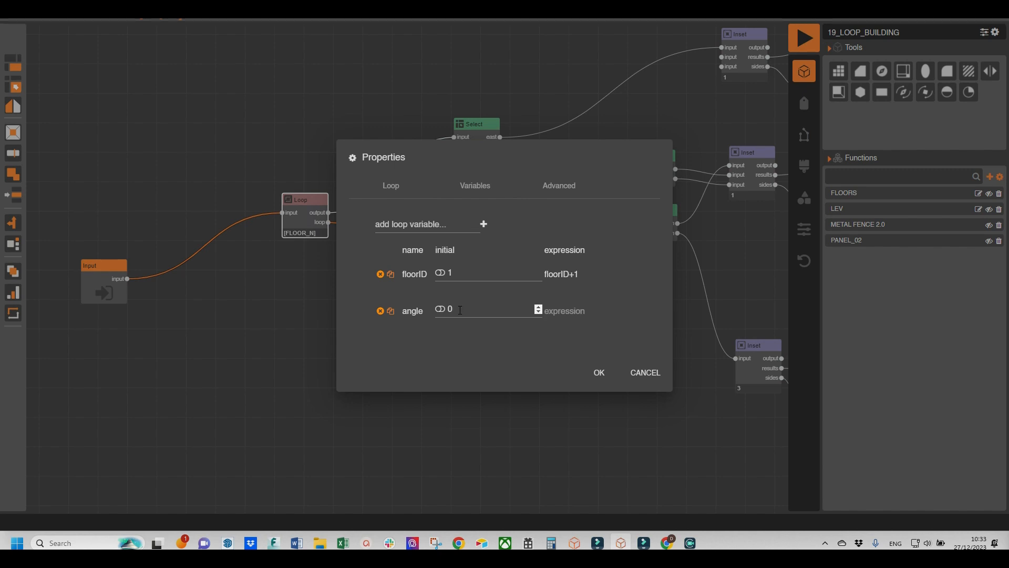
double_click(450, 309)
click(566, 310)
text(angle+3)
click(599, 373)
- Open the FLOORS function and add a variable named angle to it
scroll(458, 284, up, 4)
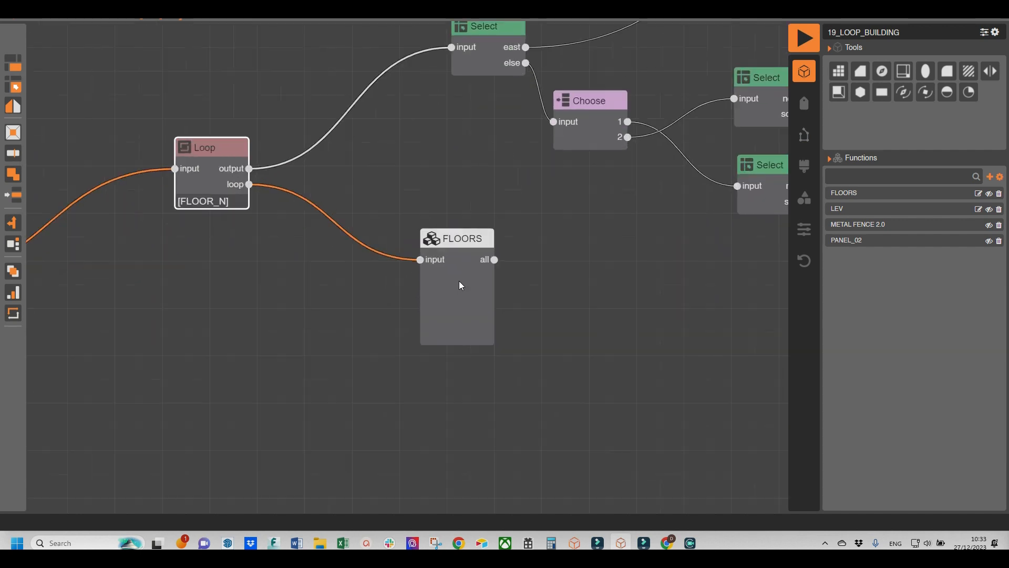
double_click(459, 277)
click(181, 67)
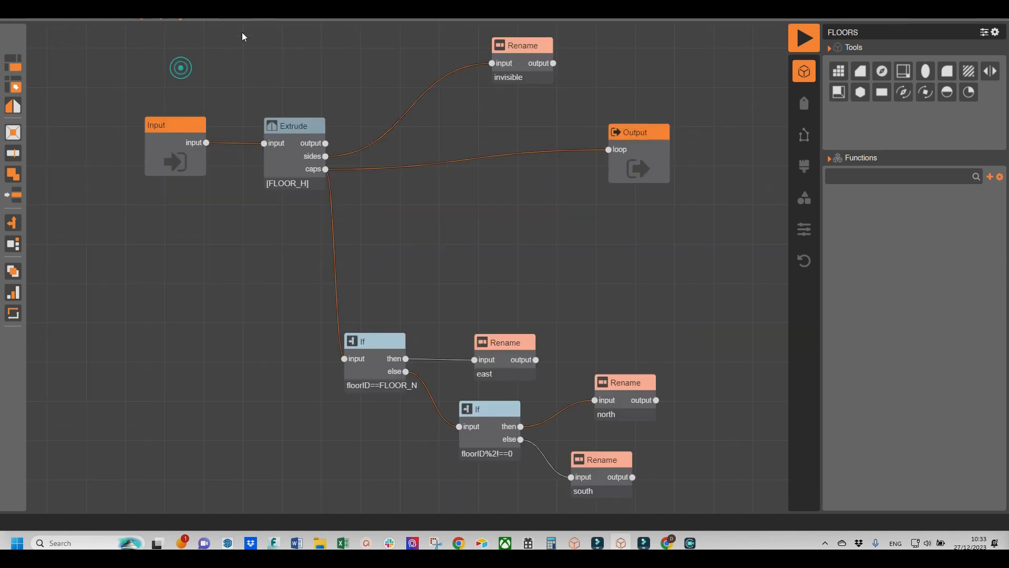
click(234, 21)
click(402, 227)
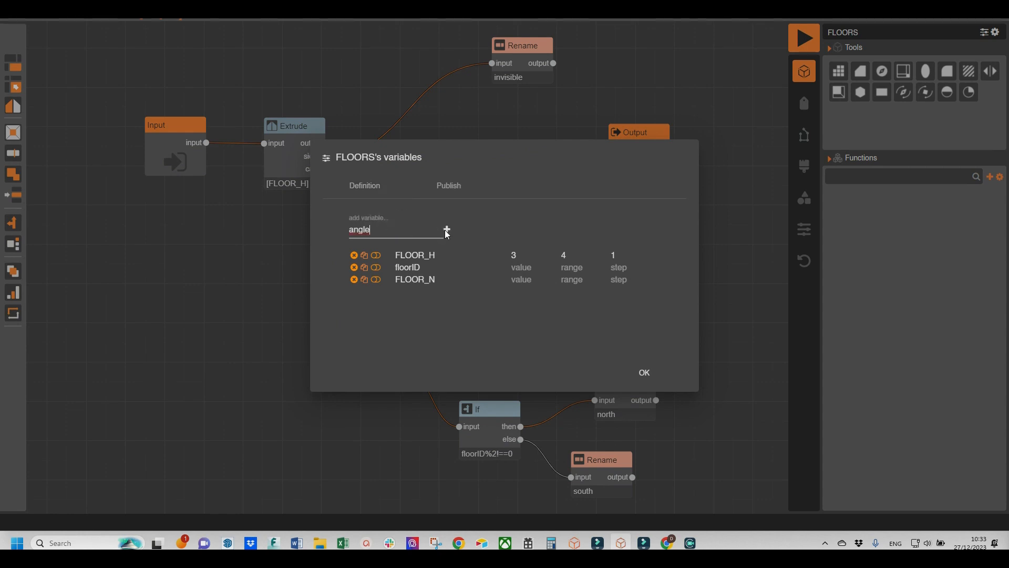
text(angle)
click(447, 230)
click(644, 375)
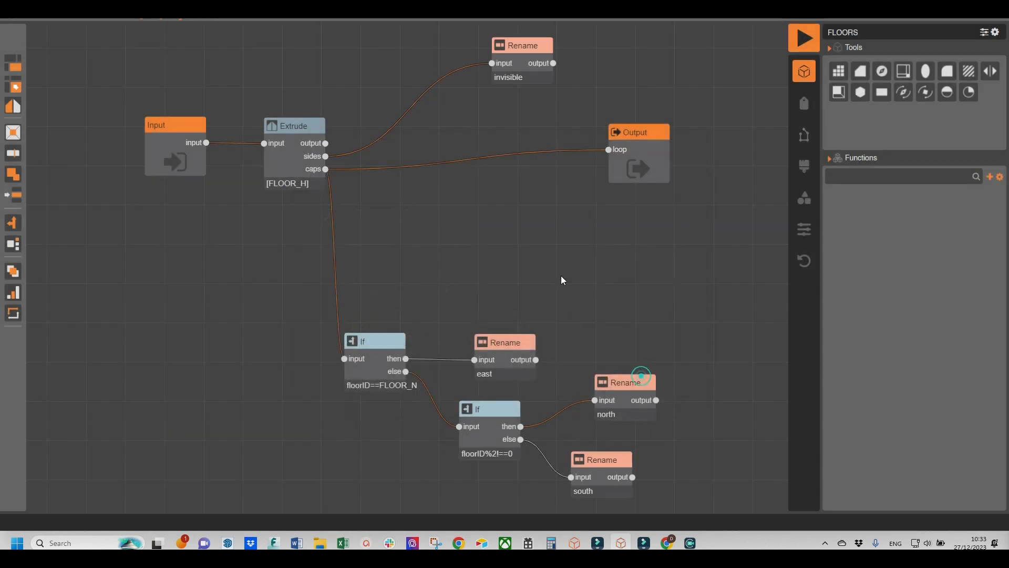
- Add a TOOL_ROTATE_FACE node beside the Extrude and feed the Extrude's caps into it instead of the Output
drag(610, 137, 644, 227)
click(642, 157)
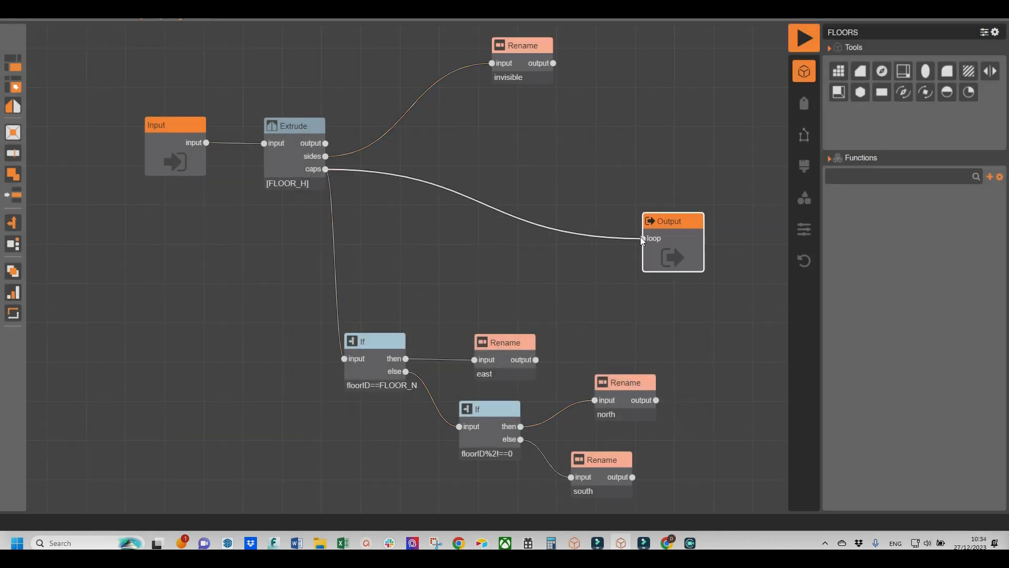
click(691, 106)
drag(925, 93, 542, 191)
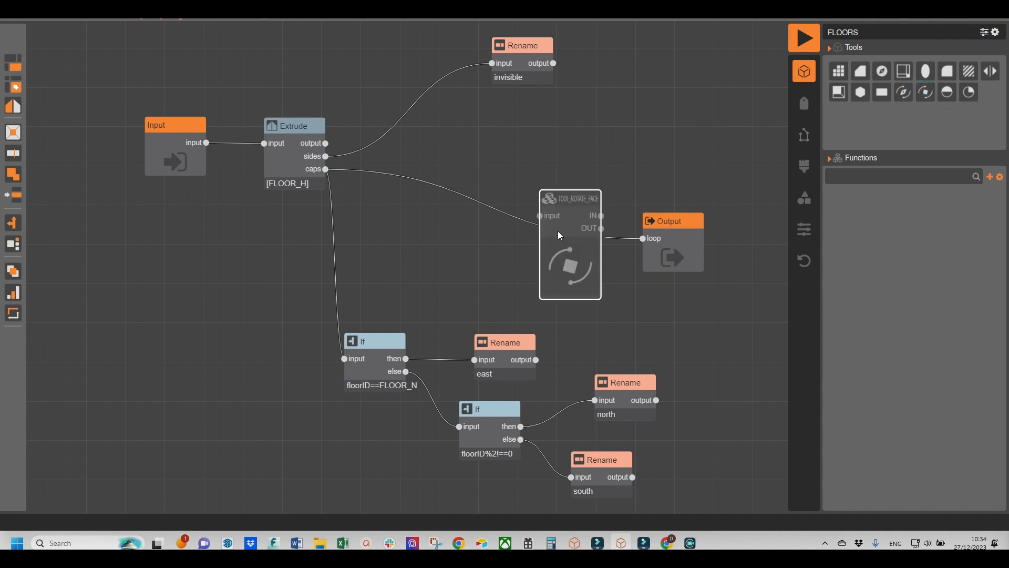
drag(570, 235, 521, 188)
drag(643, 239, 491, 170)
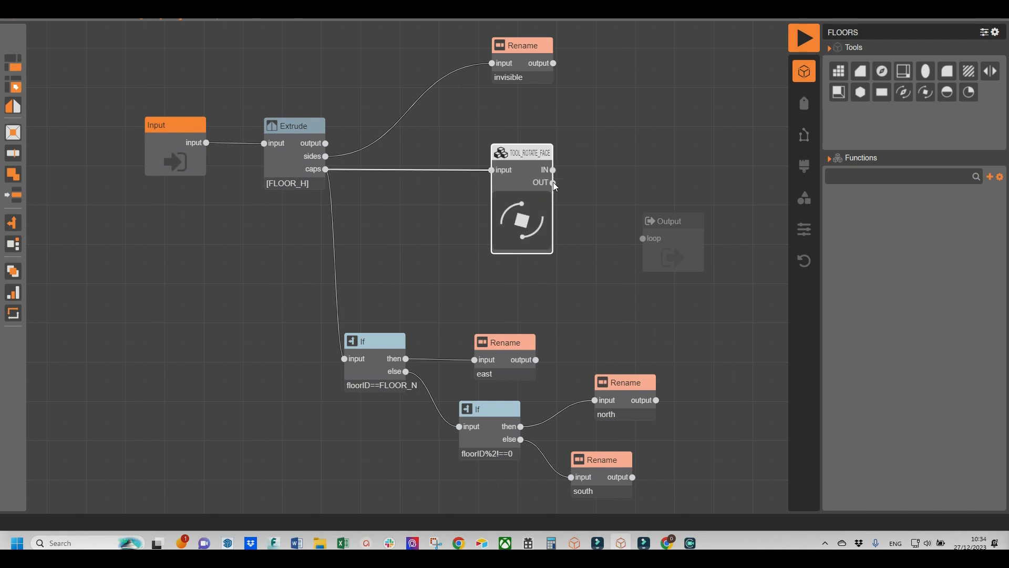
- Attach a Rename labelling all faces invisible to the rotate node's OUT, and connect its IN to the Output's loop input
drag(554, 183, 598, 121)
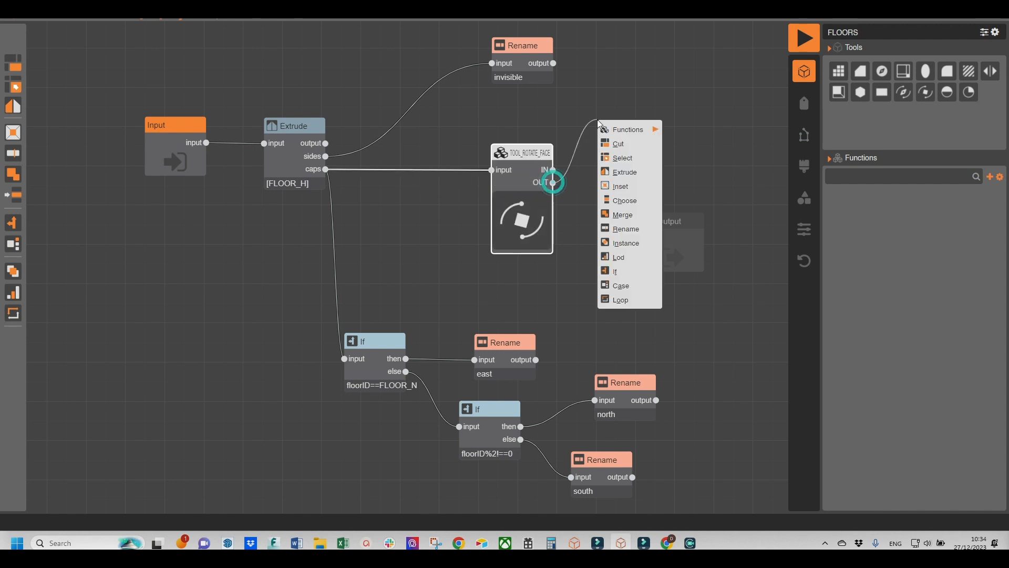
click(634, 229)
click(395, 263)
click(397, 384)
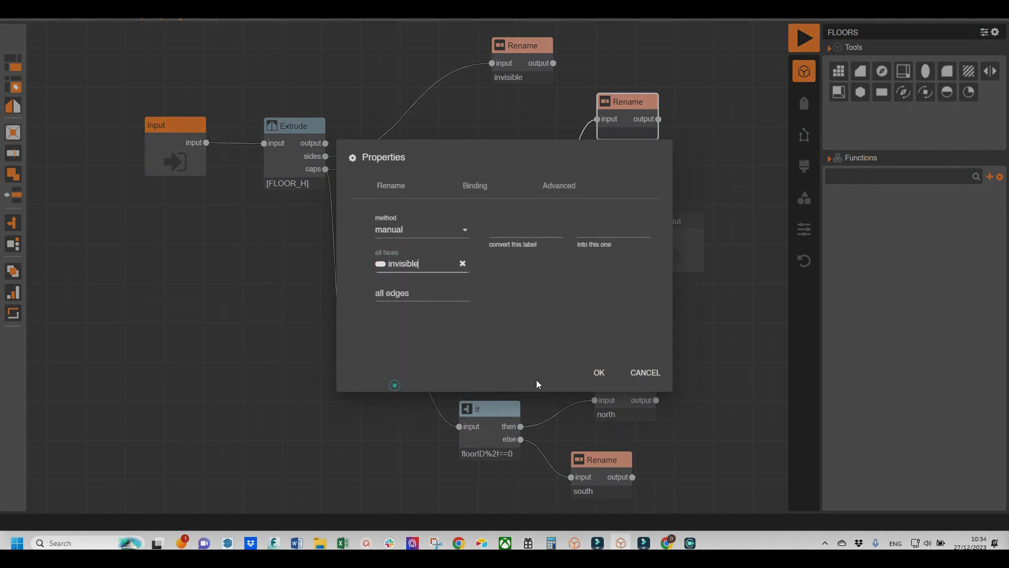
click(599, 373)
drag(620, 225, 643, 238)
drag(529, 223, 492, 217)
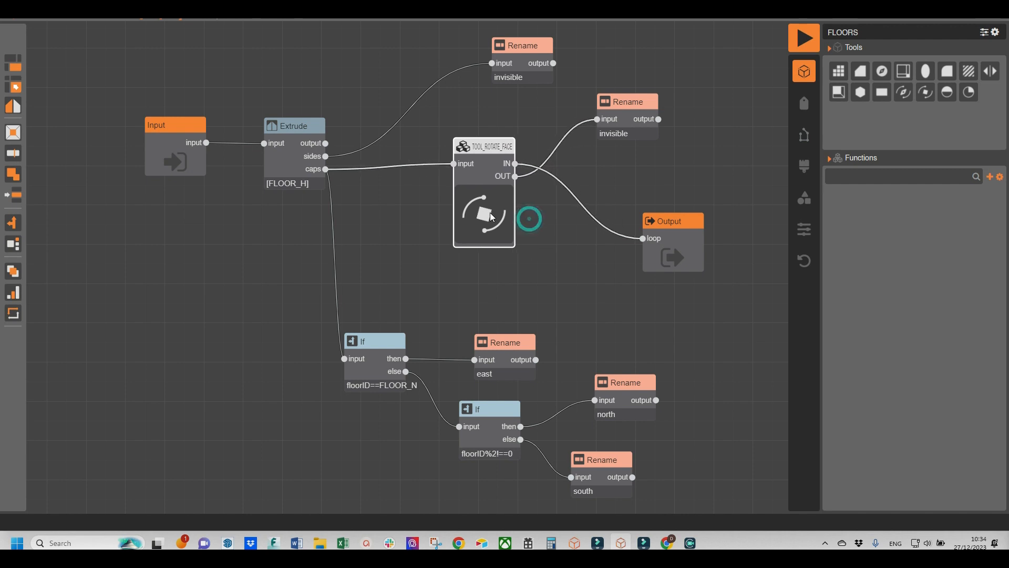
- Expose the ANGLE and HEIGHT variables of TOOL_ROTATE_FACE, and drive ANGLE with the expression angle
click(489, 174)
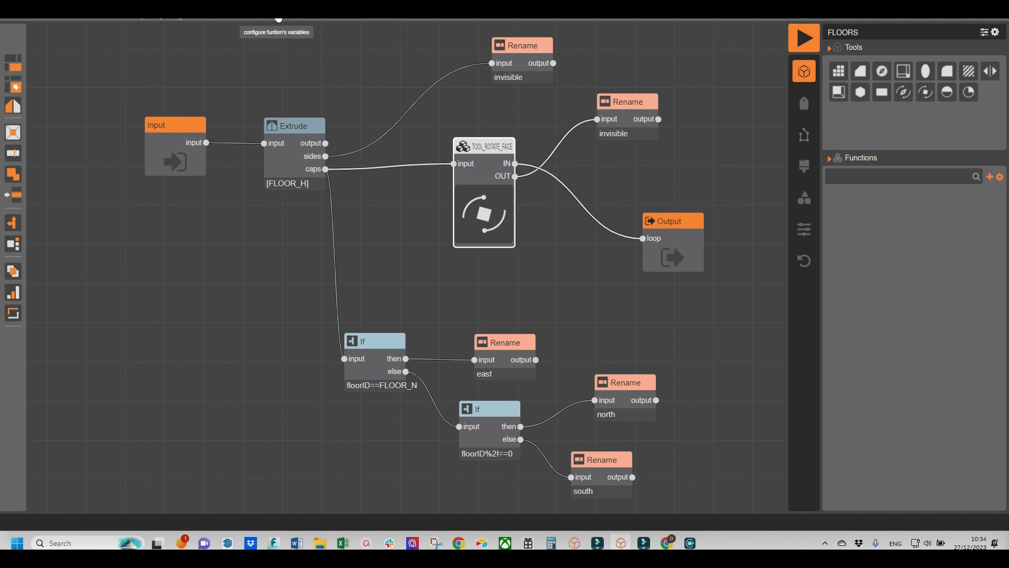
click(278, 19)
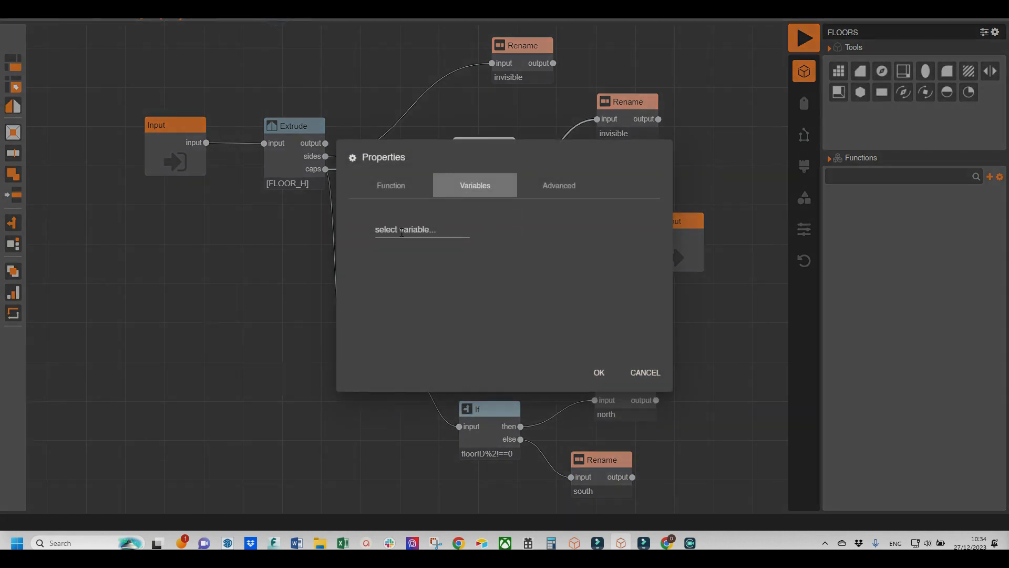
click(428, 227)
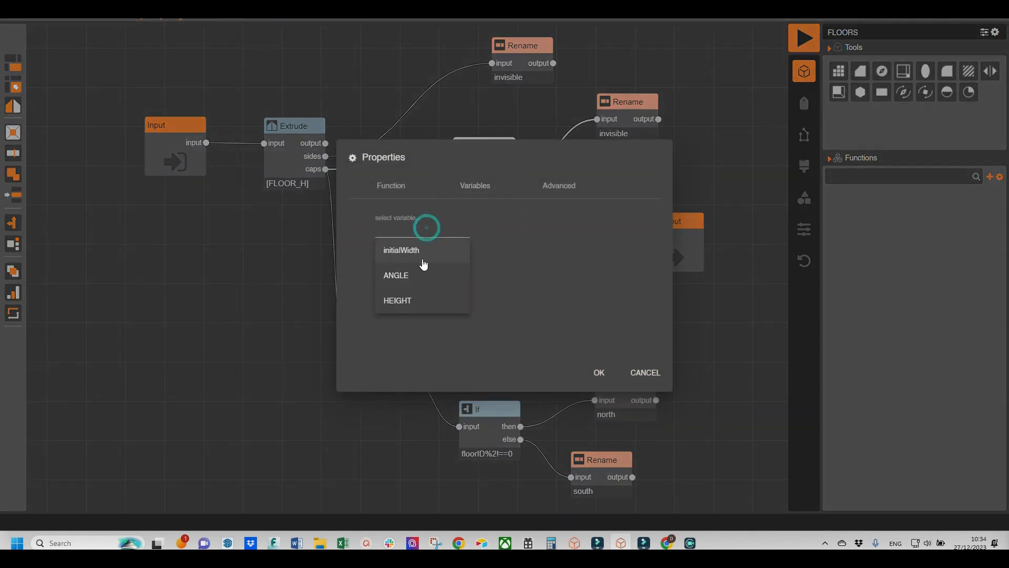
click(423, 283)
click(416, 223)
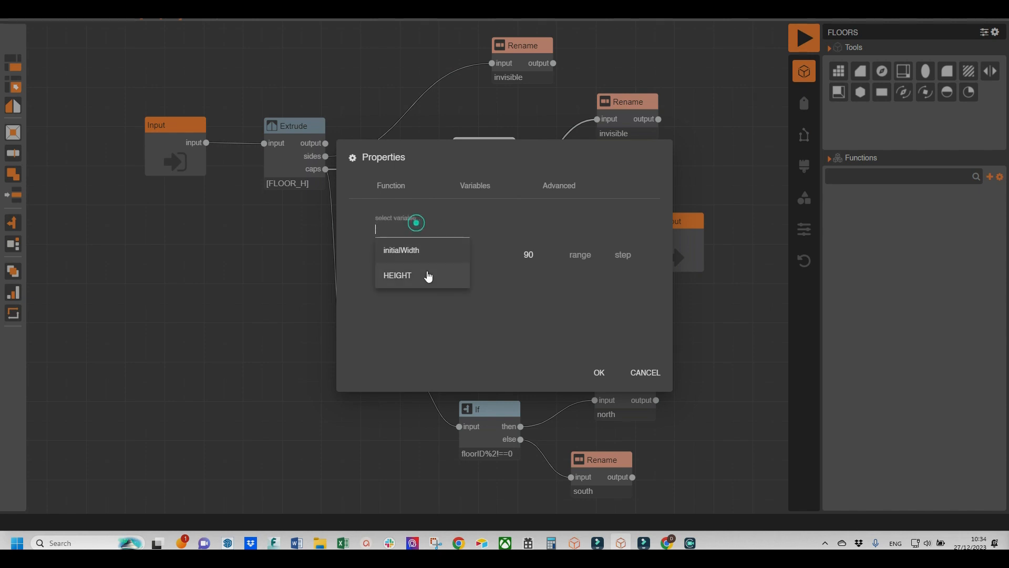
click(431, 273)
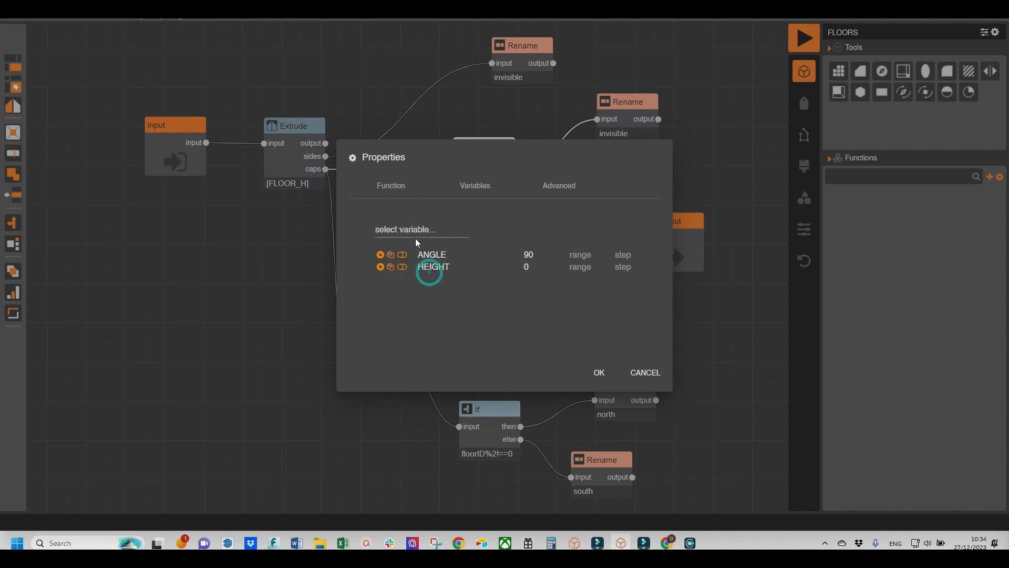
click(403, 254)
click(541, 255)
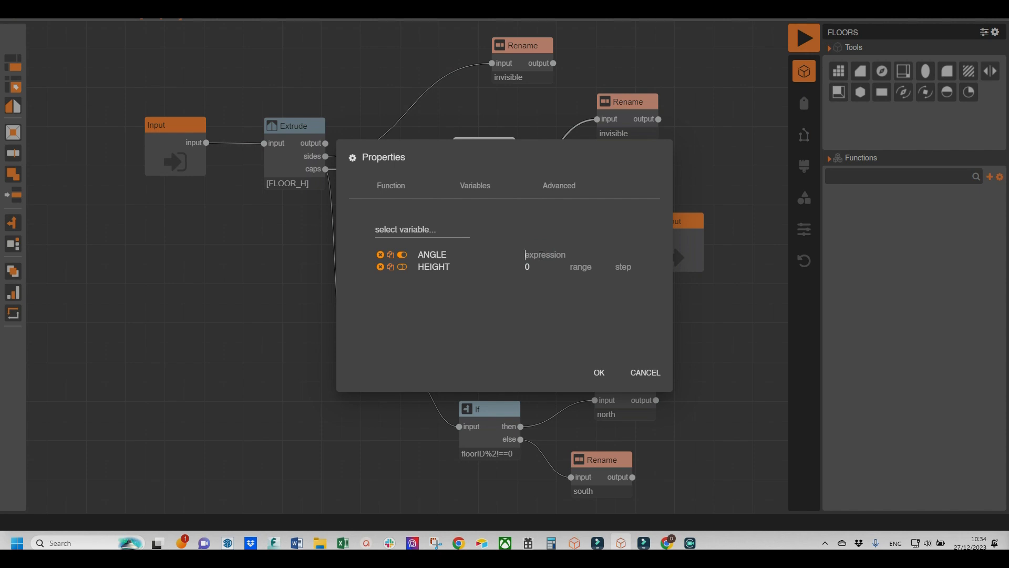
text(angle)
click(598, 373)
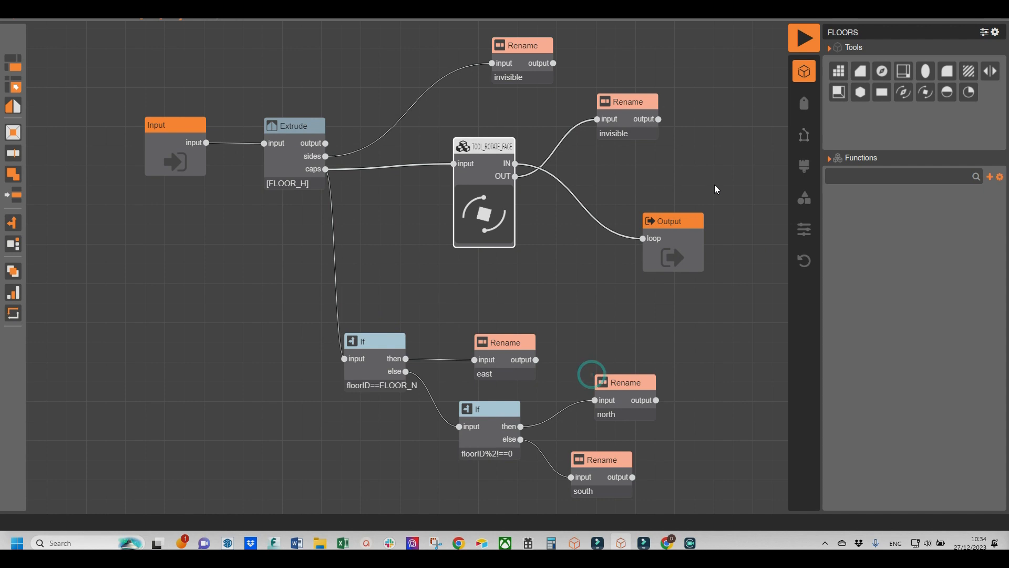
- Return to the main building graph and disable the Select node fed by the Loop's output
click(803, 37)
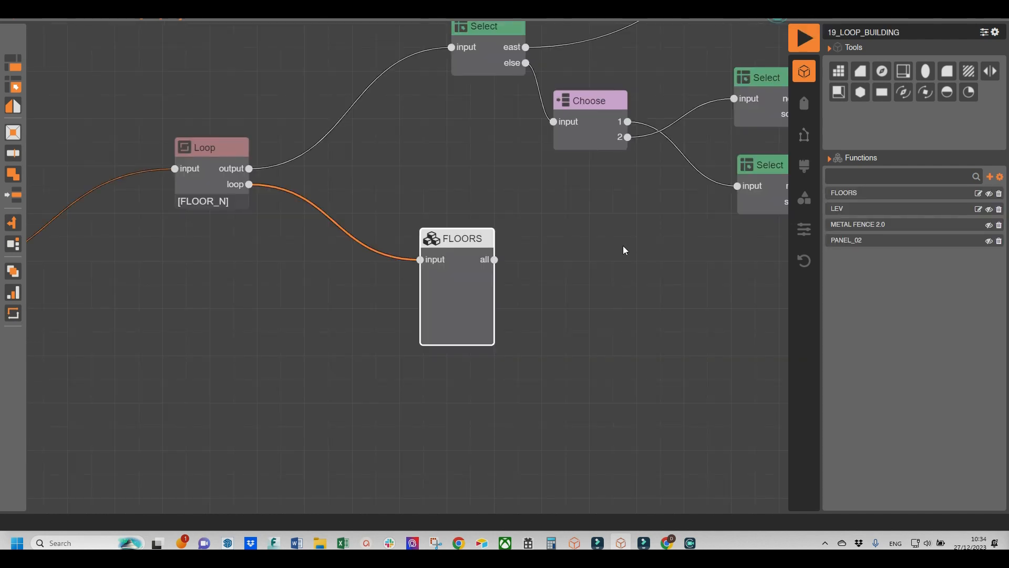
scroll(572, 285, down, 3)
right_click(523, 177)
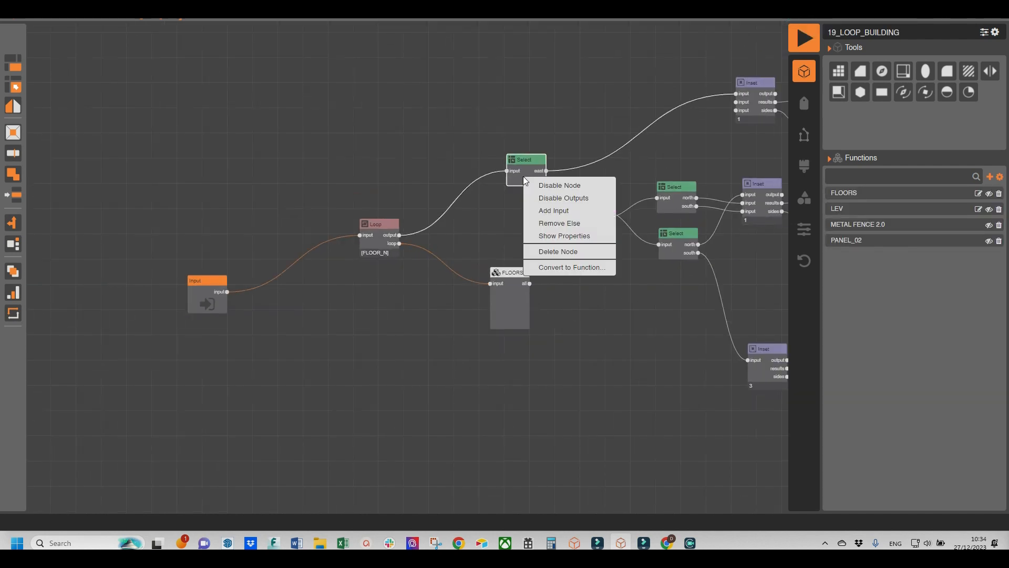
click(569, 186)
- Render the model, inspect the rotated floors from several angles, and return to the graph
click(803, 37)
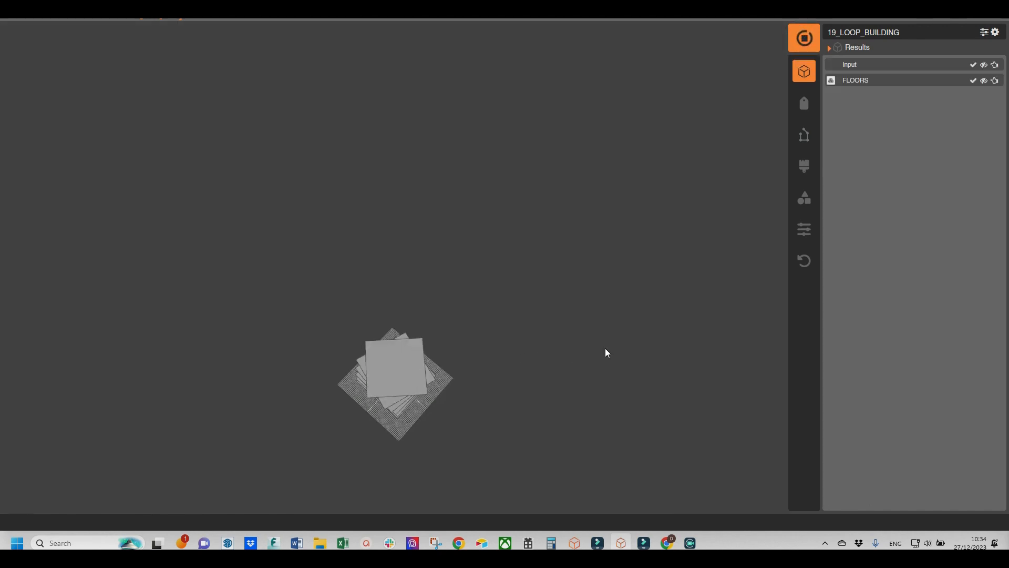
drag(587, 364, 495, 360)
drag(574, 339, 514, 331)
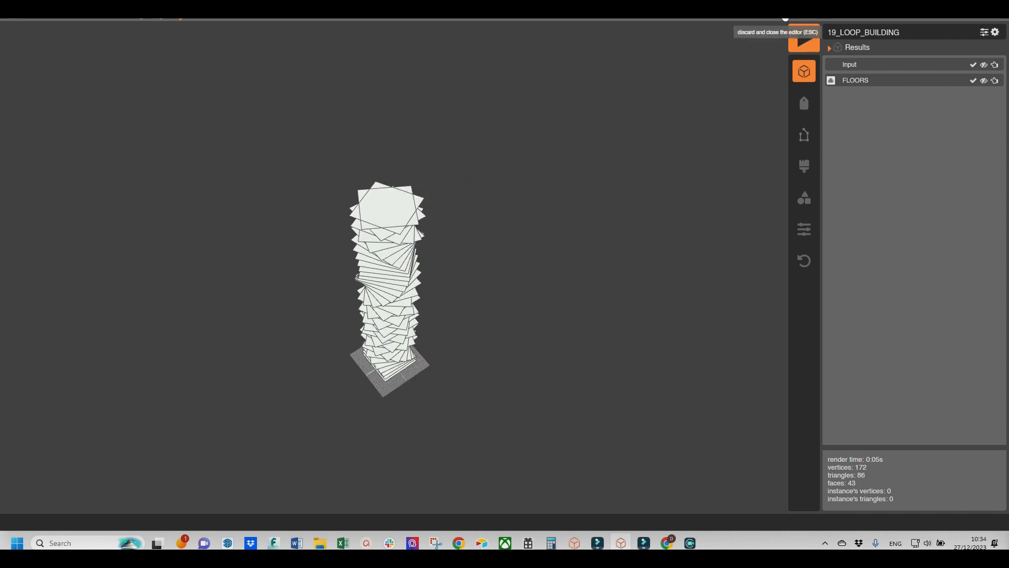
click(796, 29)
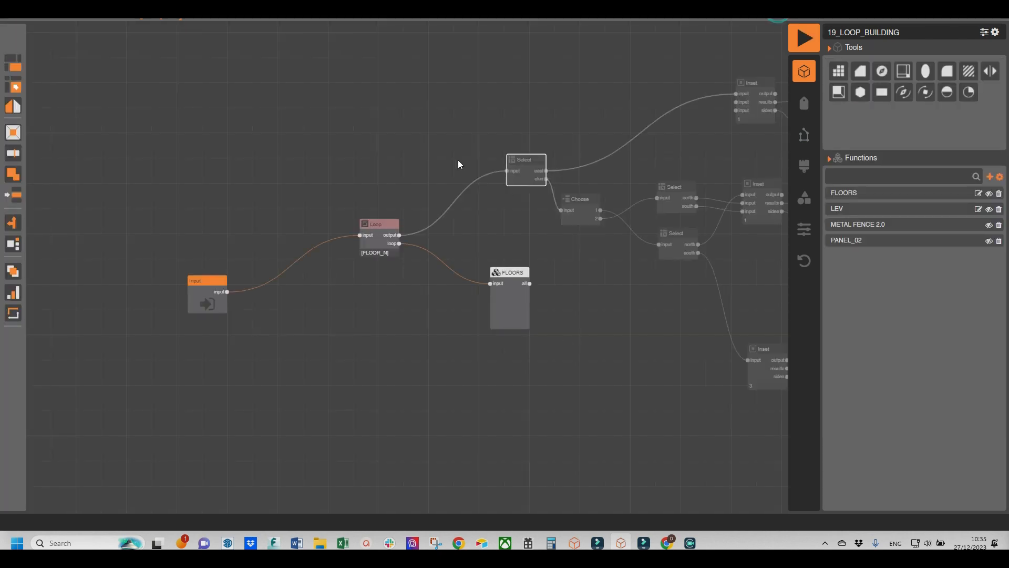
- In the FLOORS function, connect the Extrude's caps directly to the Output and disconnect the rotate node's IN from it
double_click(525, 297)
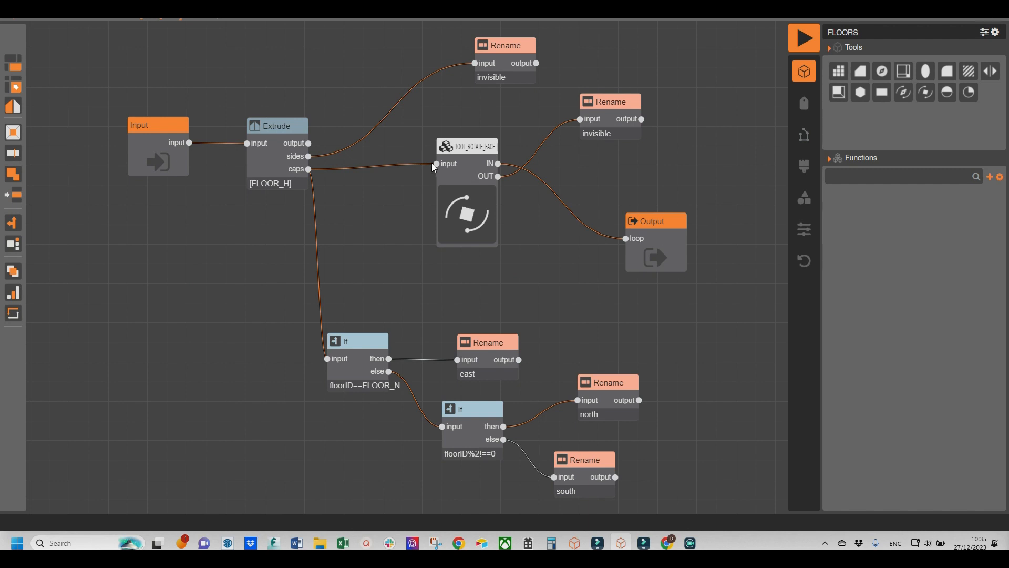
drag(438, 166, 626, 241)
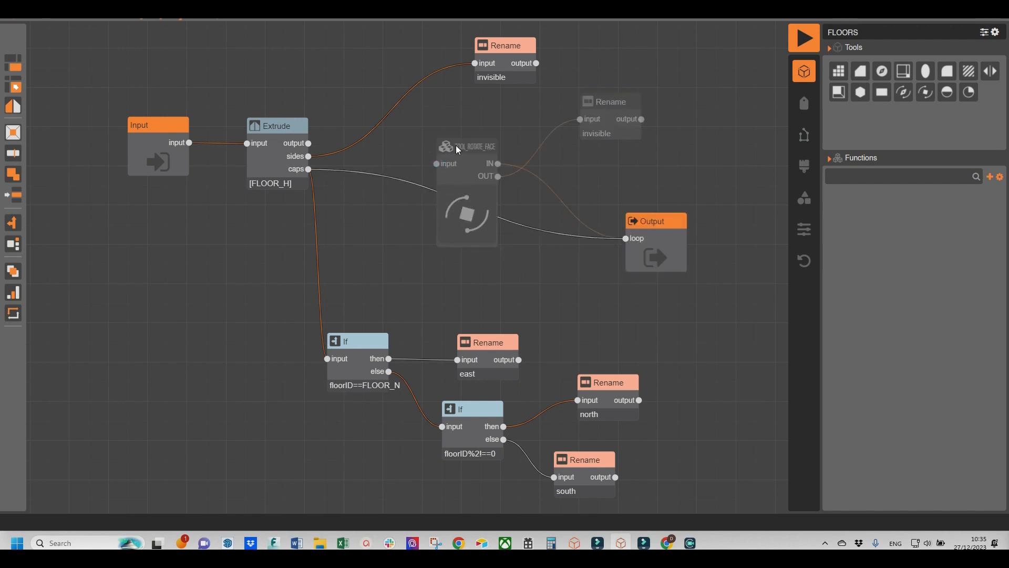
drag(478, 173, 446, 239)
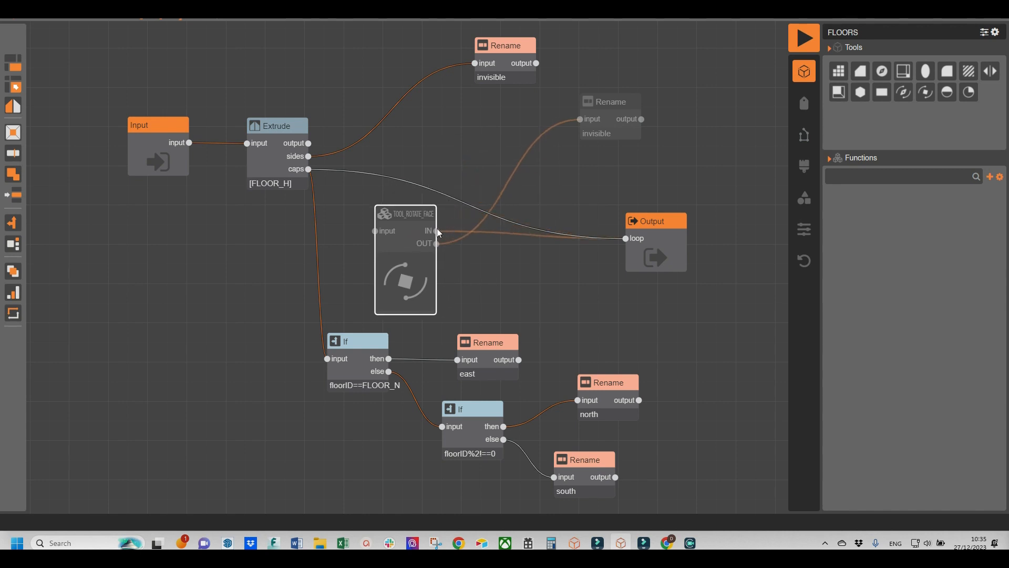
click(437, 232)
- Insert TOOL_ROTATE_FACE between the Extrude's caps and the floorID==FLOOR_N If node, and rearrange its Rename and the Output
drag(406, 252, 367, 254)
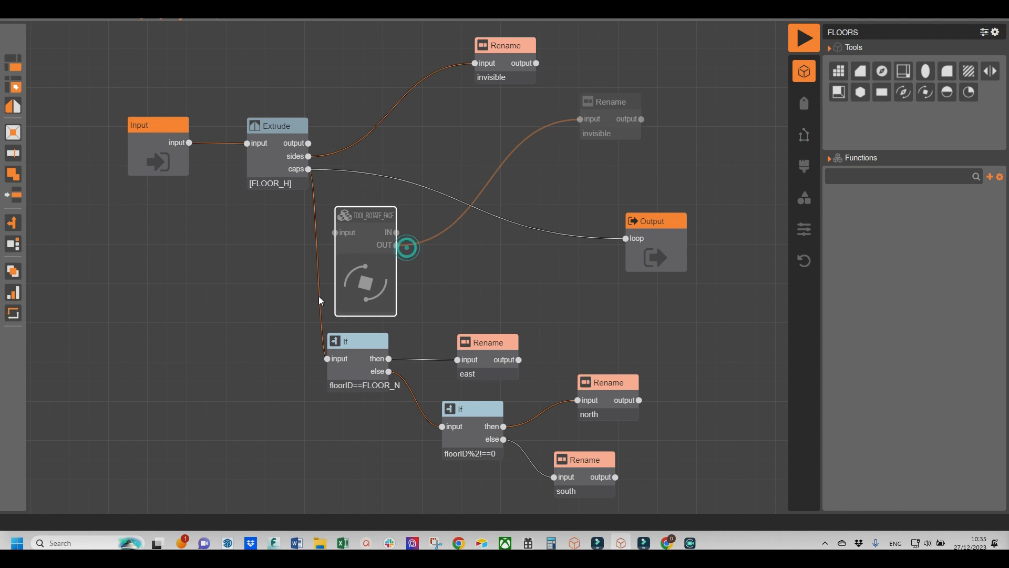
mouse_move(327, 359)
mouse_down()
mouse_move(342, 237)
mouse_move(347, 357)
mouse_move(327, 359)
mouse_up()
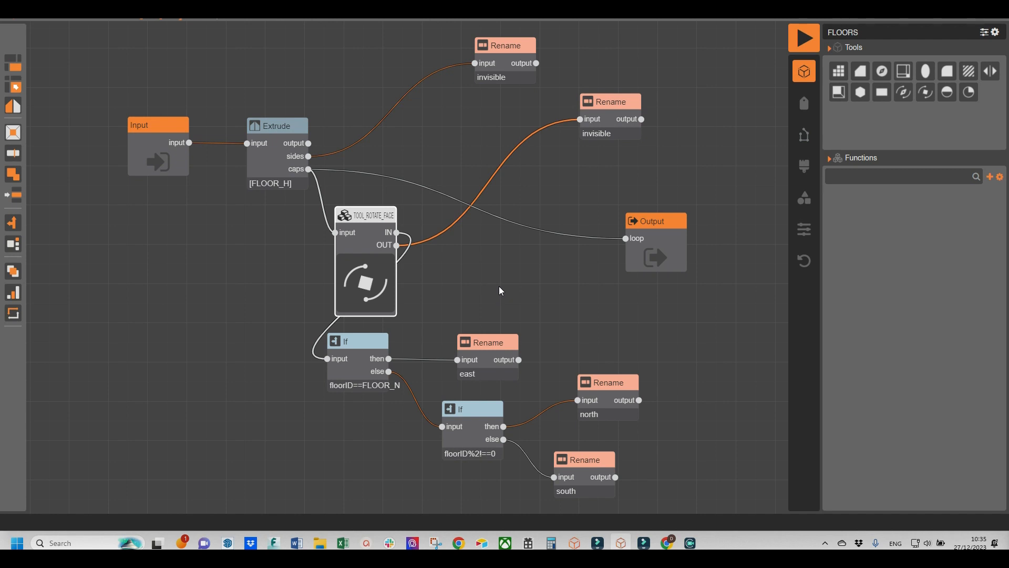
drag(619, 122, 482, 279)
drag(664, 244, 655, 197)
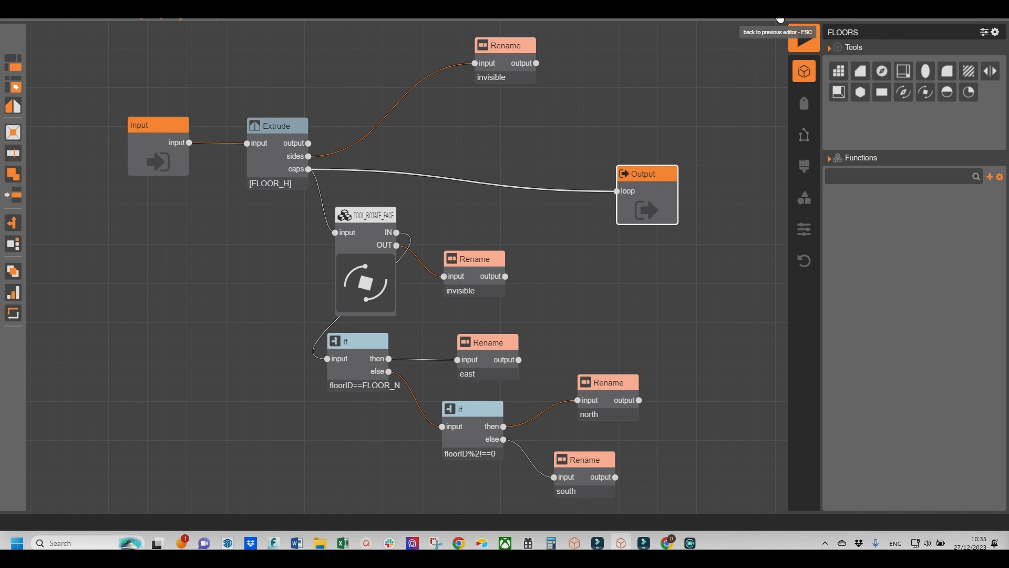
- Go back to the main building graph and render the tower with the rewired floor rotation
click(778, 9)
click(808, 44)
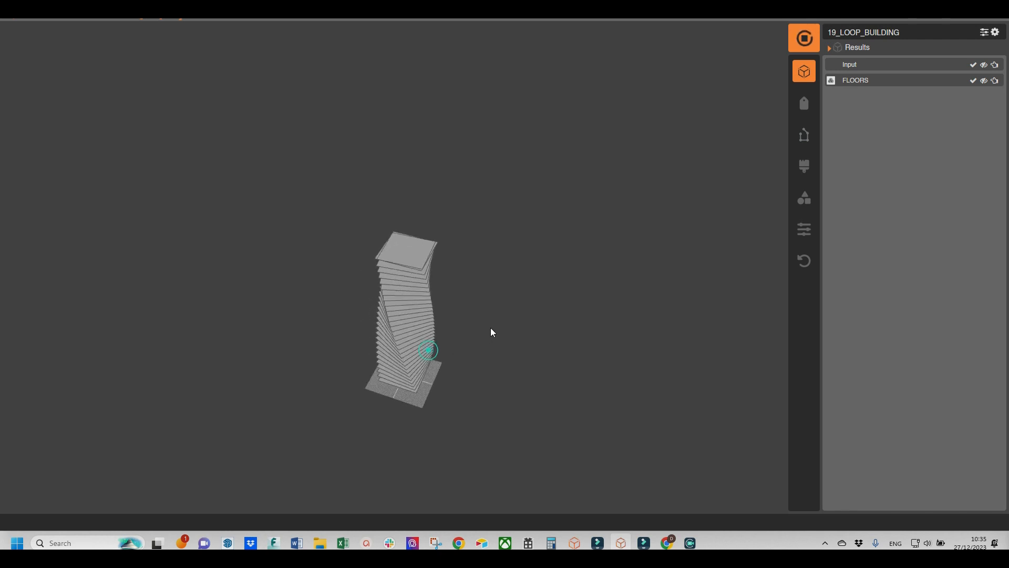
- Re-enable the disabled Select node on the Loop's output and render the building again
drag(455, 163, 544, 273)
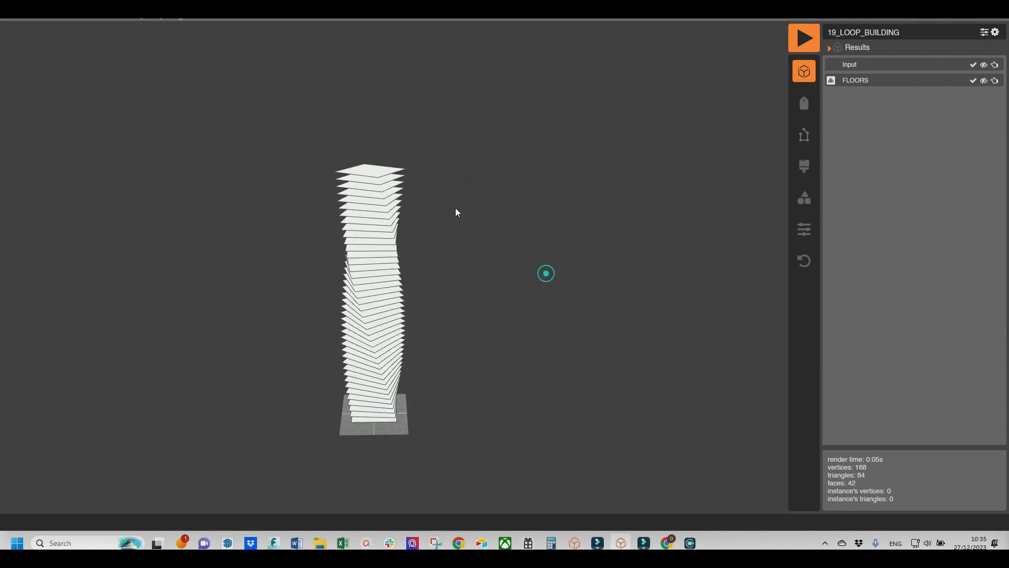
click(801, 36)
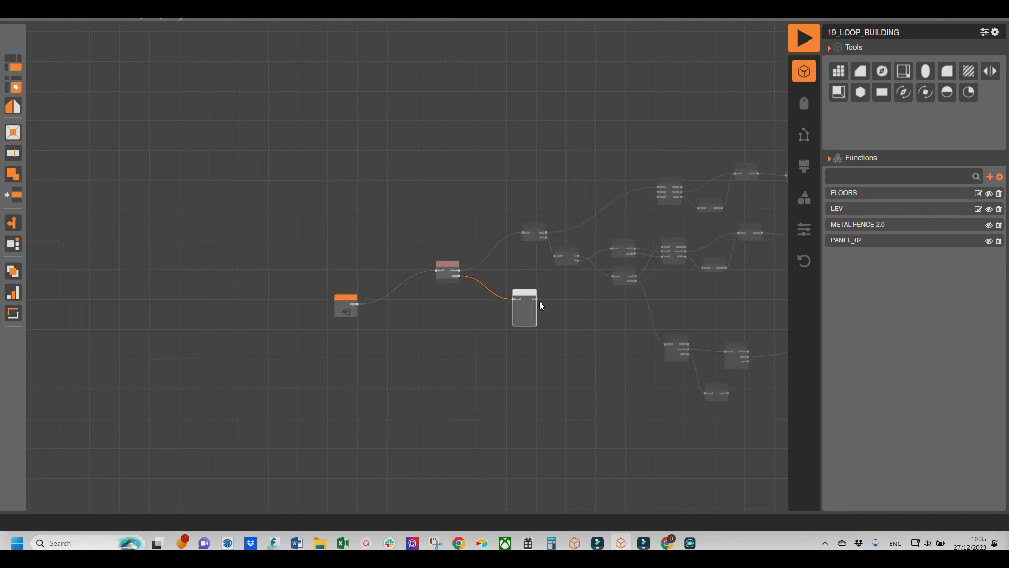
right_click(512, 181)
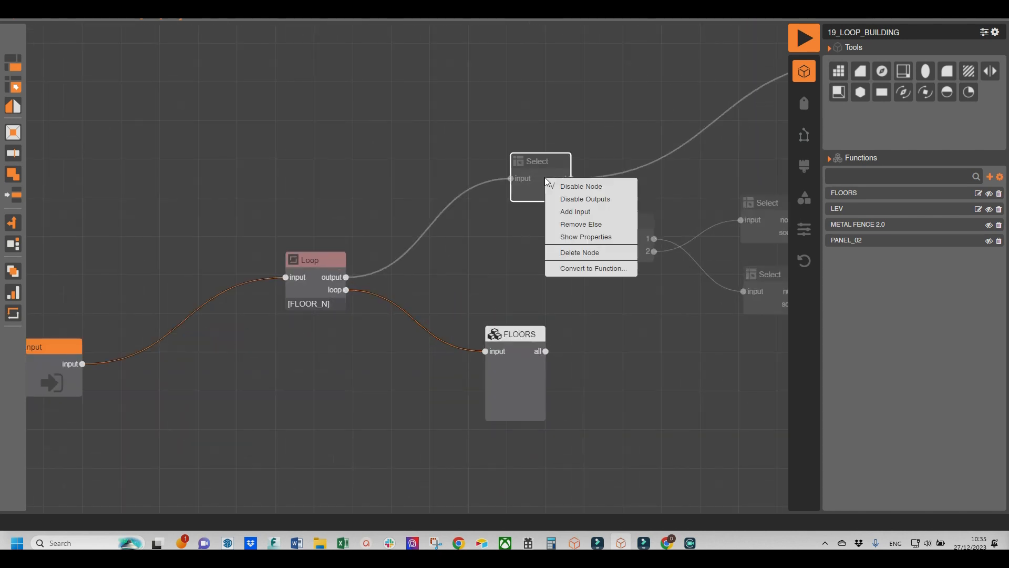
click(599, 186)
scroll(470, 283, down, 3)
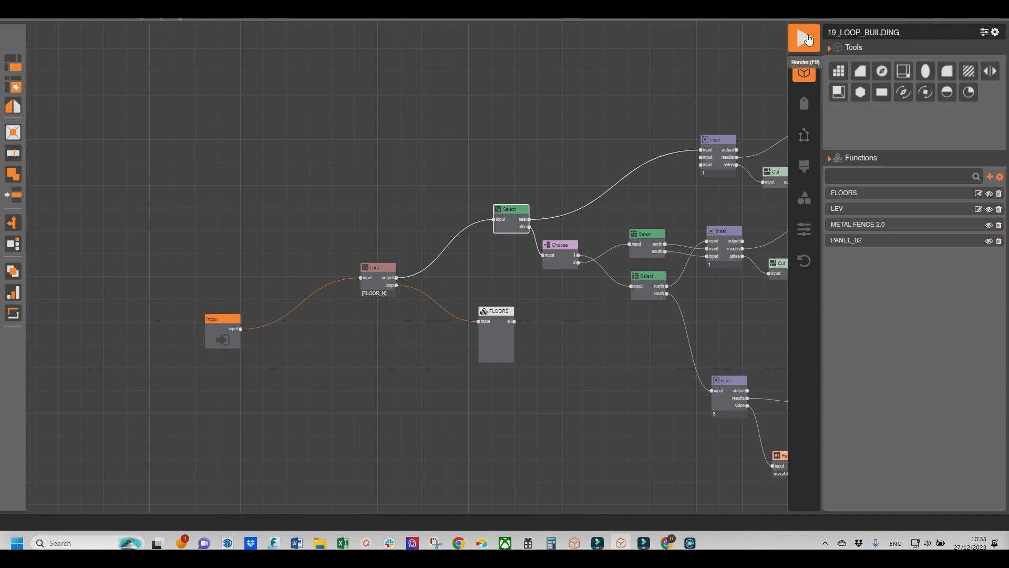
click(807, 38)
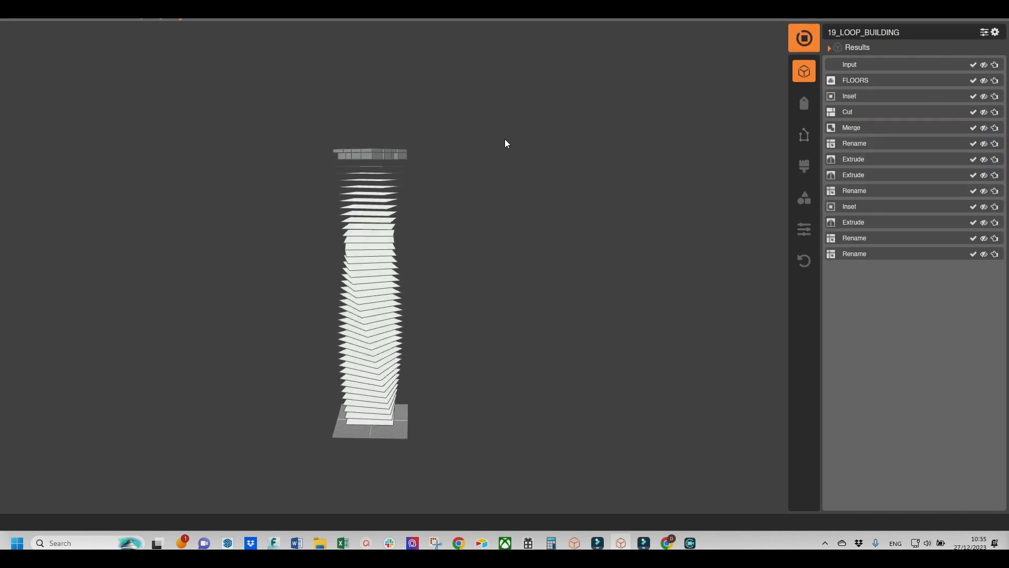
- Examine the tower's stacked floor volumes, facade panels and balcony railings up close during the render
drag(358, 241, 395, 156)
scroll(484, 295, up, 3)
drag(590, 257, 487, 280)
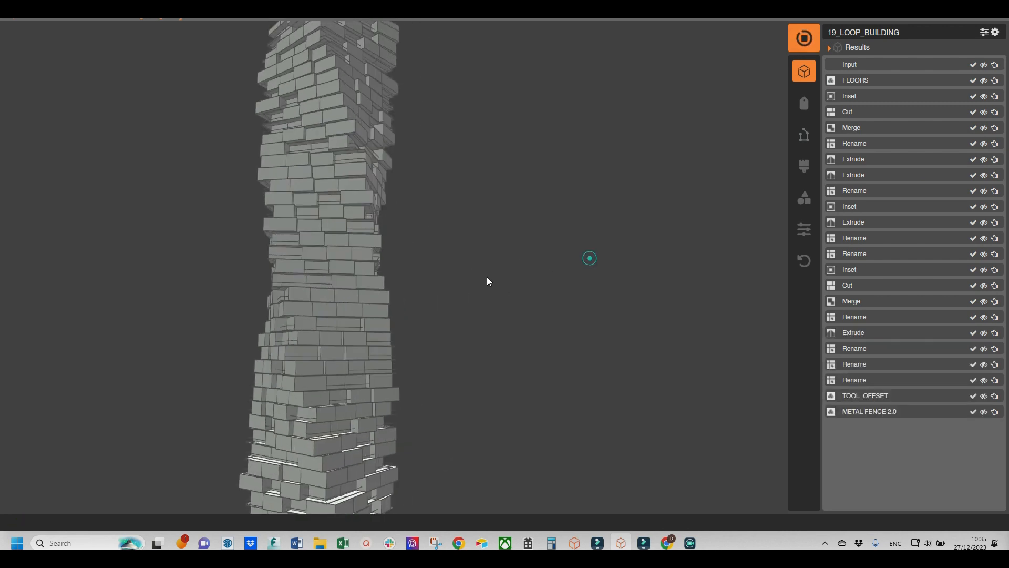
scroll(586, 268, down, 6)
drag(610, 261, 473, 273)
right_drag(473, 273, 559, 302)
drag(559, 302, 531, 345)
scroll(411, 320, up, 5)
scroll(409, 320, up, 2)
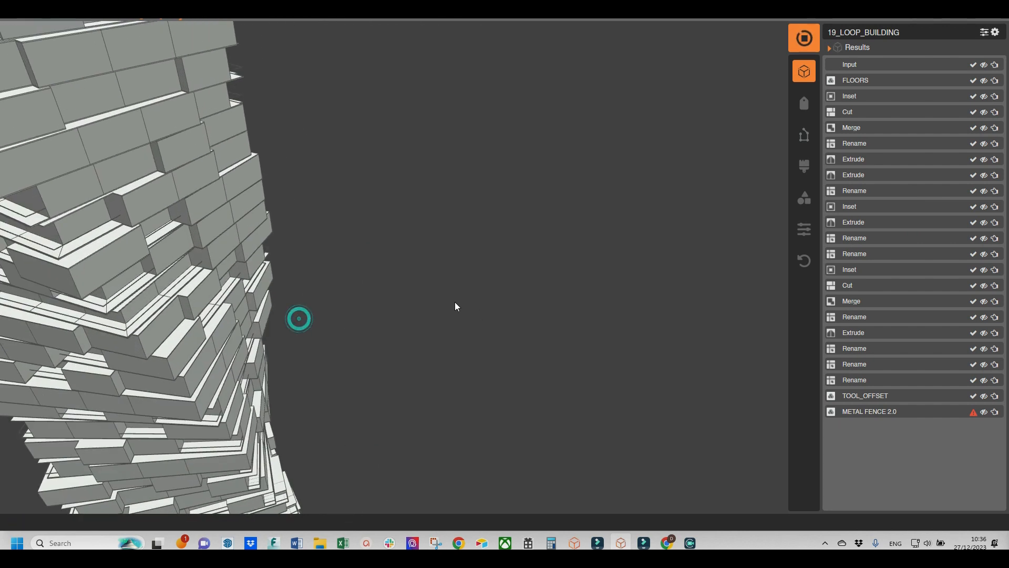
scroll(455, 304, down, 6)
drag(337, 347, 383, 327)
scroll(383, 327, up, 6)
scroll(383, 327, down, 8)
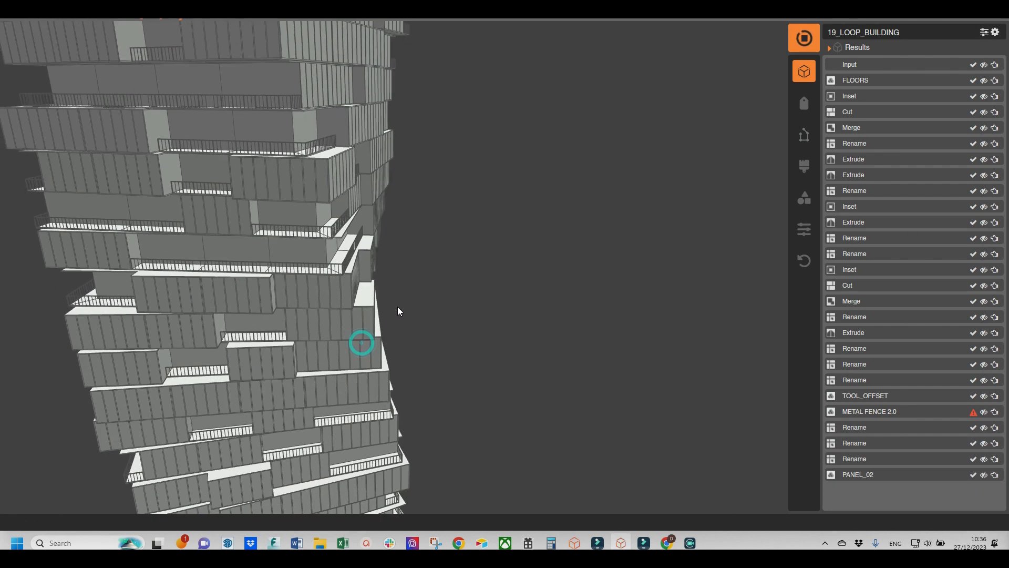
- Examine the whole twisted tower from several sides, from its base to its top
scroll(393, 303, down, 2)
drag(536, 335, 444, 167)
right_drag(444, 162, 445, 169)
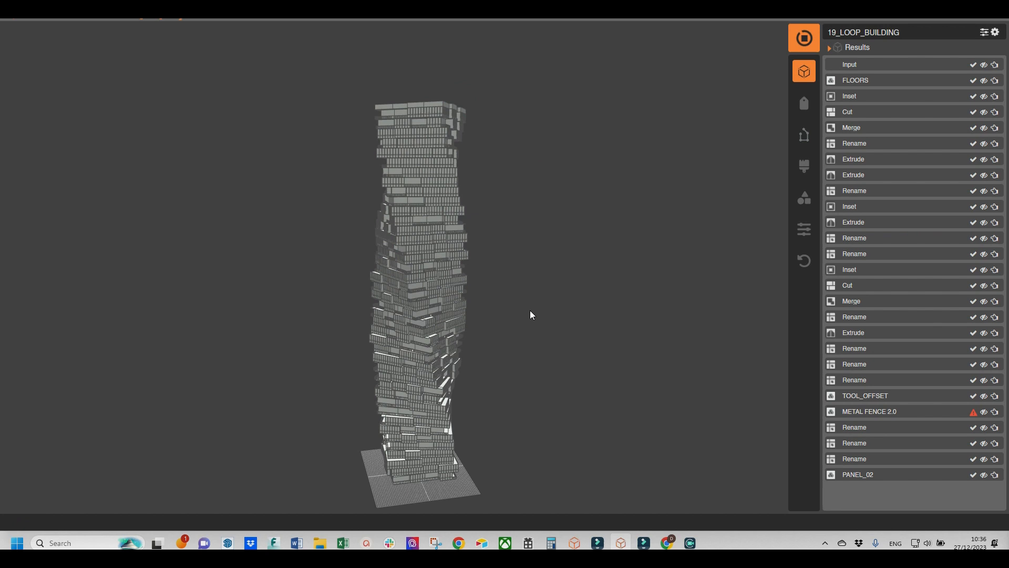
right_drag(490, 283, 509, 235)
drag(466, 144, 444, 182)
scroll(557, 221, up, 5)
drag(602, 229, 491, 226)
scroll(412, 198, down, 3)
right_drag(412, 198, 475, 215)
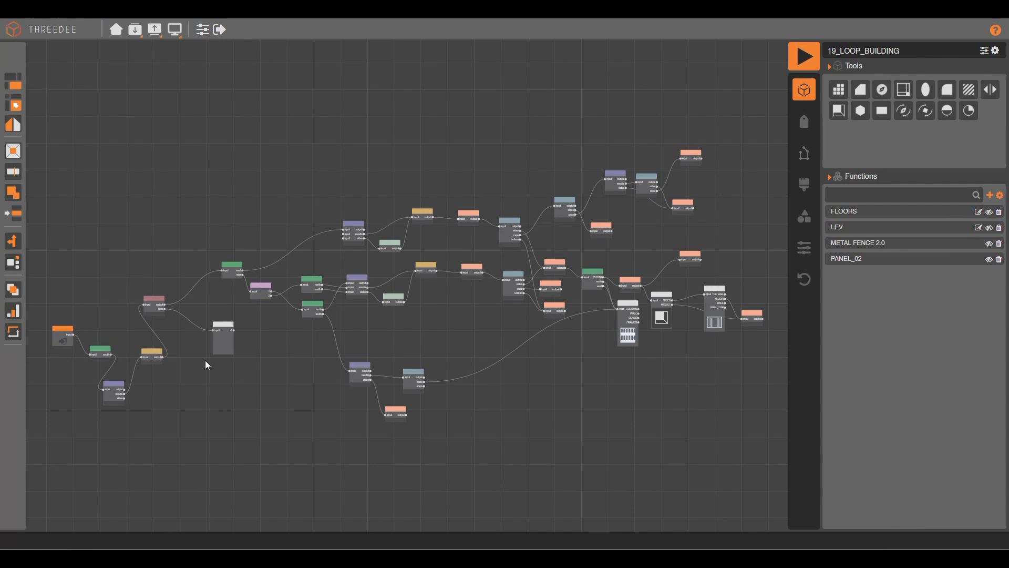
- Return to the node graph and open the FLOORS function for editing
scroll(261, 349, up, 6)
scroll(354, 331, down, 3)
scroll(345, 307, up, 3)
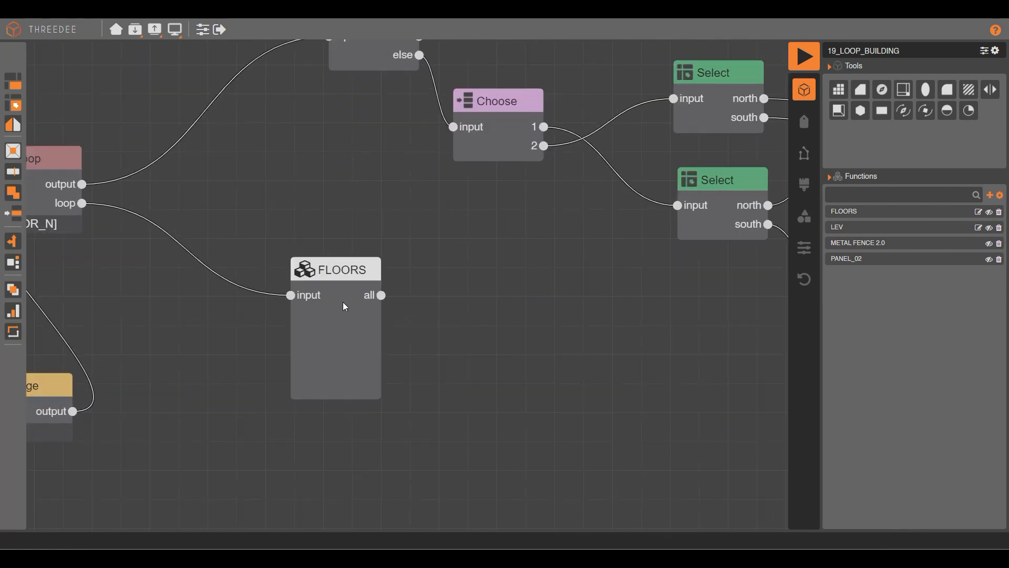
double_click(343, 300)
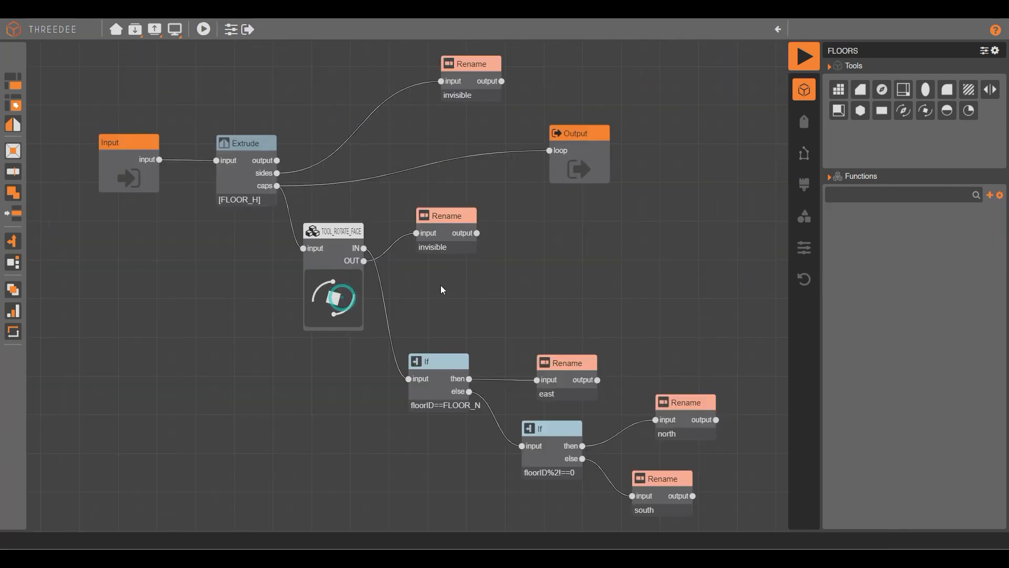
- Move TOOL_ROTATE_FACE and its downstream nodes away and disconnect its input from the Extrude's caps output
drag(347, 263, 304, 321)
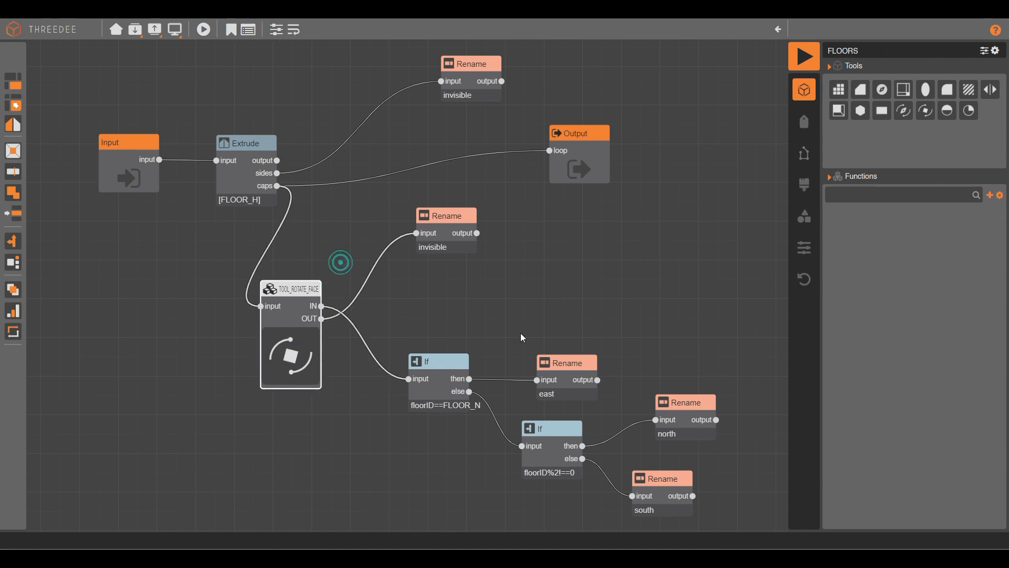
drag(432, 303, 558, 305)
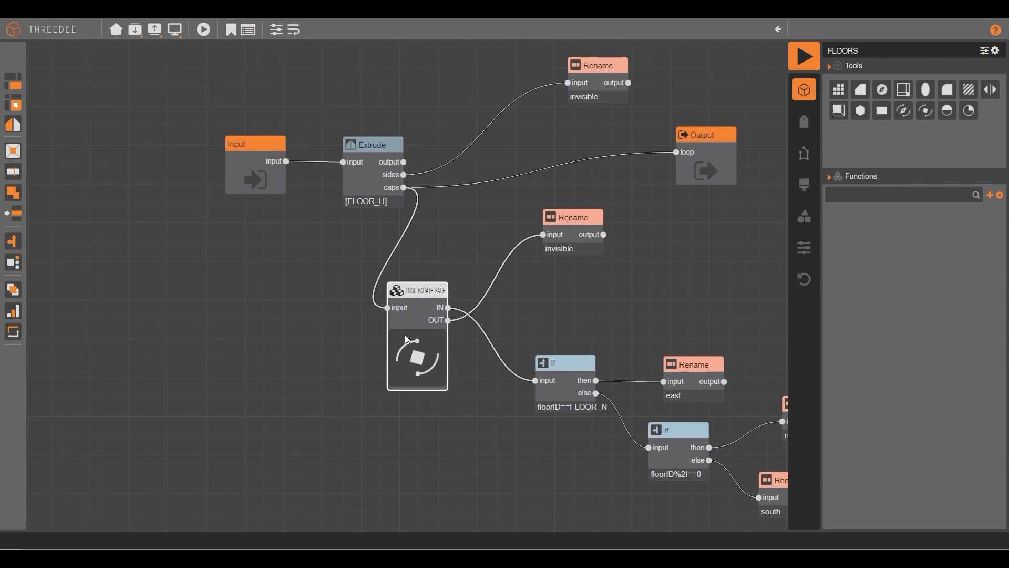
scroll(219, 229, down, 3)
drag(646, 428, 350, 232)
drag(351, 299, 402, 305)
scroll(388, 285, up, 4)
click(399, 302)
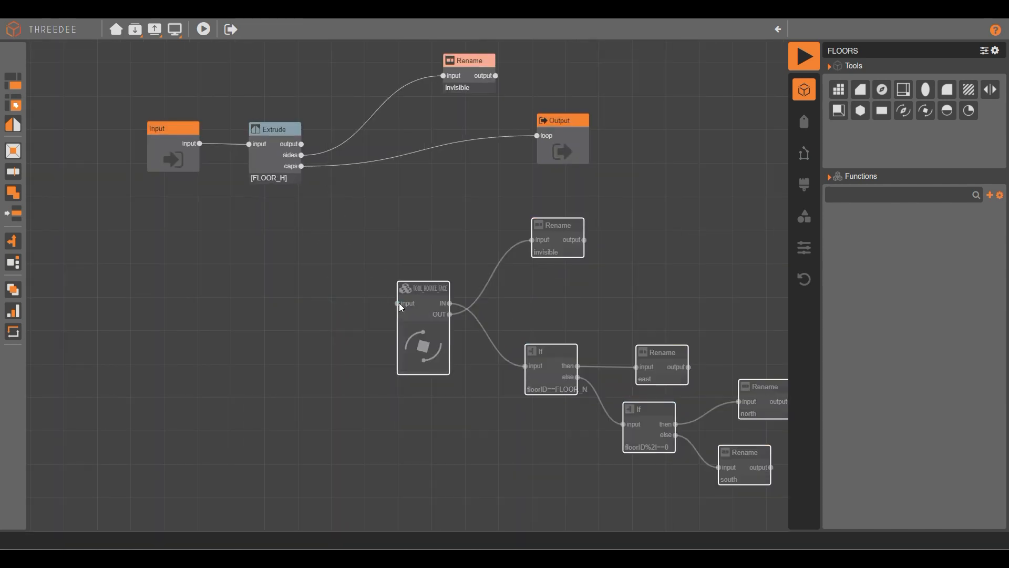
- Add a Choose node with choices 1 and 2 to the Extrude's caps, linking 2 to TOOL_ROTATE_FACE and 1 to the floorID==FLOOR_N If node
drag(301, 166, 311, 229)
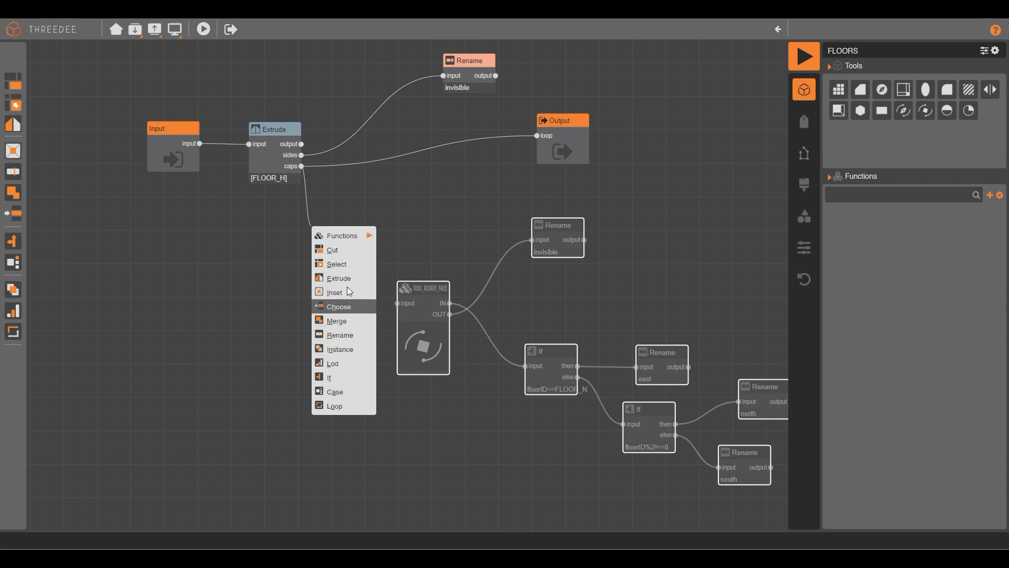
click(340, 307)
click(428, 250)
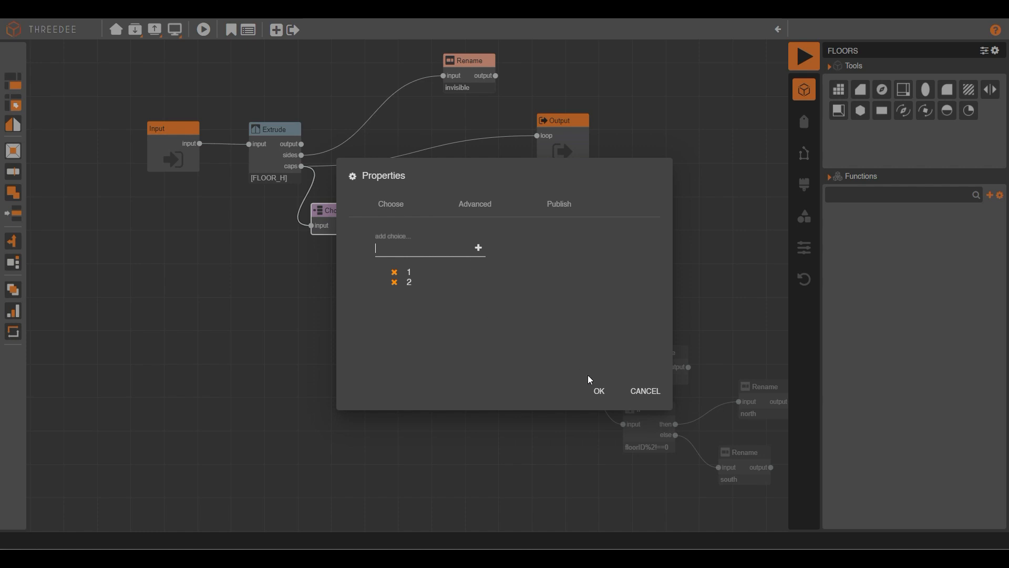
click(597, 390)
drag(363, 237, 397, 304)
drag(364, 227, 522, 366)
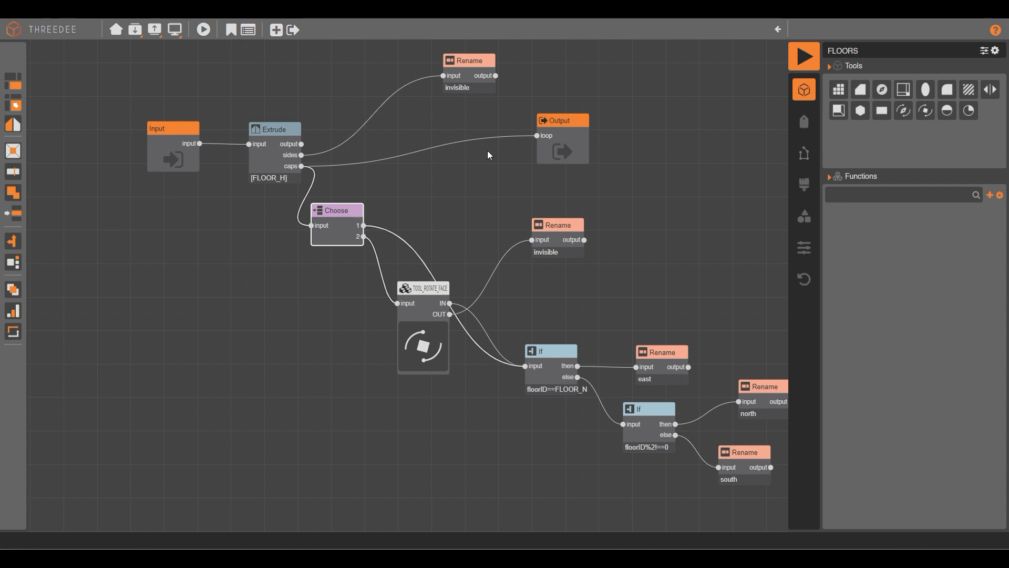
- Leave the FLOORS function and delete the Select, Inset and Merge nodes between Input and Loop
click(778, 32)
scroll(656, 299, down, 5)
scroll(361, 310, up, 3)
drag(405, 305, 243, 299)
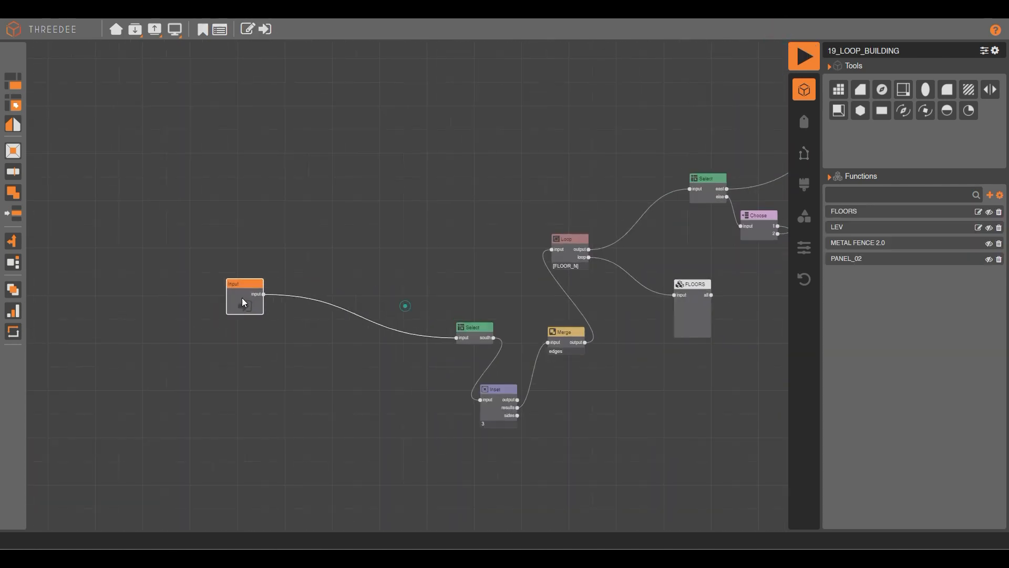
scroll(559, 401, up, 1)
drag(620, 450, 434, 293)
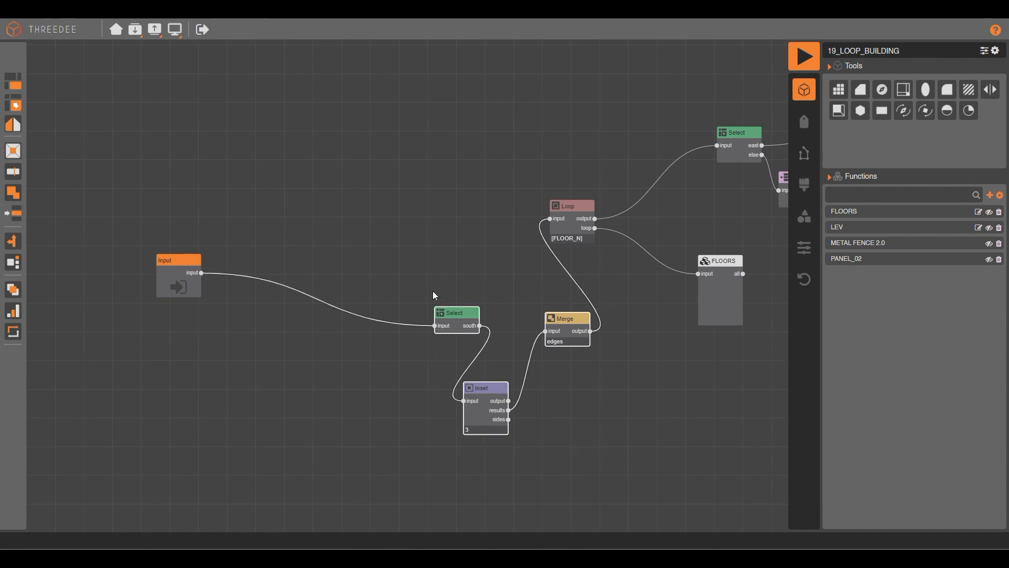
key(Delete)
- Find the LOW_LEVEL_00 function by searching for LOW in the function library and import it
click(136, 30)
click(156, 54)
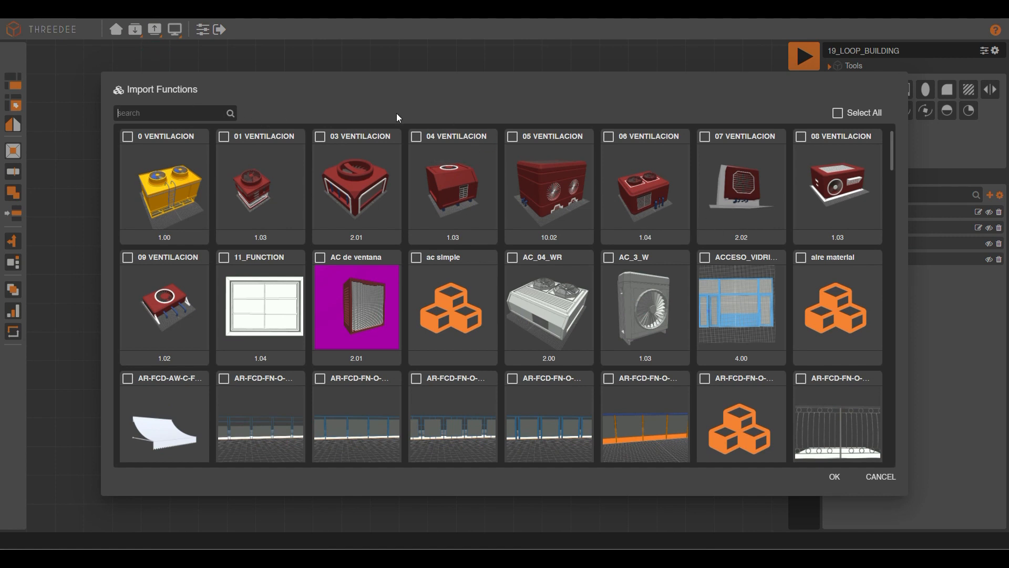
text(LOW)
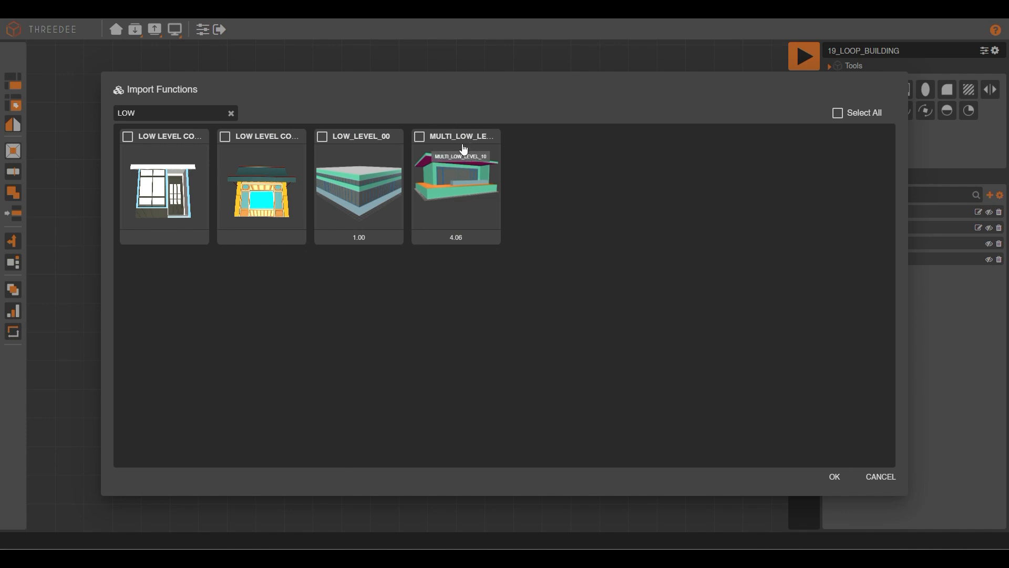
click(389, 174)
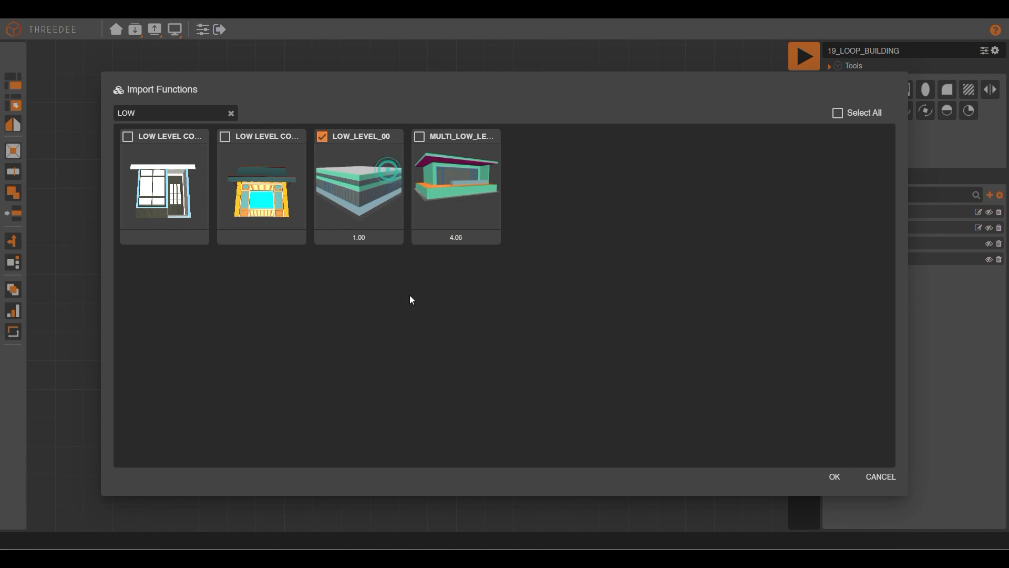
click(843, 482)
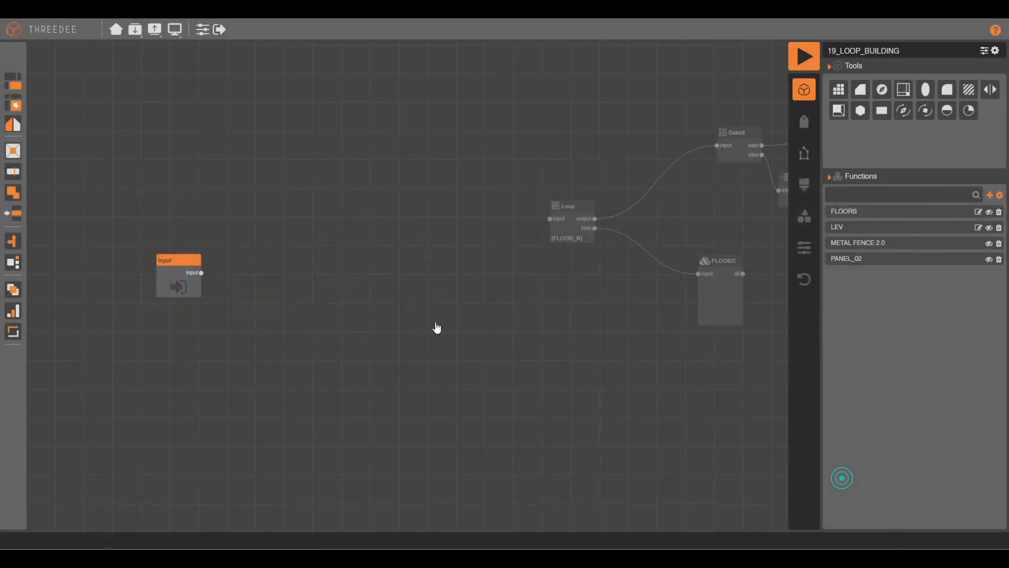
- Insert the LOW_LEVEL_00 node between Input and Loop, feeding the Loop from its caps output, and render the building
drag(250, 235, 584, 201)
mouse_move(316, 196)
click(396, 253)
scroll(473, 256, up, 3)
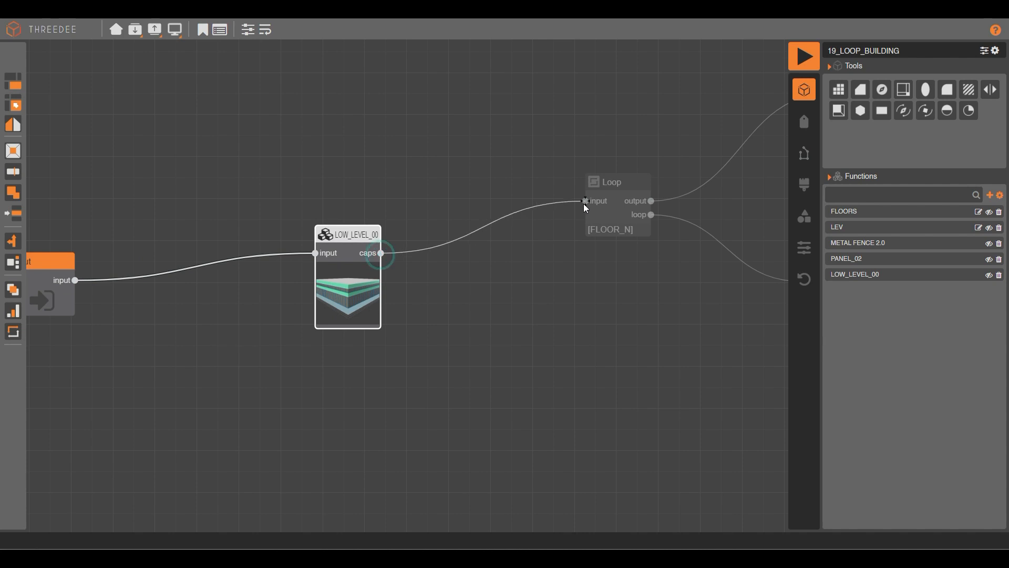
scroll(379, 264, down, 2)
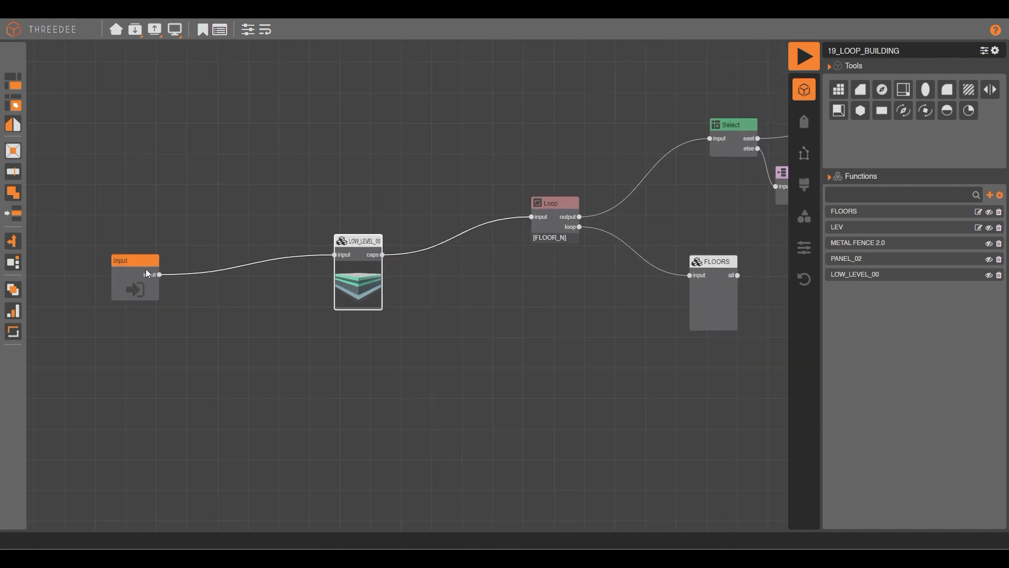
drag(148, 273, 189, 299)
scroll(388, 263, up, 2)
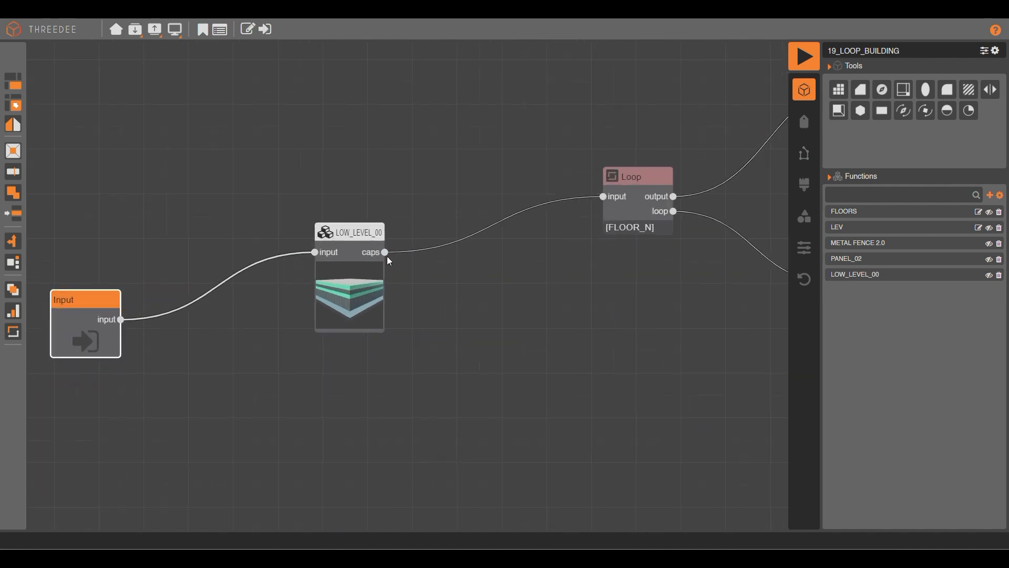
click(802, 56)
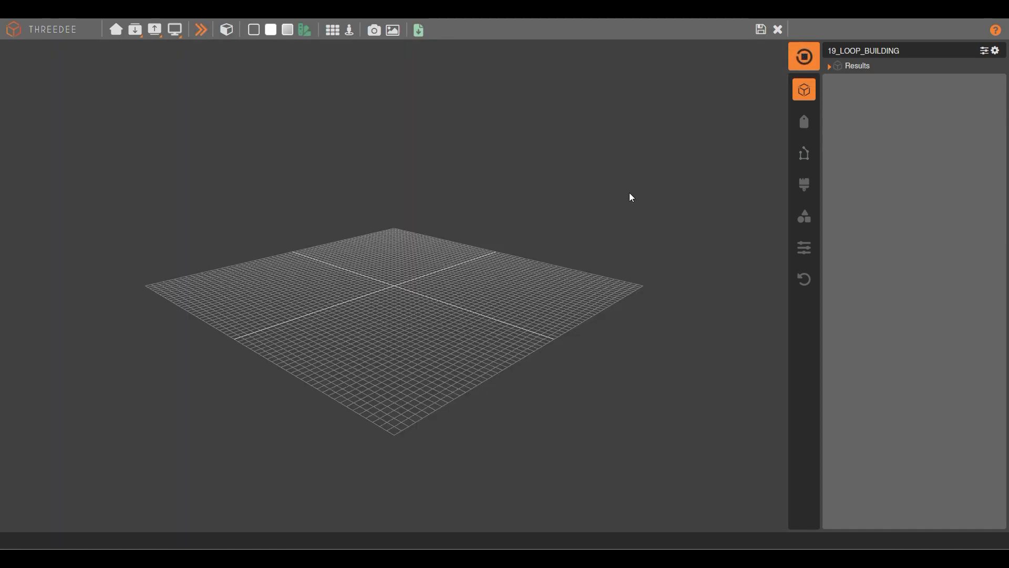
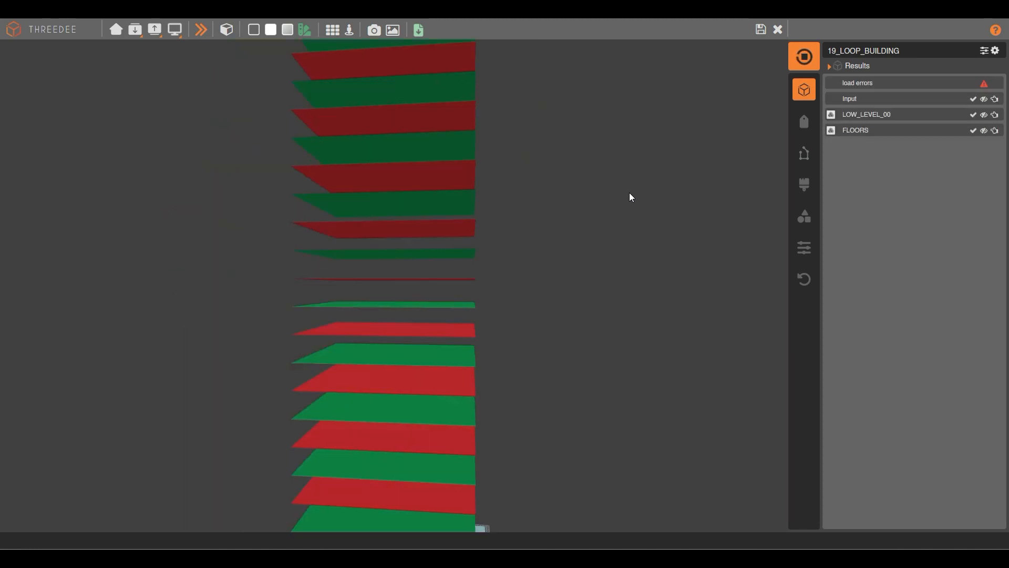
- Examine the rendered low-level base and how the tower's lowest floors sit above it from several angles
drag(277, 254, 420, 321)
scroll(496, 326, up, 5)
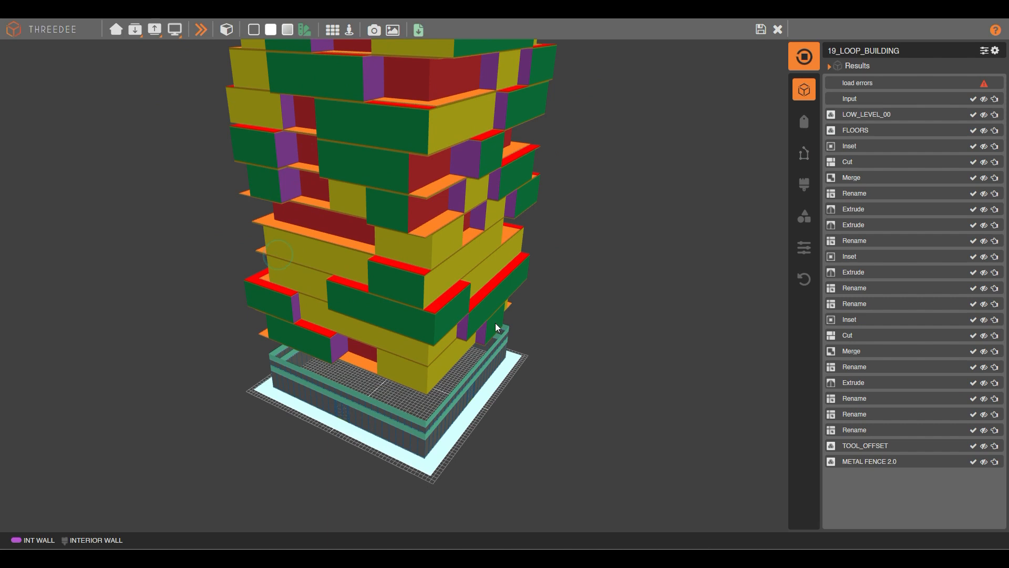
drag(505, 319, 473, 257)
drag(576, 313, 466, 325)
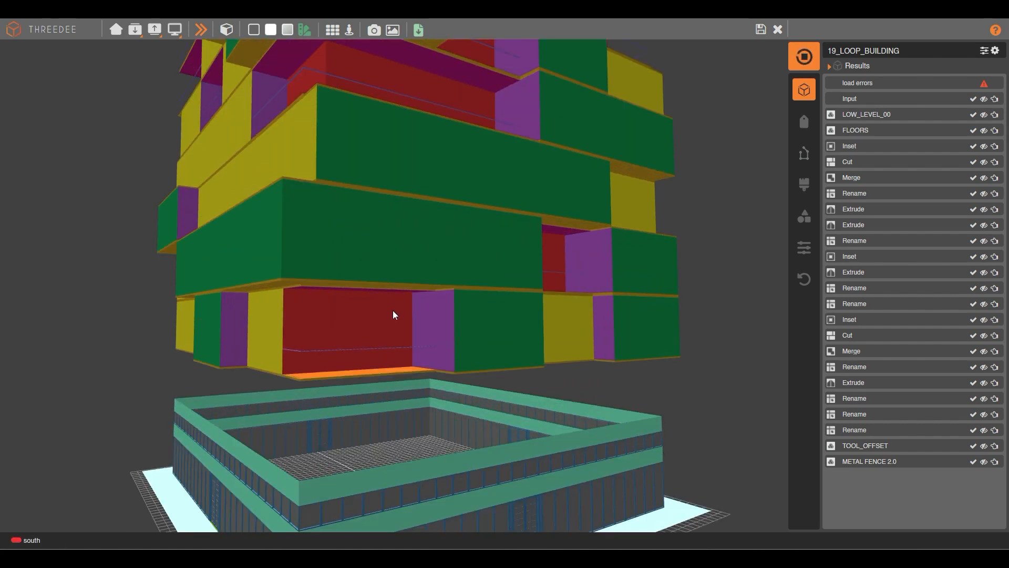
drag(435, 308, 389, 295)
scroll(377, 398, up, 6)
right_drag(395, 474, 424, 194)
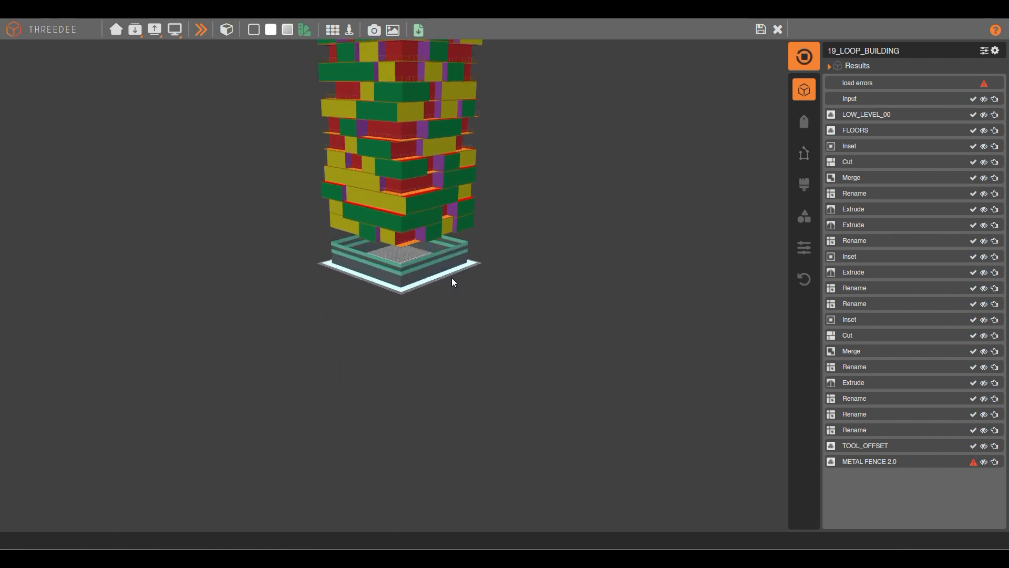
scroll(473, 231, up, 8)
drag(426, 325, 503, 312)
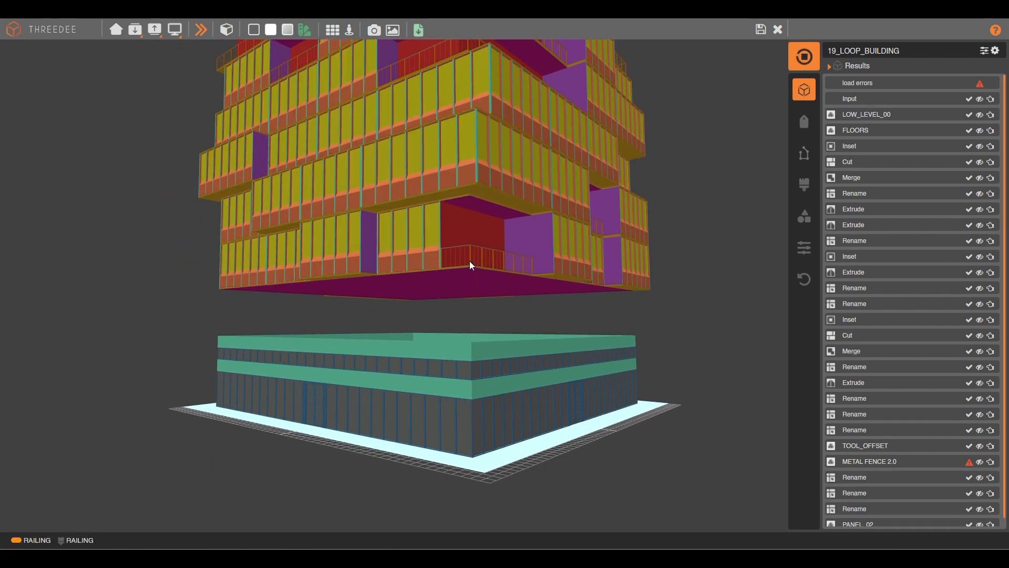
scroll(470, 263, down, 1)
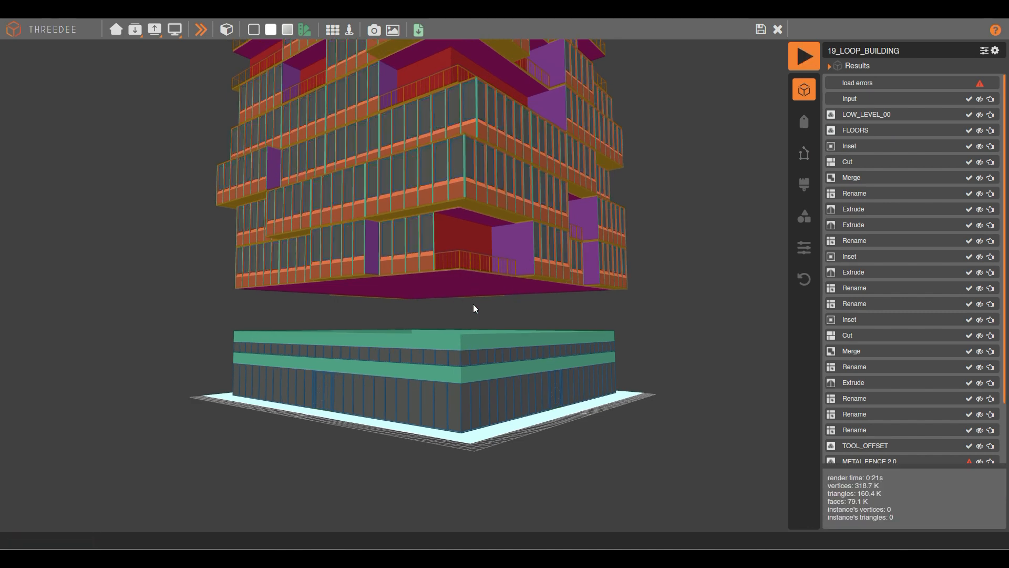
scroll(473, 303, up, 5)
right_drag(270, 219, 482, 317)
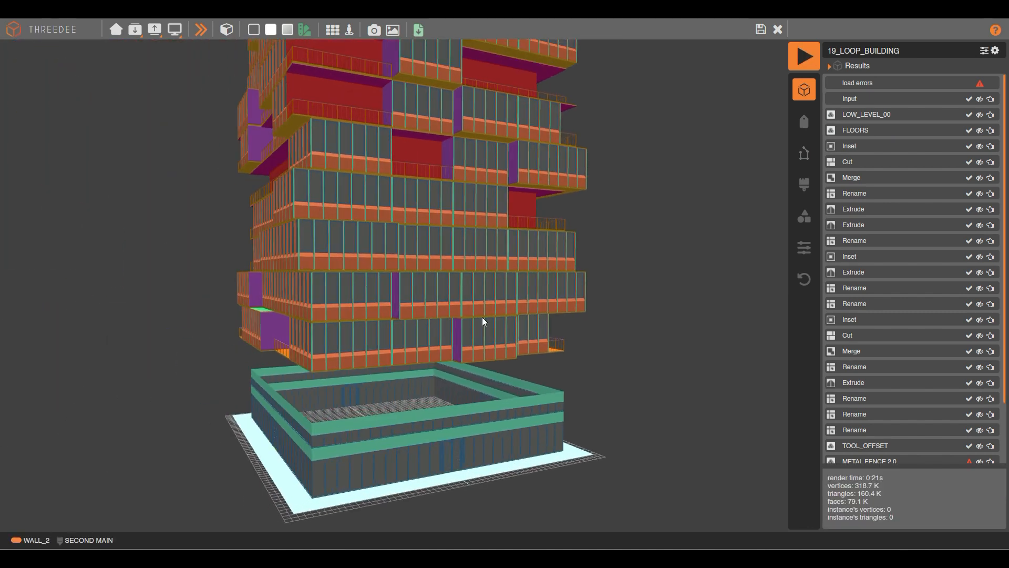
- Leave the rendered view and reposition the Loop and FLOORS nodes closer together, with Loop nearly level with LOW_LEVEL_00
drag(335, 327, 357, 329)
drag(451, 309, 552, 317)
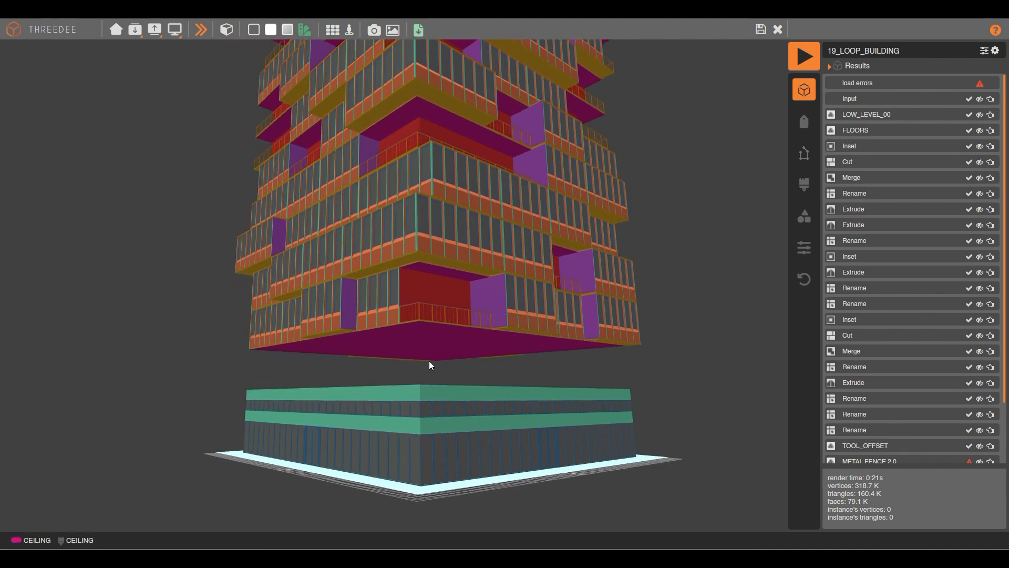
click(778, 32)
scroll(565, 394, down, 6)
scroll(525, 389, up, 3)
scroll(517, 351, up, 3)
drag(723, 256, 433, 260)
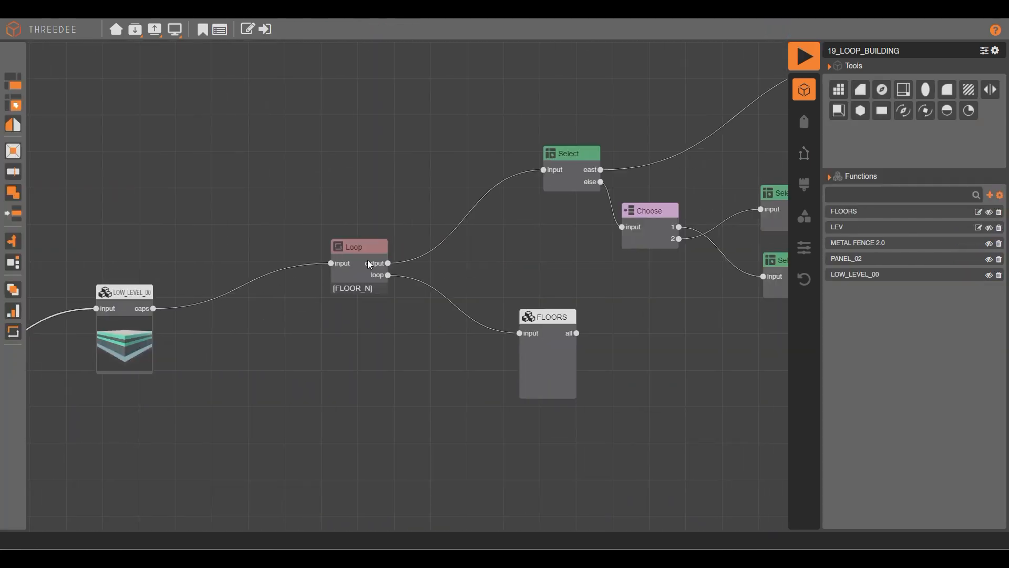
drag(368, 263, 361, 290)
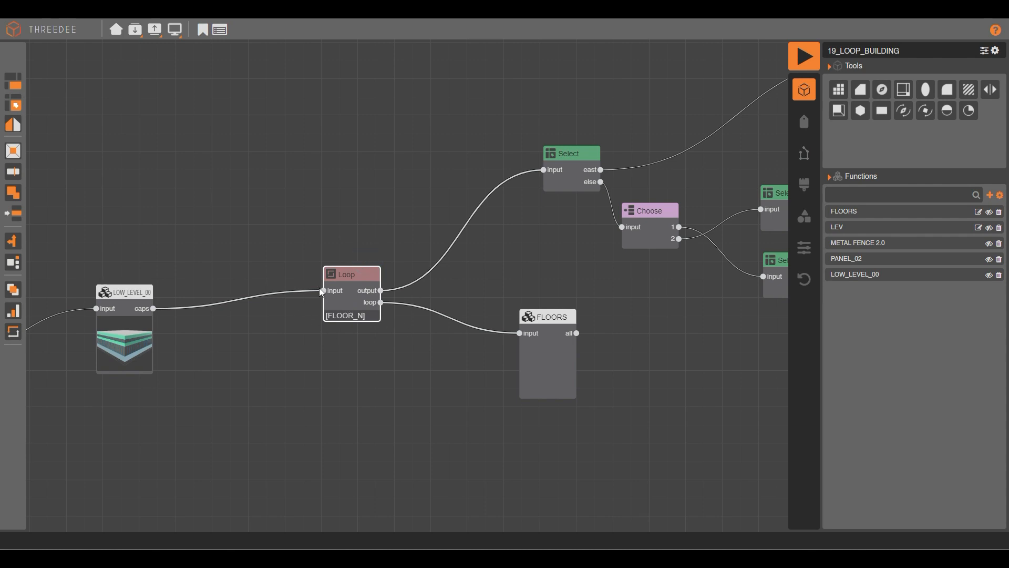
drag(559, 323, 453, 364)
drag(354, 284, 357, 315)
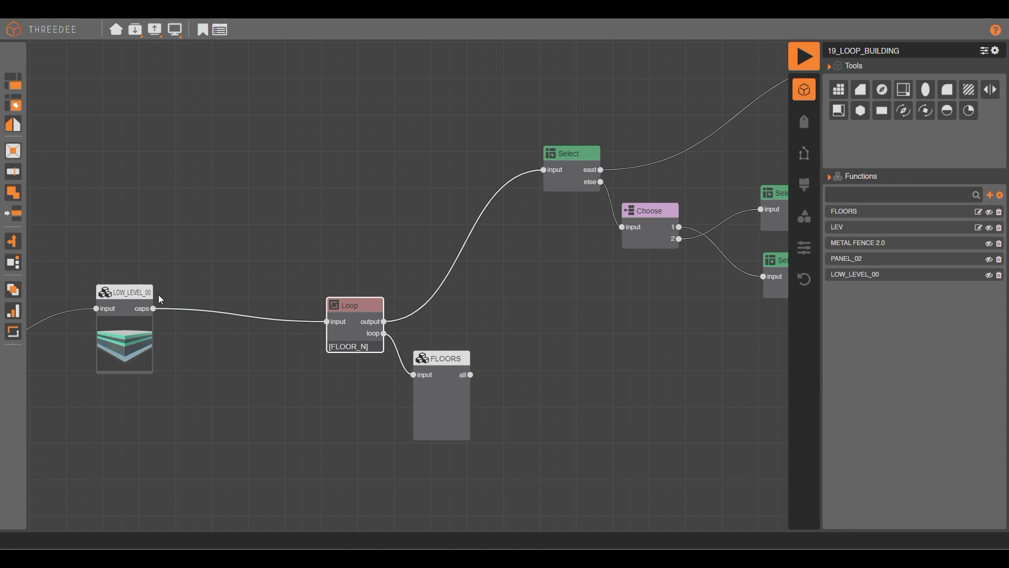
- Try feeding LOW_LEVEL_00's caps output into the Choose node as well, then render the building and inspect its base
drag(153, 307, 531, 233)
scroll(346, 254, down, 3)
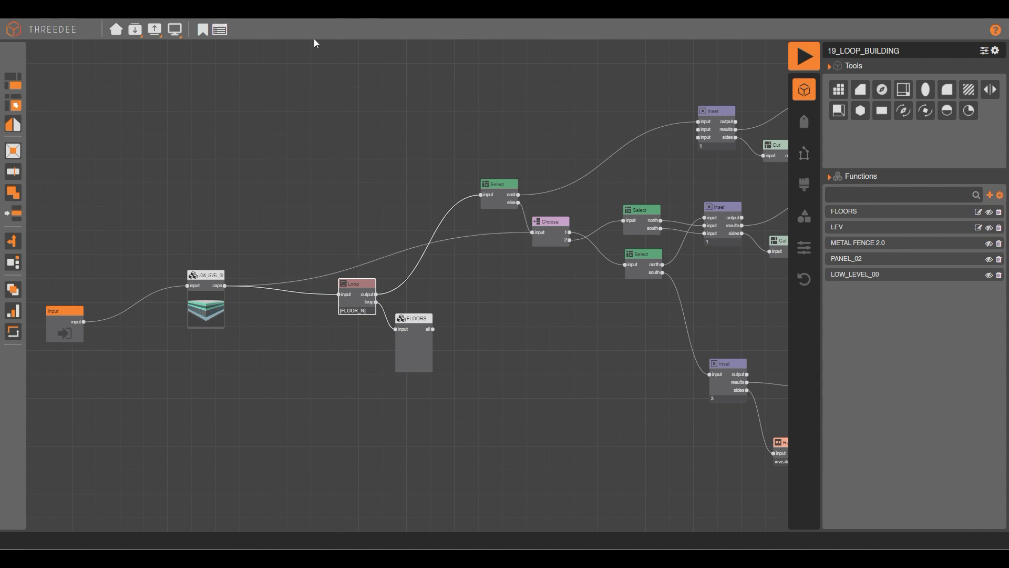
click(803, 57)
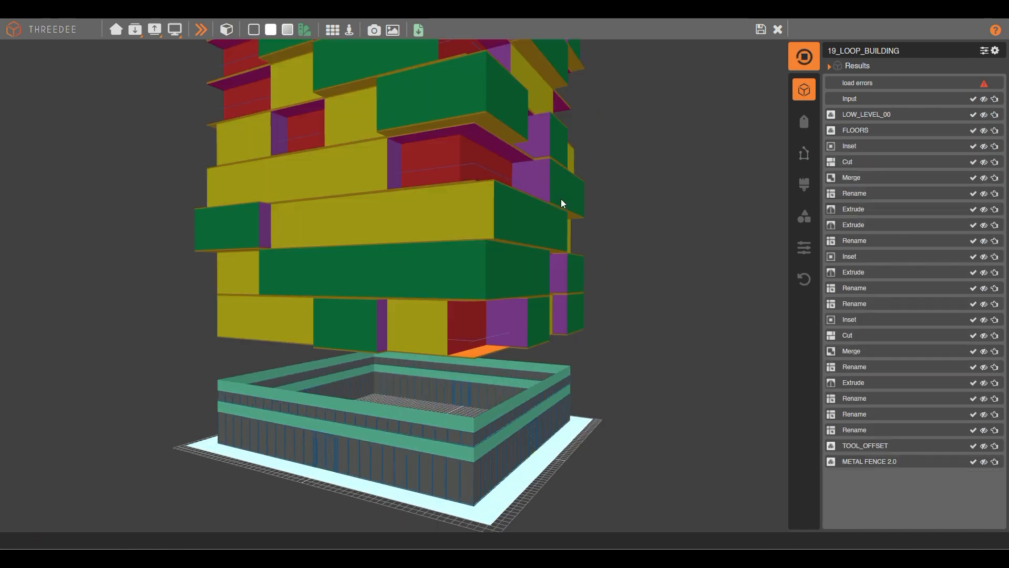
scroll(552, 289, down, 10)
right_drag(468, 196, 527, 173)
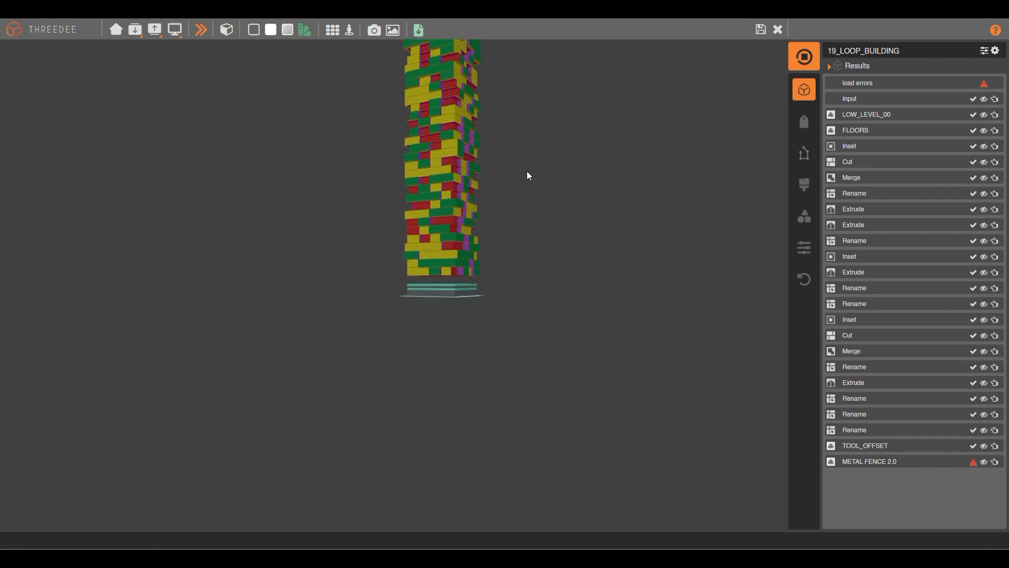
scroll(515, 284, up, 6)
scroll(557, 309, up, 5)
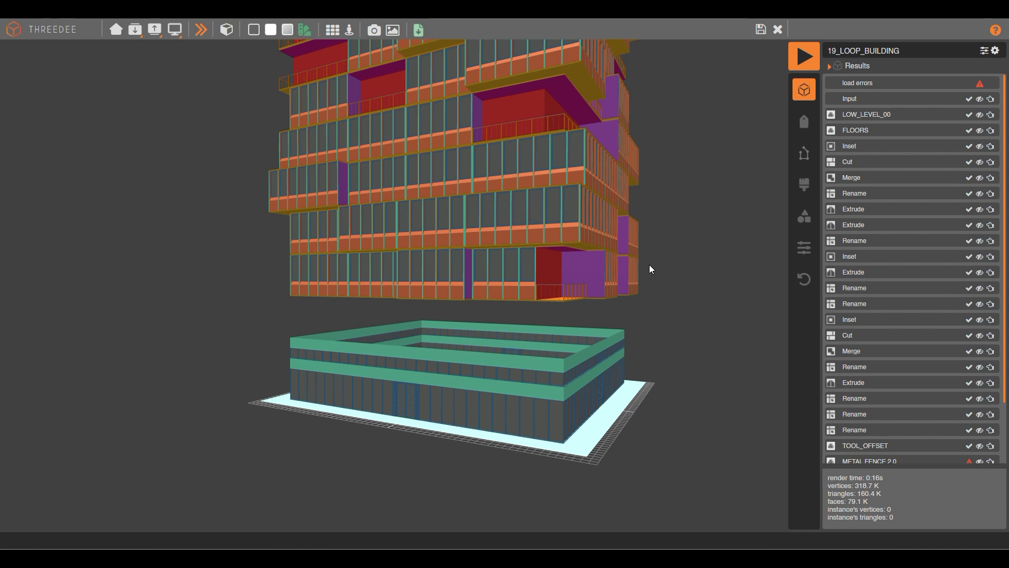
drag(693, 237, 560, 240)
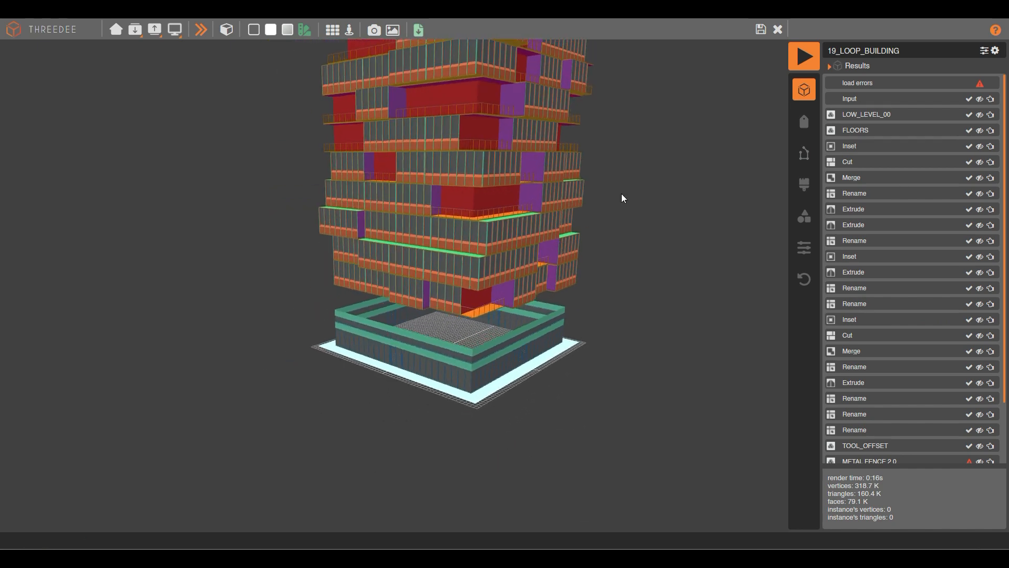
- Return to the graph and remove the connection between LOW_LEVEL_00's caps output and the Choose node
click(777, 29)
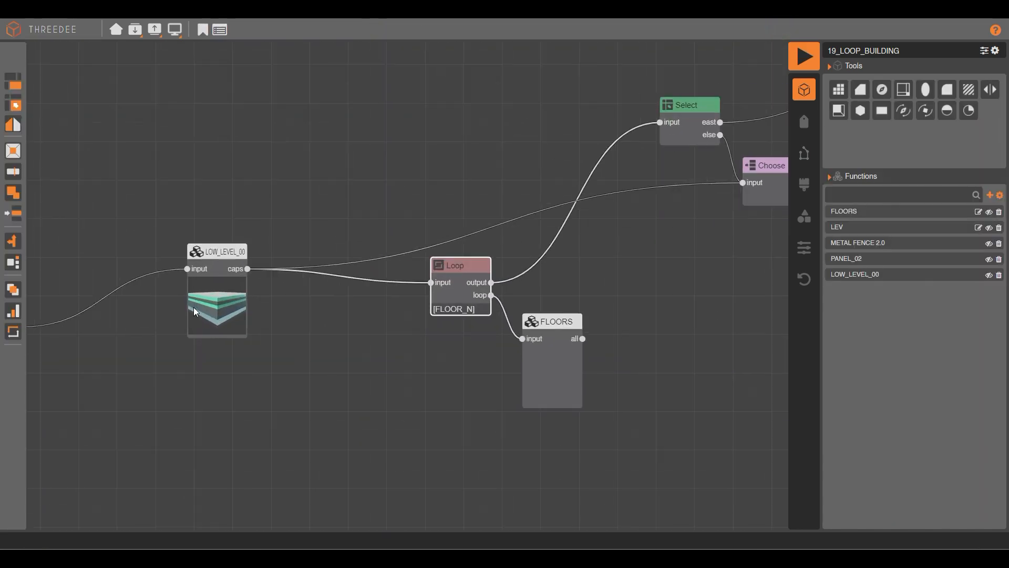
drag(194, 310, 193, 320)
drag(742, 183, 389, 179)
- Add an Extrude node to LOW_LEVEL_00's caps output with the amount method set to -FLOOR_H, and feed its caps into the Loop
drag(214, 300, 287, 173)
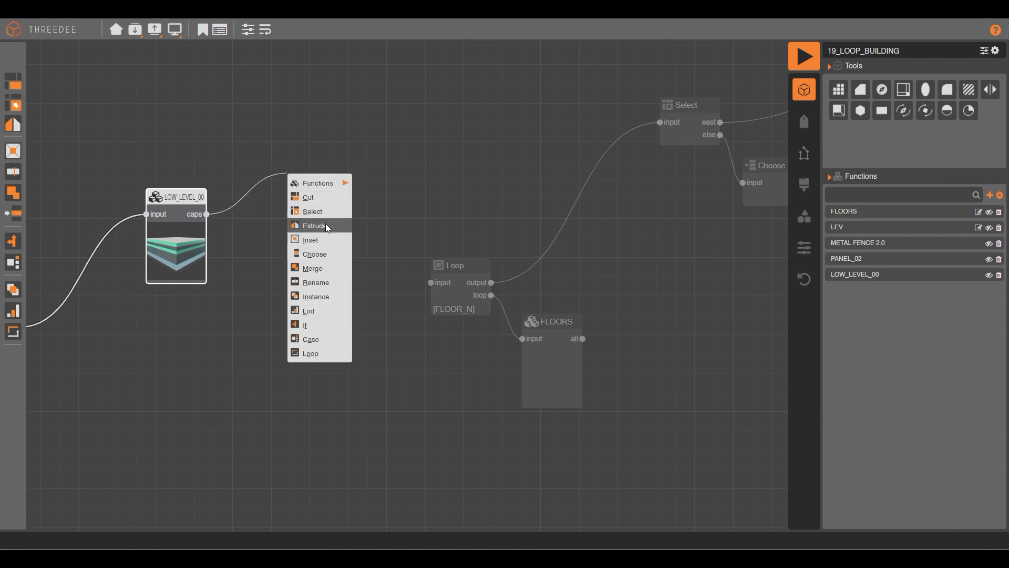
click(327, 227)
click(402, 247)
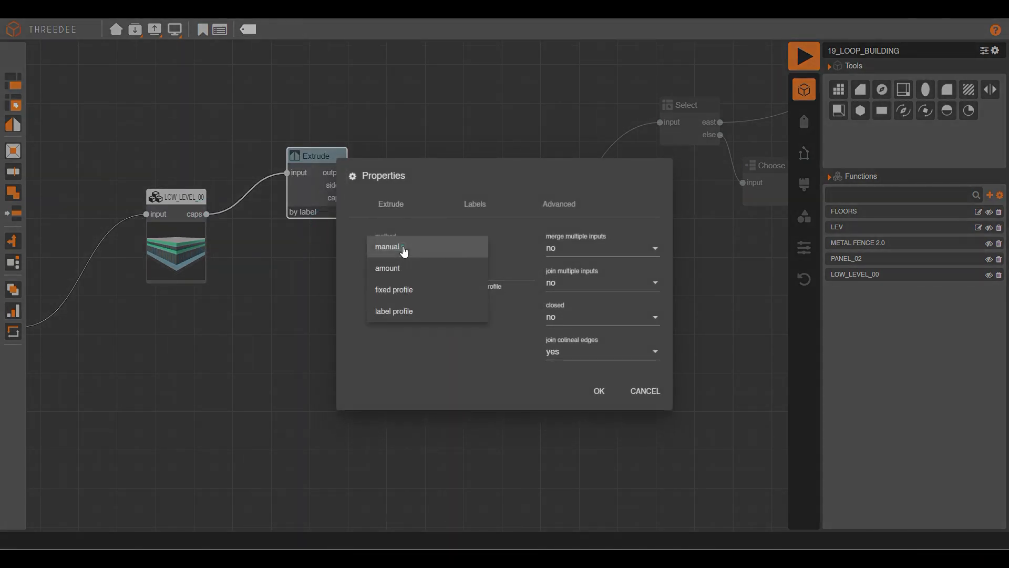
click(426, 277)
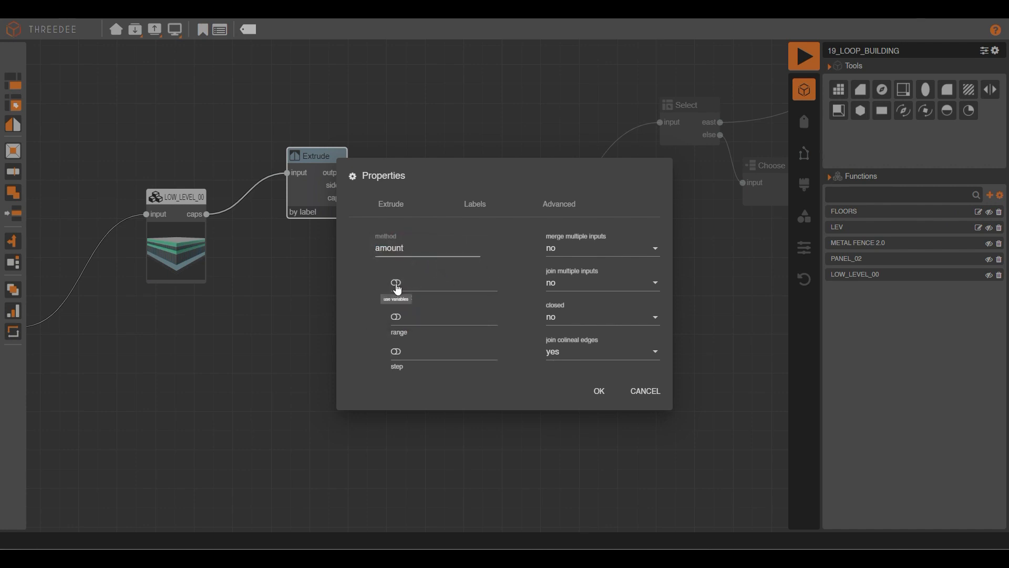
click(395, 282)
click(434, 284)
click(433, 284)
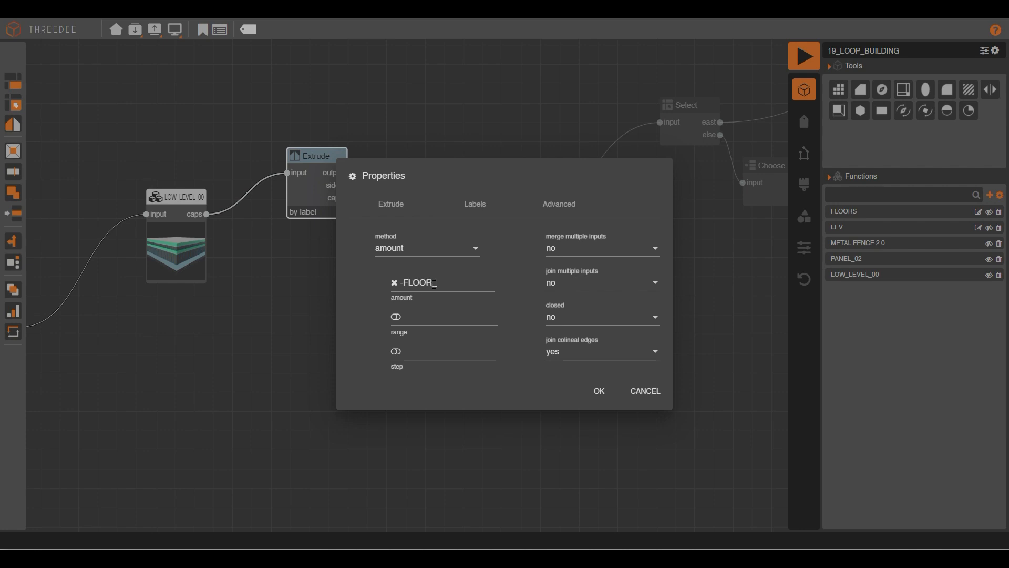
click(608, 394)
drag(348, 199, 430, 282)
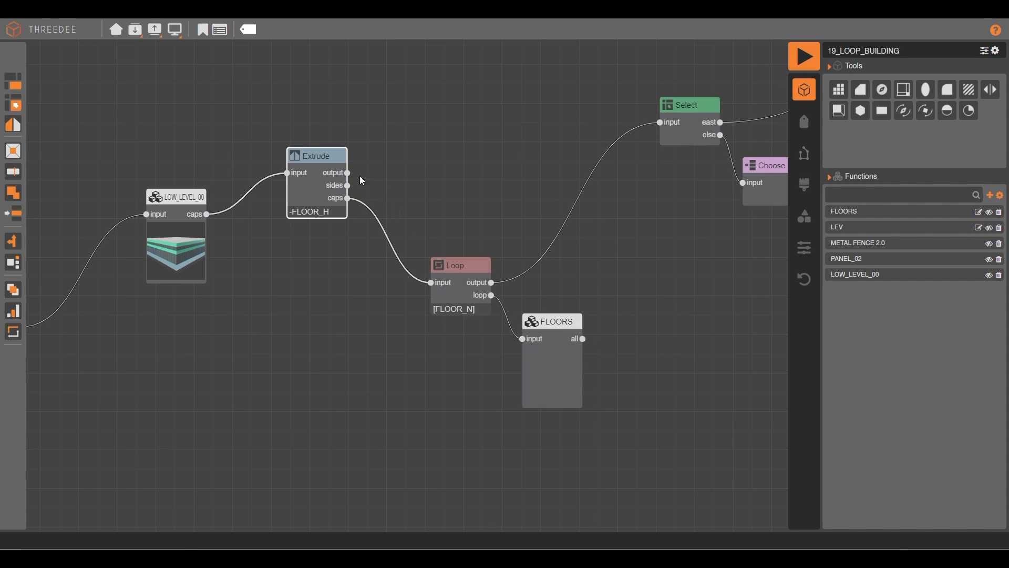
- Add a Rename node to the new Extrude's sides output and label all its faces invisible
drag(348, 185, 421, 146)
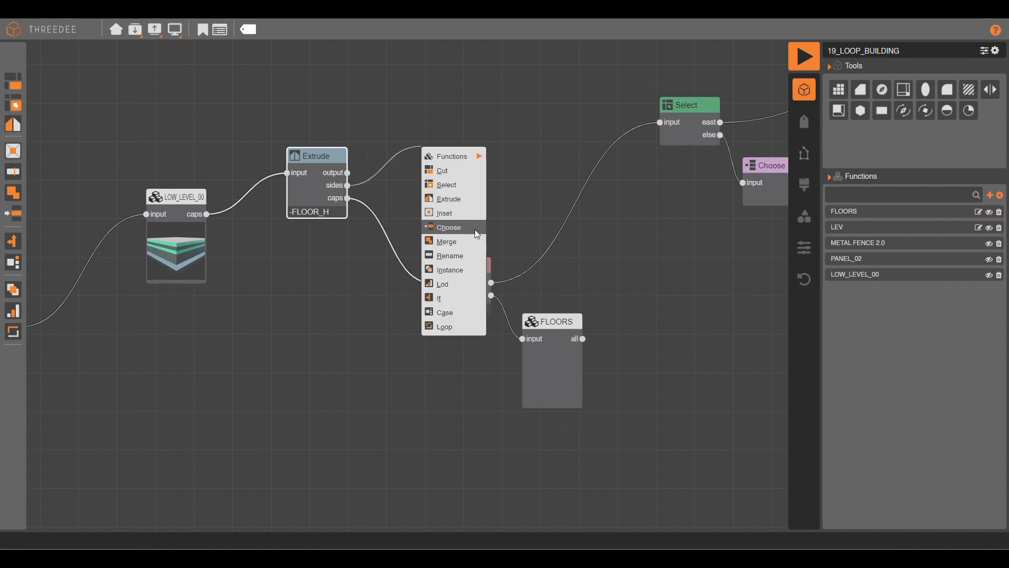
click(459, 257)
click(413, 277)
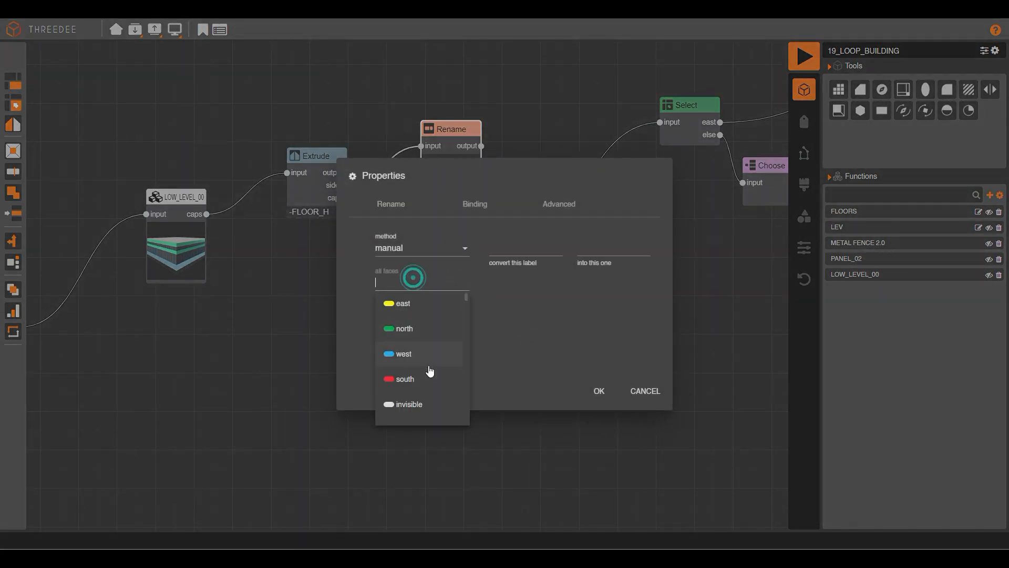
click(420, 404)
click(599, 391)
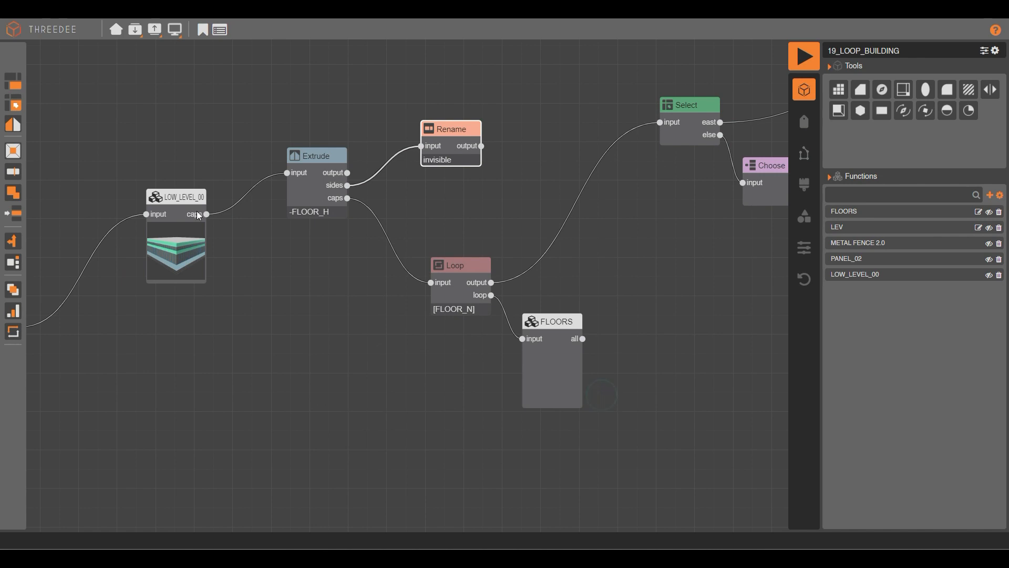
- Add a Rename node to LOW_LEVEL_00's caps output and label all its faces WALK ON ROOF
drag(206, 214, 247, 314)
click(298, 423)
click(400, 283)
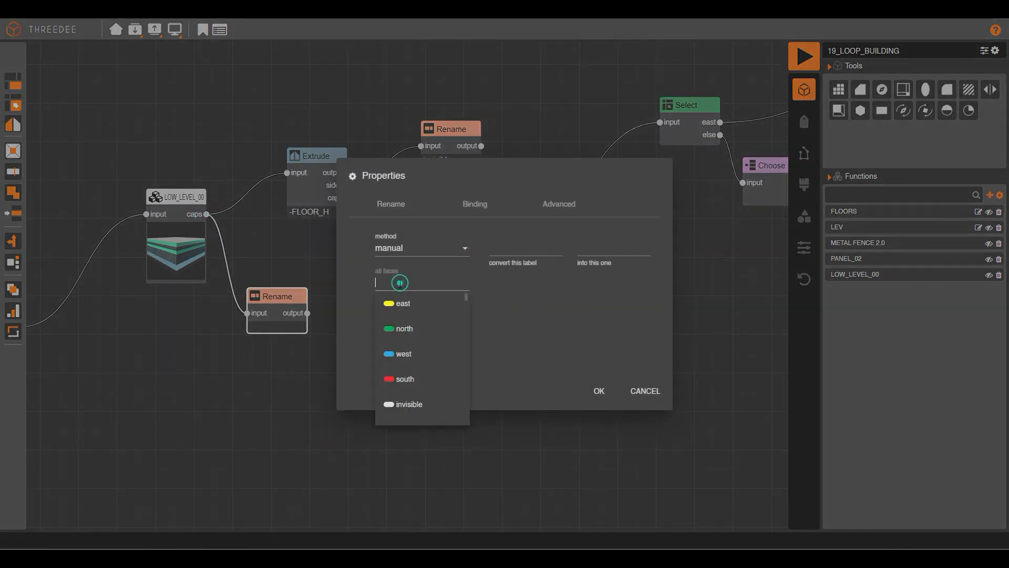
text(W)
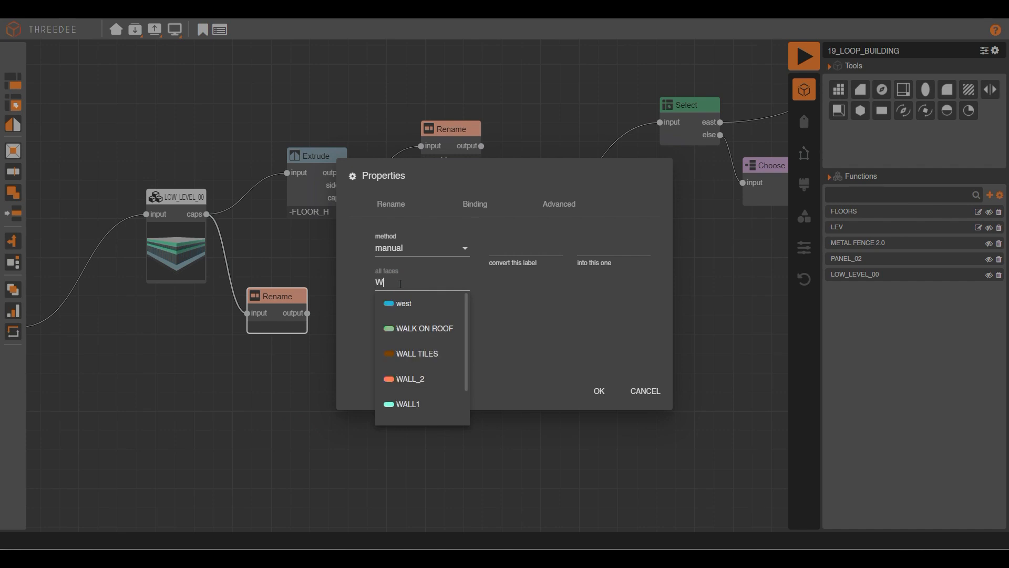
click(425, 329)
click(600, 391)
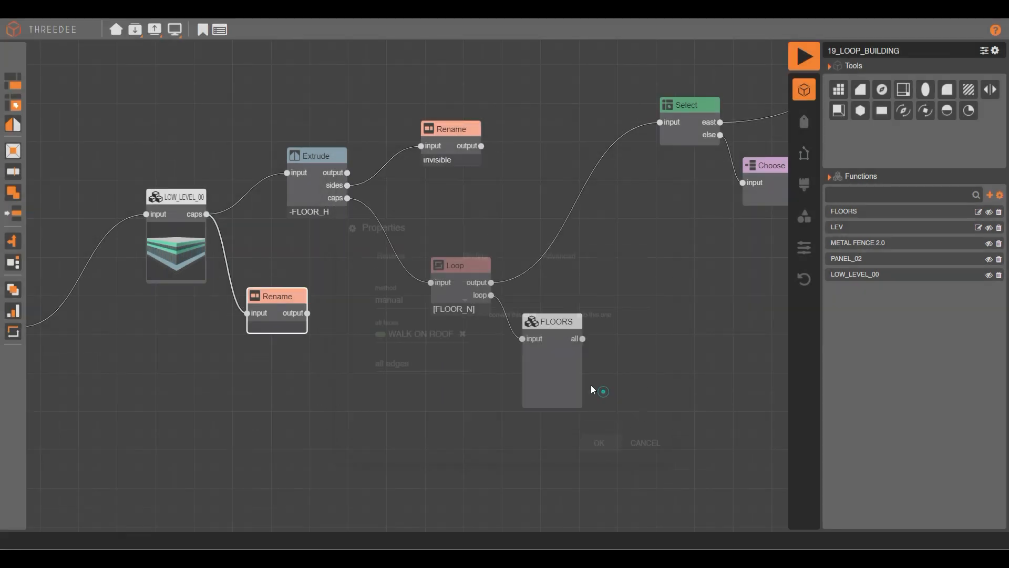
- Render the building and examine how the tower's lowest floors meet the low-level base
click(804, 57)
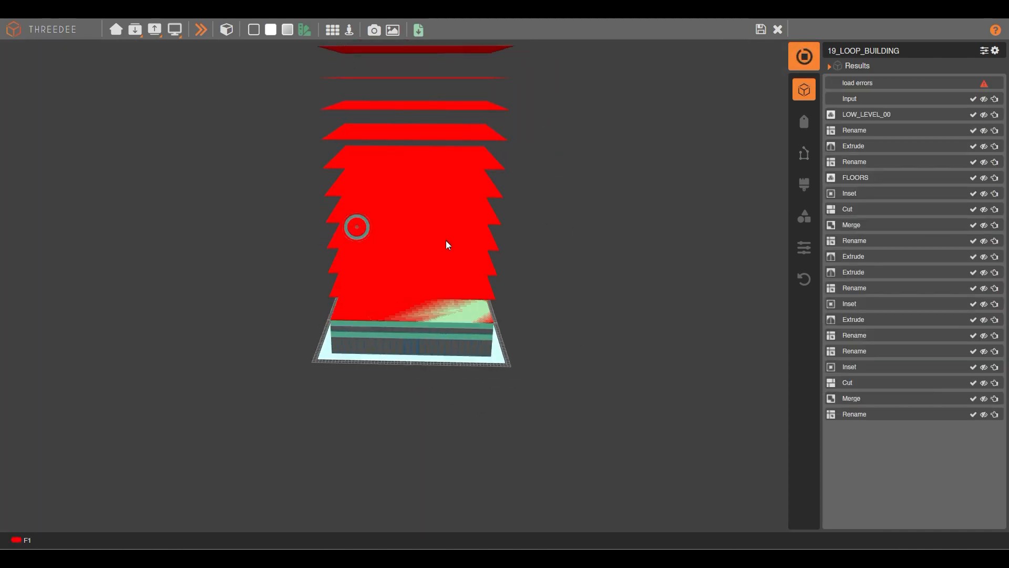
drag(408, 331, 456, 392)
scroll(377, 346, up, 3)
mouse_move(377, 344)
mouse_down()
mouse_move(491, 437)
mouse_move(382, 337)
mouse_move(493, 318)
mouse_move(512, 328)
mouse_move(531, 374)
mouse_up()
scroll(383, 341, up, 5)
scroll(385, 330, down, 5)
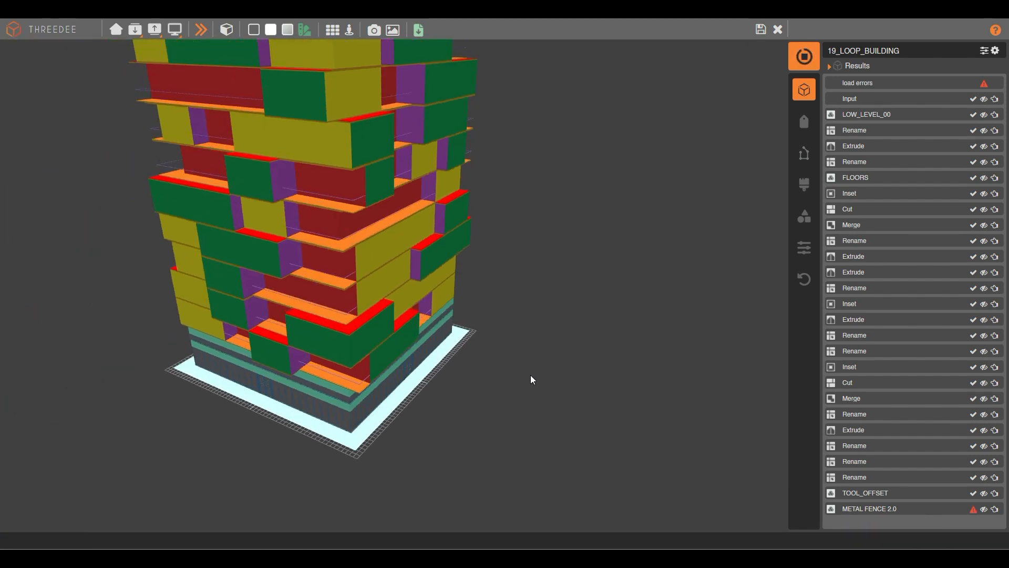
scroll(529, 374, down, 3)
mouse_move(511, 324)
mouse_down()
mouse_move(467, 246)
mouse_move(534, 458)
mouse_move(456, 271)
mouse_move(357, 277)
mouse_move(487, 286)
mouse_up()
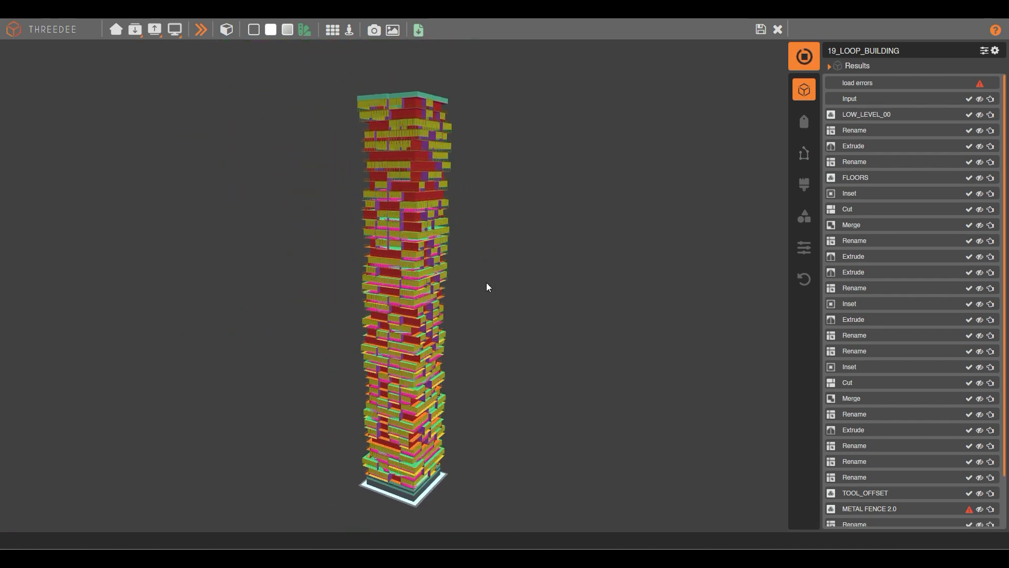
- Inspect the recessed walls behind the balconies, selecting faces to check their label and source node
scroll(418, 292, up, 5)
scroll(419, 292, up, 10)
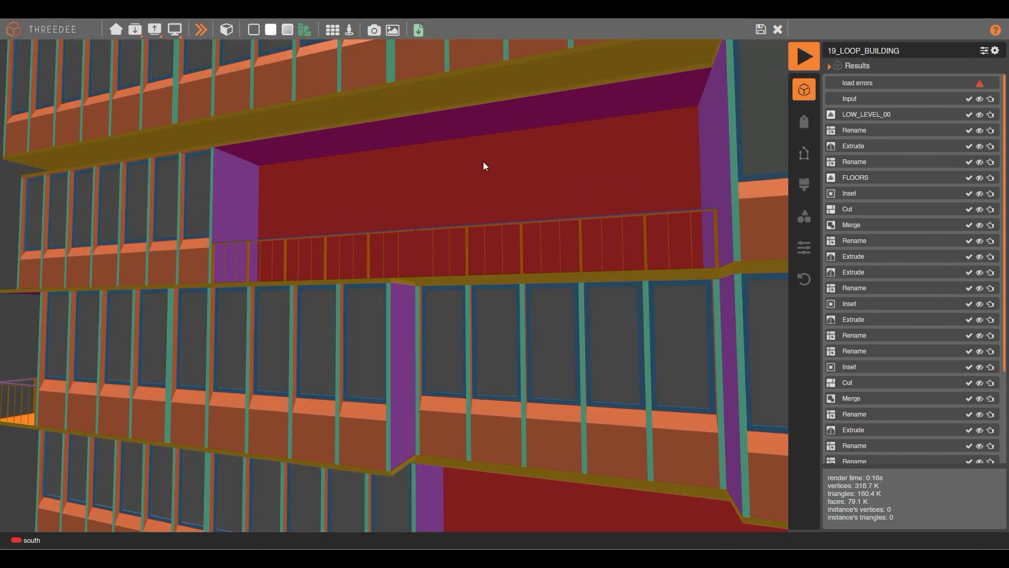
click(483, 166)
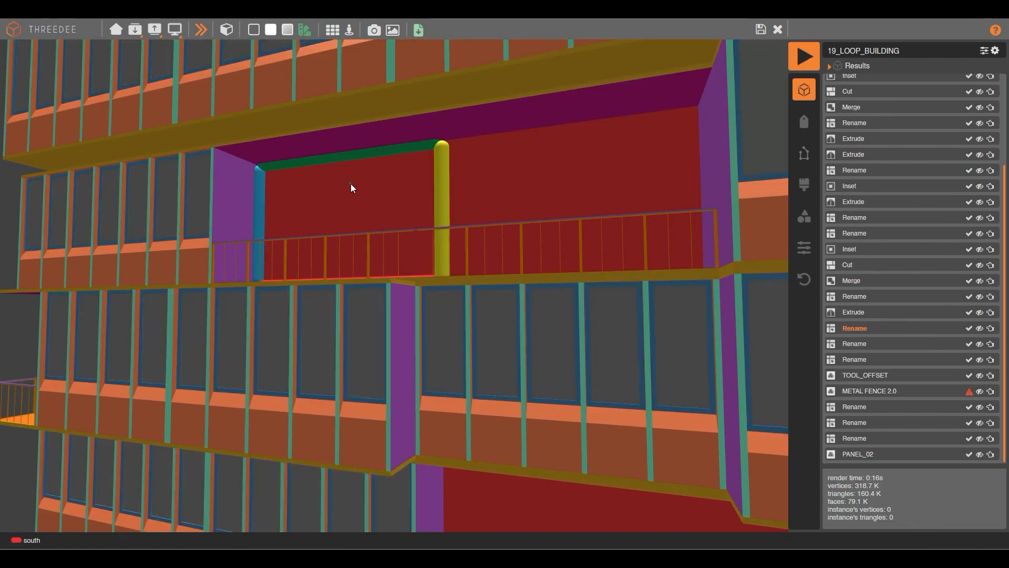
drag(352, 187, 494, 305)
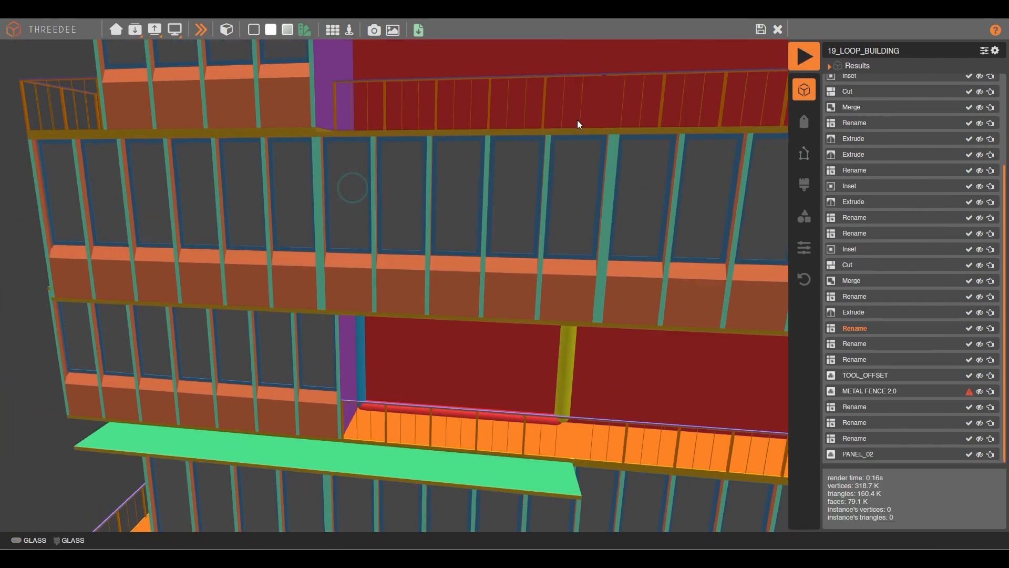
right_drag(577, 119, 474, 281)
drag(312, 216, 396, 200)
click(474, 205)
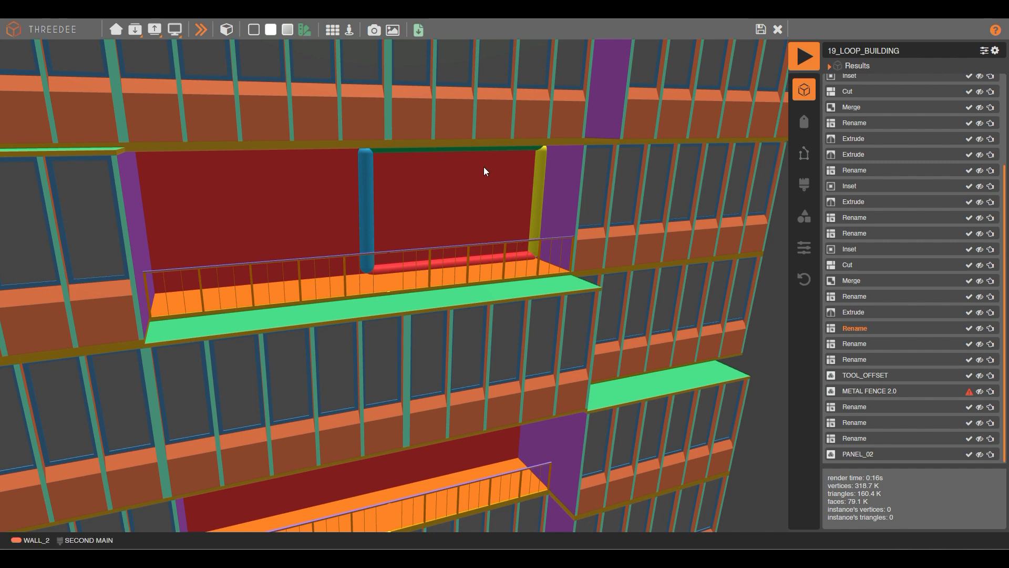
- Save the rendered result, return to the graph and add a south output to the Select node with the FLOOR, north and east outputs
click(761, 30)
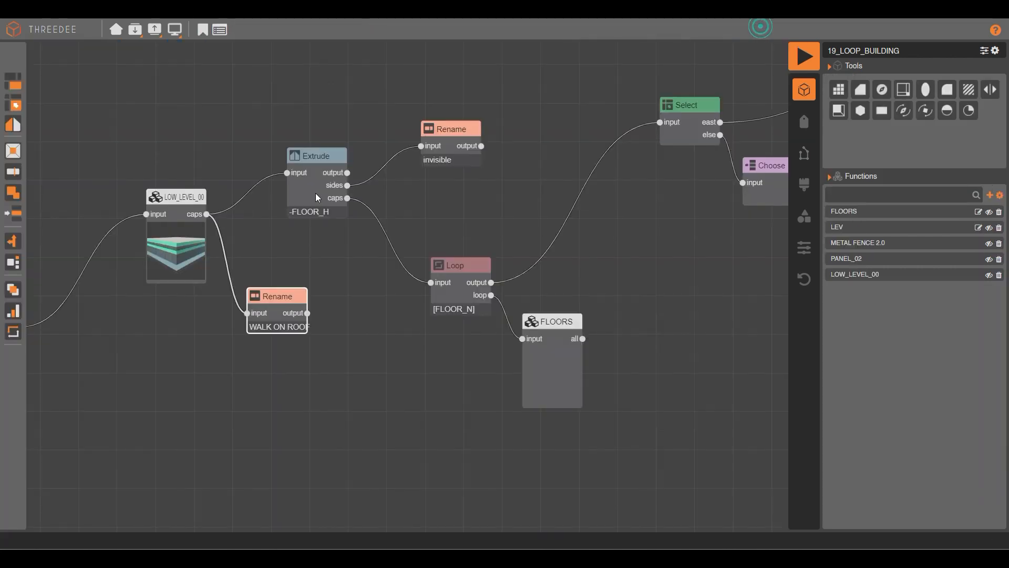
scroll(329, 197, down, 7)
scroll(450, 162, up, 8)
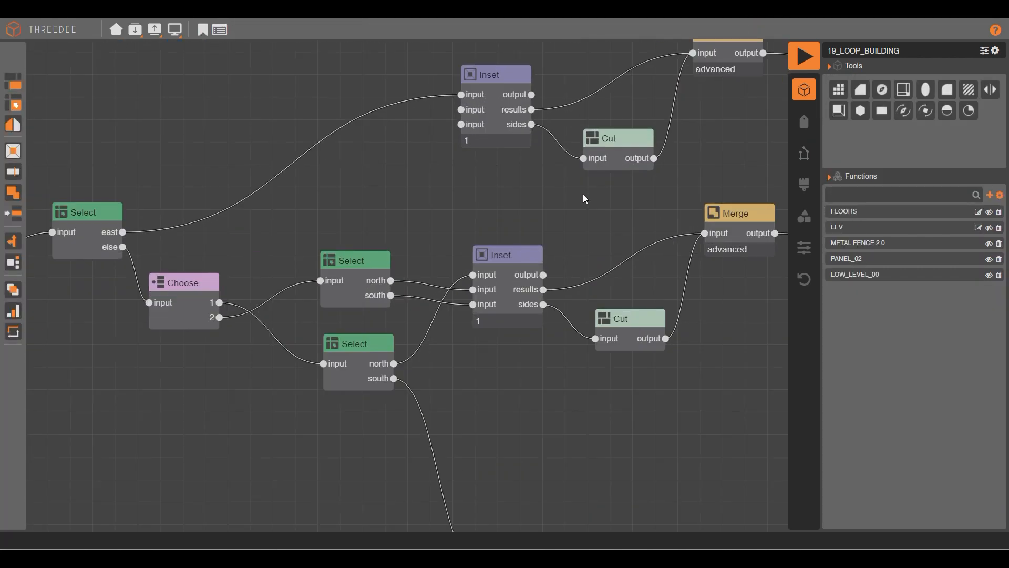
drag(584, 203, 356, 237)
scroll(443, 260, down, 3)
scroll(670, 273, up, 4)
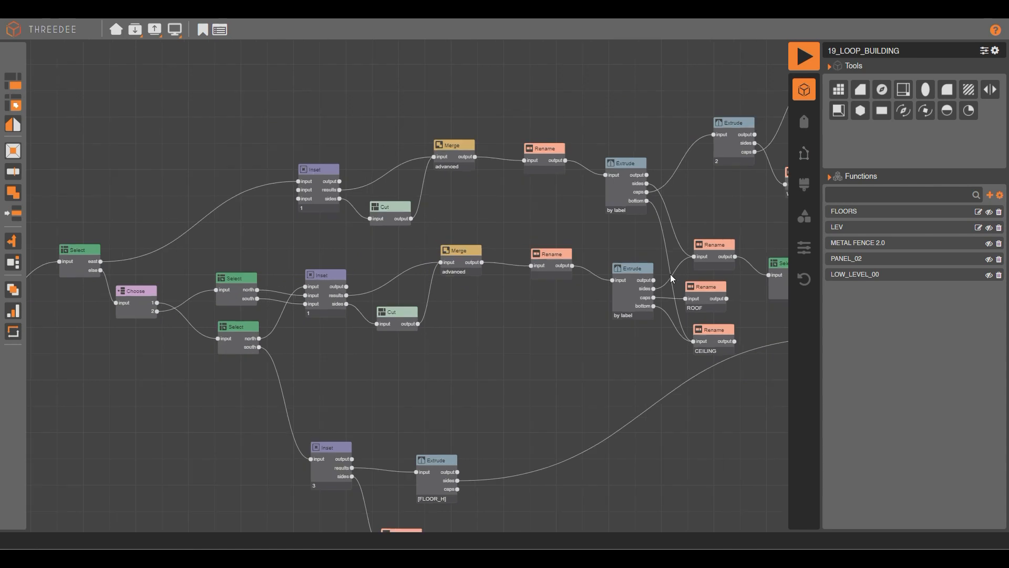
drag(677, 251, 317, 394)
drag(586, 430, 548, 226)
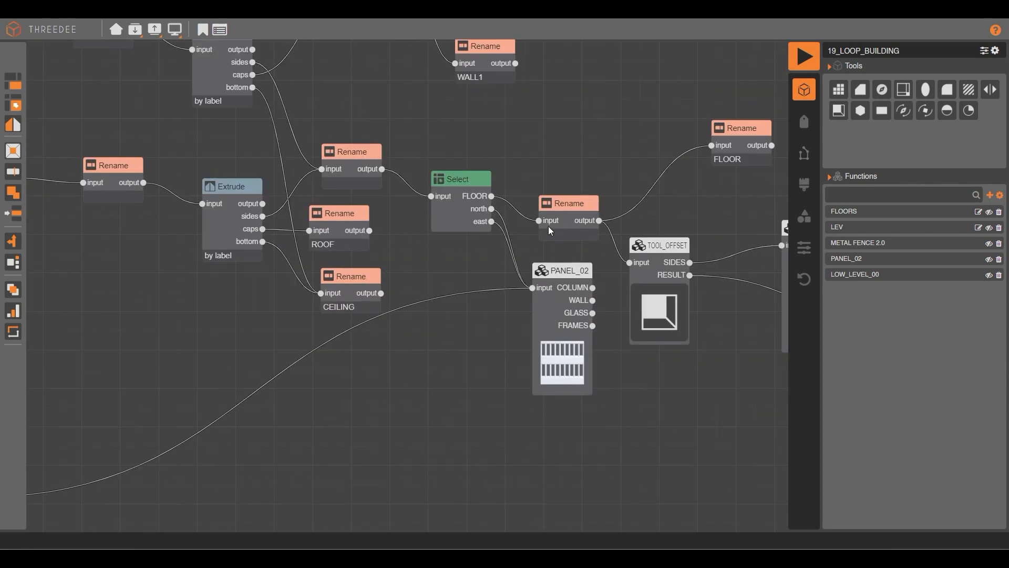
click(460, 198)
click(247, 30)
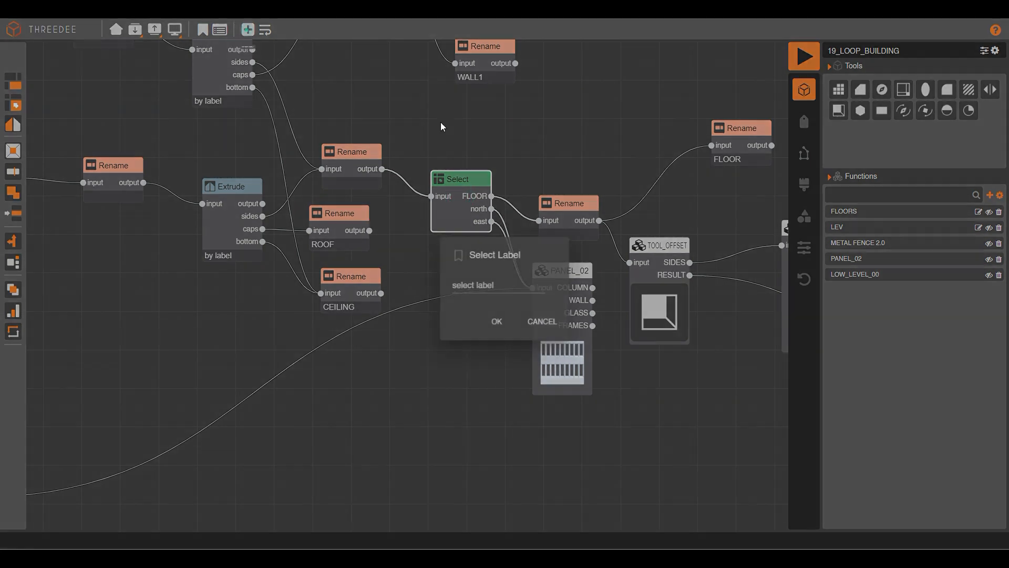
text(S)
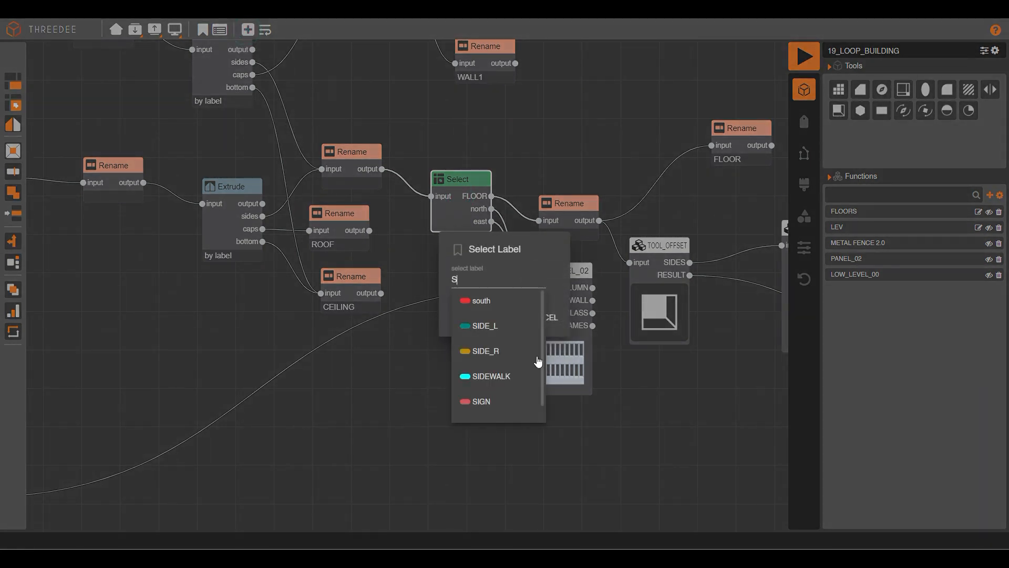
click(500, 304)
- Add a Cut node to the Select node's south output and start it with a compass drawing 10 wide and 10 high
scroll(484, 226, down, 5)
drag(491, 235, 473, 365)
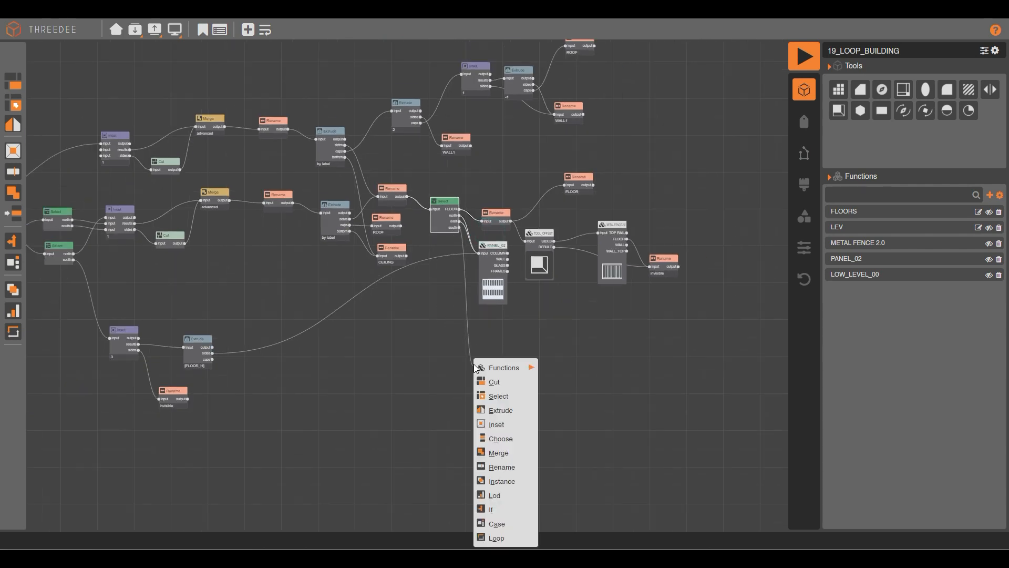
click(512, 382)
click(222, 31)
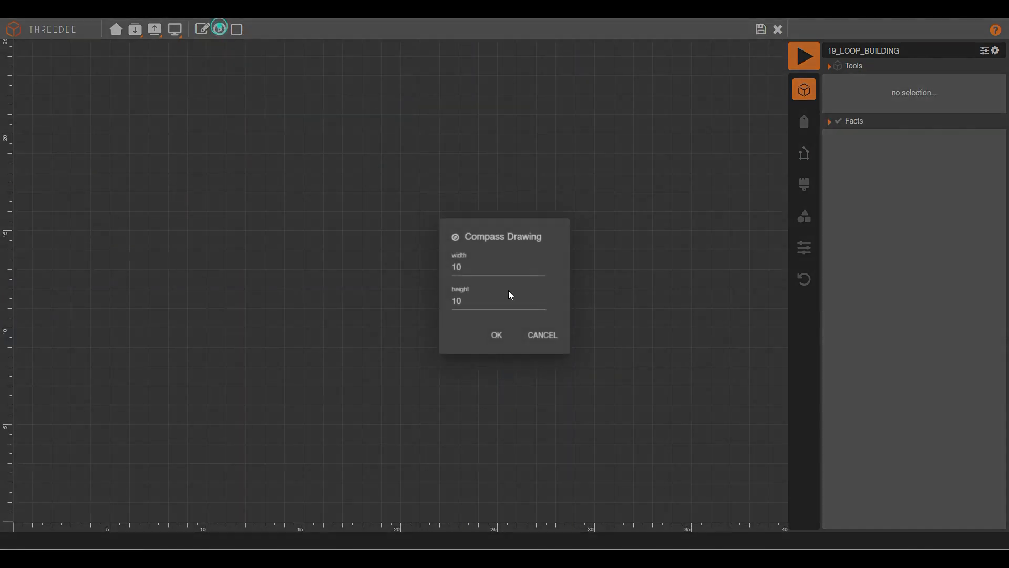
click(496, 339)
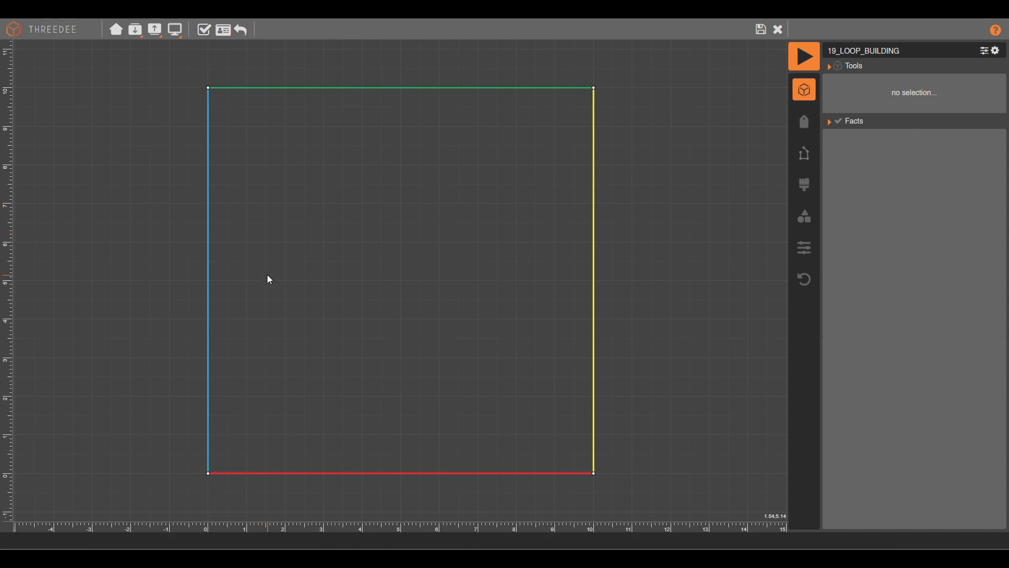
- Draw a vertical cut near the west edge, make it parallel to that edge and set their exact distance to 0.2 units
drag(275, 488, 271, 87)
click(271, 170)
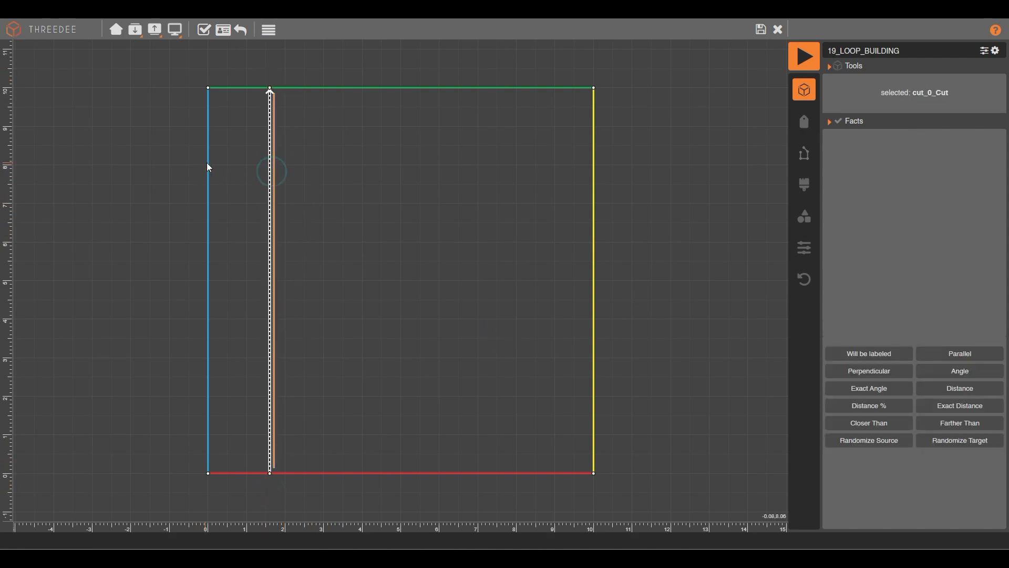
click(209, 162)
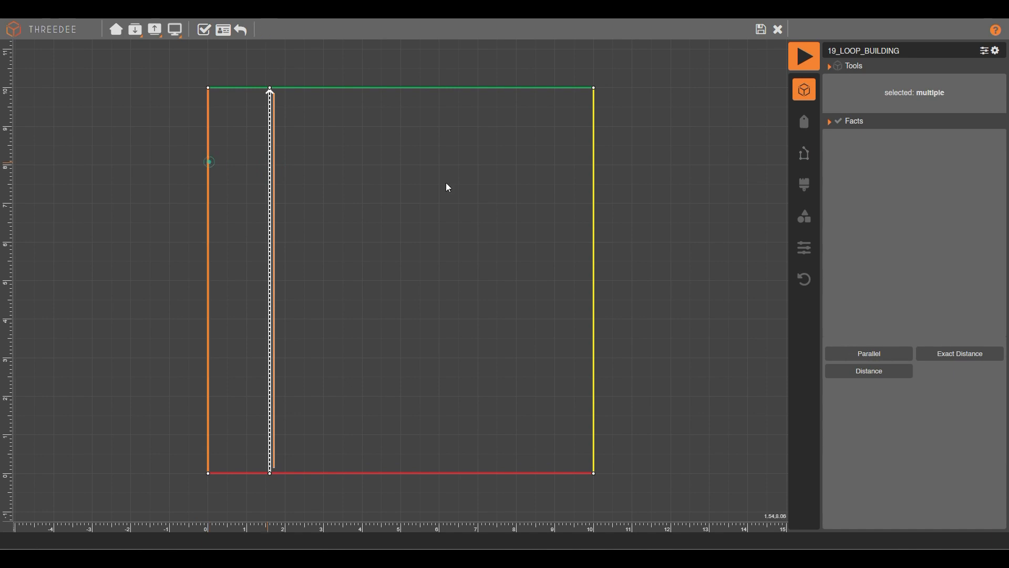
click(872, 353)
click(873, 353)
click(872, 352)
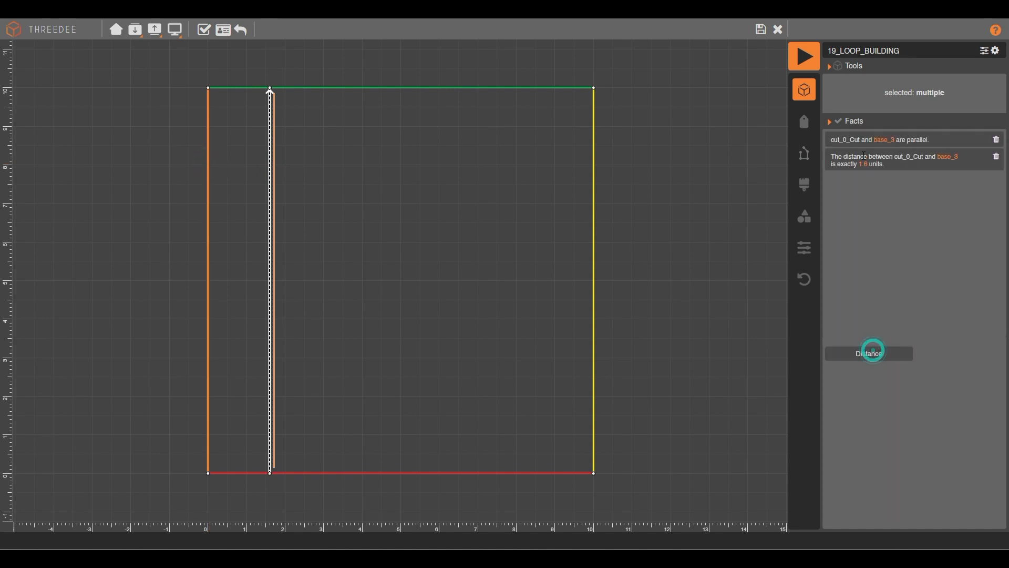
click(862, 165)
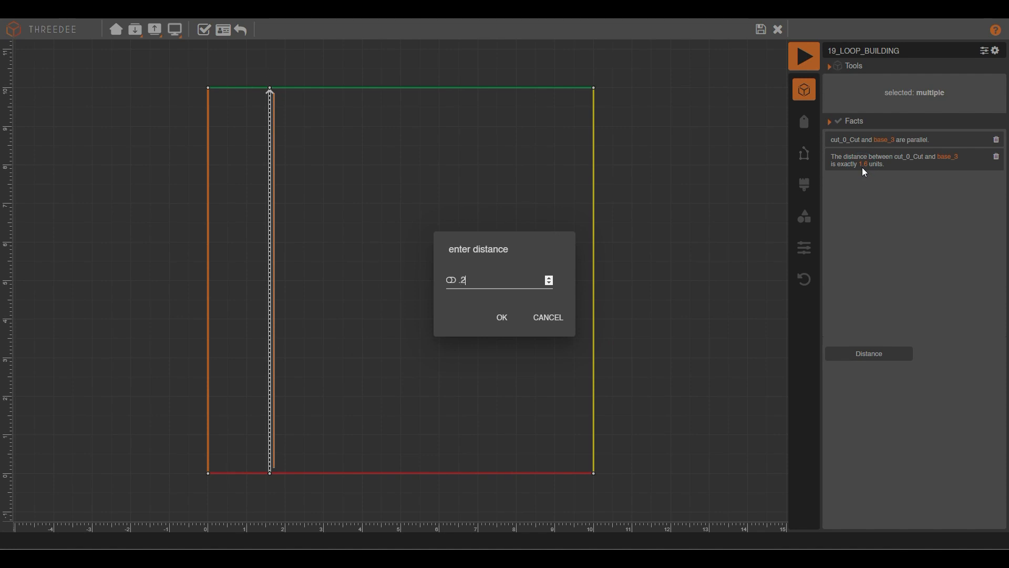
click(501, 317)
- Draw a second vertical cut near the east edge, parallel to that edge at an exact distance of 0.2 units
drag(510, 492, 508, 58)
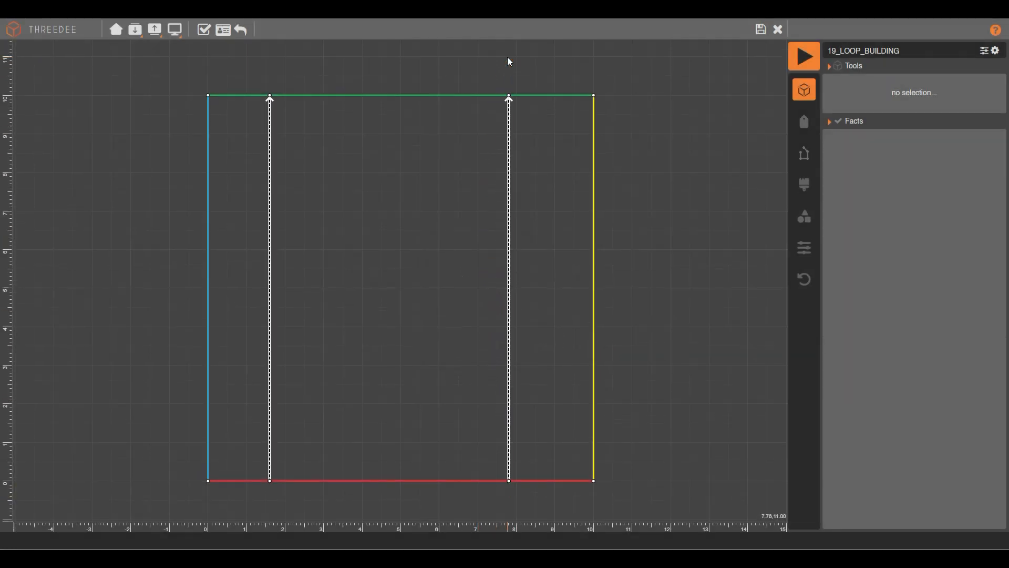
click(509, 155)
click(593, 168)
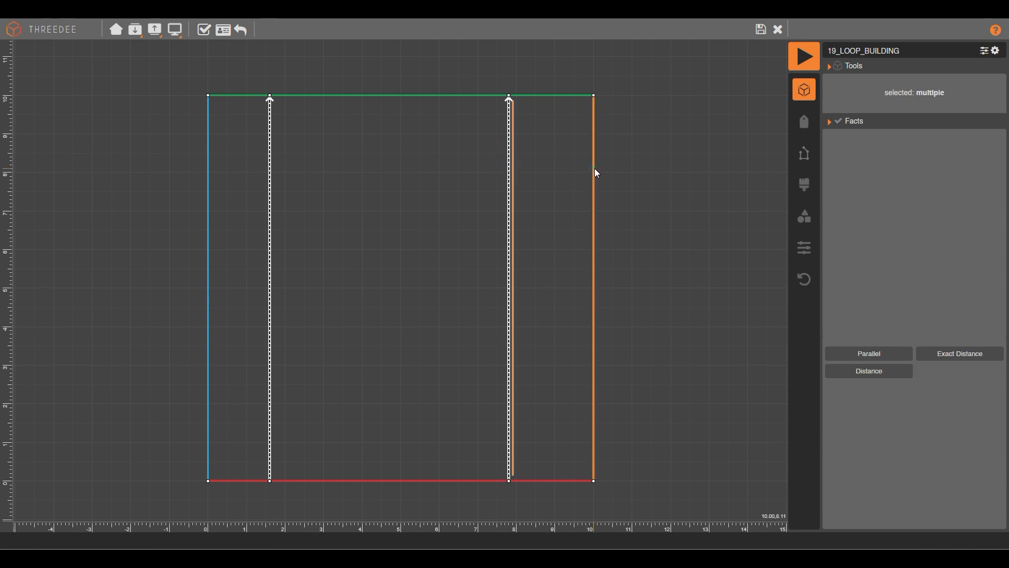
click(873, 348)
click(877, 354)
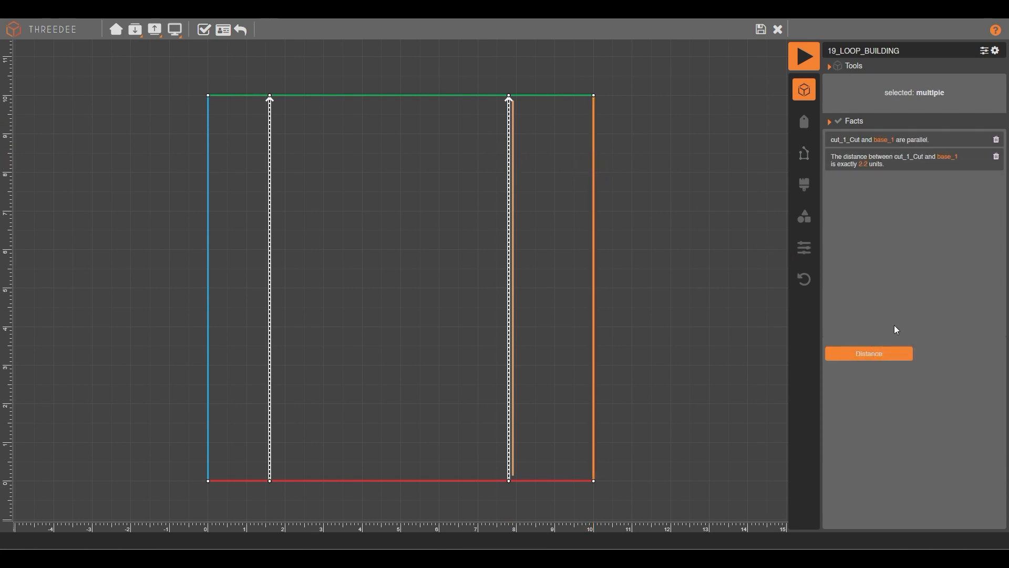
click(862, 163)
text(.2)
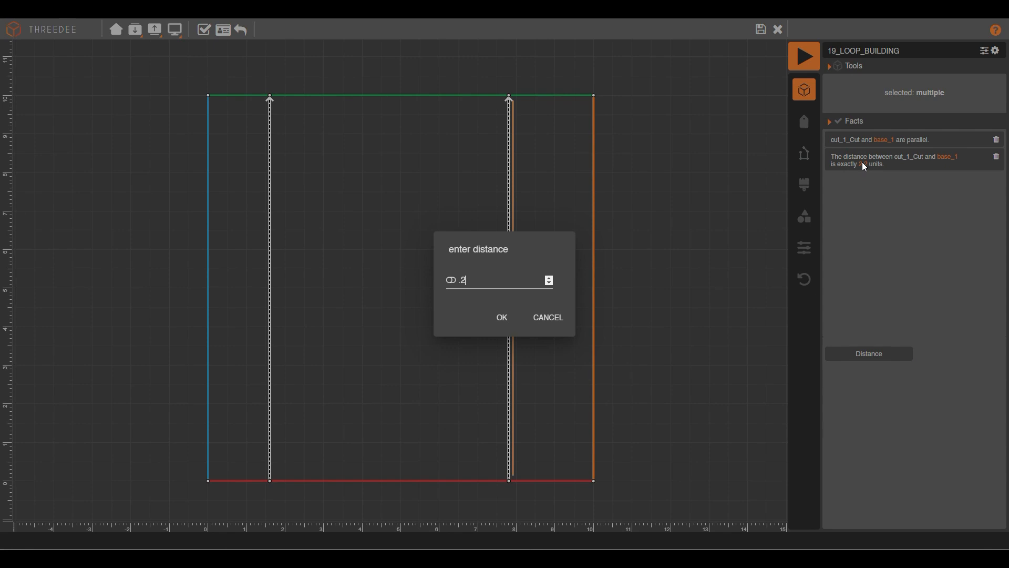
click(503, 317)
- Label the face between the second cut and the east edge INT WALL
click(385, 196)
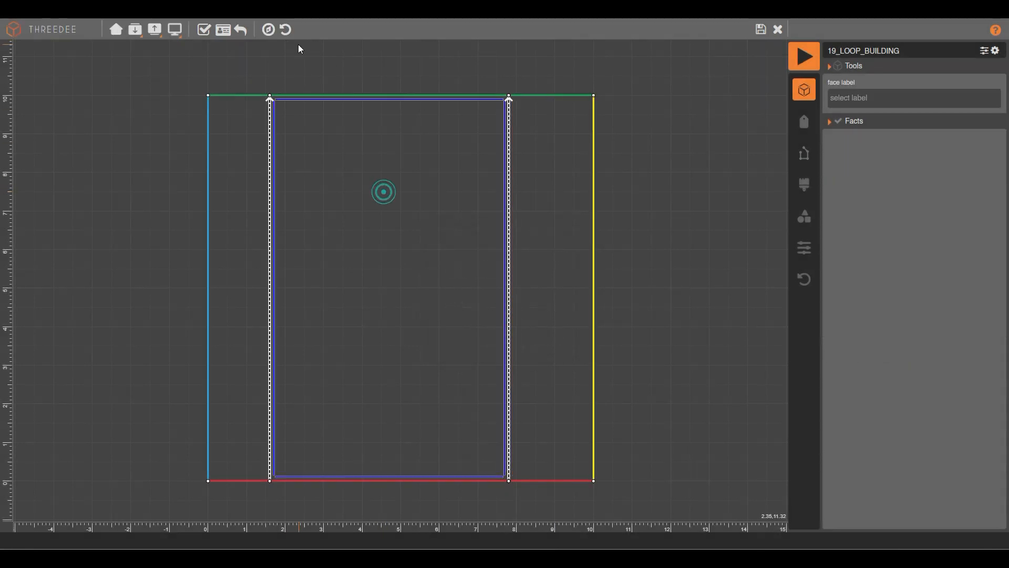
click(554, 180)
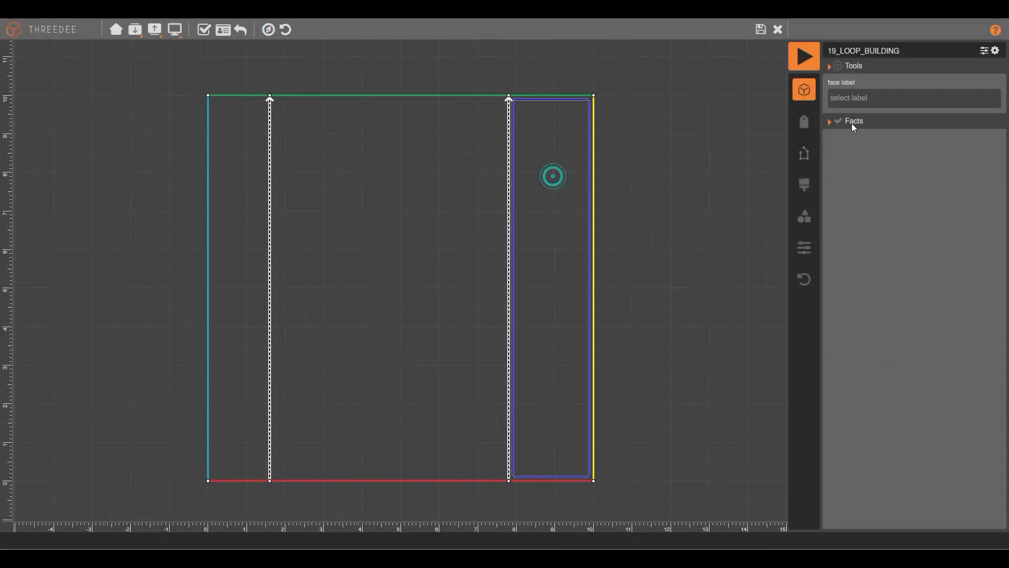
click(854, 99)
text(W)
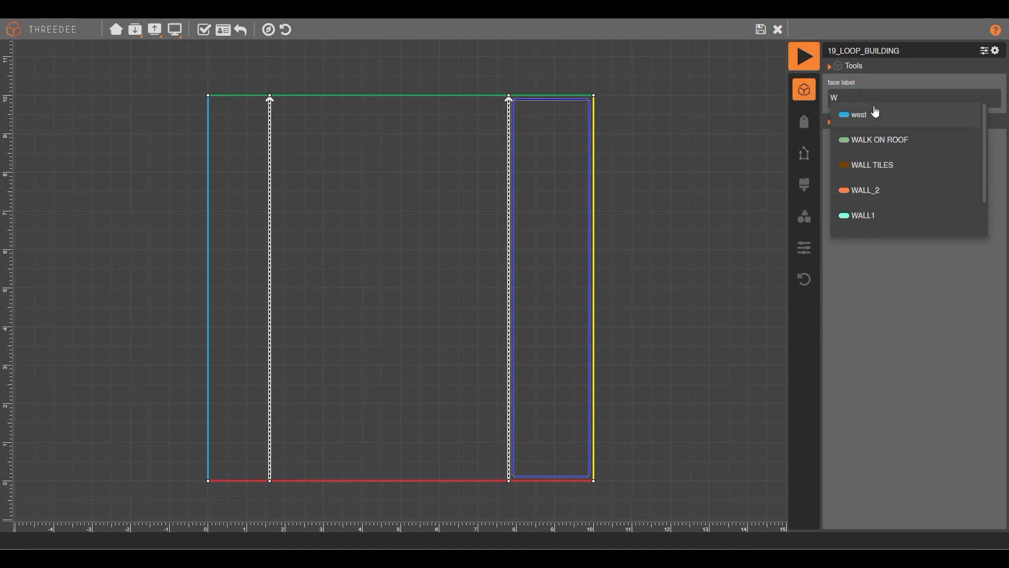
key(BackSpace)
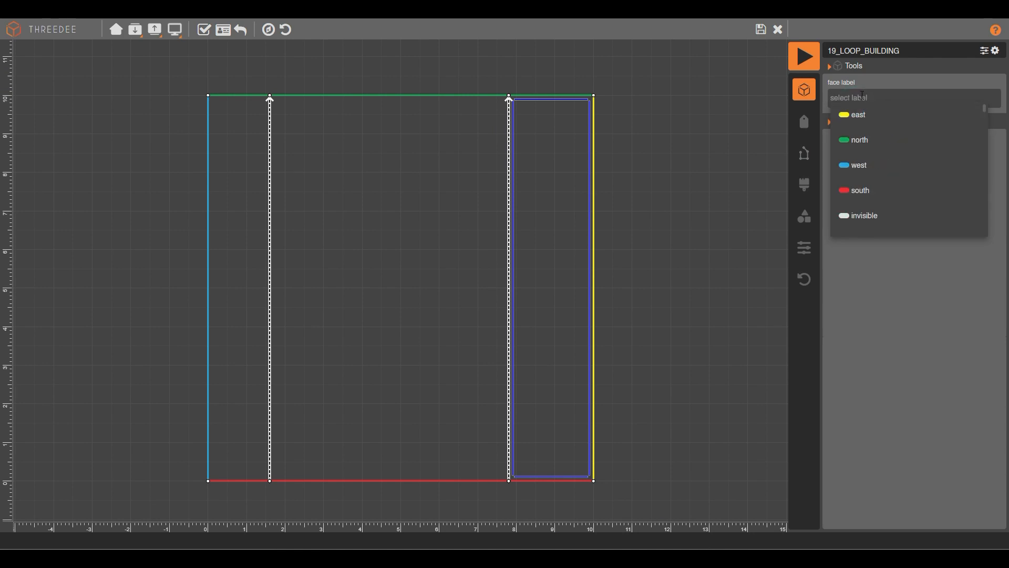
text(I)
click(869, 145)
- Label the face along the west edge INT WALL and save the cut drawing
click(235, 151)
click(860, 98)
text(I)
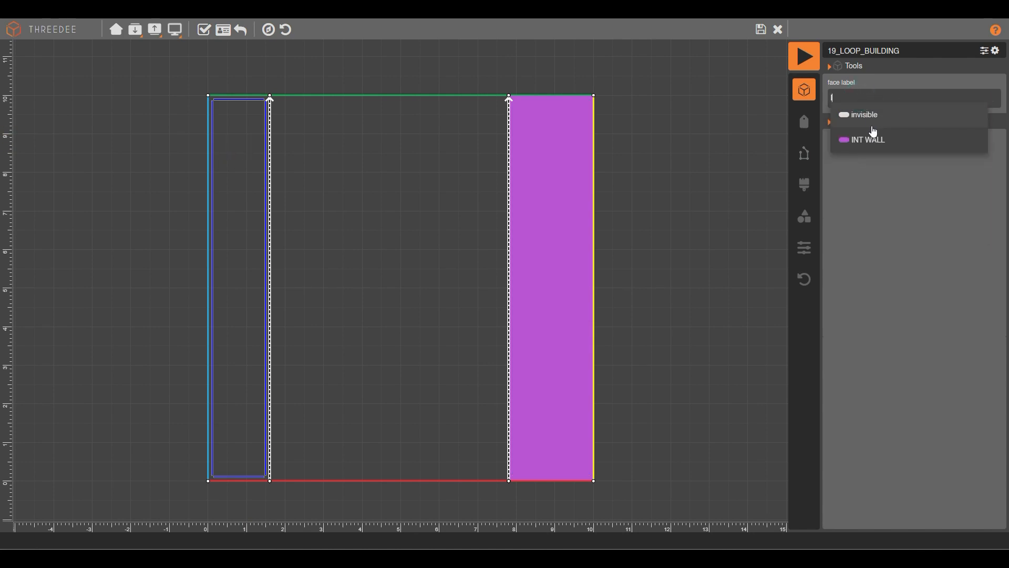
click(879, 138)
click(411, 165)
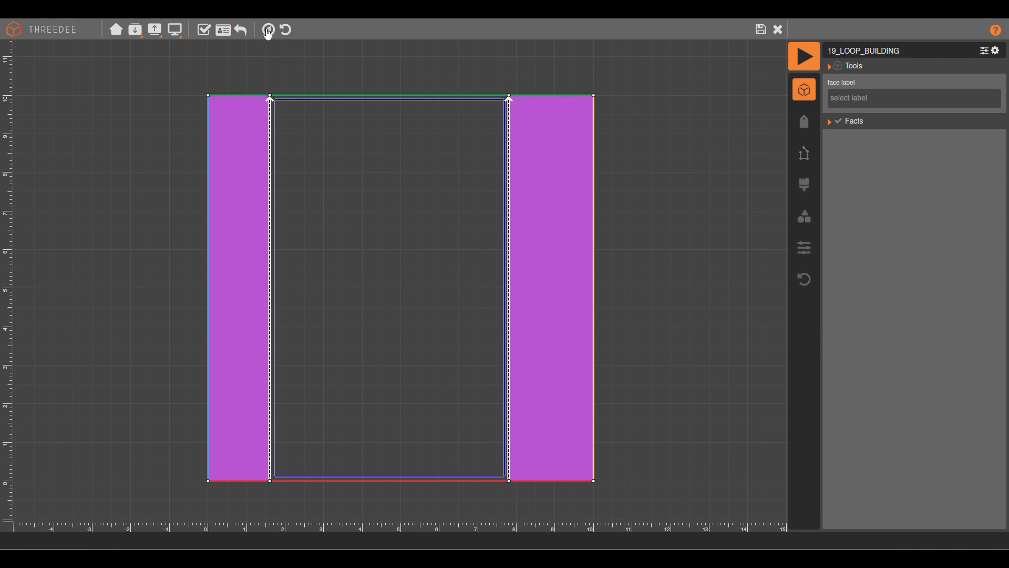
click(760, 30)
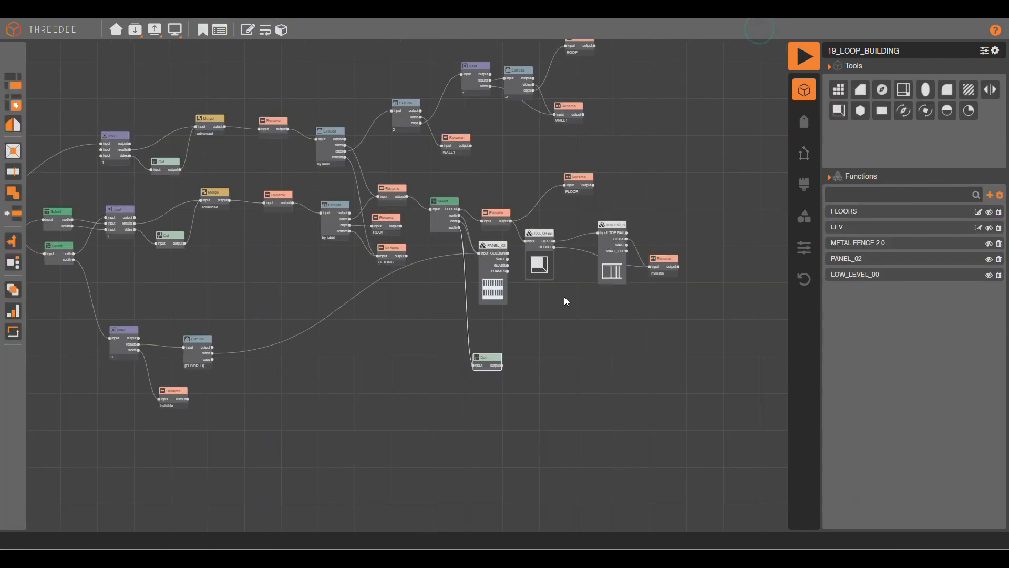
- Add a Select node to the new Cut node's output, selecting faces by the label south
scroll(506, 366, up, 5)
drag(481, 361, 522, 335)
click(563, 374)
click(519, 248)
click(545, 343)
click(598, 390)
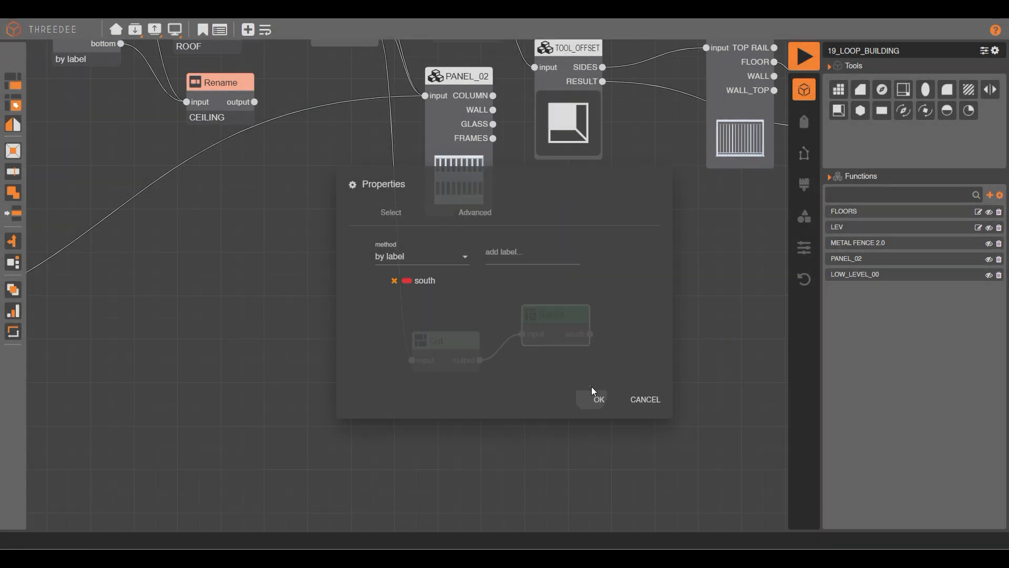
- Attach another Cut node to the new Select node's south output and create its 10 by 10 compass drawing
drag(592, 336, 636, 276)
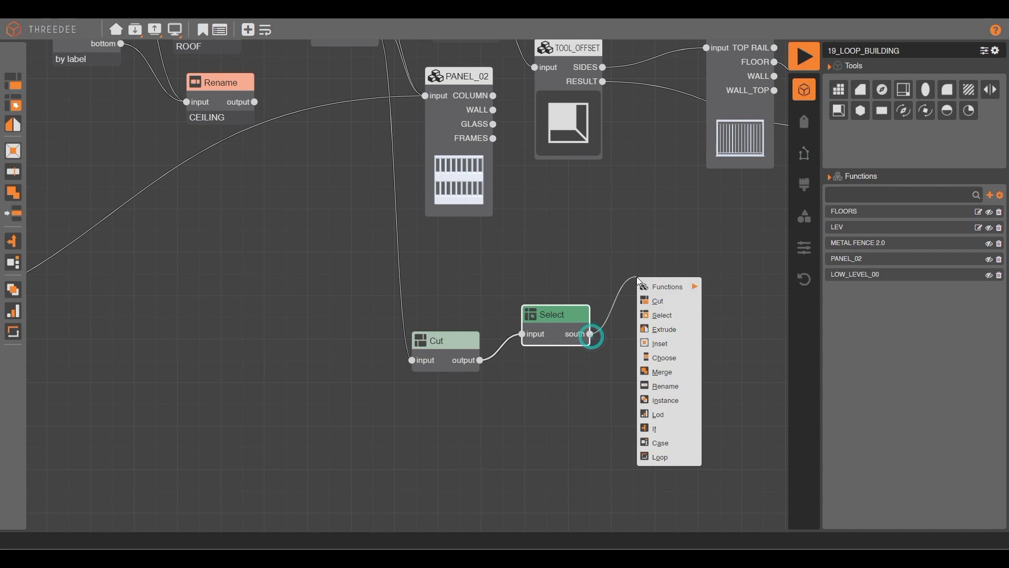
click(662, 295)
double_click(664, 298)
click(220, 29)
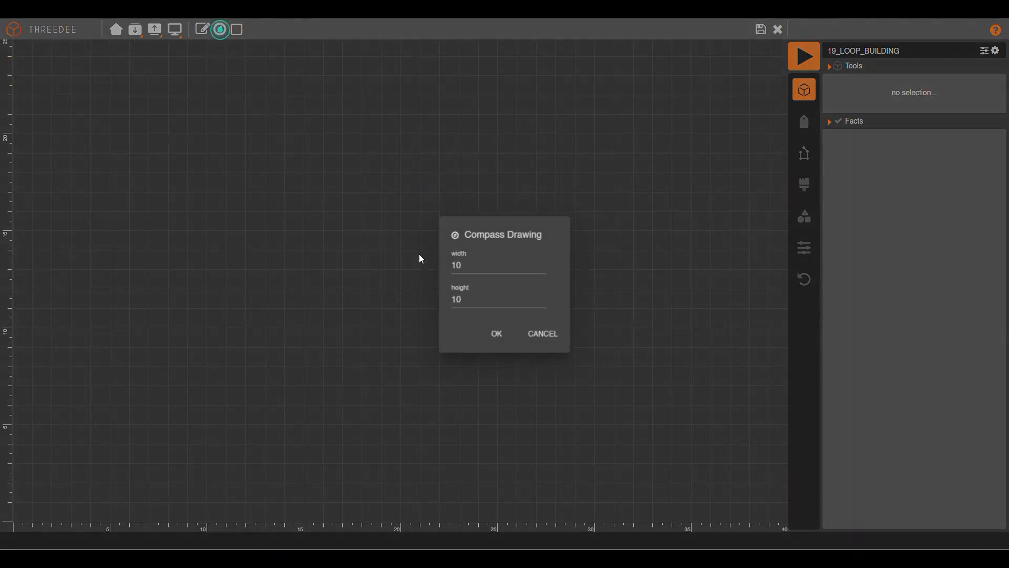
click(497, 332)
- Draw a horizontal cut below the north edge, parallel to that edge at an exact distance of 0.5 units
drag(150, 186, 672, 182)
click(469, 189)
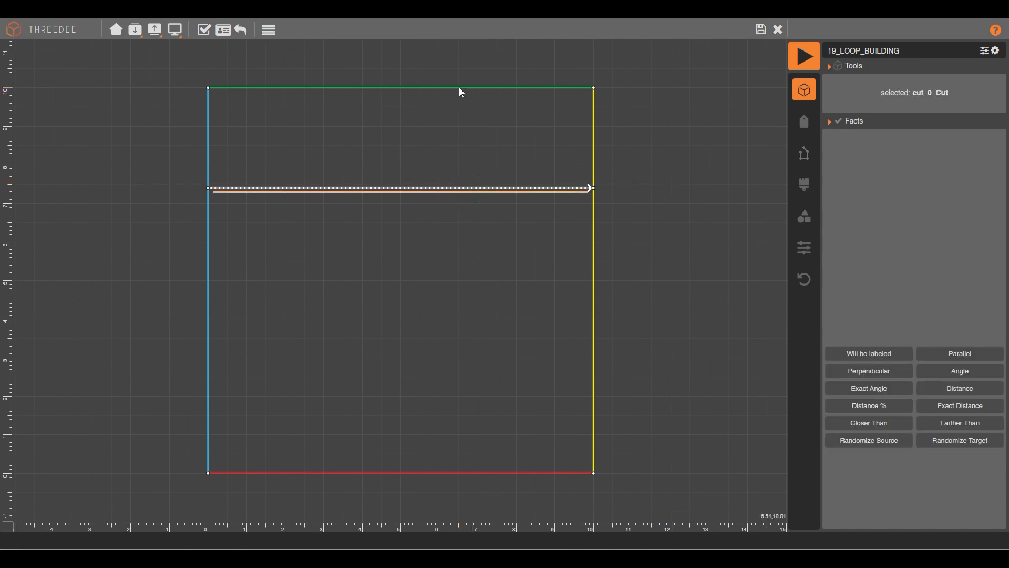
shift+click(459, 87)
click(874, 353)
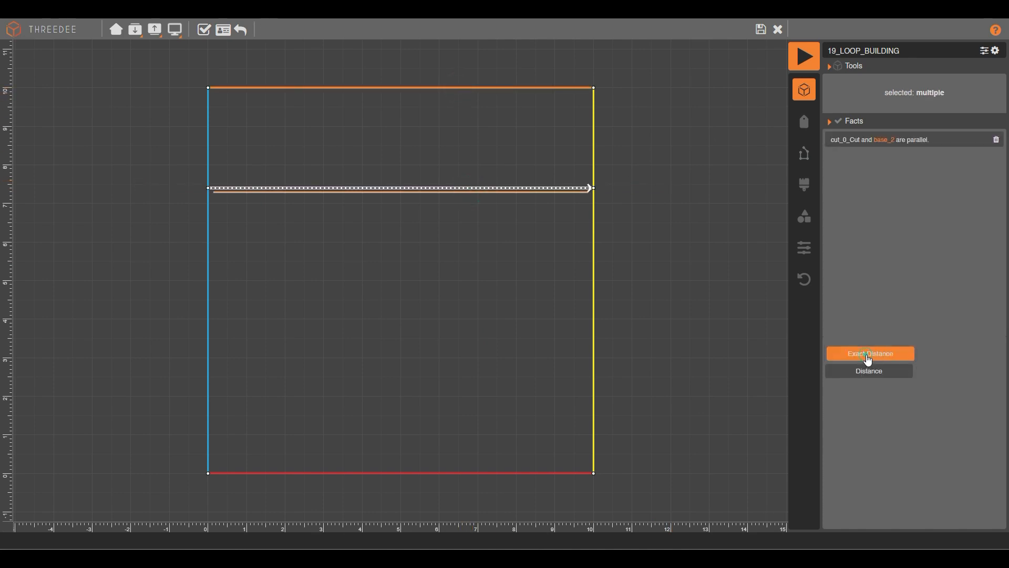
click(876, 352)
click(862, 165)
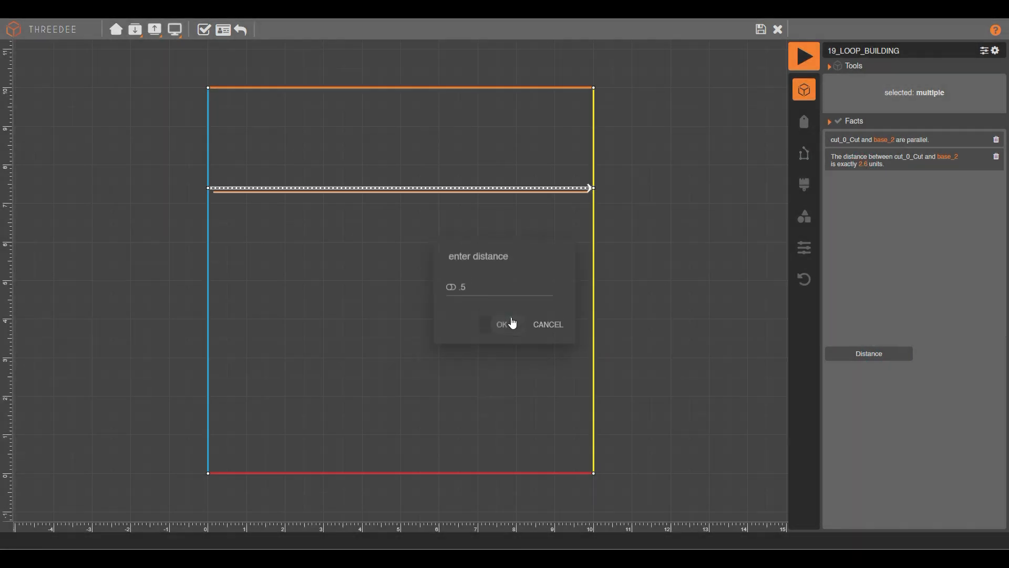
click(508, 318)
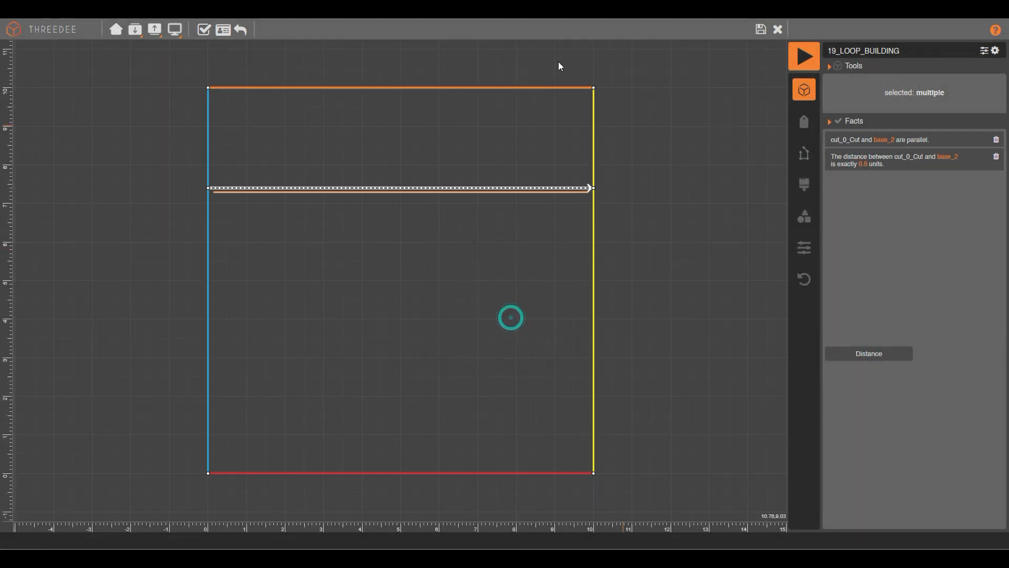
- Draw a second horizontal cut below the first and repeat it by length with distance 2, maximum cuts 1 and adjust mode secondary
drag(122, 318, 707, 321)
click(451, 319)
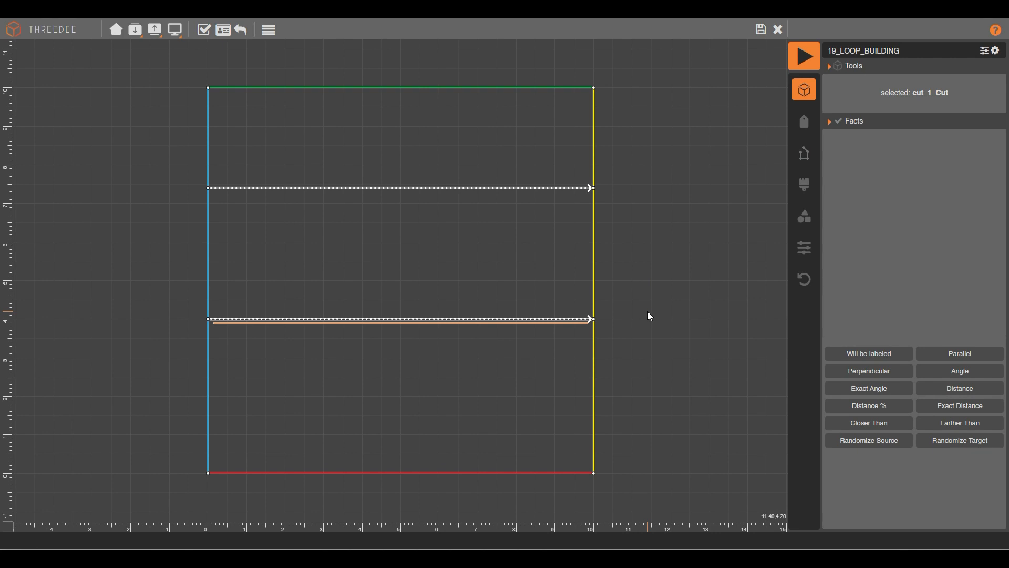
click(269, 30)
click(407, 198)
click(395, 220)
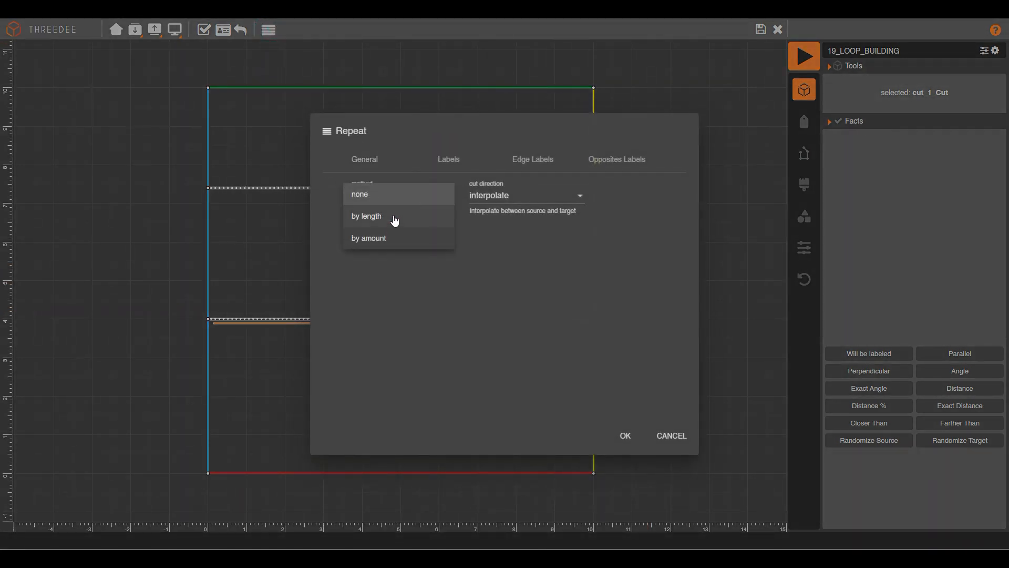
click(406, 232)
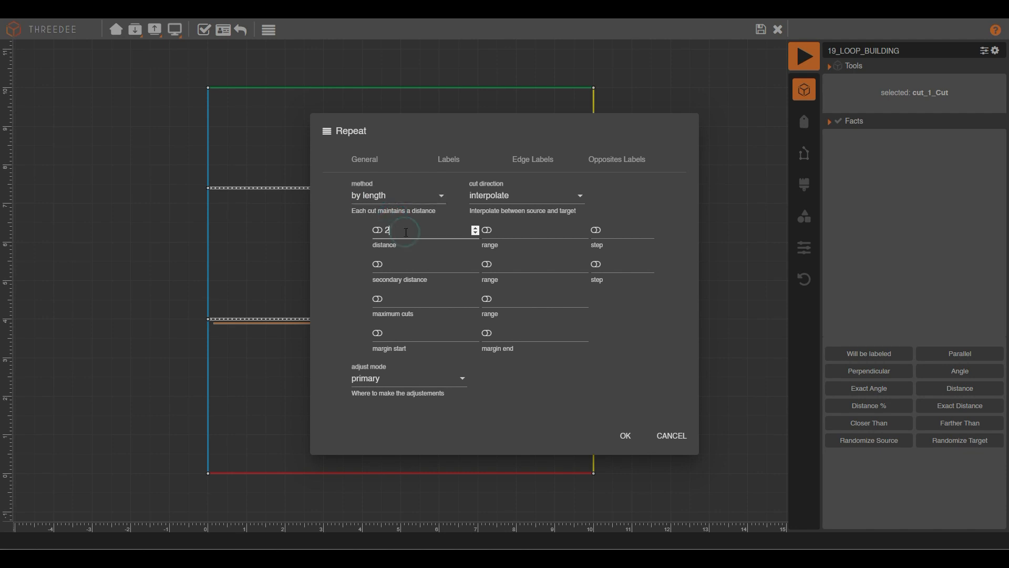
click(409, 299)
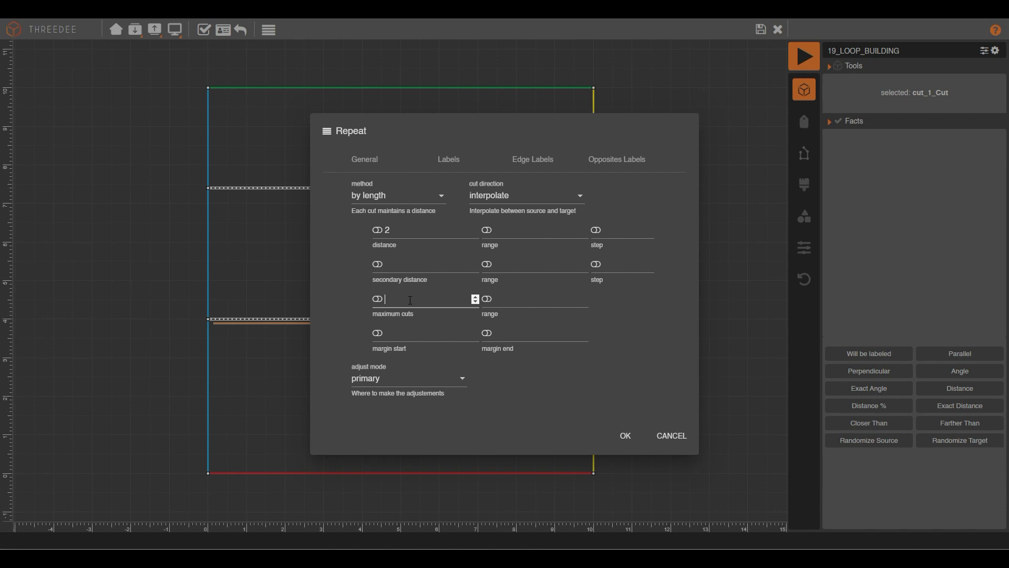
click(400, 392)
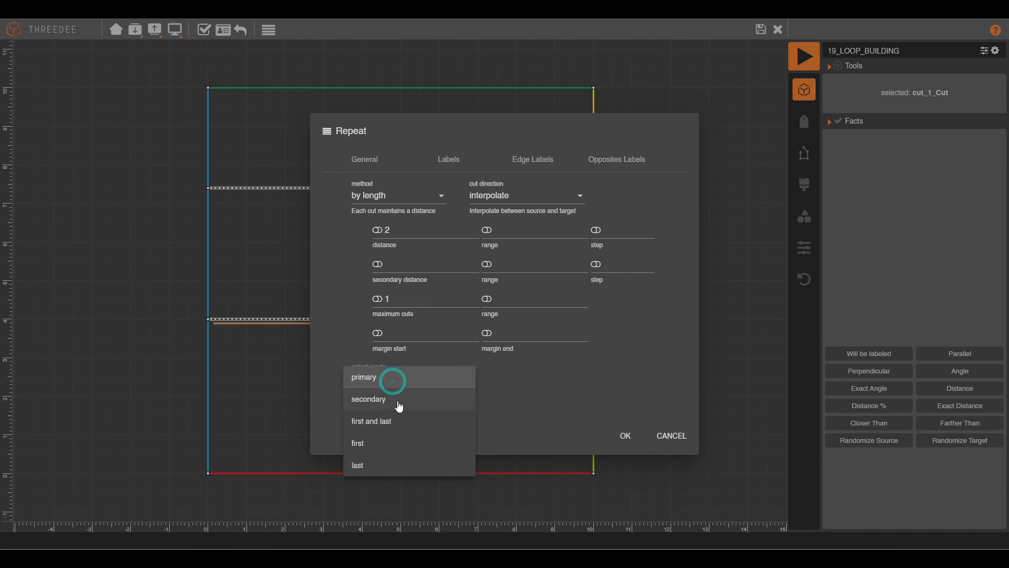
click(397, 400)
- Label the repeated cut's primary faces south and its secondary faces GLASS
click(461, 163)
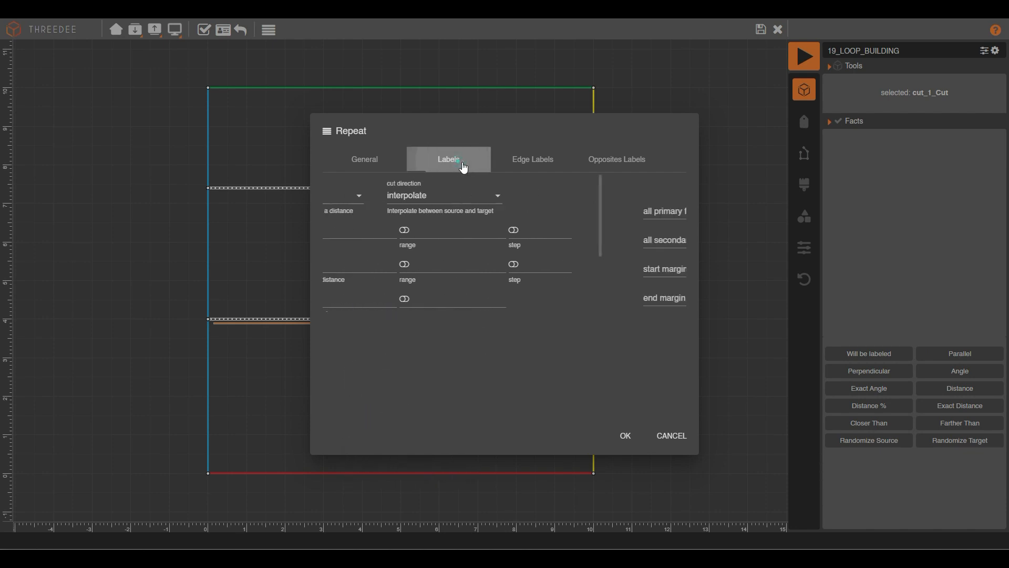
click(394, 211)
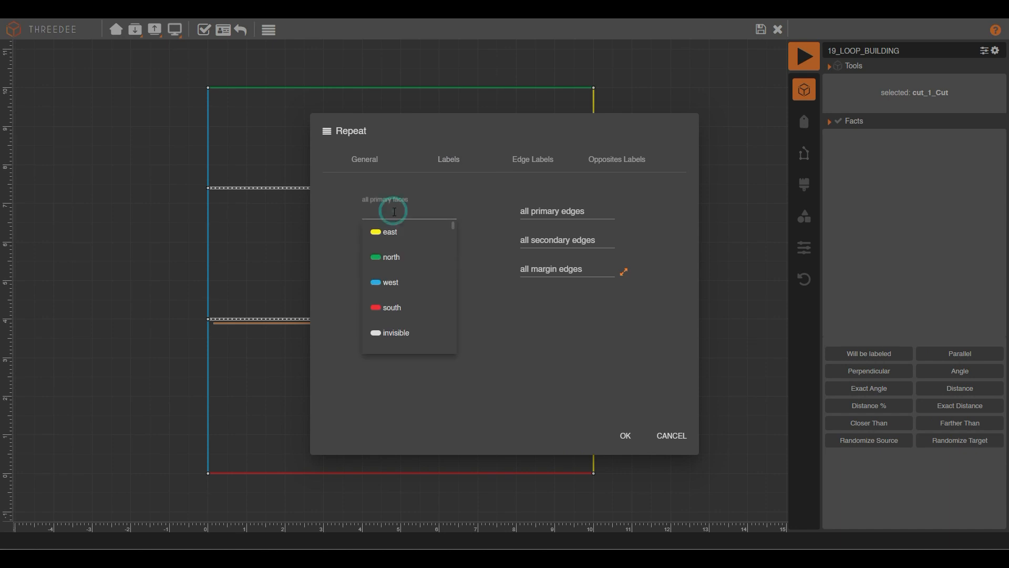
click(406, 307)
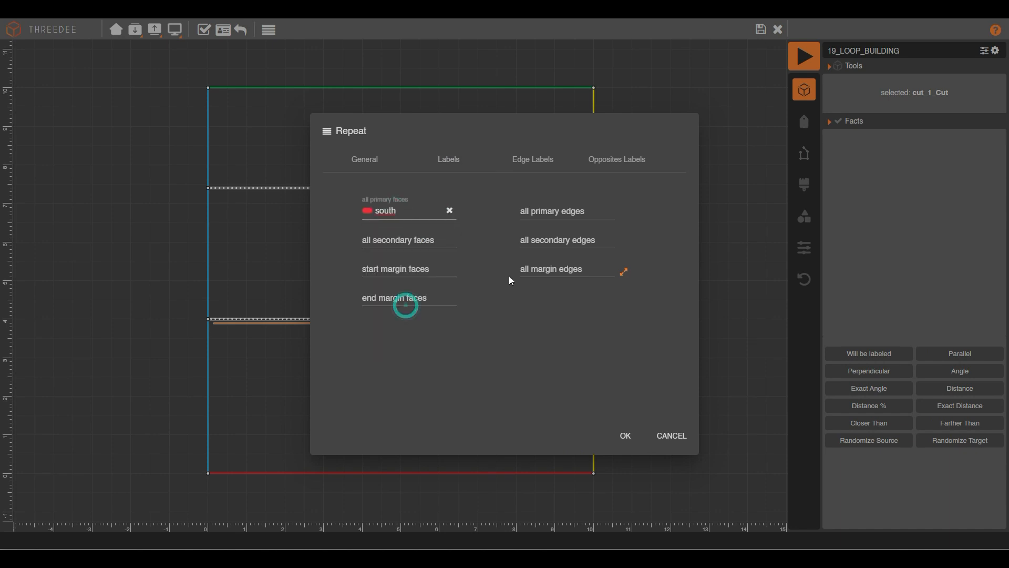
click(396, 242)
text(g)
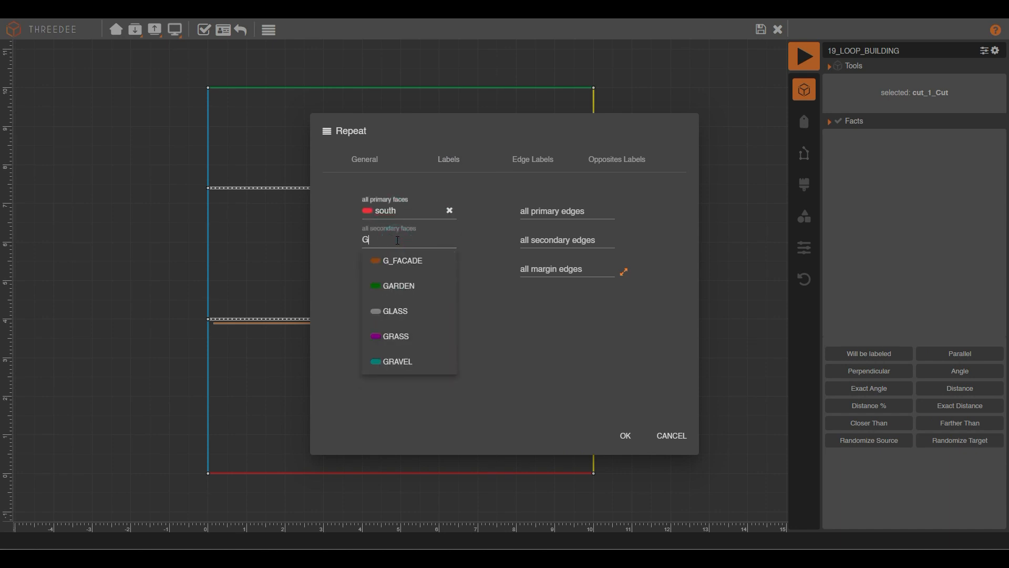
click(412, 309)
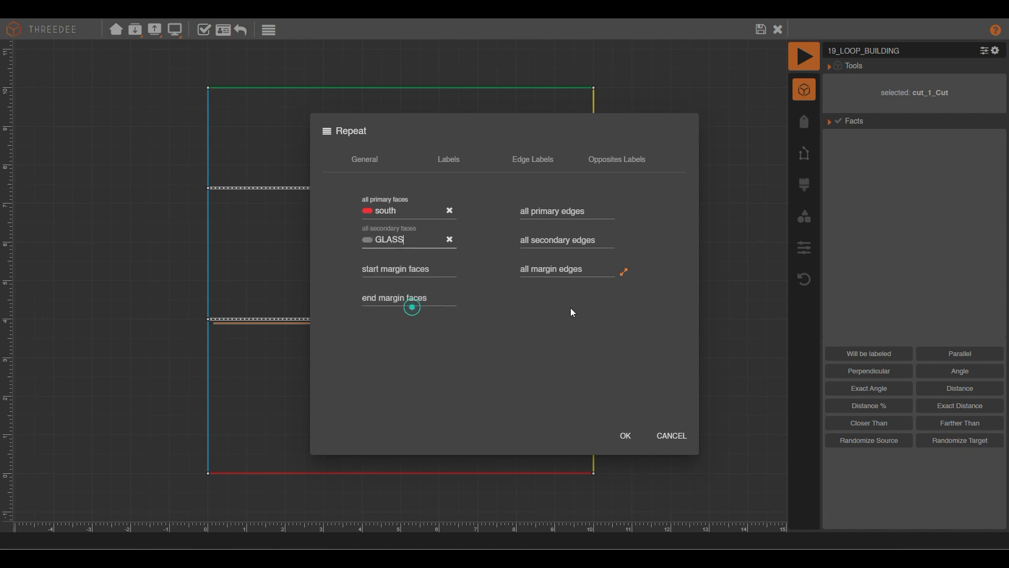
- Label both primary and secondary side edges of the repeat east on top, west on bottom, north on left and south on right
click(528, 160)
click(345, 191)
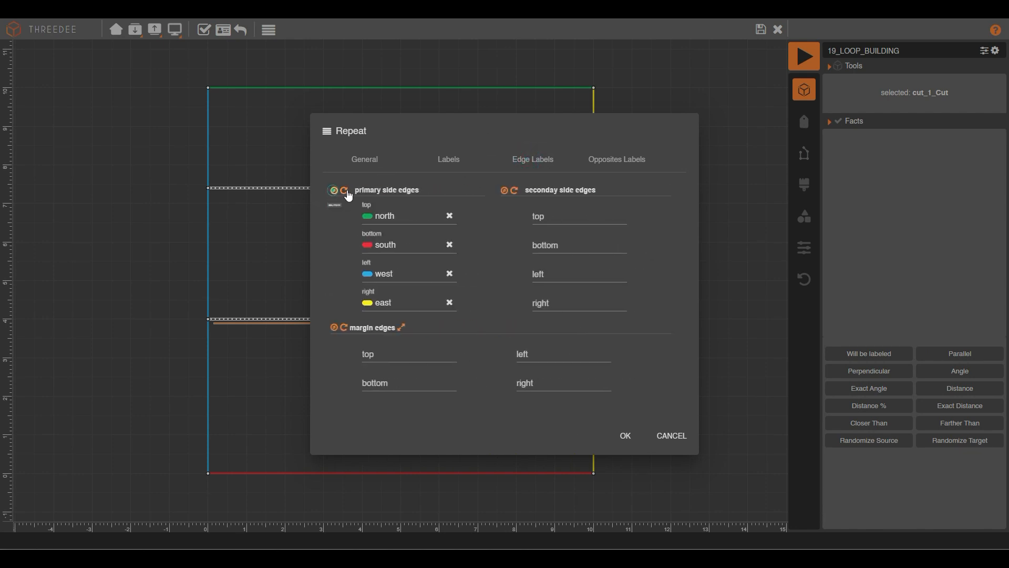
double_click(345, 190)
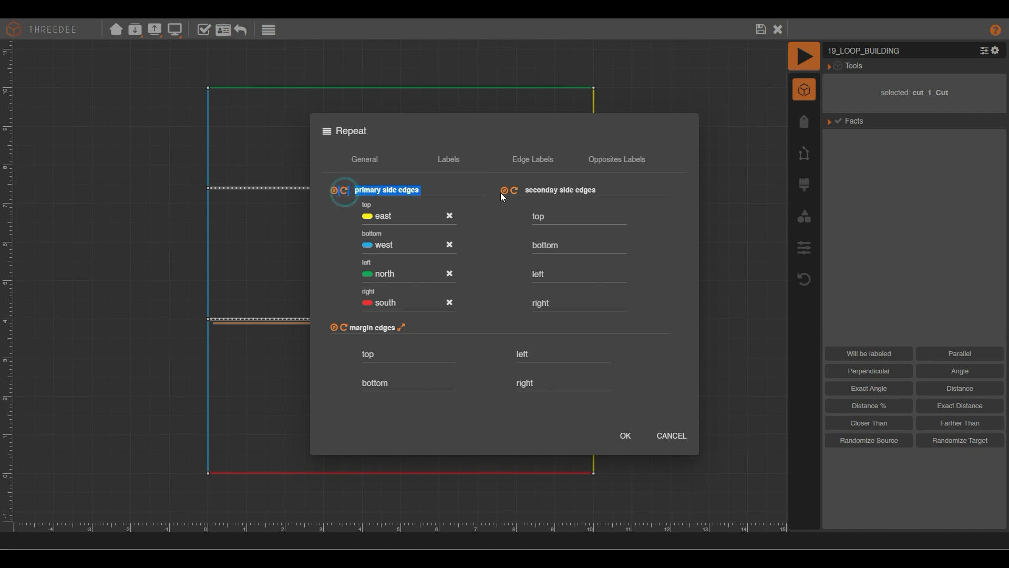
click(514, 190)
click(513, 191)
click(514, 191)
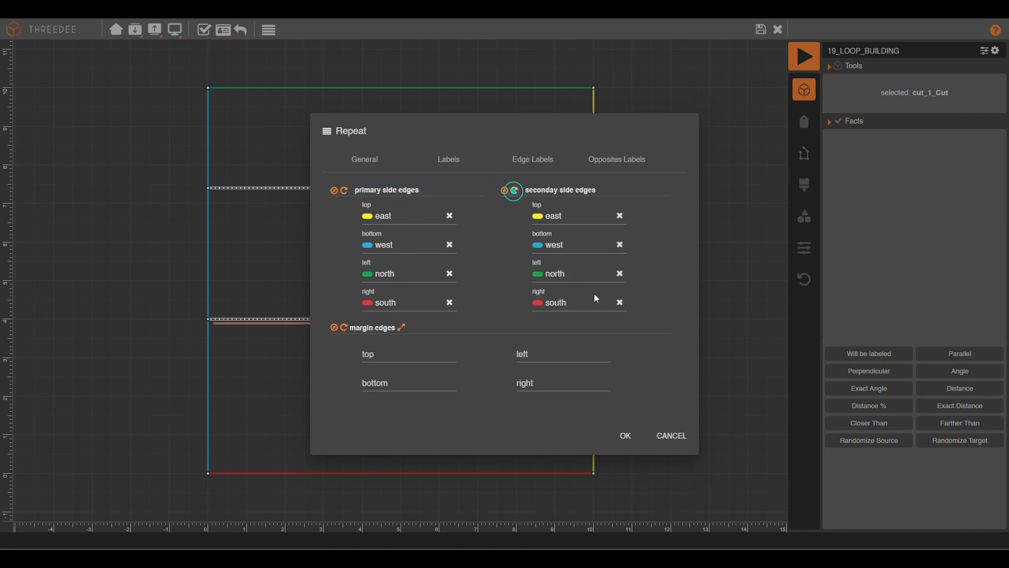
click(627, 437)
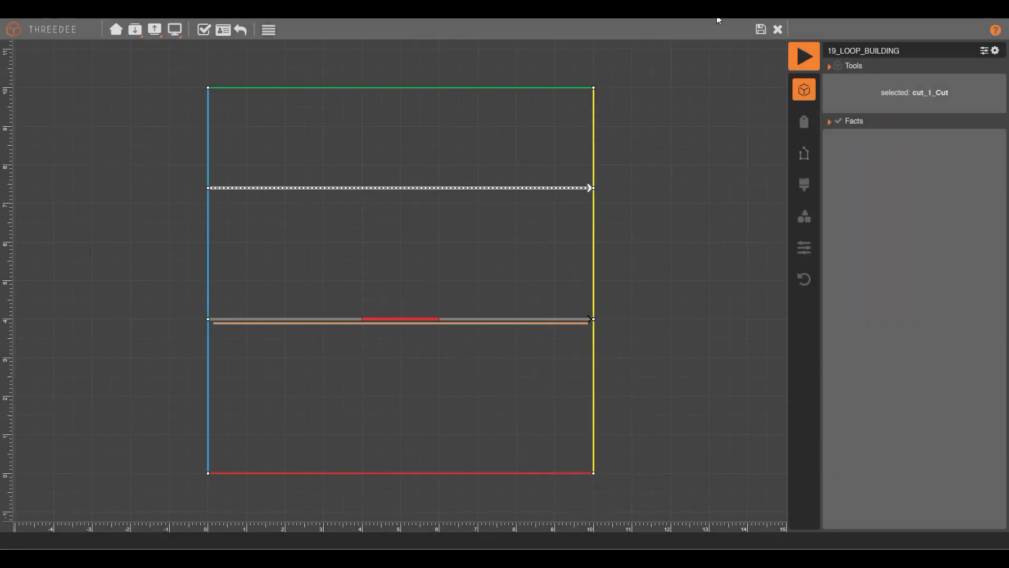
- Label the face between the north edge and the first cut INT WALL and save the cut drawing
click(502, 146)
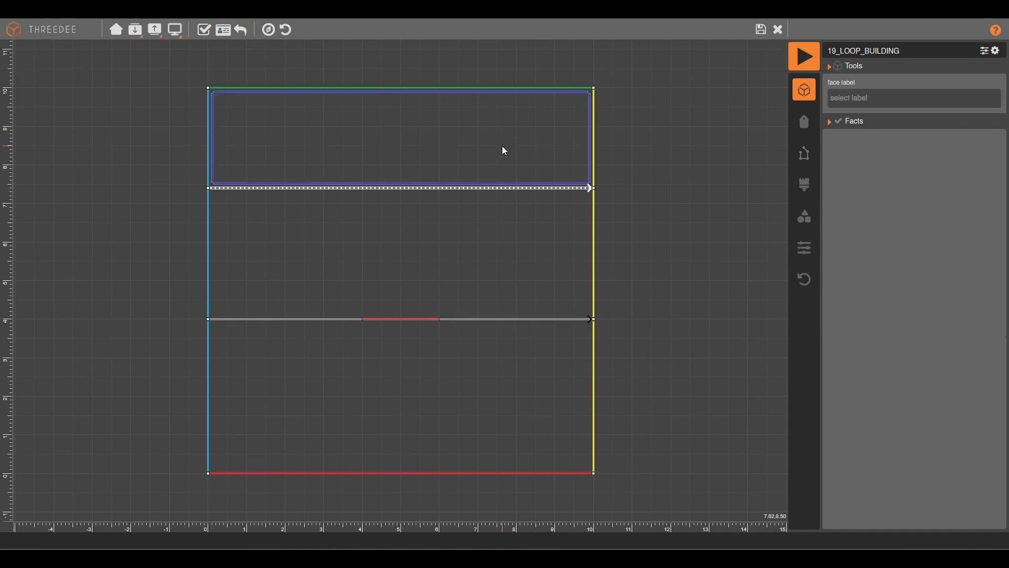
click(868, 99)
text(in)
click(867, 139)
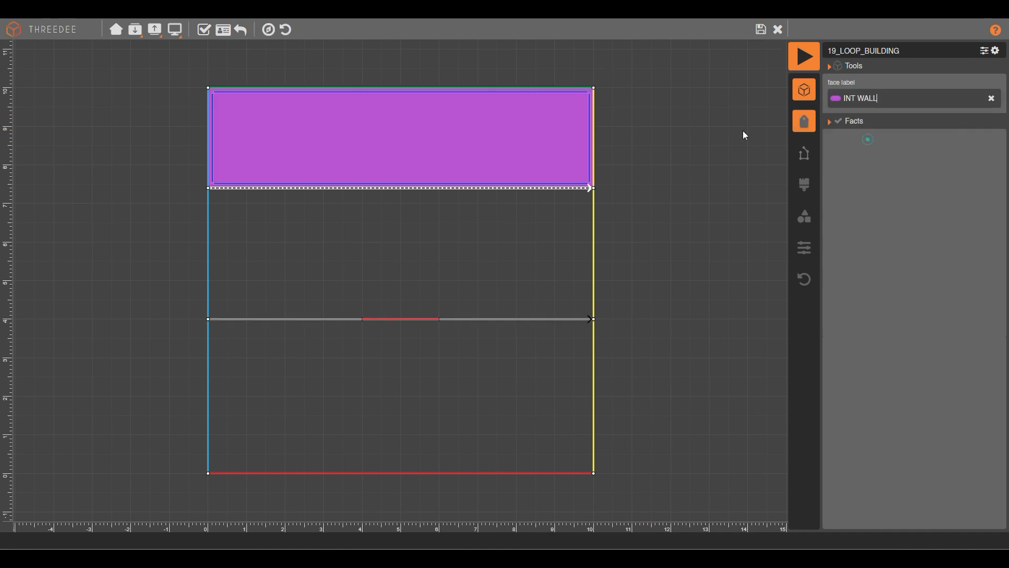
click(762, 30)
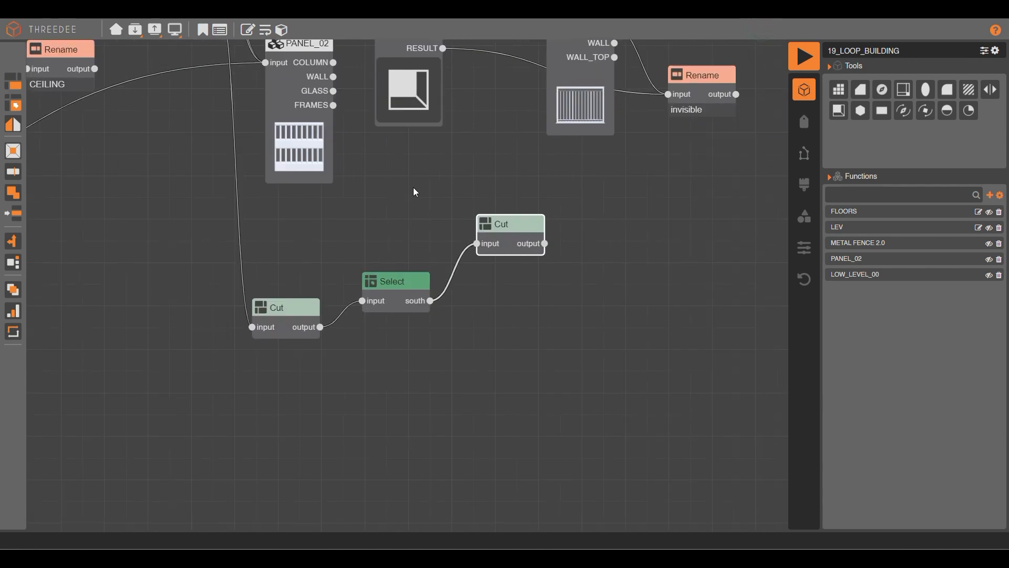
- Import the door function DOR_BD_2M_01 into the graph from the function library
drag(541, 238, 591, 294)
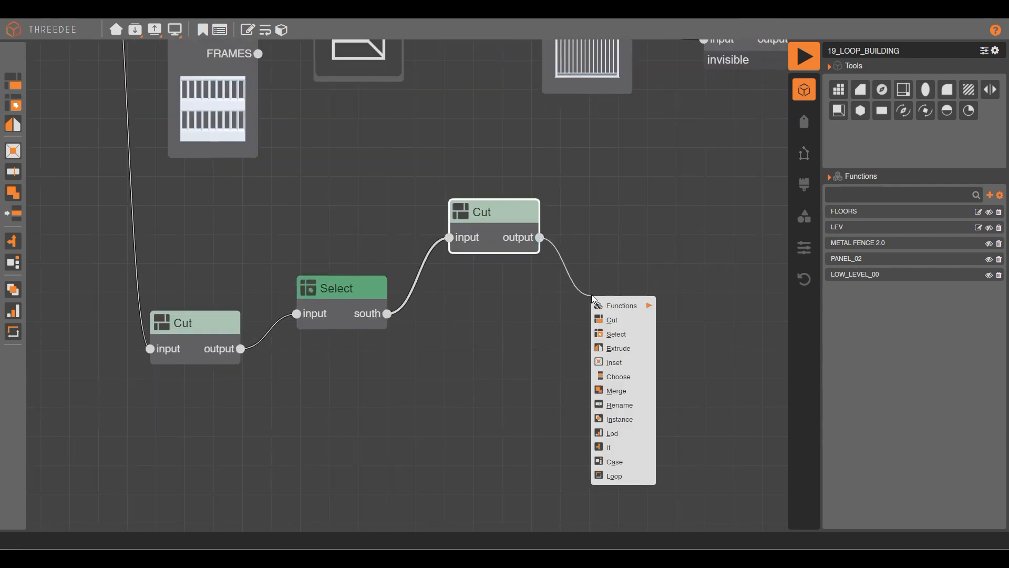
click(601, 202)
click(135, 30)
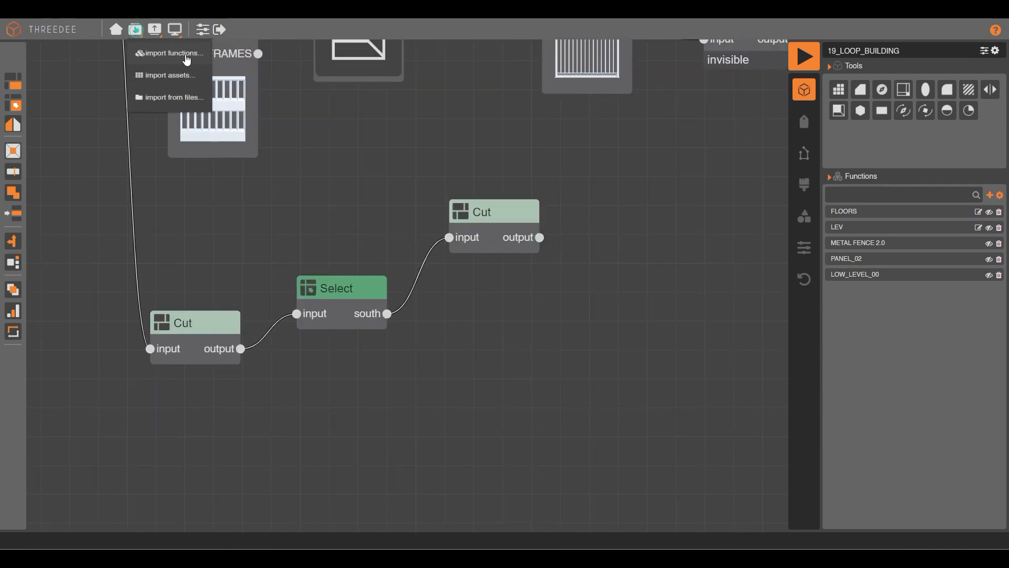
click(169, 52)
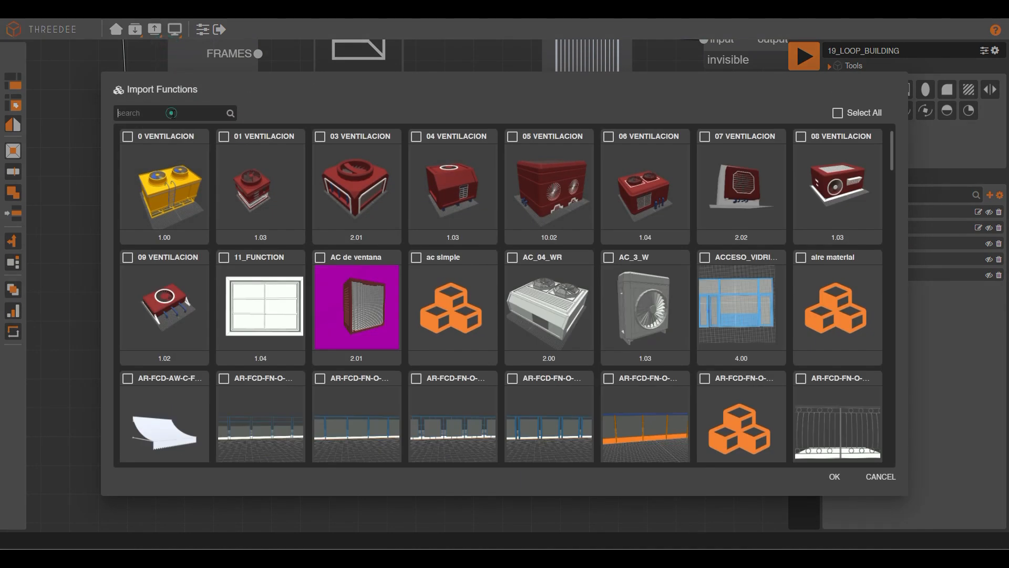
text(DO)
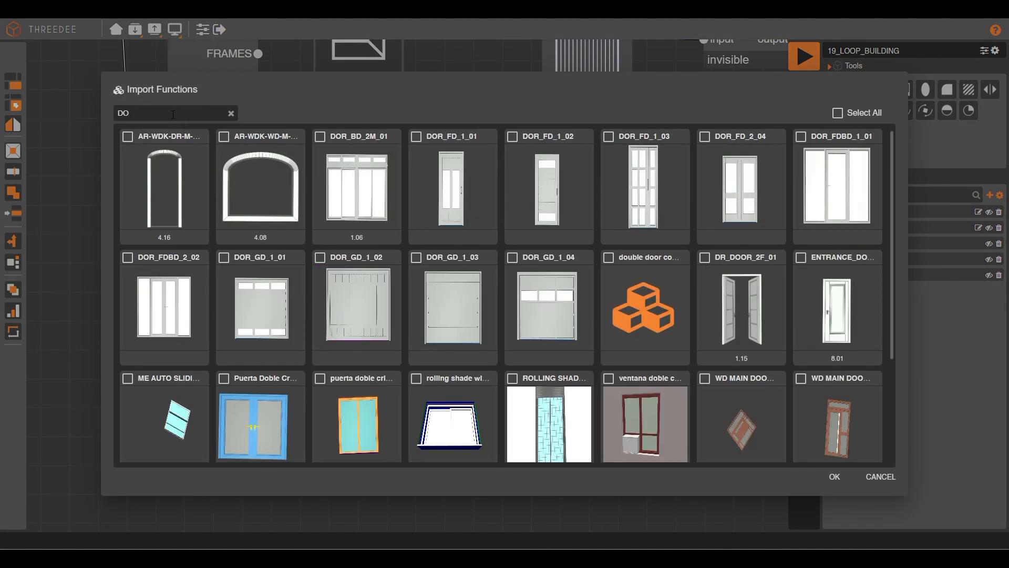
text(R)
click(162, 183)
click(839, 478)
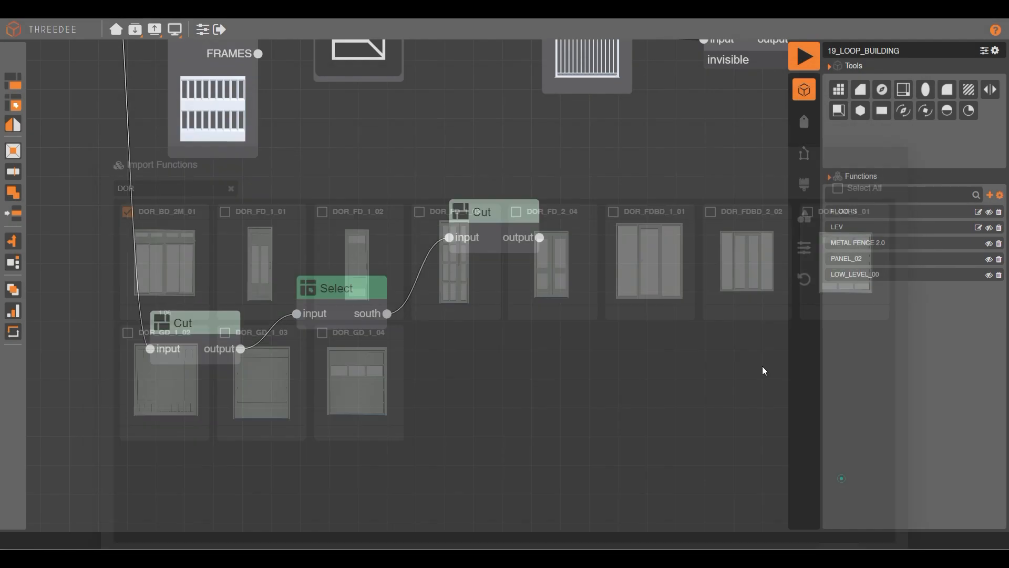
- Add a Select node to the last Cut node's output, selecting faces by the label south
drag(565, 252, 564, 249)
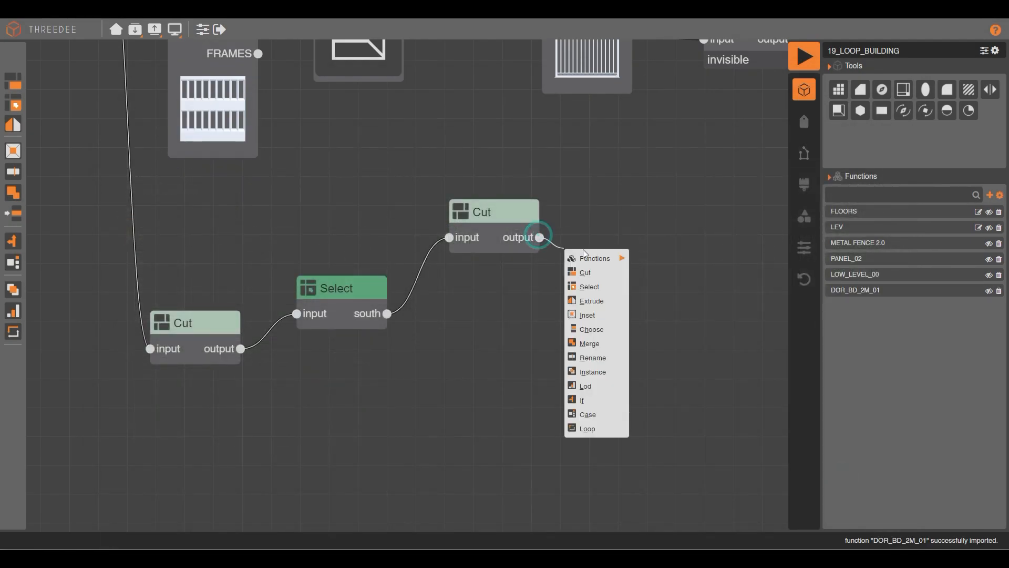
mouse_move(599, 258)
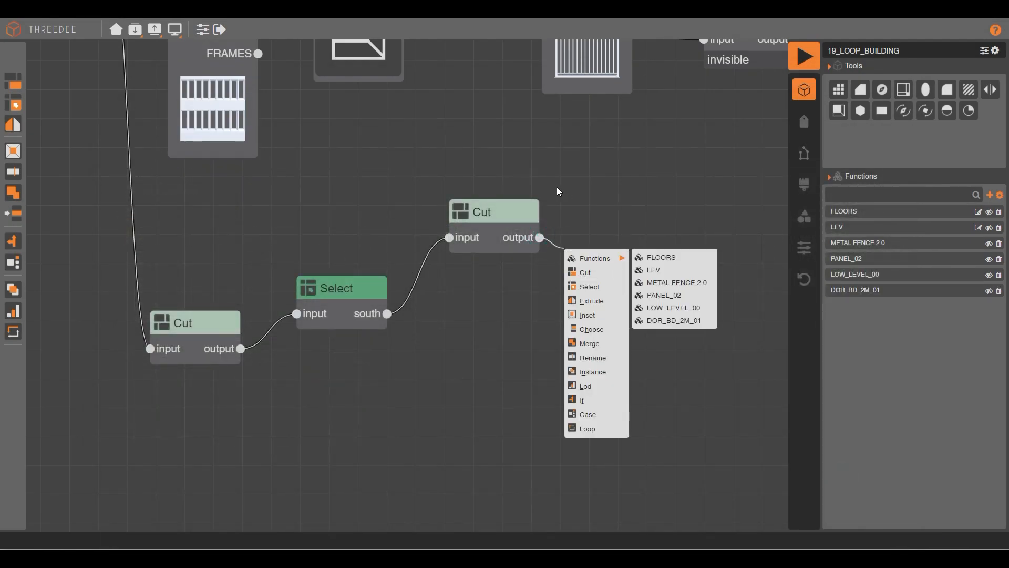
click(595, 293)
click(518, 246)
click(514, 344)
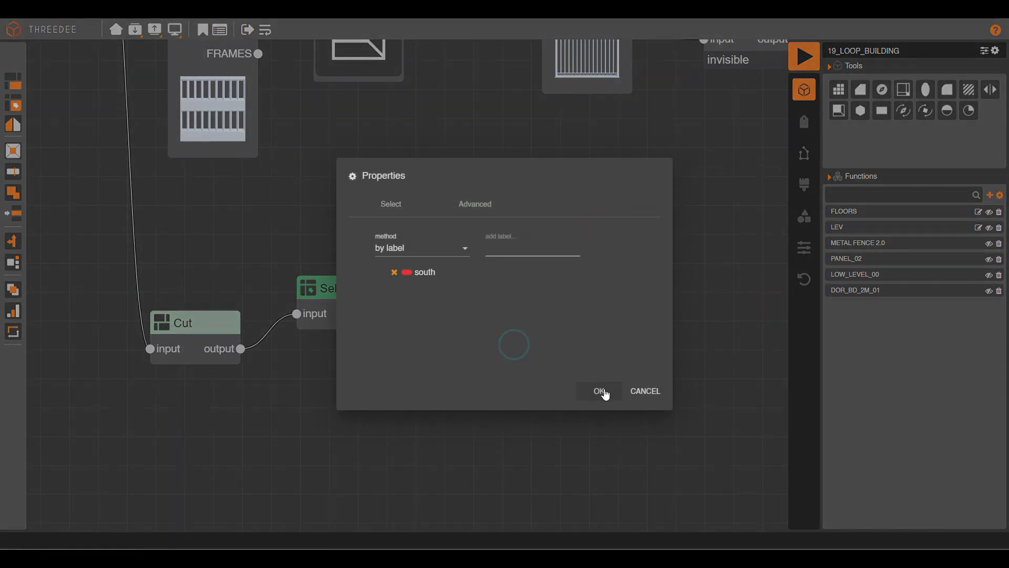
click(599, 390)
- Attach the DOR_BD_2M_01 function to the new Select node's south output and shift the preceding Cut node aside
drag(667, 249, 532, 197)
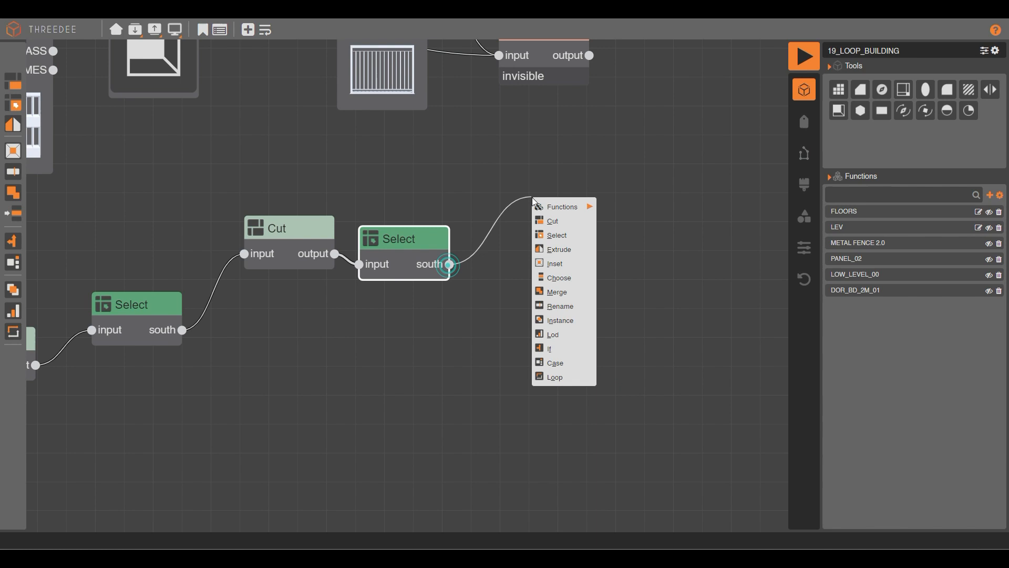
mouse_move(569, 204)
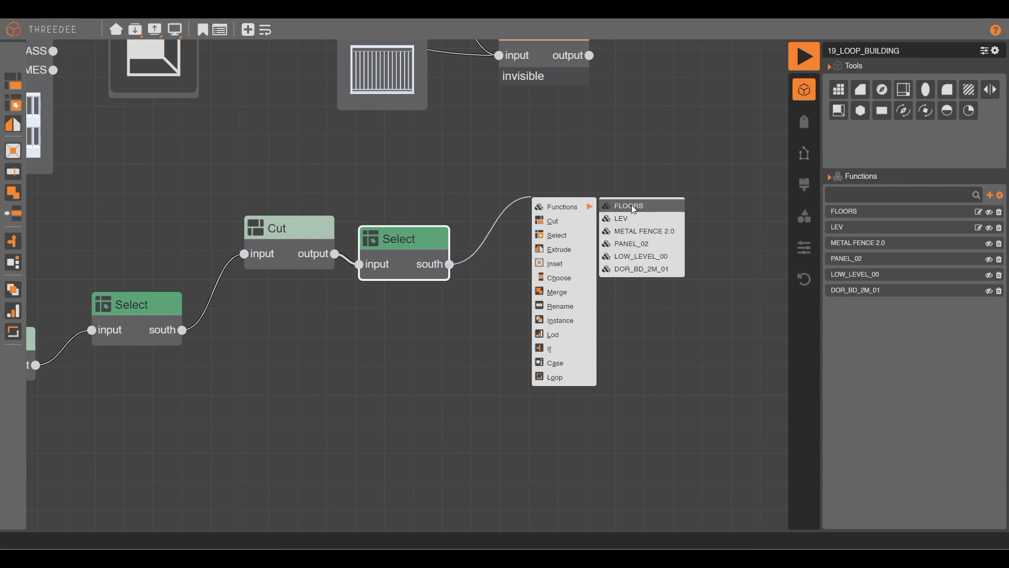
click(644, 269)
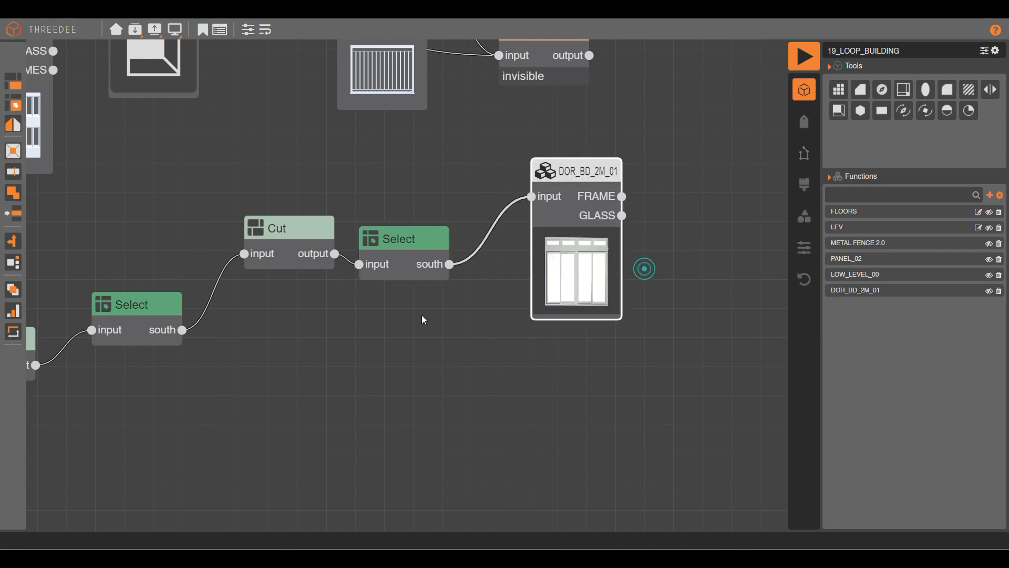
drag(327, 245, 298, 242)
- Add a GLASS output to the Select node that feeds the door function
click(386, 255)
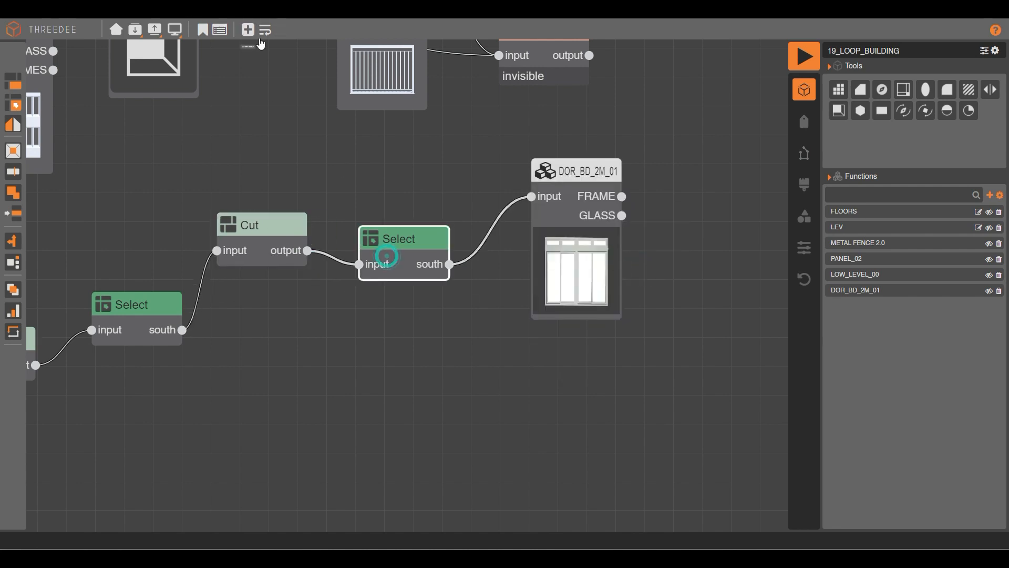
click(247, 30)
text(g)
click(497, 349)
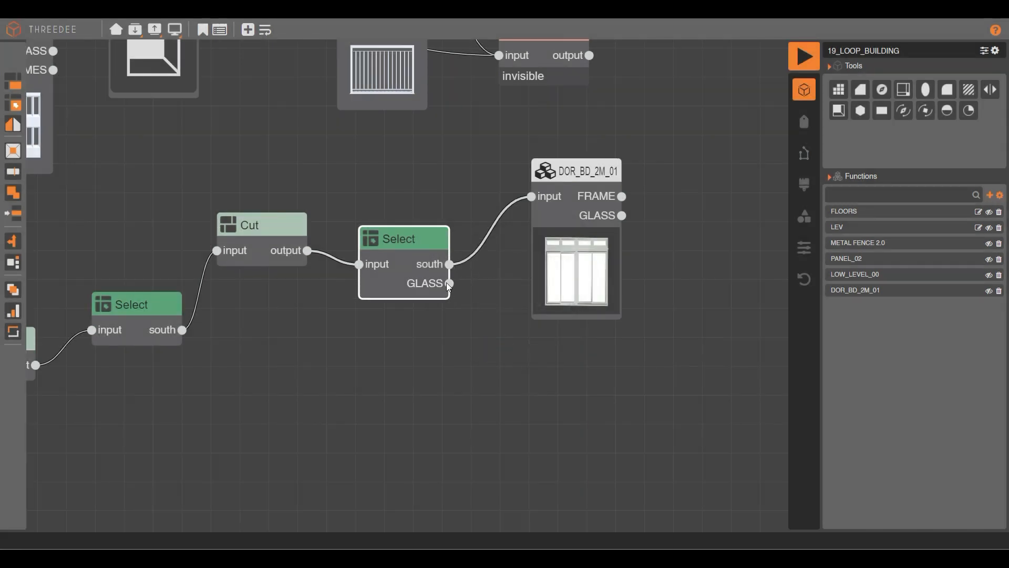
- Attach a Cut node to the Select node's GLASS output and create its 10 by 10 compass drawing
drag(448, 283, 474, 367)
click(500, 383)
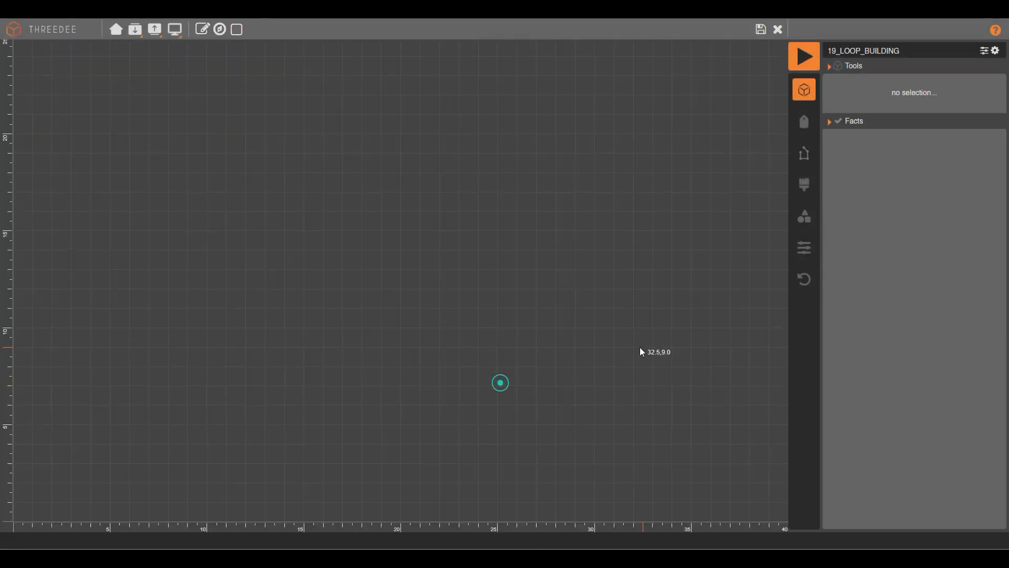
click(220, 29)
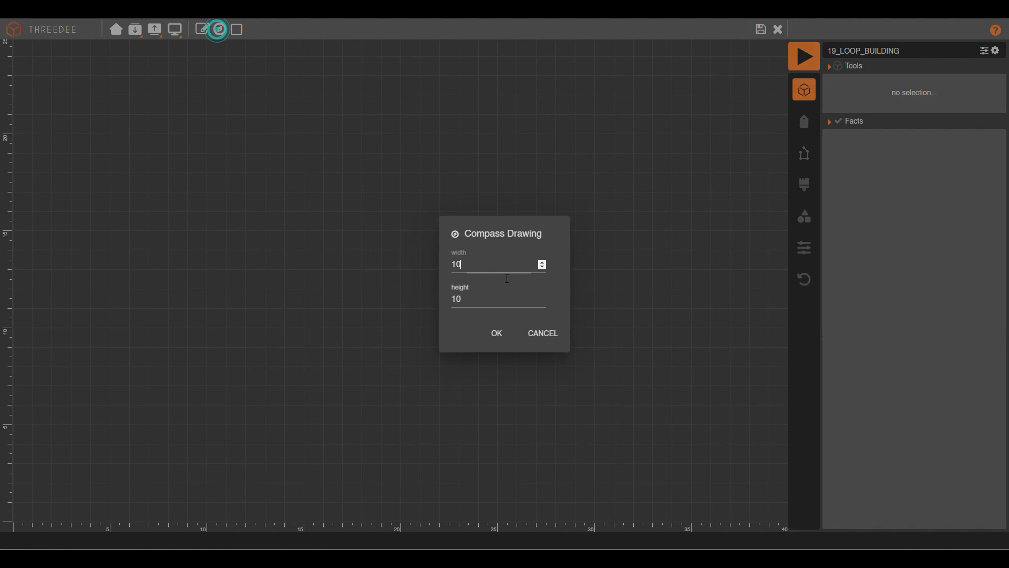
click(498, 335)
- Draw a horizontal cut across the middle of the square and repeat it by length with distance 1
drag(155, 258, 639, 259)
click(560, 258)
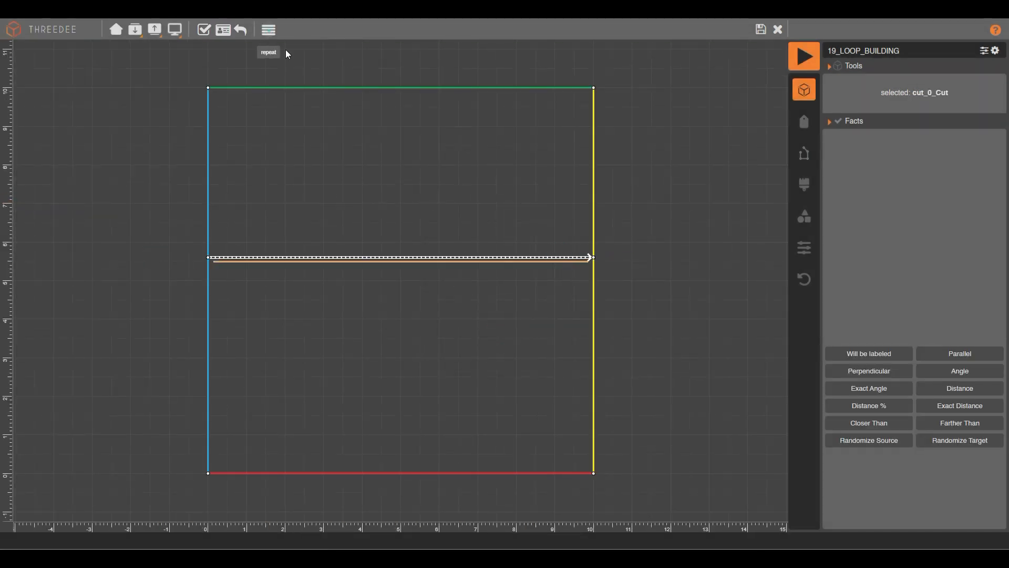
click(269, 30)
click(405, 197)
click(401, 216)
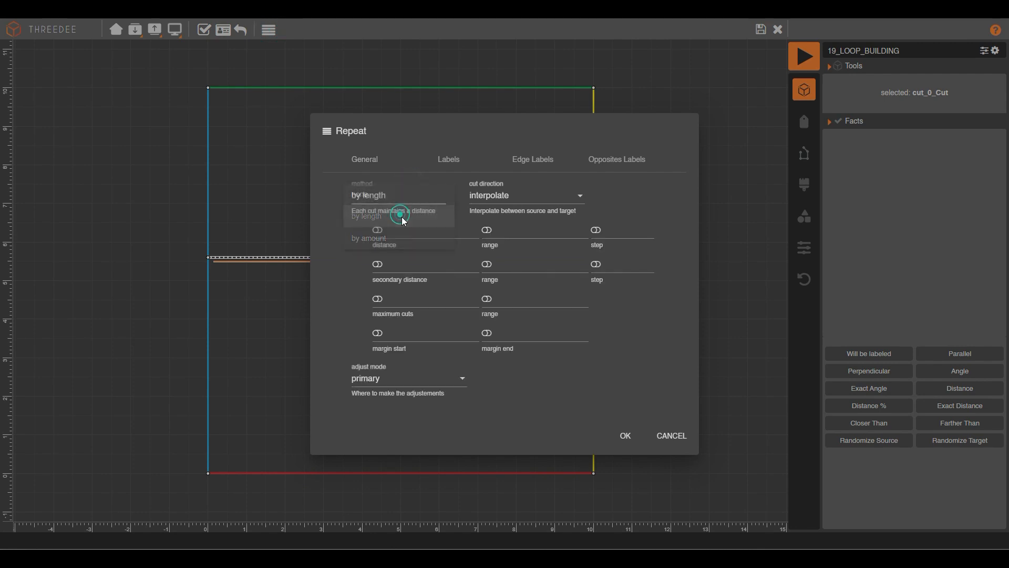
click(427, 227)
text(1)
- Assign rotated compass labels to the repeat's primary side edges and save the glass cut drawing
click(513, 163)
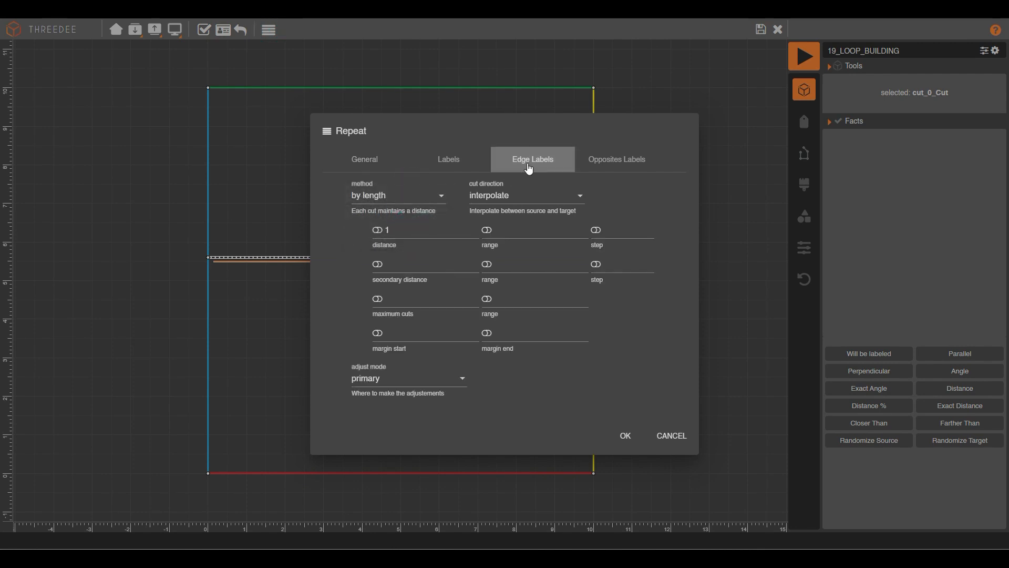
click(345, 191)
click(345, 191)
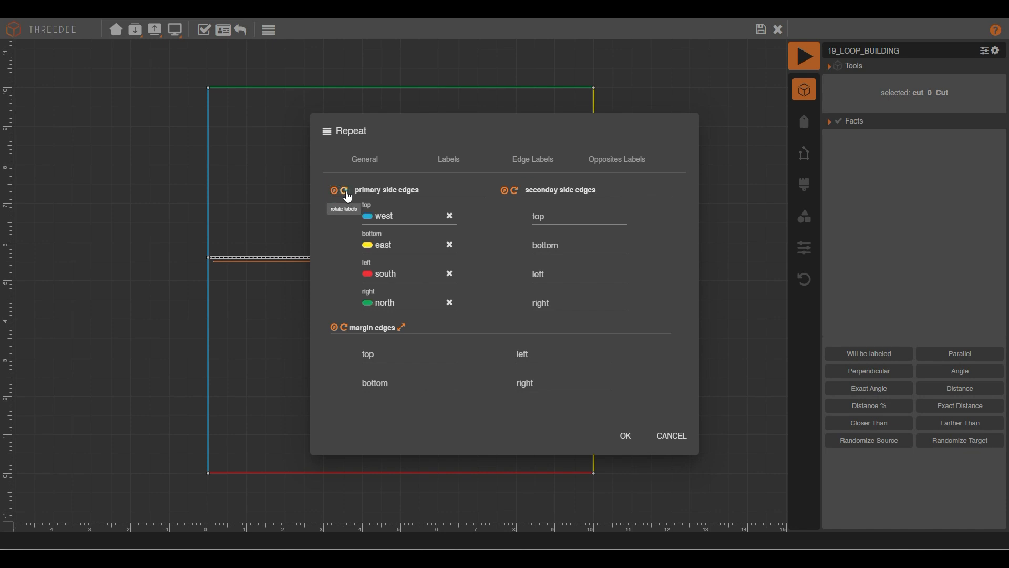
click(345, 192)
click(345, 192)
click(631, 438)
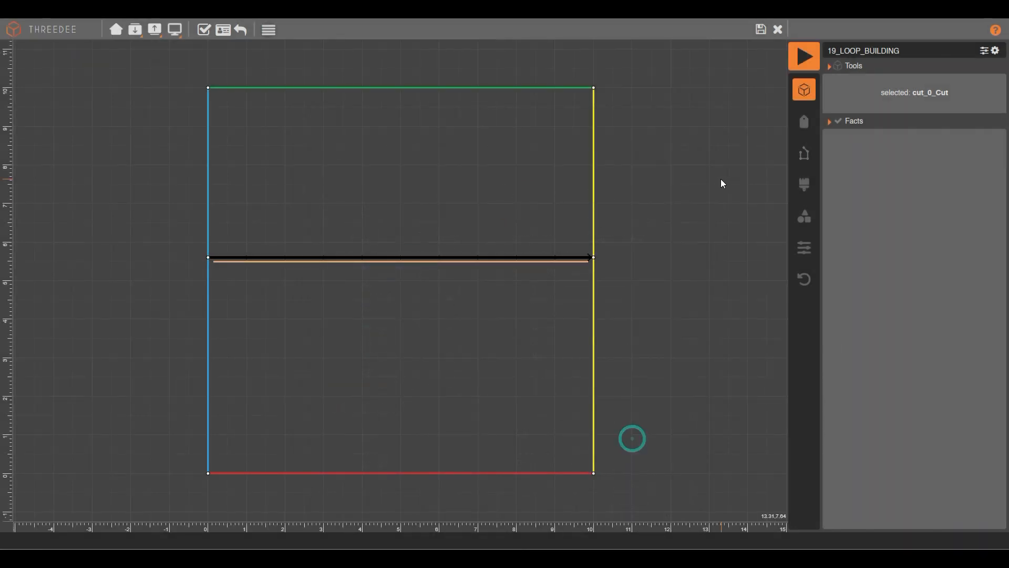
click(757, 29)
- Override the DOR_BD_2M_01 door node's variables, setting TWO_FACES to 0 and DOOR_HEIGHT to 3
click(561, 286)
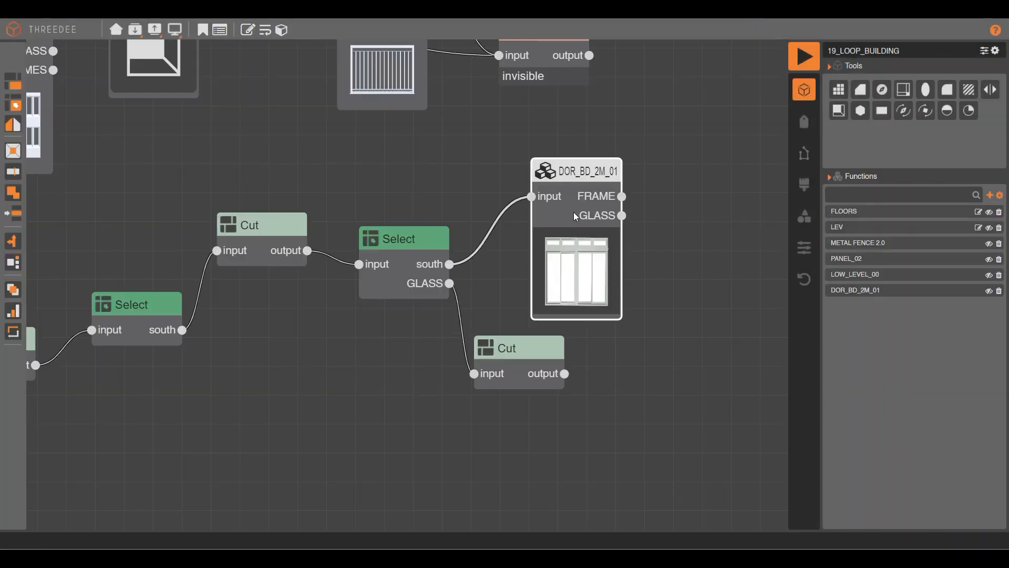
click(248, 30)
click(415, 247)
click(424, 274)
click(564, 275)
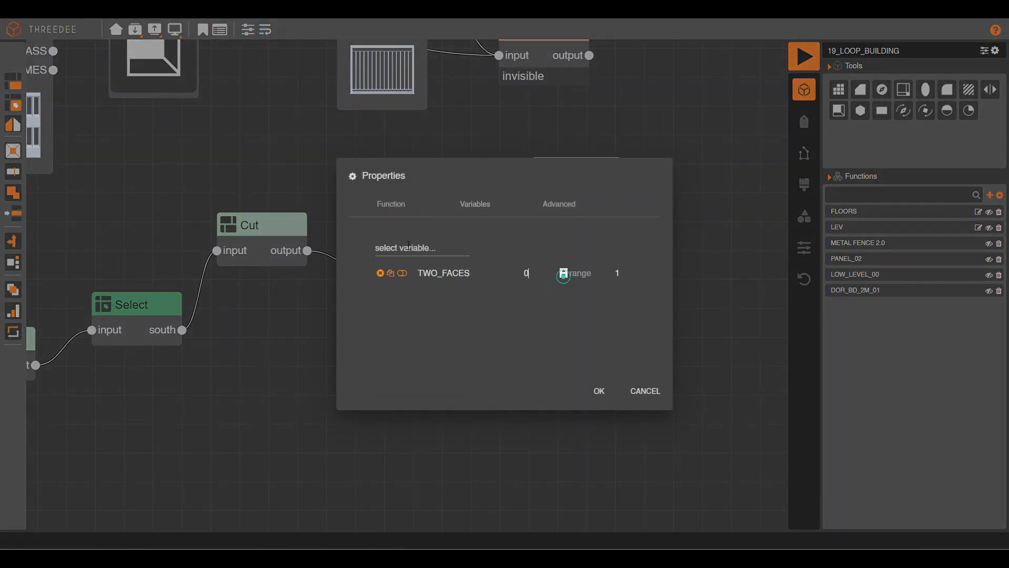
click(407, 246)
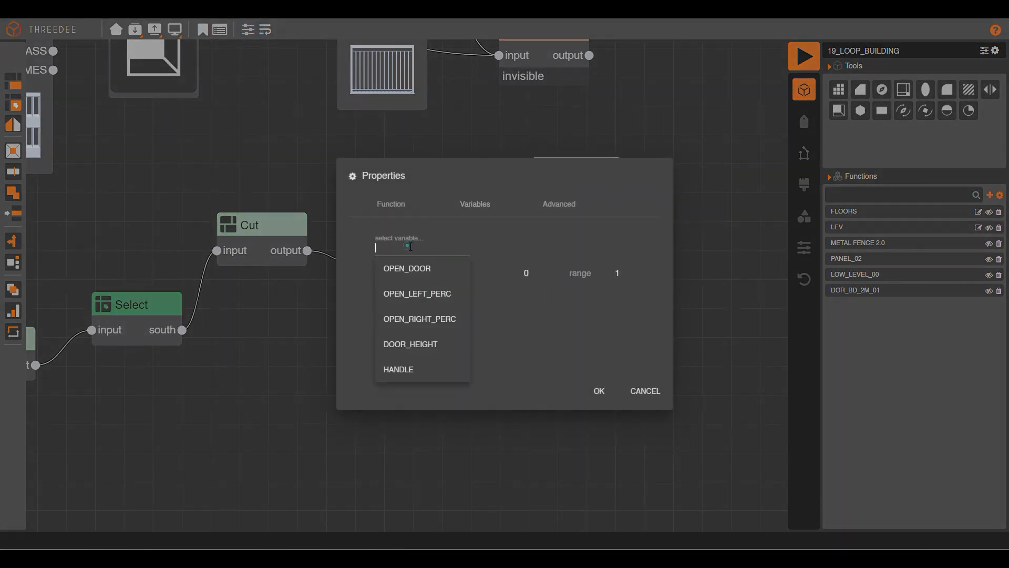
click(436, 351)
click(566, 283)
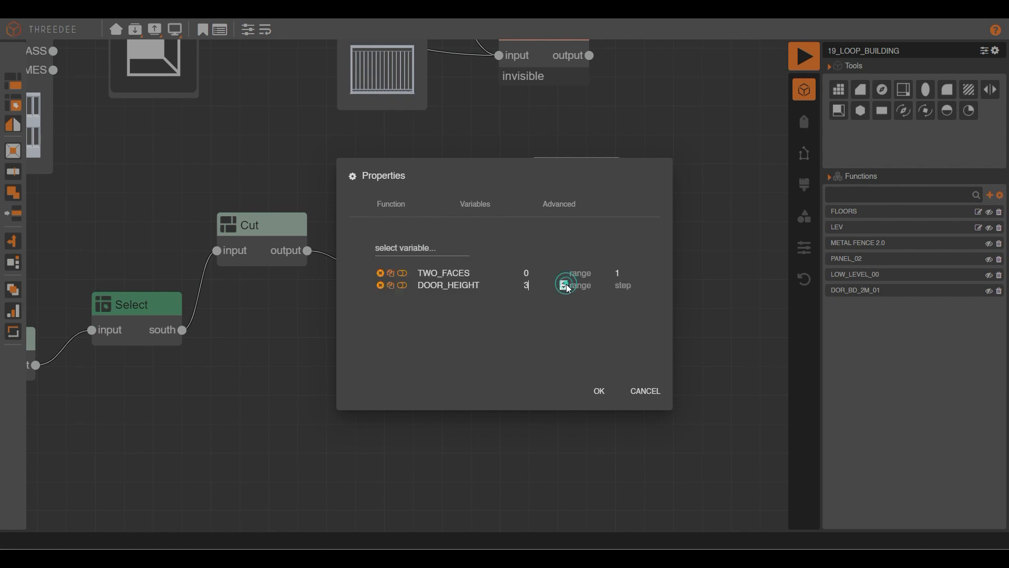
click(599, 390)
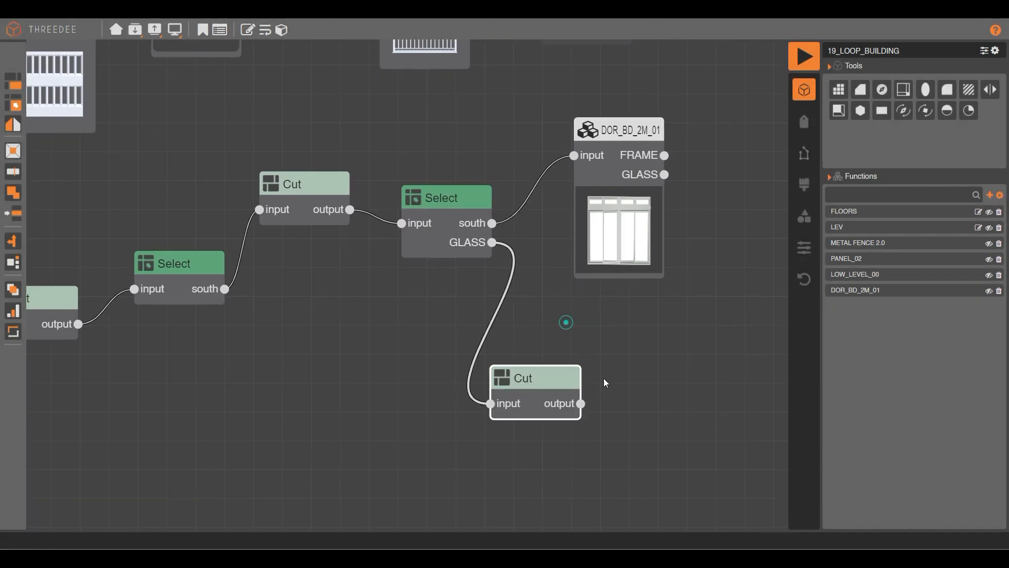
- Attach an Inset node with distance 0.05 to the output of the glass Cut node
drag(403, 262, 511, 218)
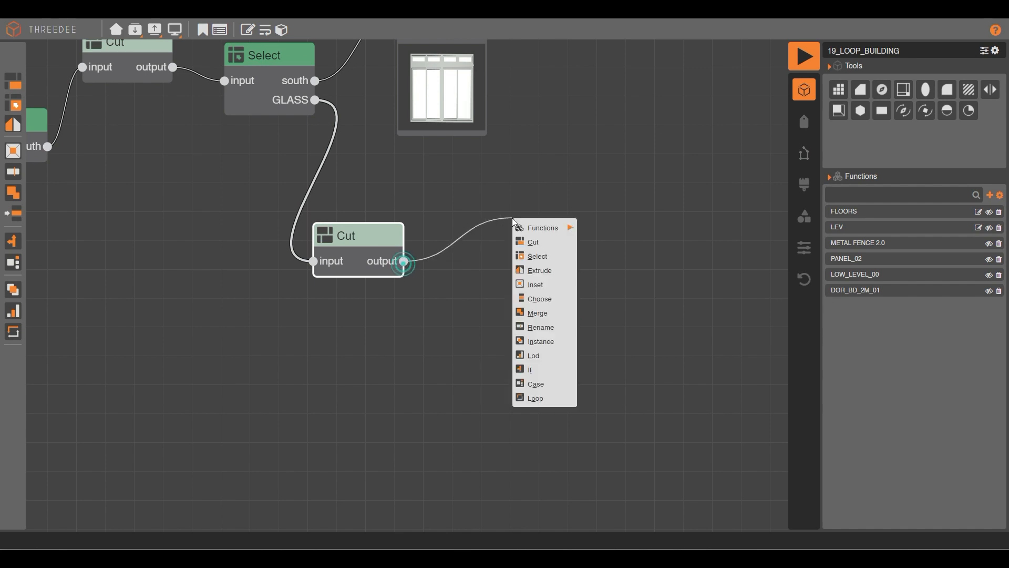
click(545, 284)
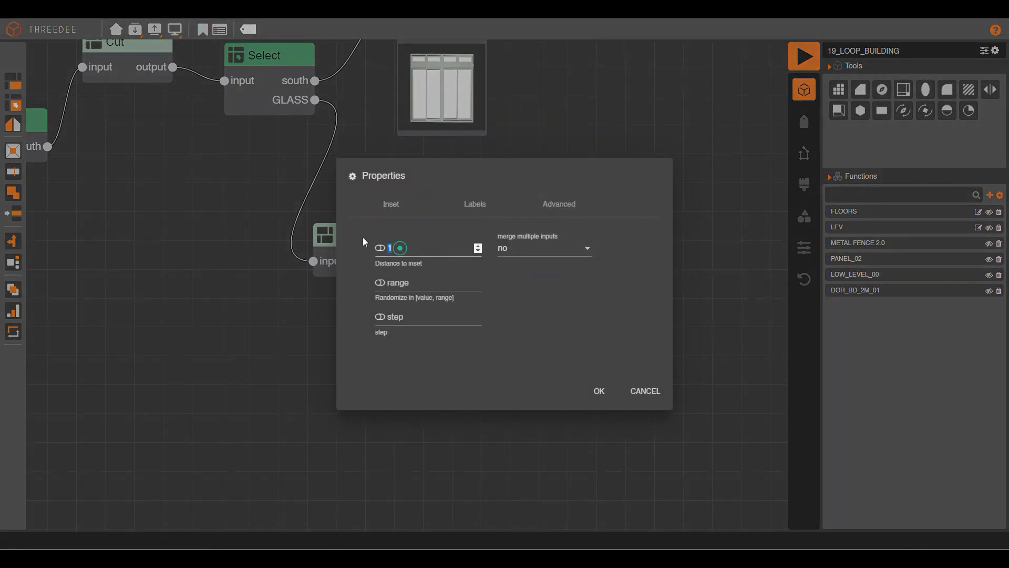
text(.05)
click(599, 391)
drag(624, 311, 512, 279)
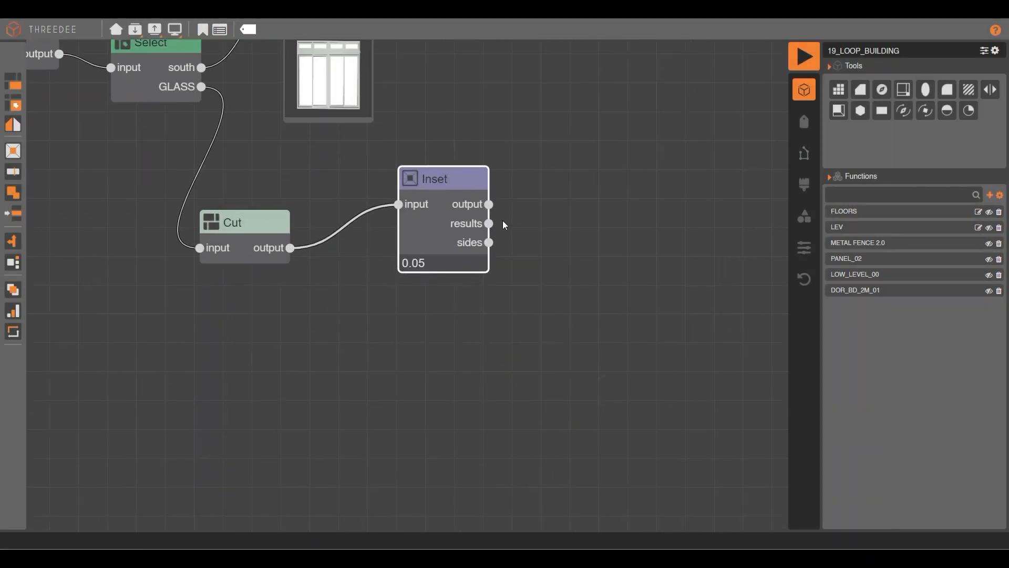
- Extrude the Inset node's results by an amount of -0.05
drag(488, 224, 533, 278)
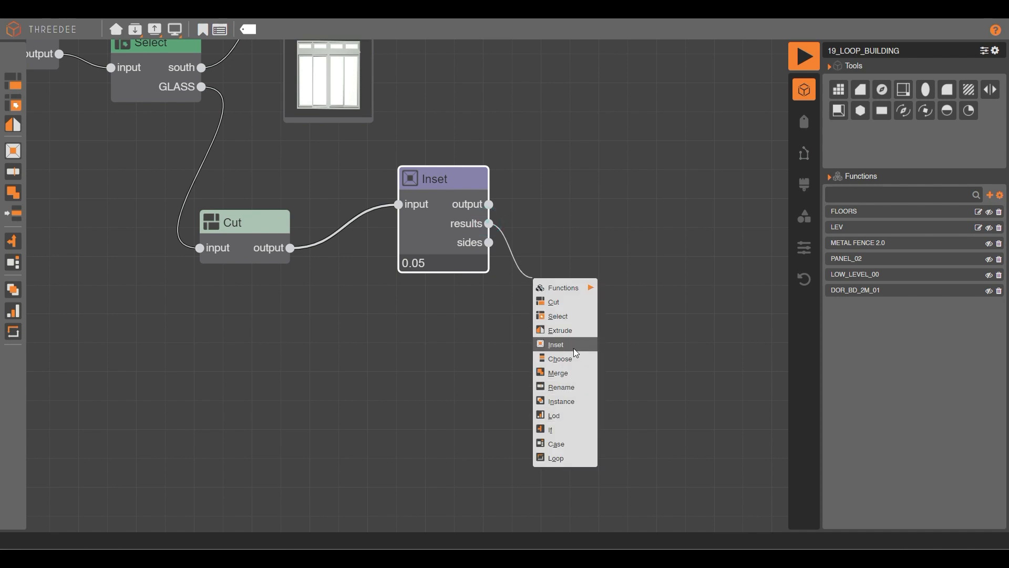
click(572, 331)
click(424, 248)
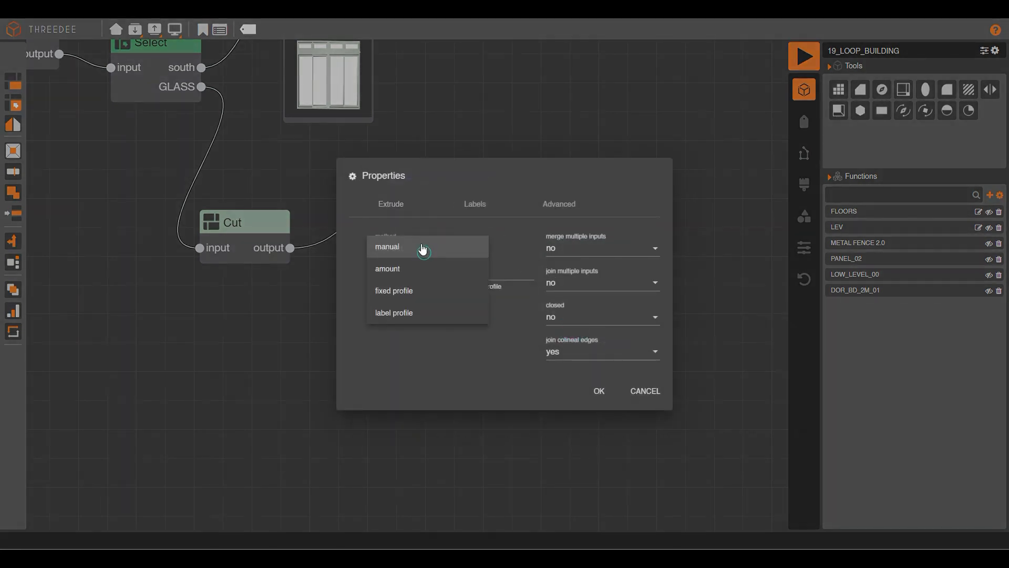
click(415, 268)
click(417, 284)
text(-)
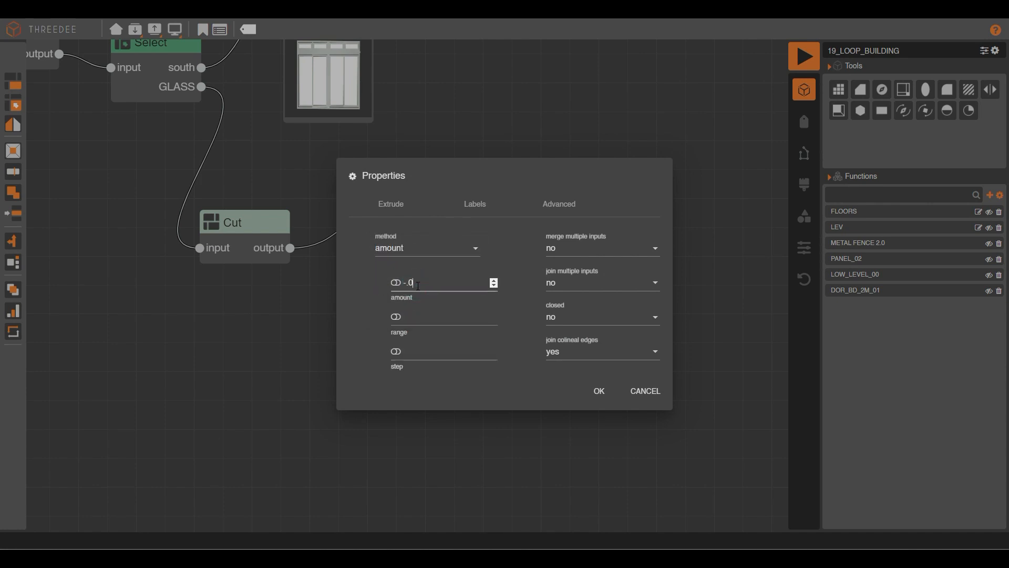
click(599, 390)
- Attach a Rename node to the new Extrude node's caps and assign the GLASS label
drag(660, 307, 554, 355)
click(603, 466)
click(394, 282)
text(G)
click(415, 353)
click(599, 390)
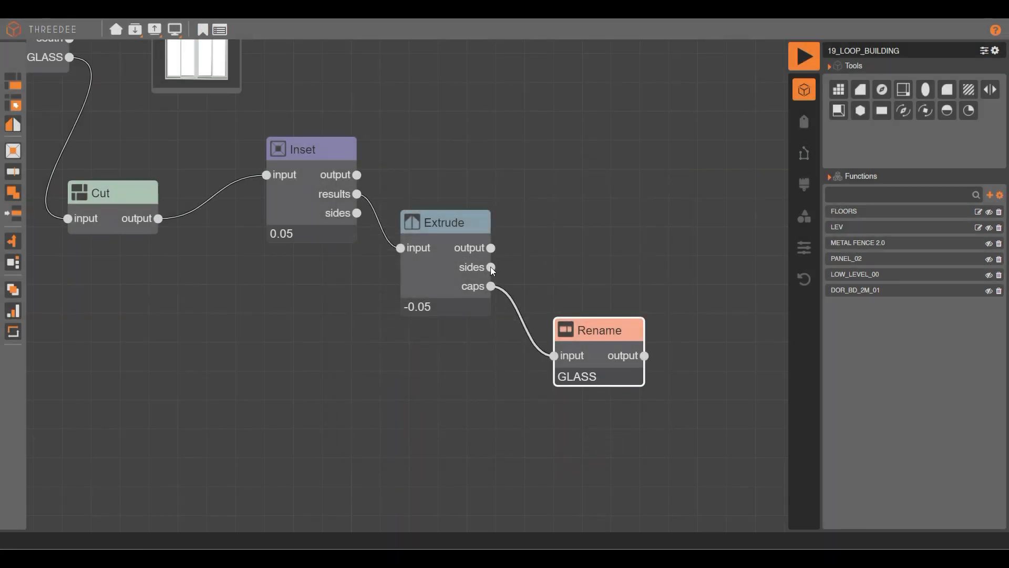
- Rename the Extrude node's sides as CARPENTER and connect the Inset node's sides to the same Rename node
drag(490, 266, 615, 182)
click(655, 289)
click(419, 280)
text(C)
click(428, 336)
click(599, 391)
drag(357, 213, 614, 182)
- Render the tower and examine the balcony doors and divided glass from close up and from several sides
scroll(652, 298, down, 5)
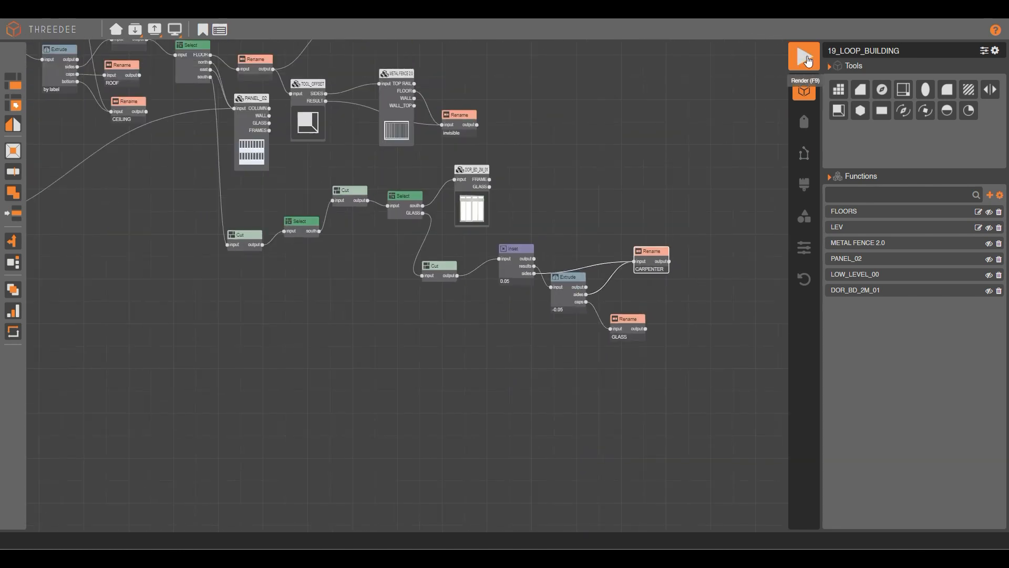
click(805, 57)
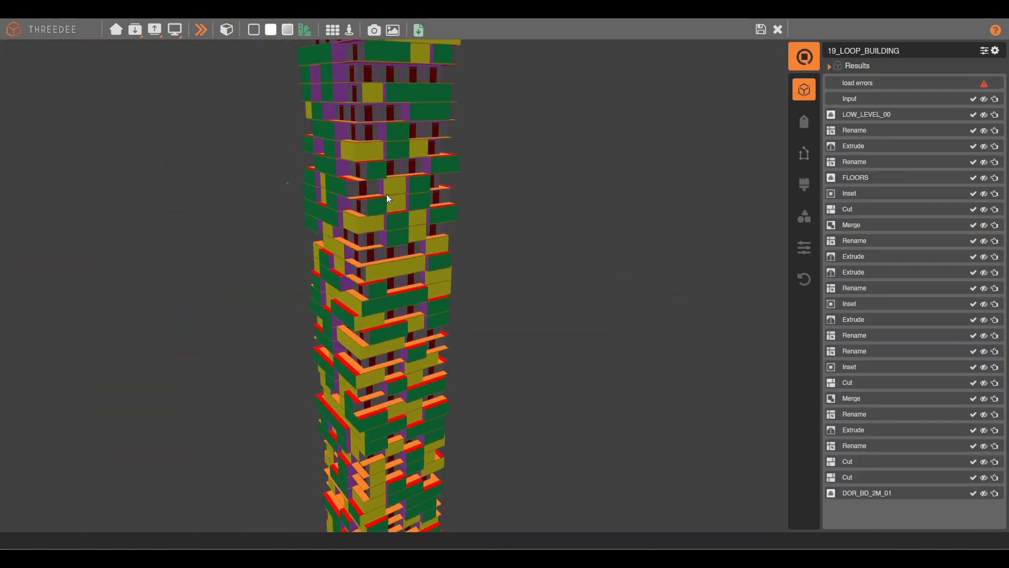
scroll(492, 226, up, 3)
drag(495, 232, 462, 185)
scroll(461, 185, up, 3)
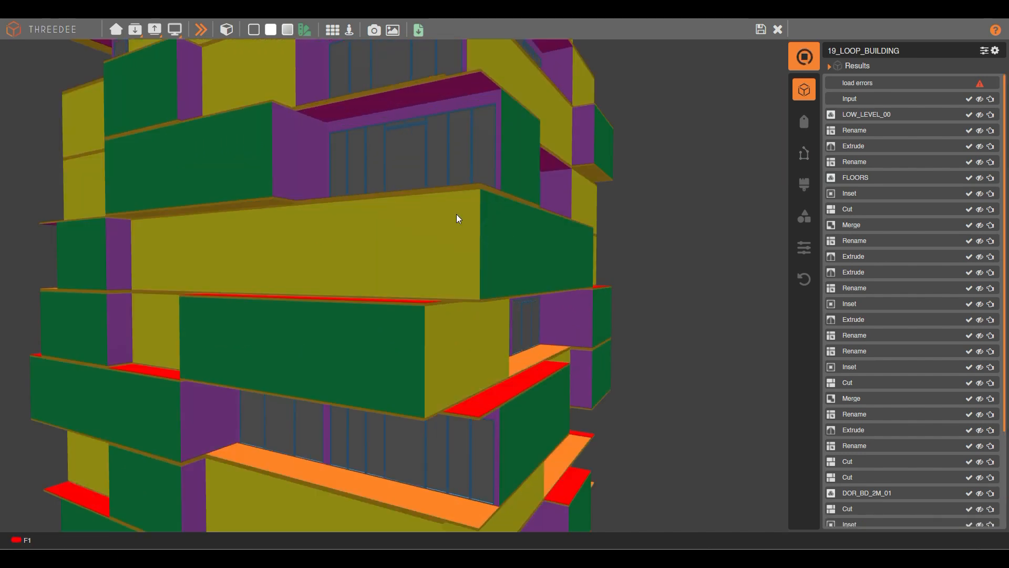
right_drag(456, 214, 450, 264)
scroll(451, 263, up, 1)
scroll(450, 268, up, 3)
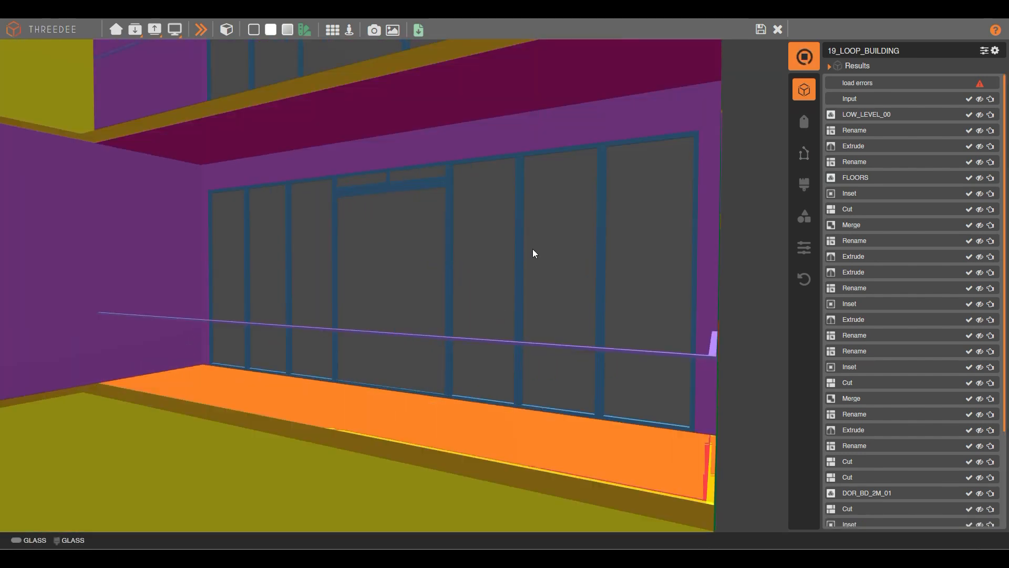
scroll(532, 254, down, 10)
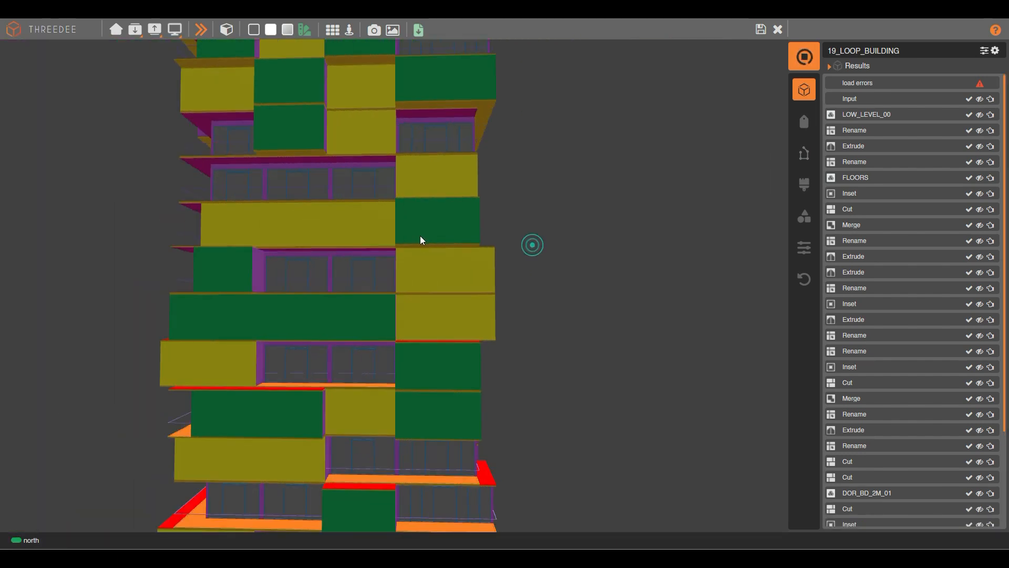
scroll(417, 233, up, 5)
drag(253, 256, 395, 251)
scroll(383, 263, down, 5)
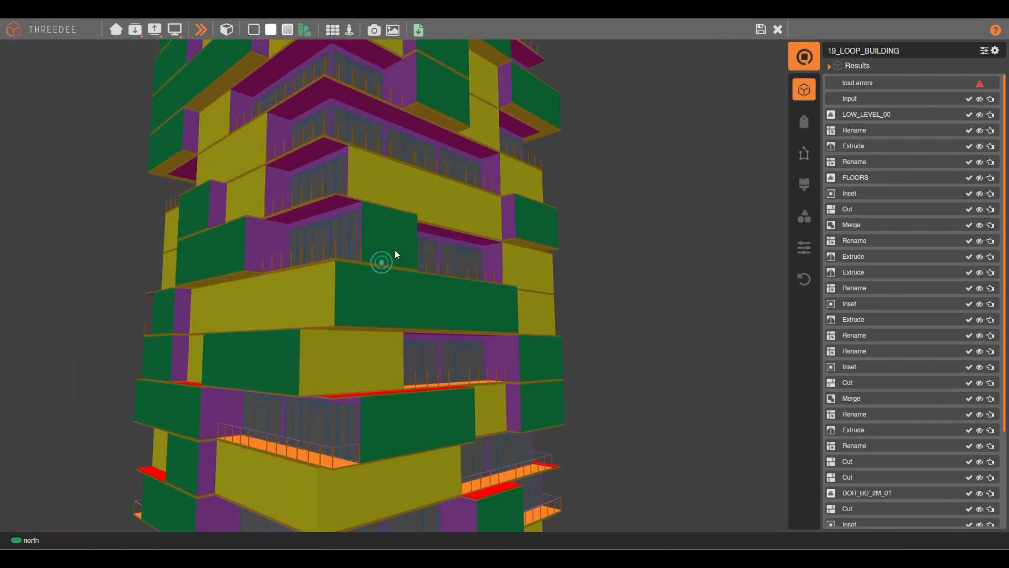
- Examine the panelled facade, balconies and base across the whole rendered tower, and return to the graph
scroll(393, 250, down, 5)
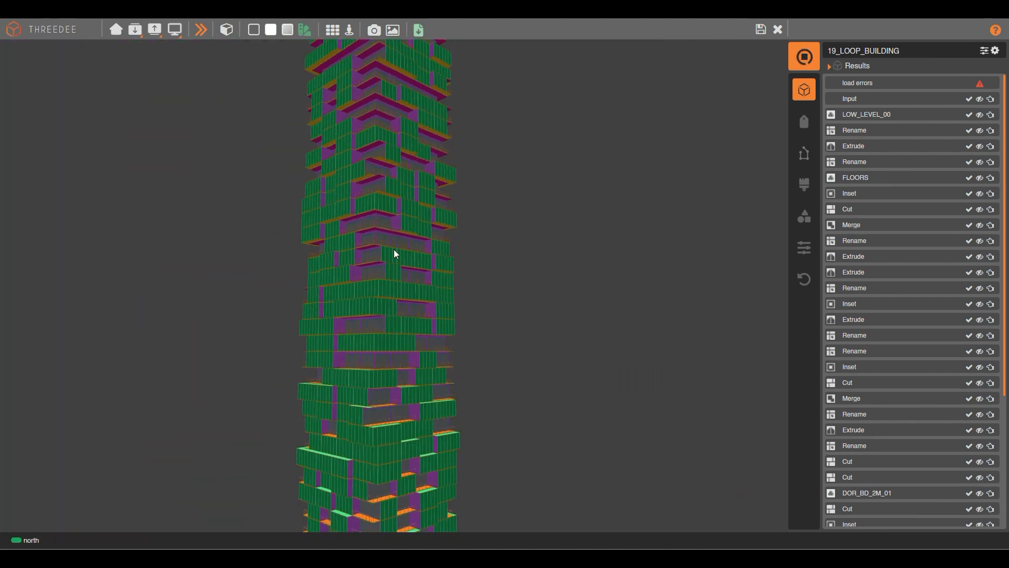
scroll(478, 275, up, 6)
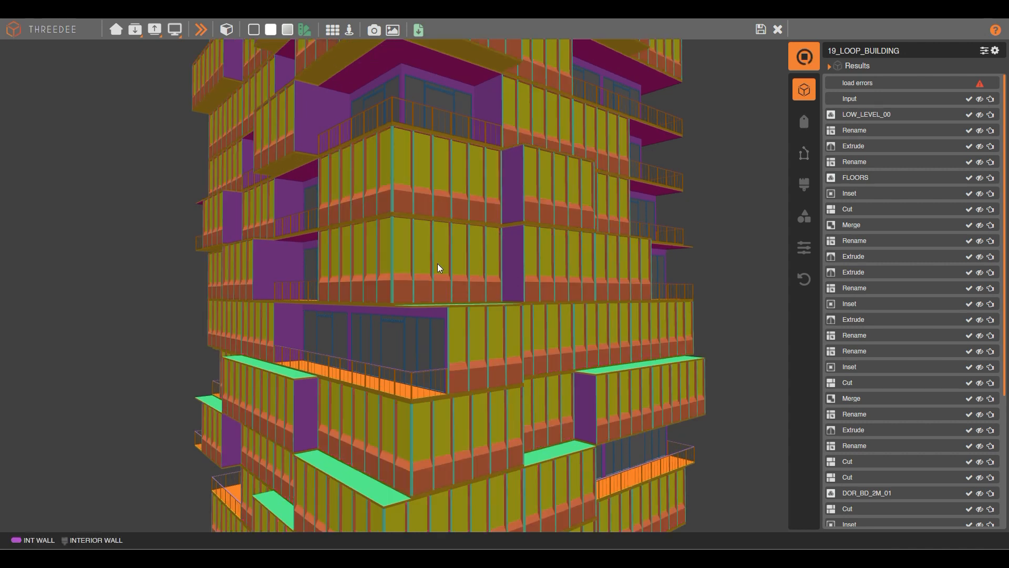
drag(439, 268, 471, 248)
scroll(530, 195, down, 5)
drag(533, 194, 511, 79)
scroll(479, 363, up, 6)
scroll(475, 288, down, 4)
scroll(381, 267, down, 4)
drag(381, 267, 375, 199)
right_drag(550, 257, 507, 383)
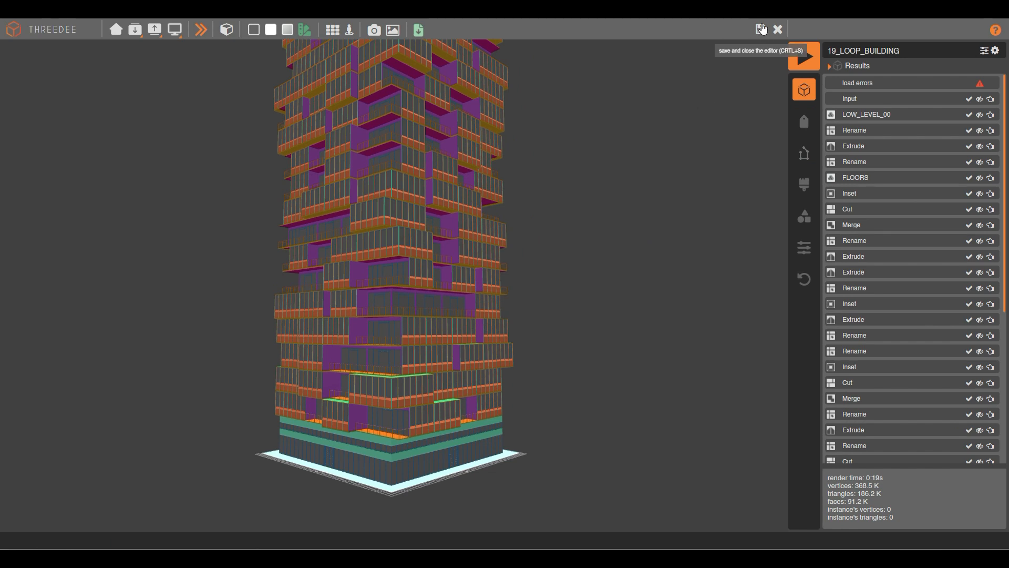
scroll(509, 392, down, 5)
right_drag(525, 160, 556, 304)
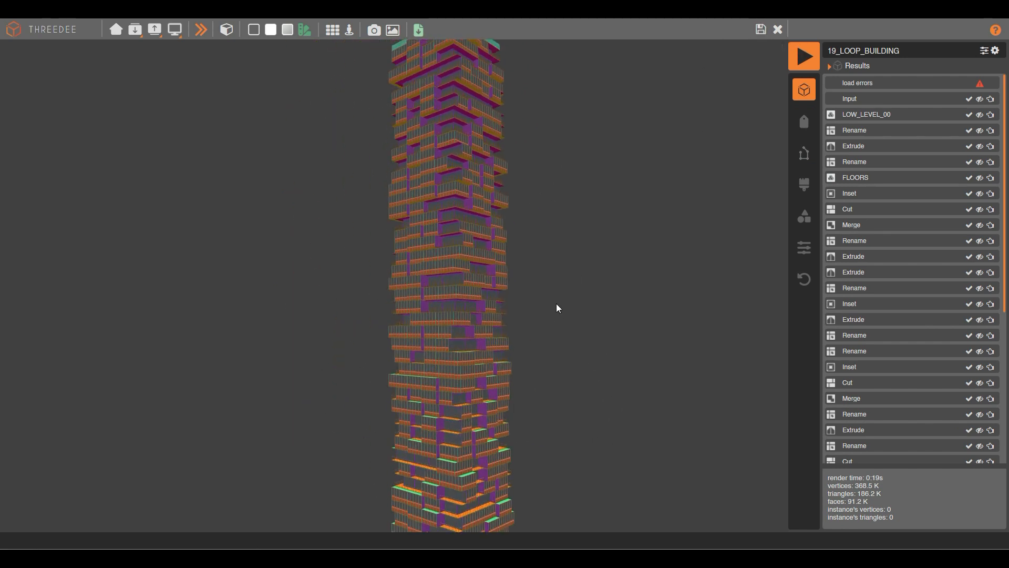
scroll(582, 263, down, 4)
click(760, 29)
- Convert all nodes after the Input node into a single function named LOOP_BUILDING
scroll(534, 348, down, 6)
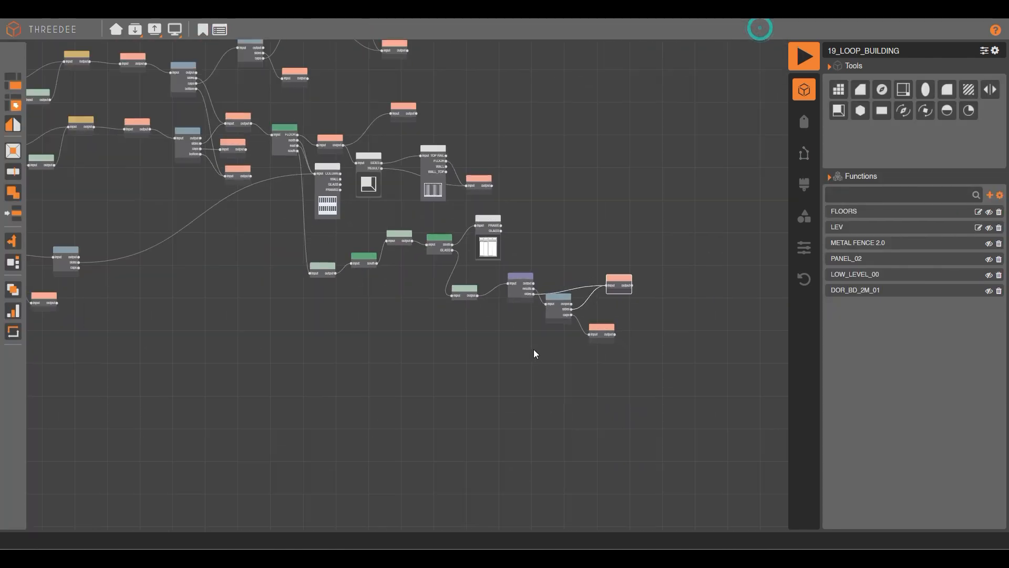
scroll(225, 289, up, 3)
scroll(301, 309, up, 5)
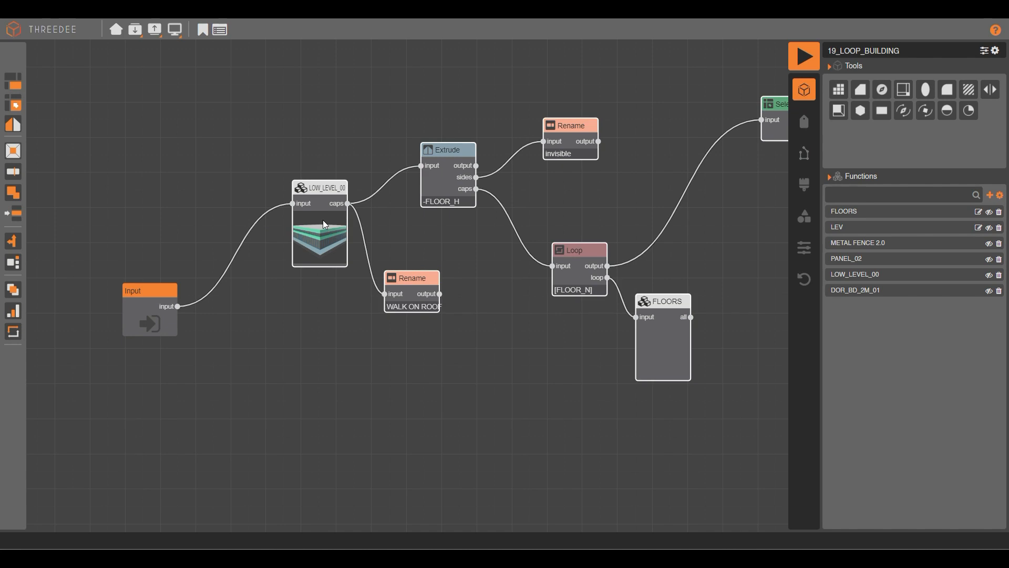
scroll(287, 304, down, 5)
scroll(275, 309, down, 2)
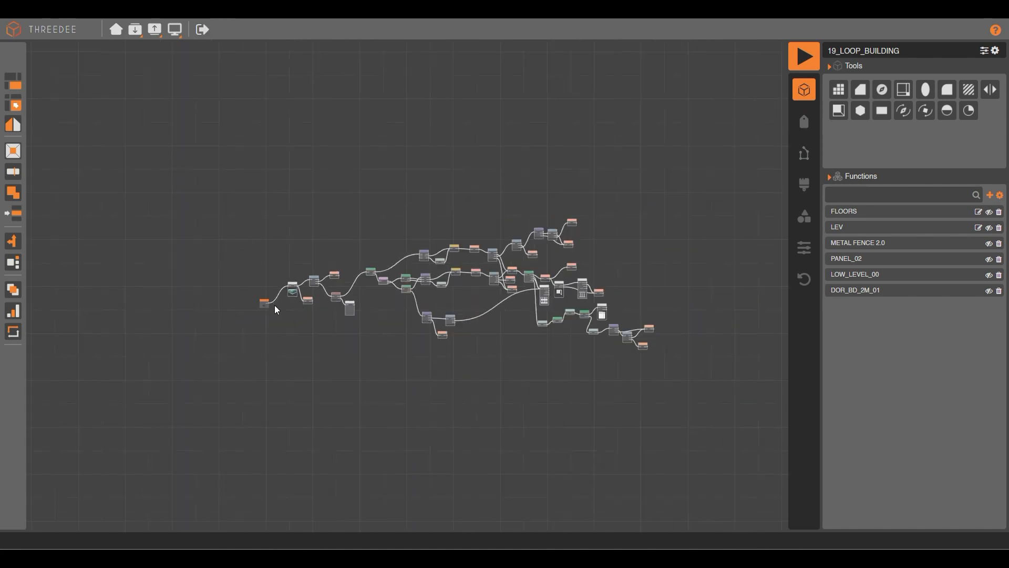
scroll(284, 302, up, 4)
right_click(313, 269)
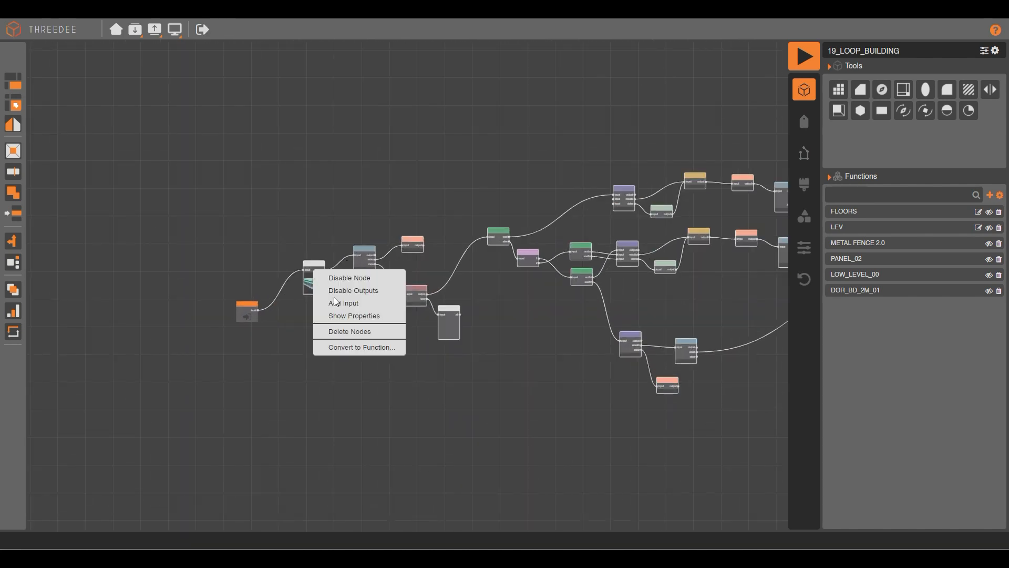
click(366, 346)
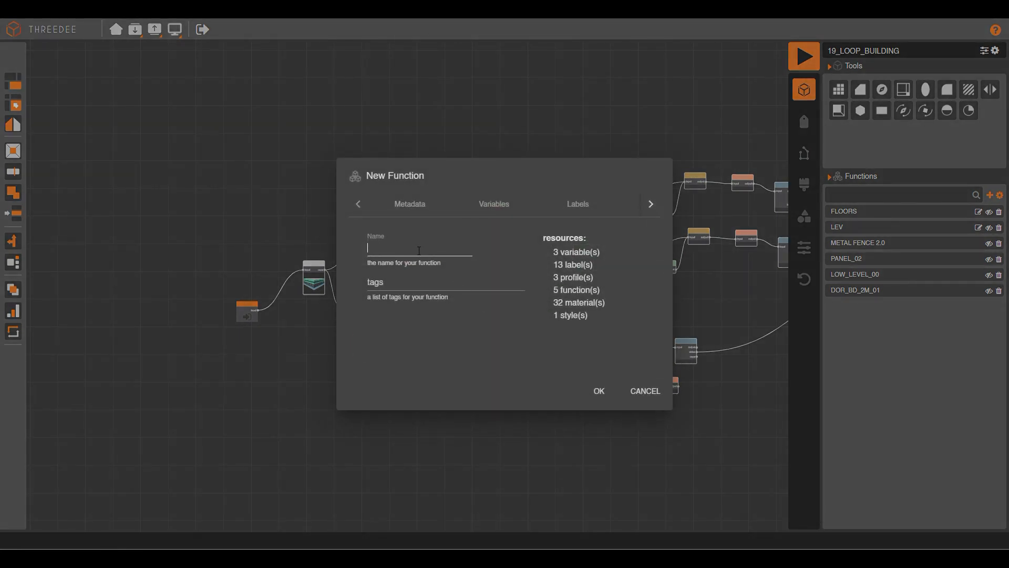
click(419, 246)
click(609, 396)
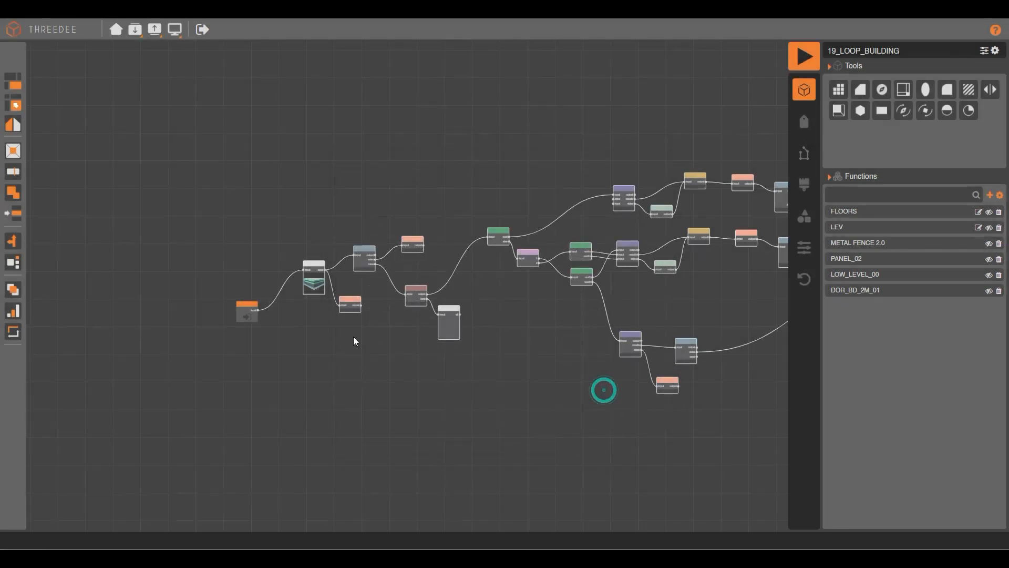
drag(731, 270, 304, 294)
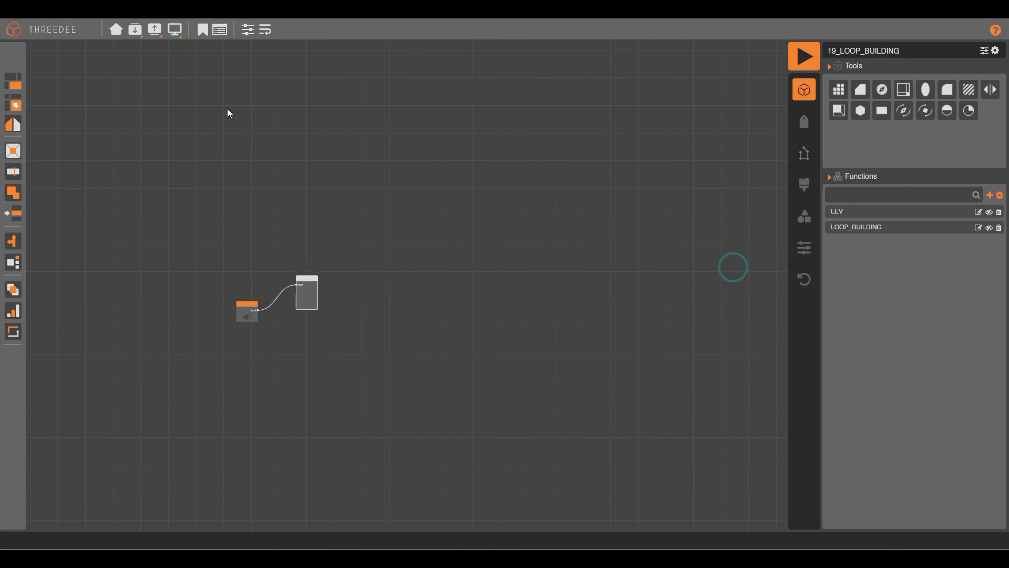
- Add the FLOOR_N and FLOOR_H variables to the LOOP_BUILDING node's properties
click(342, 252)
click(307, 292)
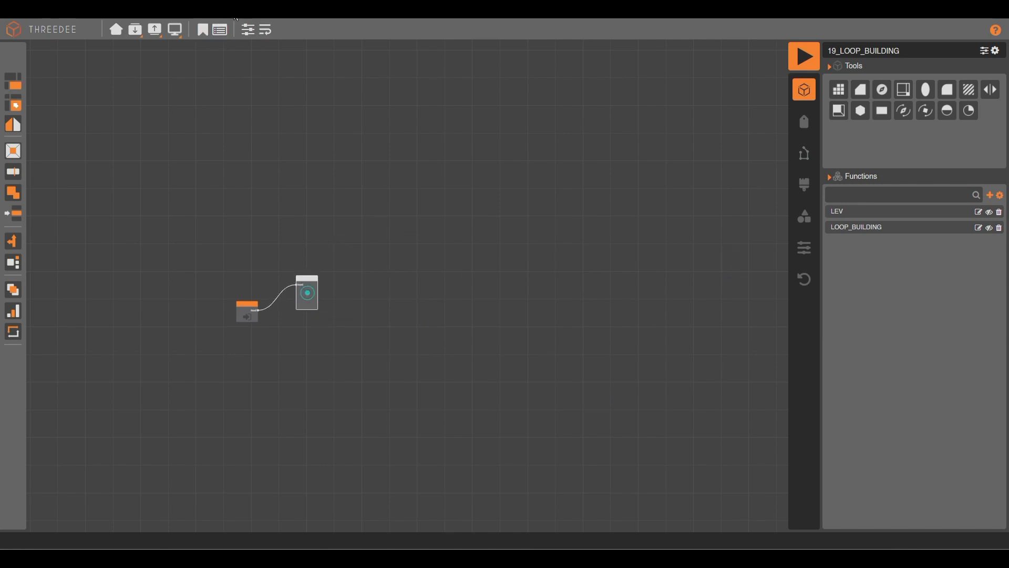
click(250, 30)
click(415, 255)
click(413, 268)
click(415, 266)
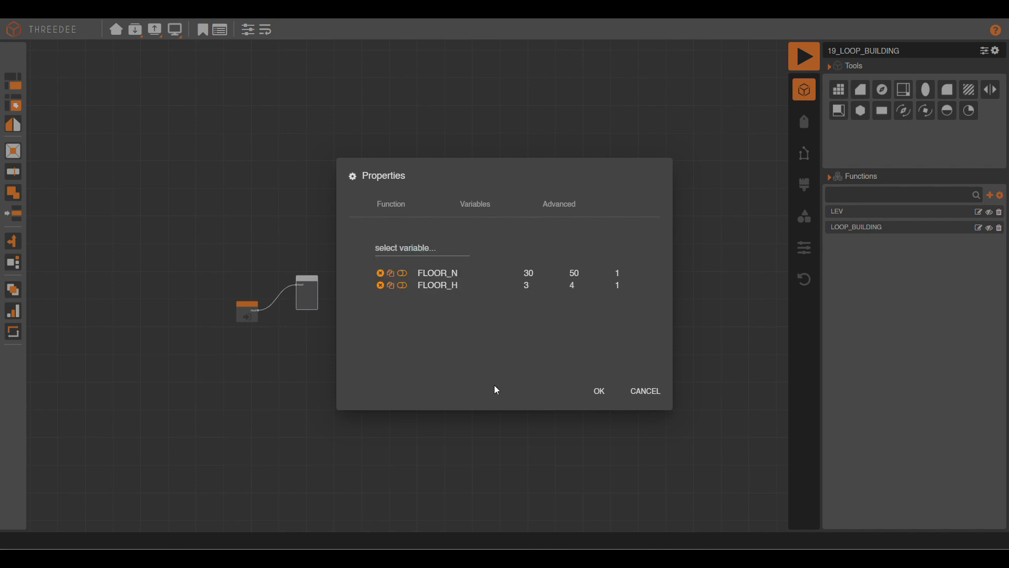
click(600, 391)
- Review the variable definitions of the 19_LOOP_BUILDING graph
click(237, 97)
click(202, 30)
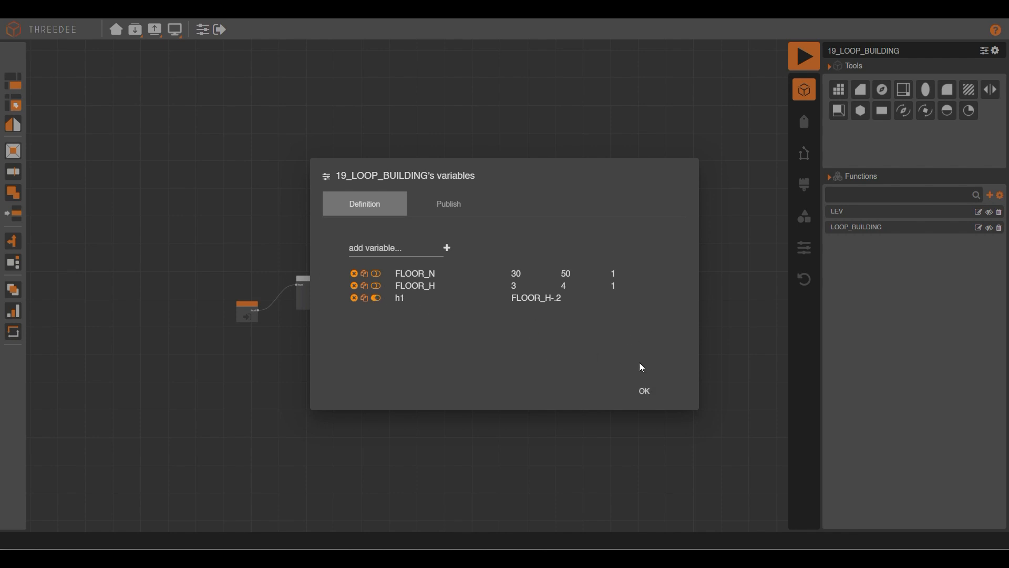
click(653, 393)
- Open the LOOP_BUILDING function's own graph and review its variable definitions
click(295, 133)
click(313, 287)
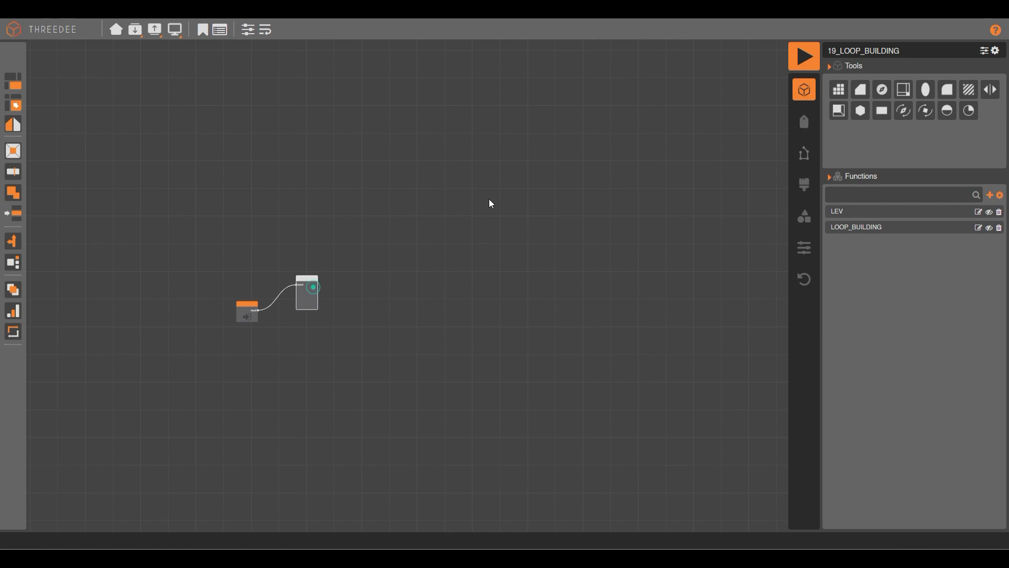
click(129, 61)
click(229, 29)
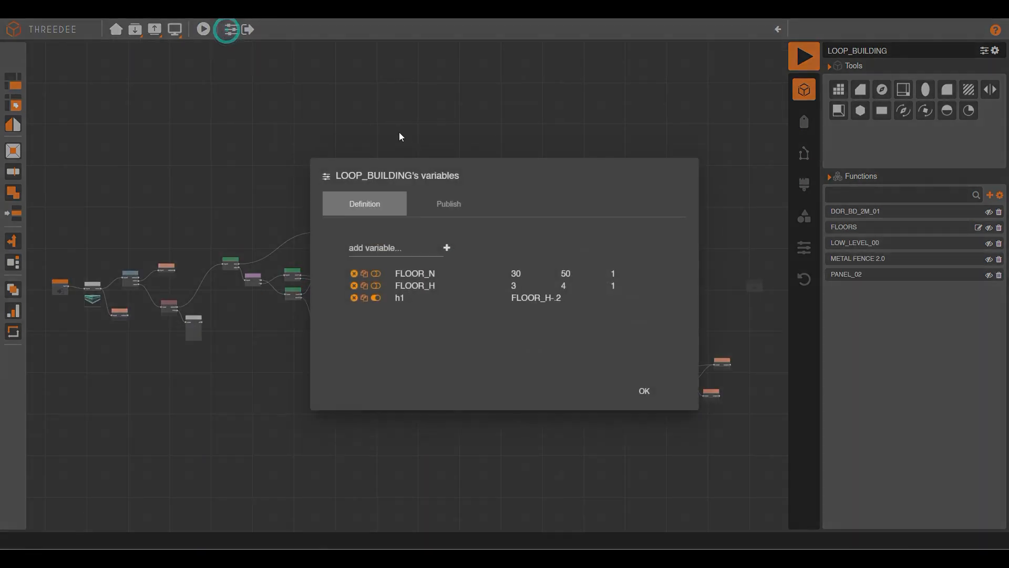
click(352, 115)
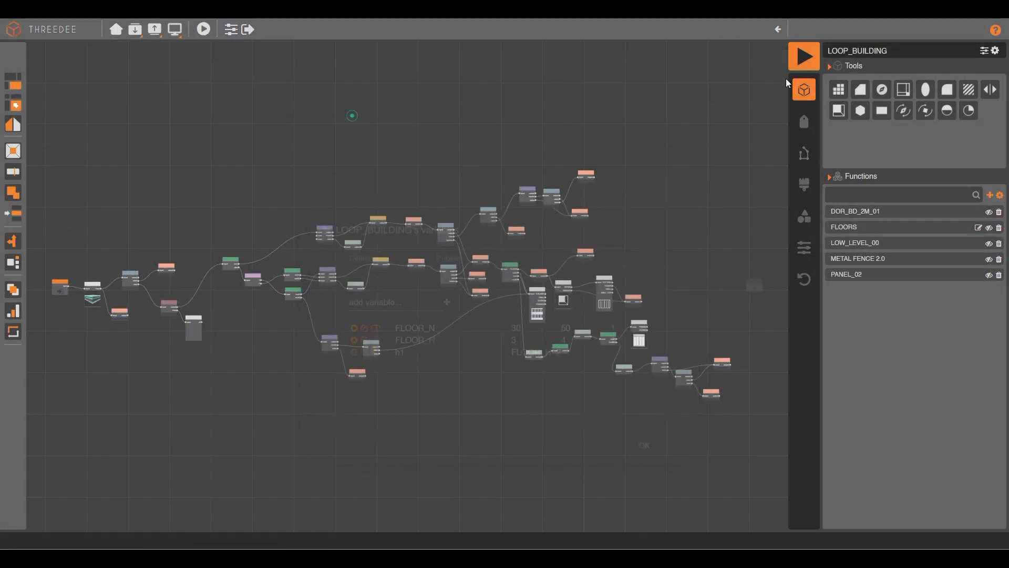
- Return to the 19_LOOP_BUILDING graph and delete its FLOOR_N, FLOOR_H and h1 variable definitions
click(780, 30)
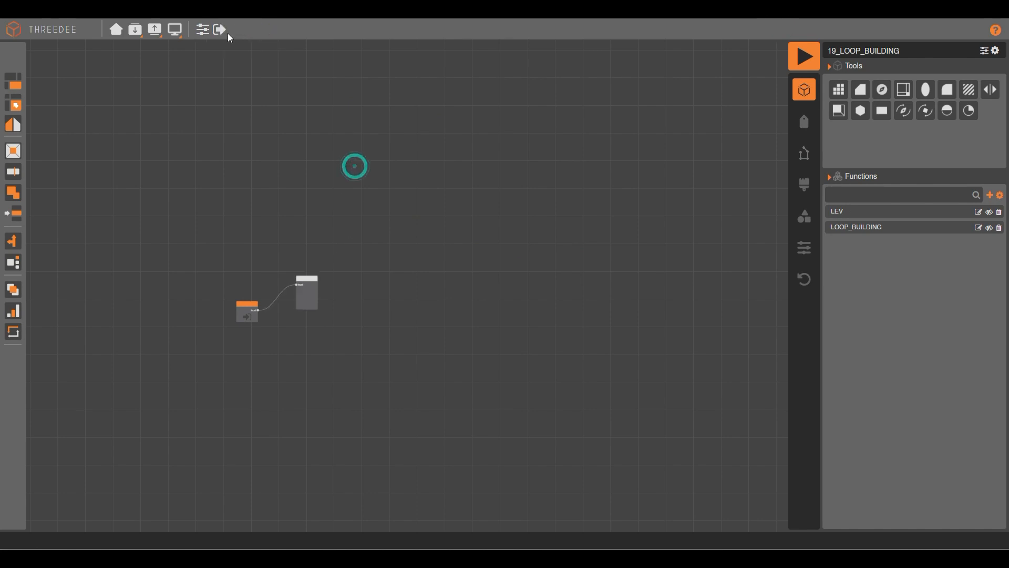
click(203, 29)
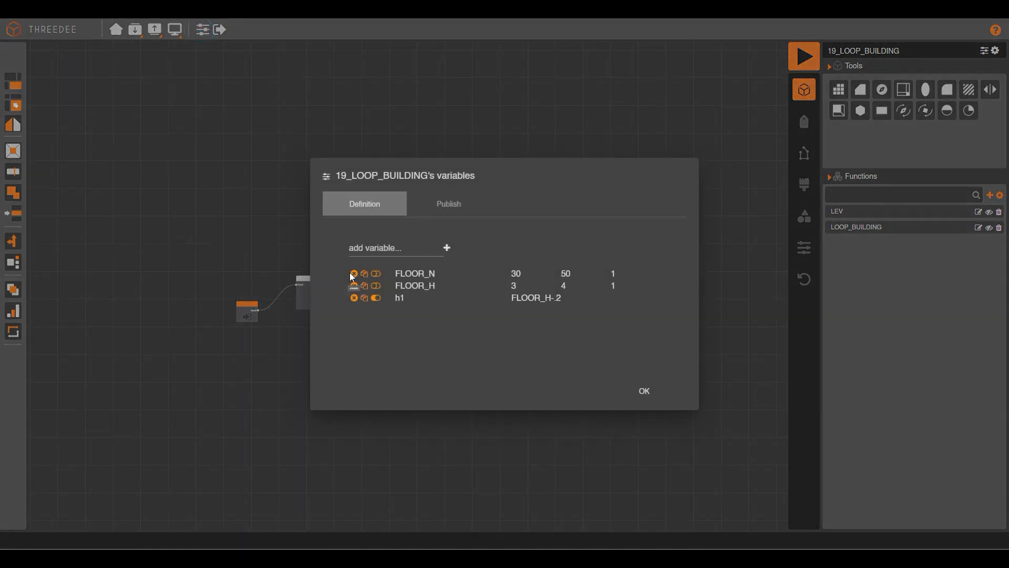
click(355, 274)
click(354, 274)
click(354, 274)
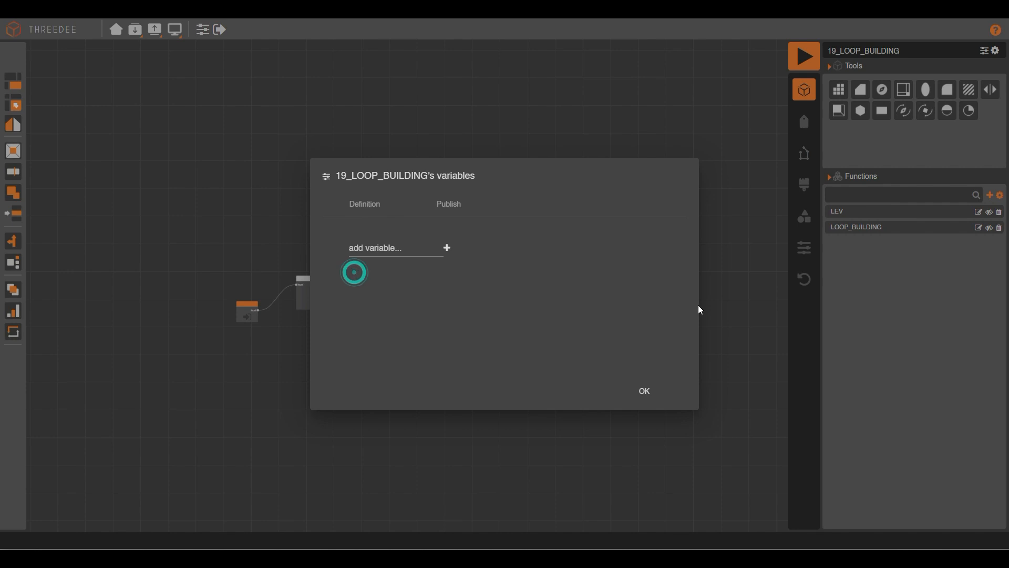
click(645, 391)
- Set the LOOP_BUILDING node's advanced option for randomizing multiple inputs to one seed each
click(310, 287)
click(247, 29)
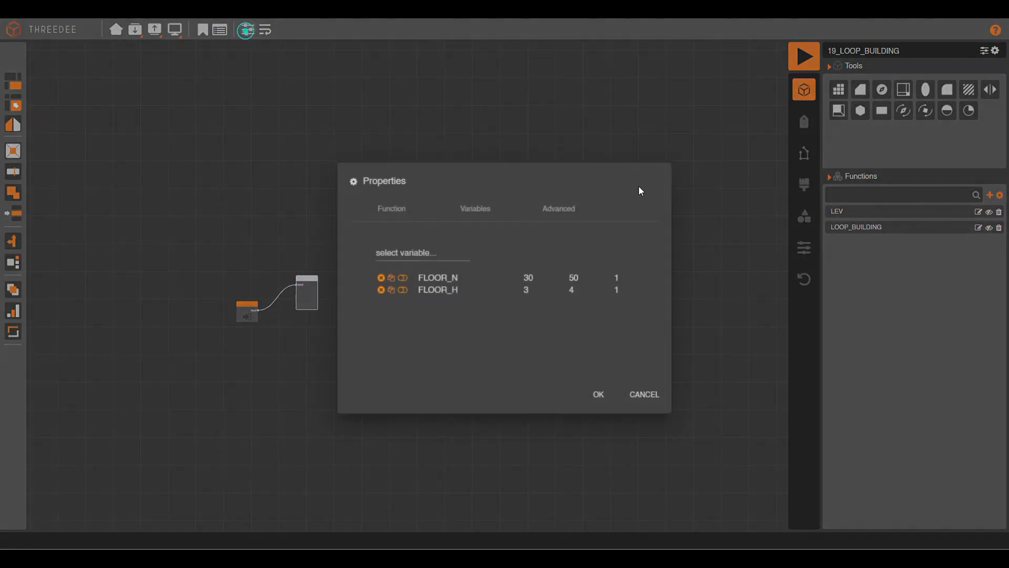
click(573, 208)
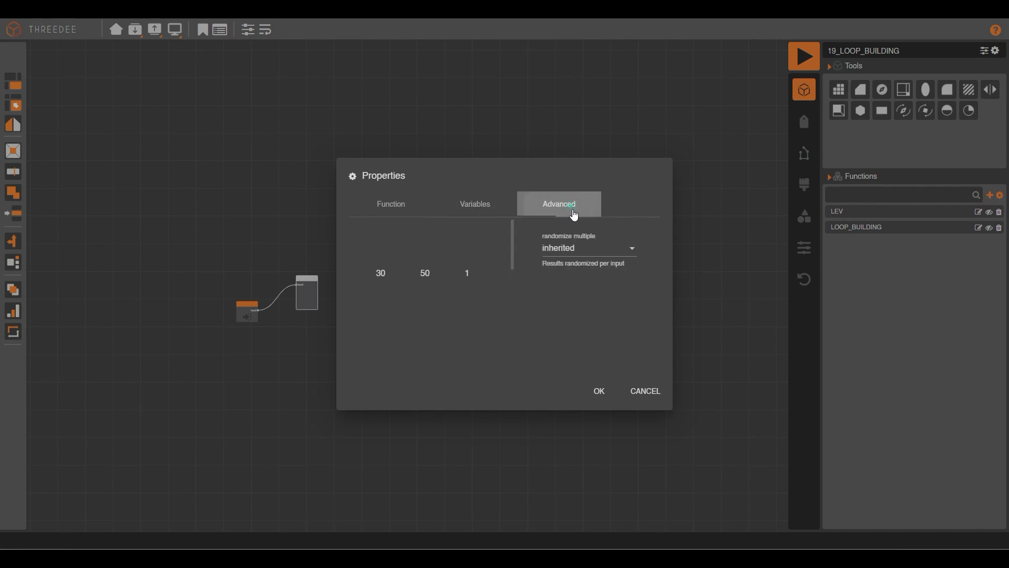
click(406, 256)
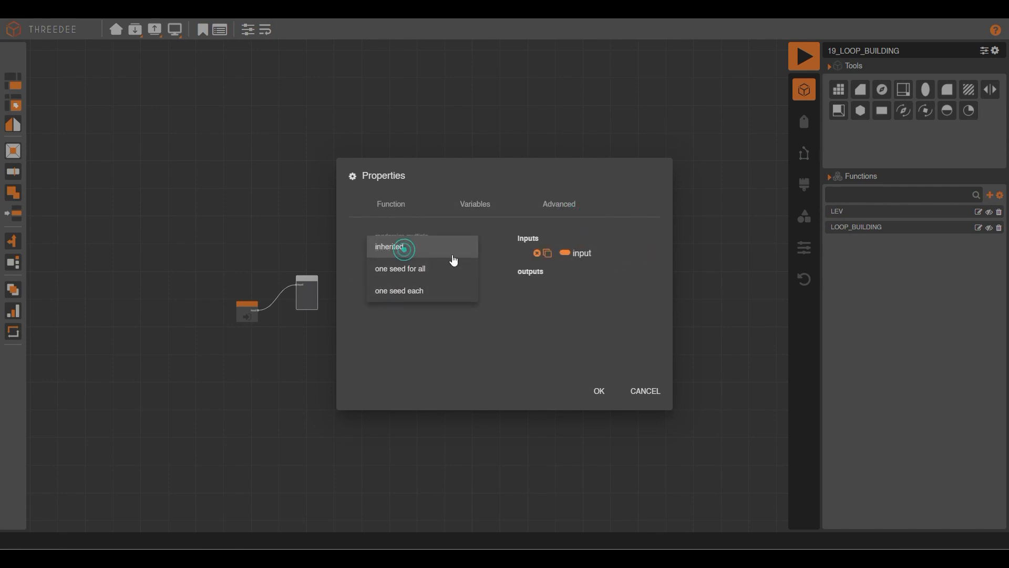
click(418, 290)
click(599, 391)
- Disconnect the Input node from the LOOP_BUILDING node
click(330, 297)
scroll(288, 331, up, 2)
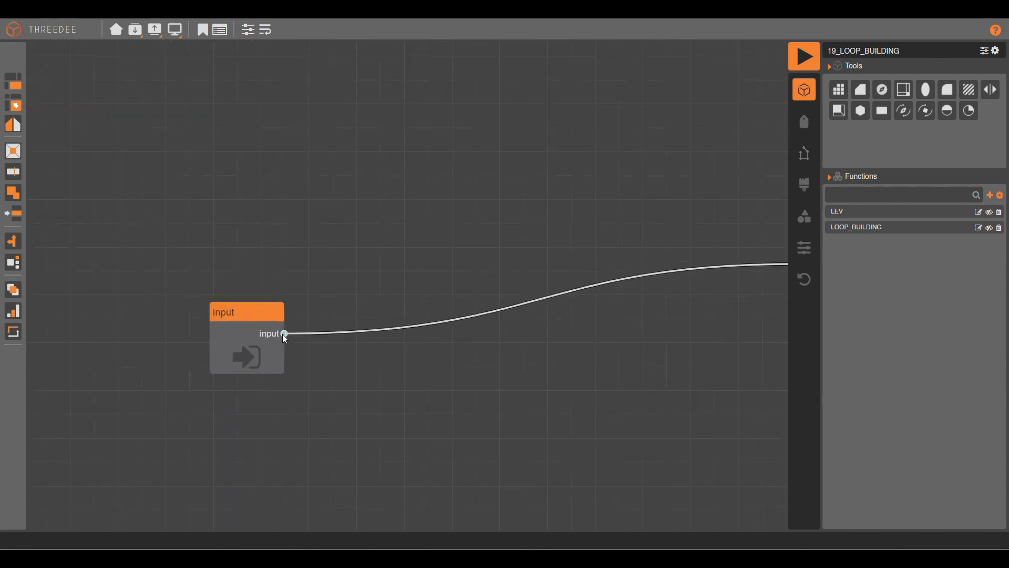
click(284, 333)
- Examine the plot layout of the scene variation and close its editor
click(805, 221)
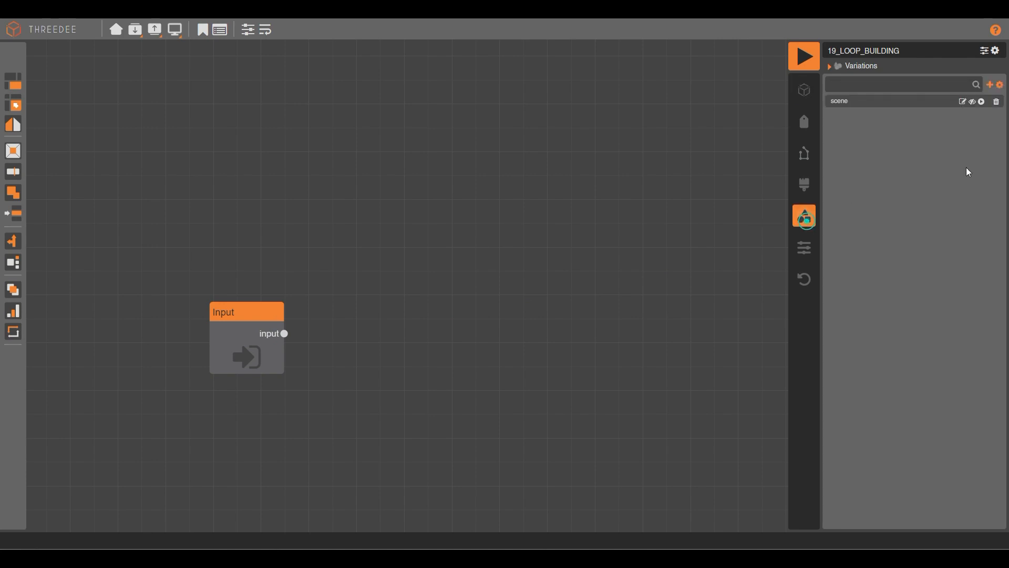
click(963, 103)
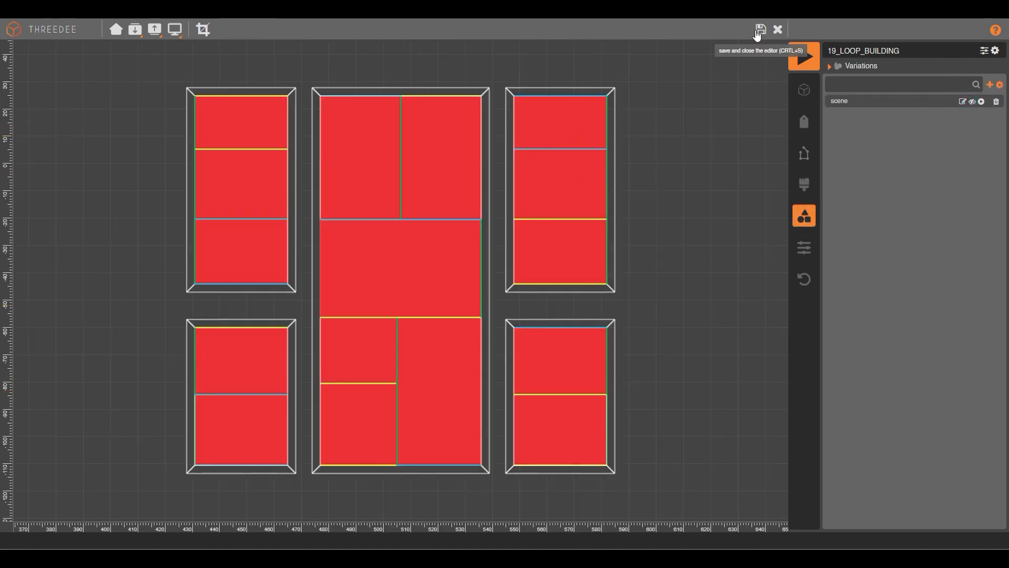
click(777, 29)
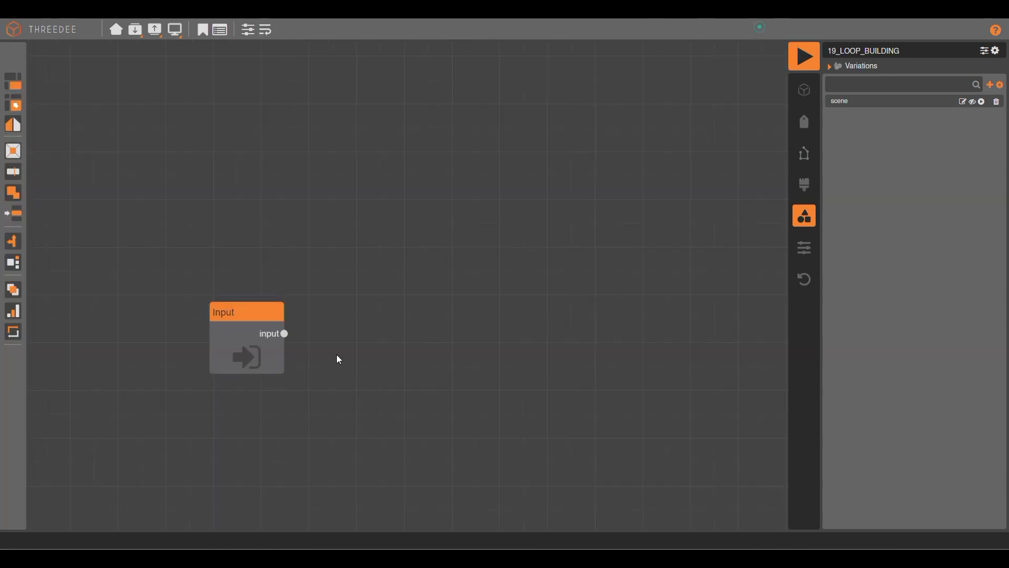
- Add a Select node for south faces after the Input node and space out the Select and LOOP_BUILDING nodes
drag(283, 334, 431, 222)
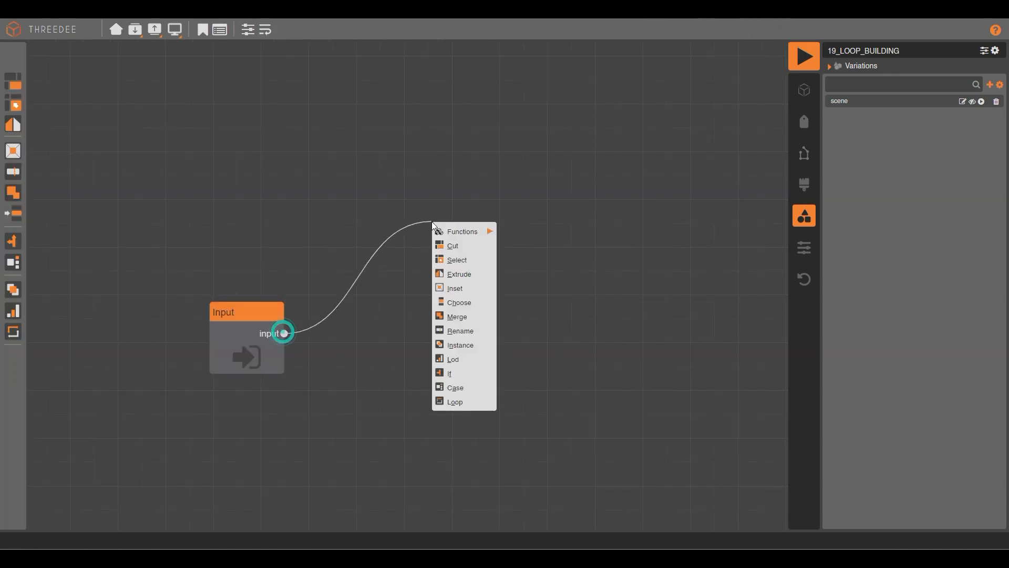
click(469, 257)
click(532, 248)
click(535, 344)
click(591, 390)
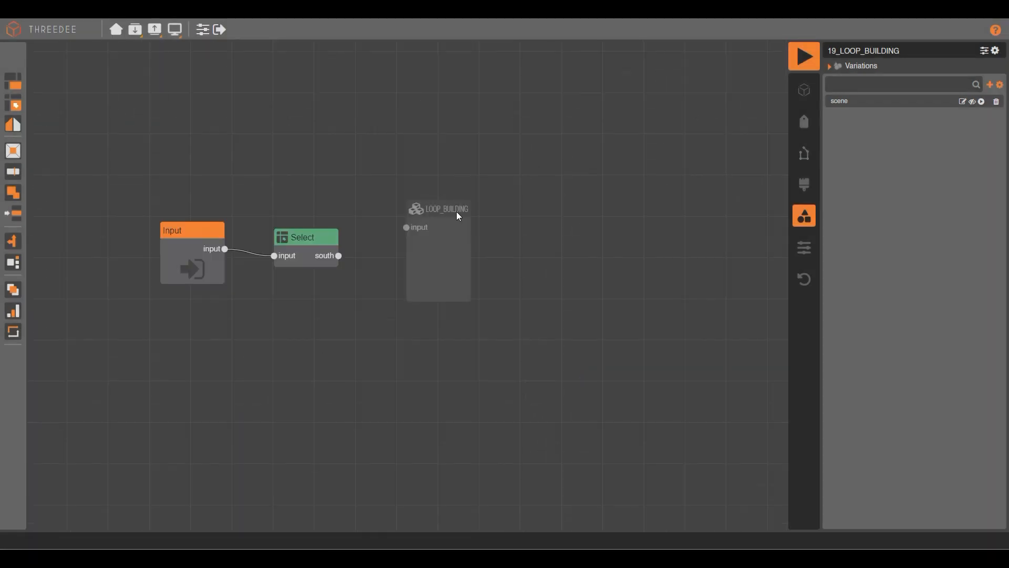
drag(434, 257, 599, 327)
drag(300, 256, 313, 282)
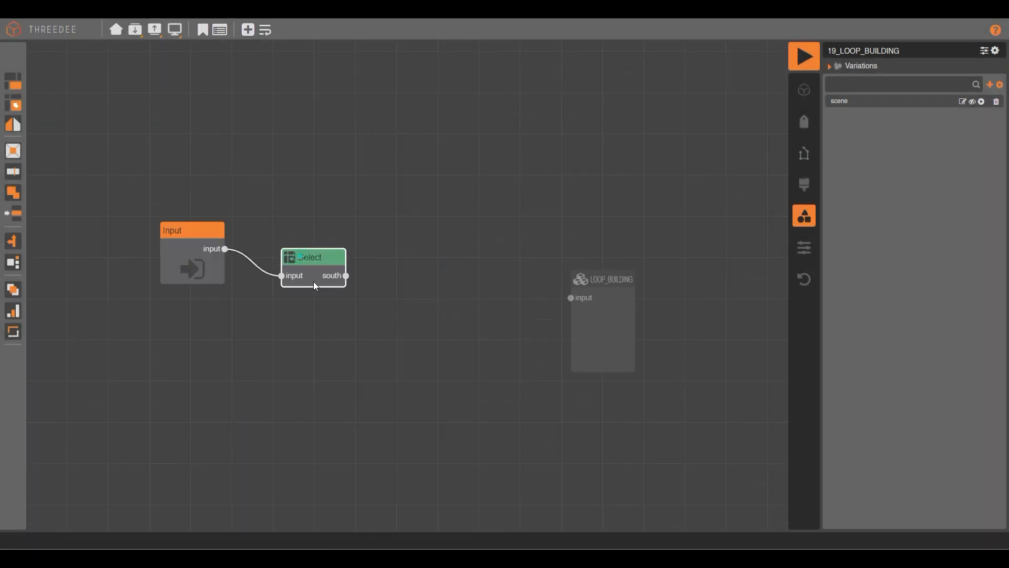
- Add a Rename node to the Select node's south output, with all faces labelled ACCENT
scroll(315, 280, up, 5)
drag(460, 323, 485, 327)
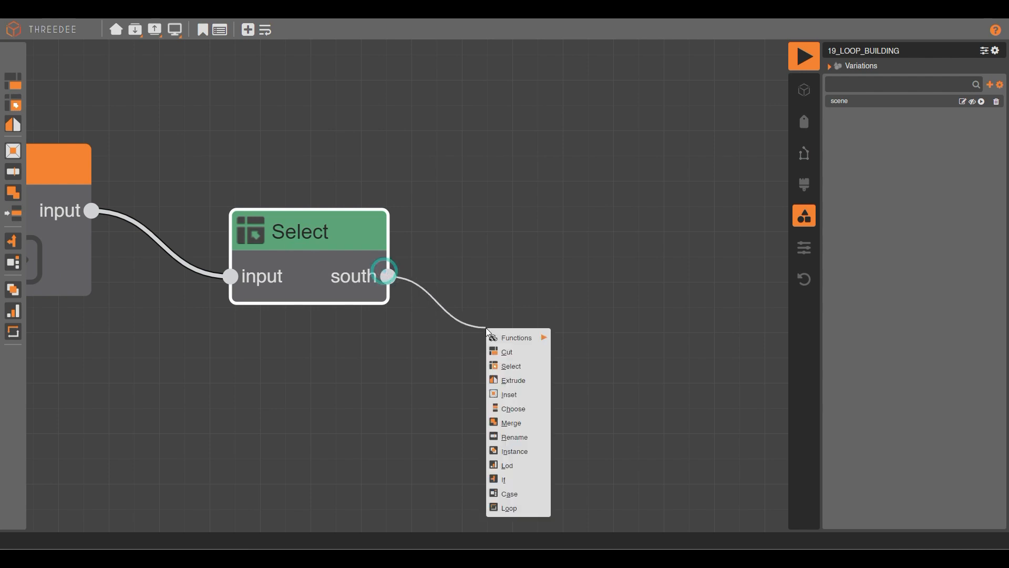
click(532, 443)
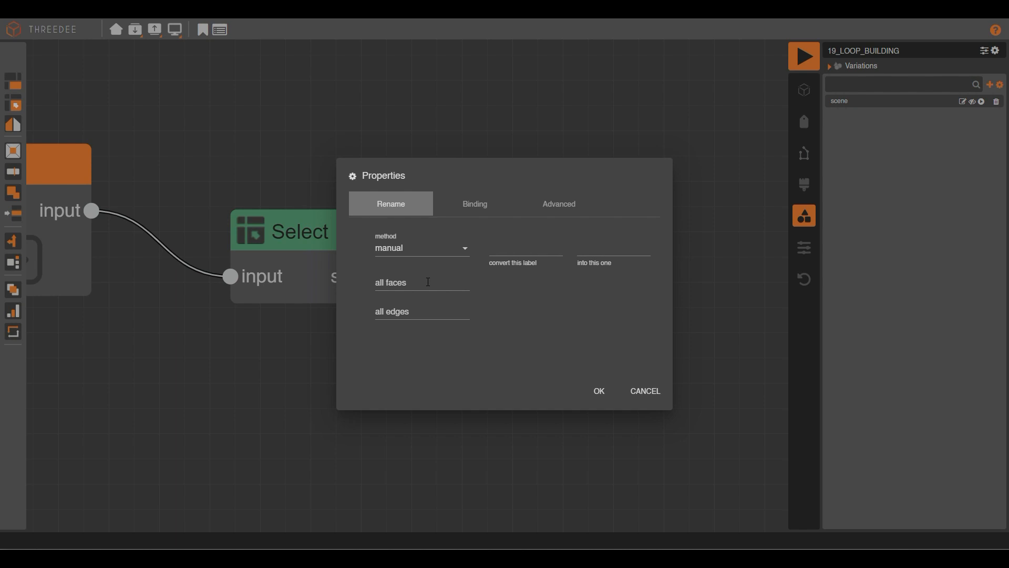
click(428, 282)
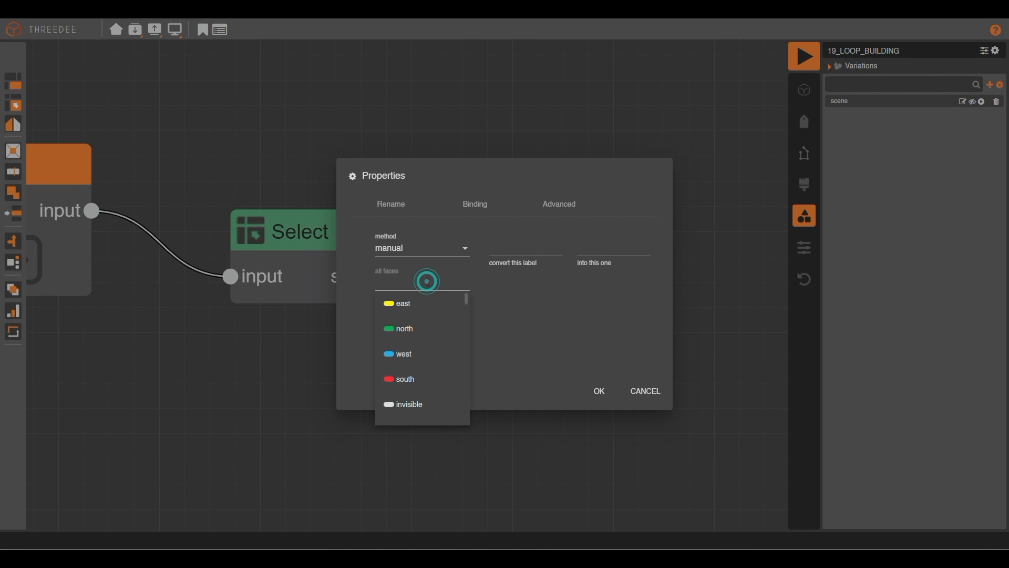
scroll(430, 334, down, 3)
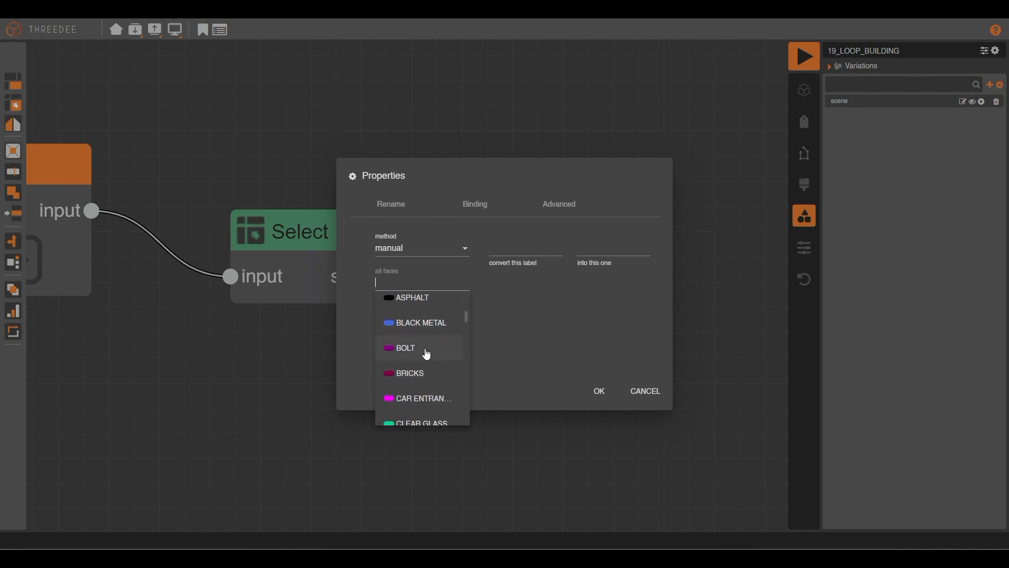
scroll(433, 368, up, 2)
click(430, 377)
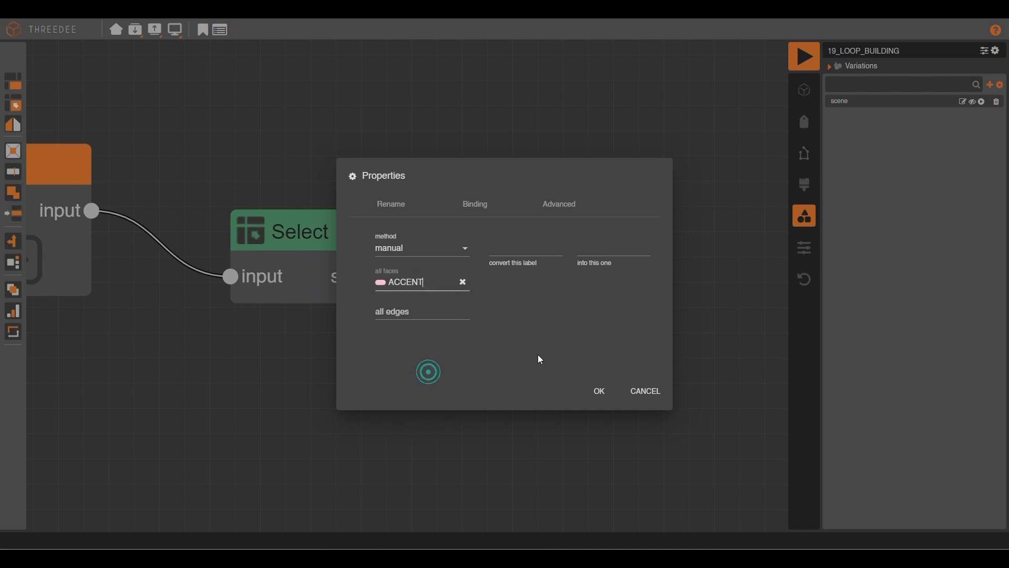
click(598, 391)
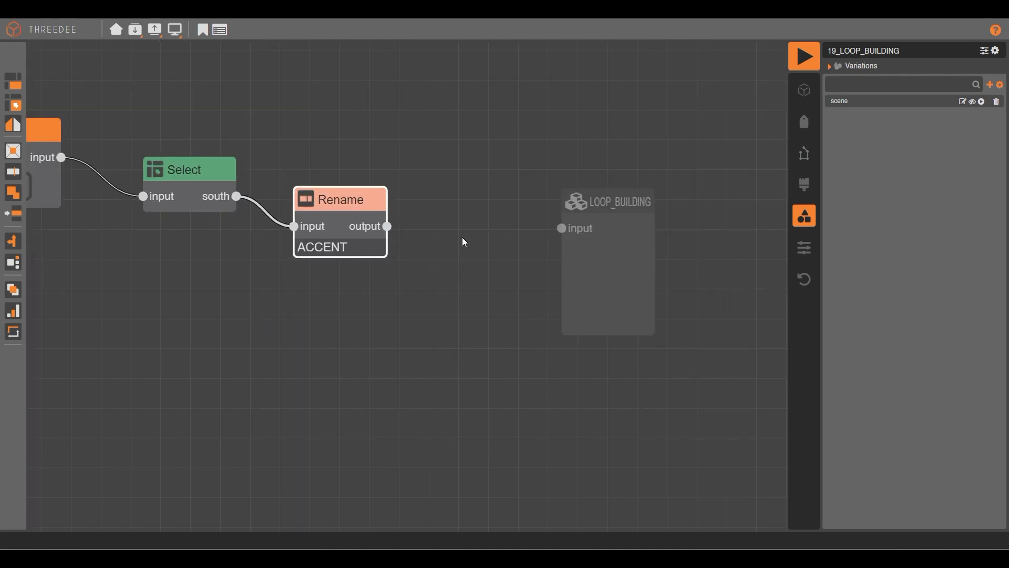
- Change the Rename node's label for all faces to CONCRETE
double_click(346, 212)
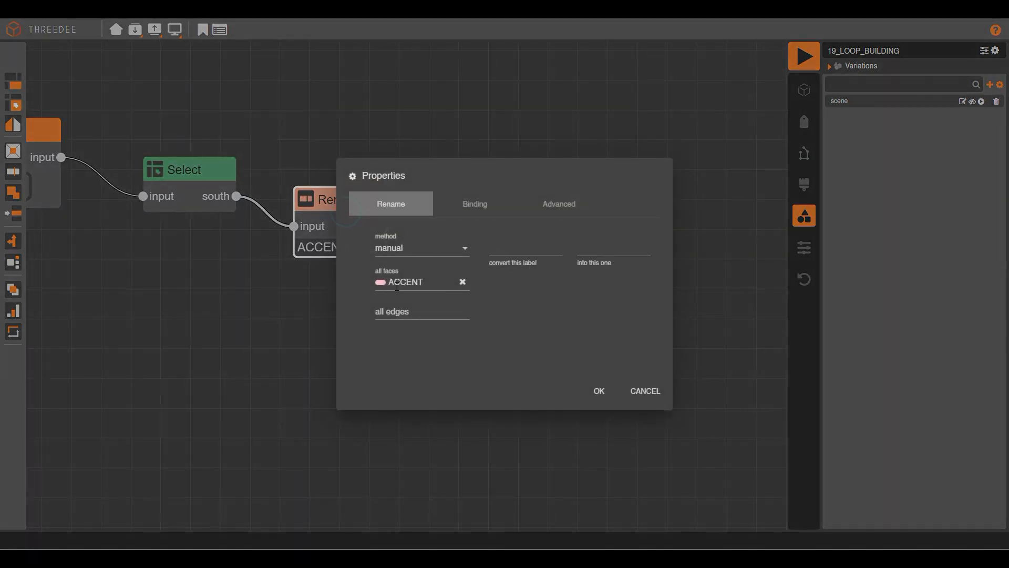
click(463, 283)
text(C)
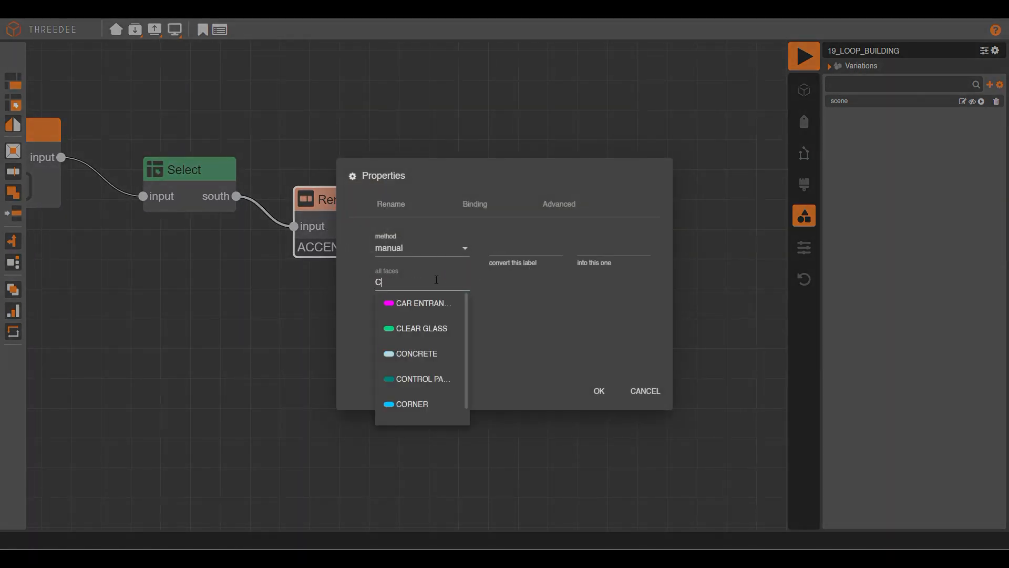
click(434, 366)
click(597, 396)
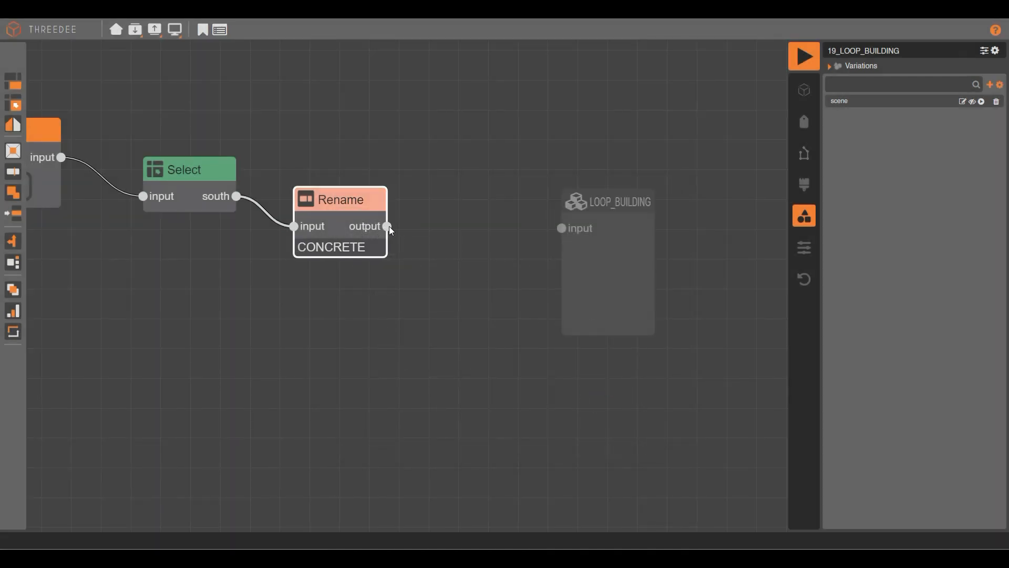
- Add an Inset node with a distance of 3 to the Rename node's output
drag(389, 226, 432, 156)
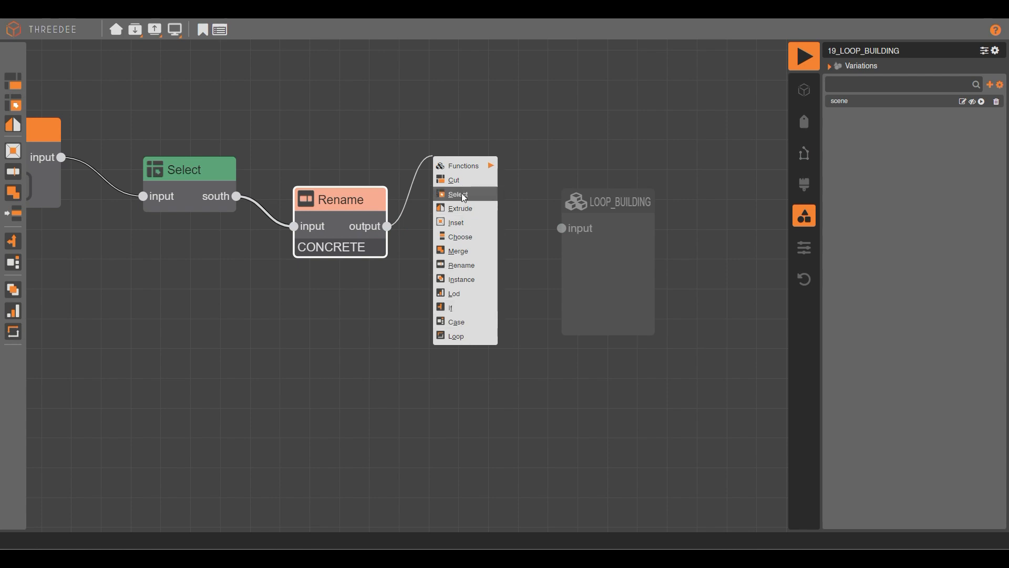
click(455, 223)
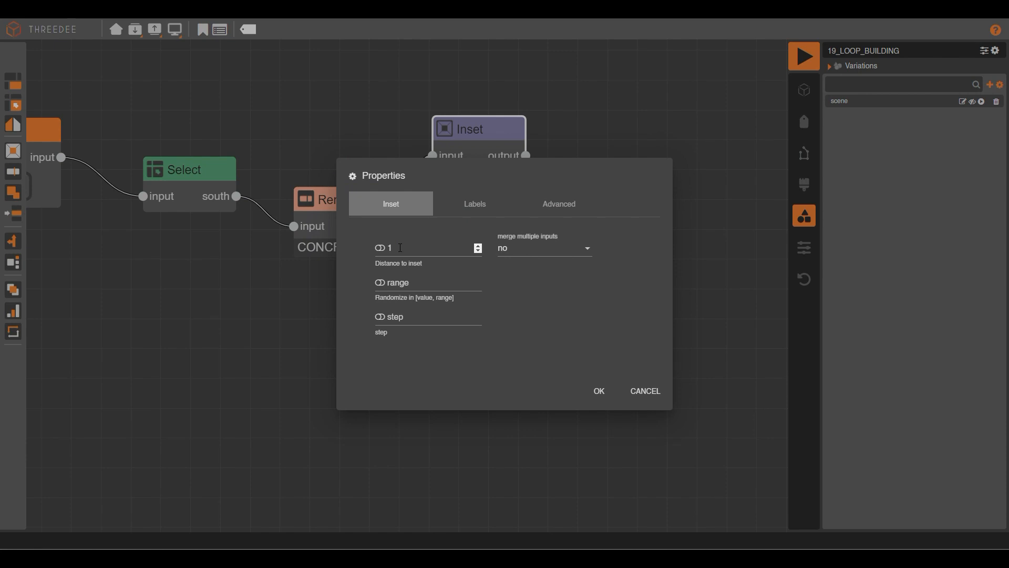
double_click(407, 247)
text(3)
click(596, 387)
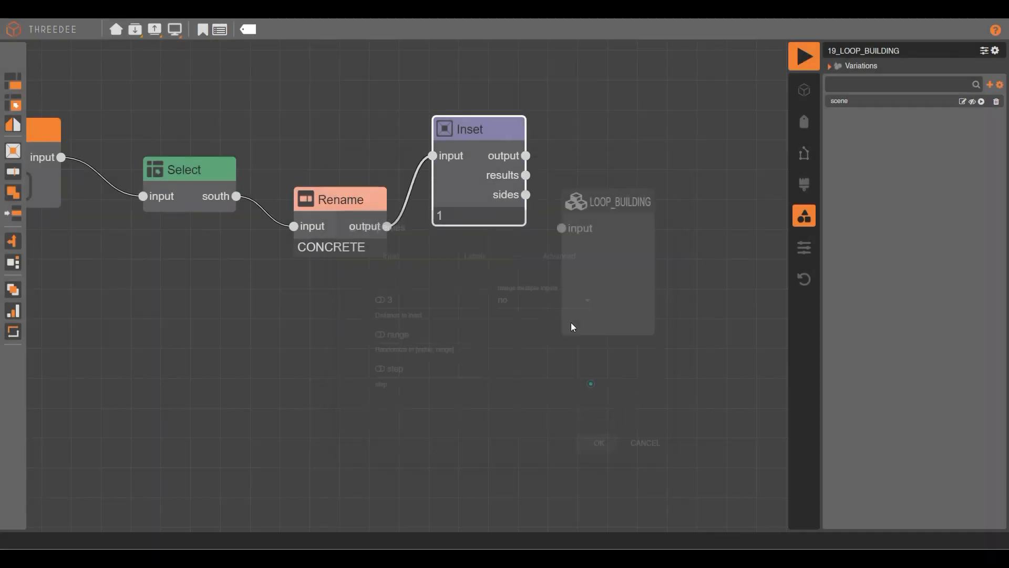
- Move the LOOP_BUILDING node aside and connect the Inset node's results output to its input
drag(590, 255, 650, 264)
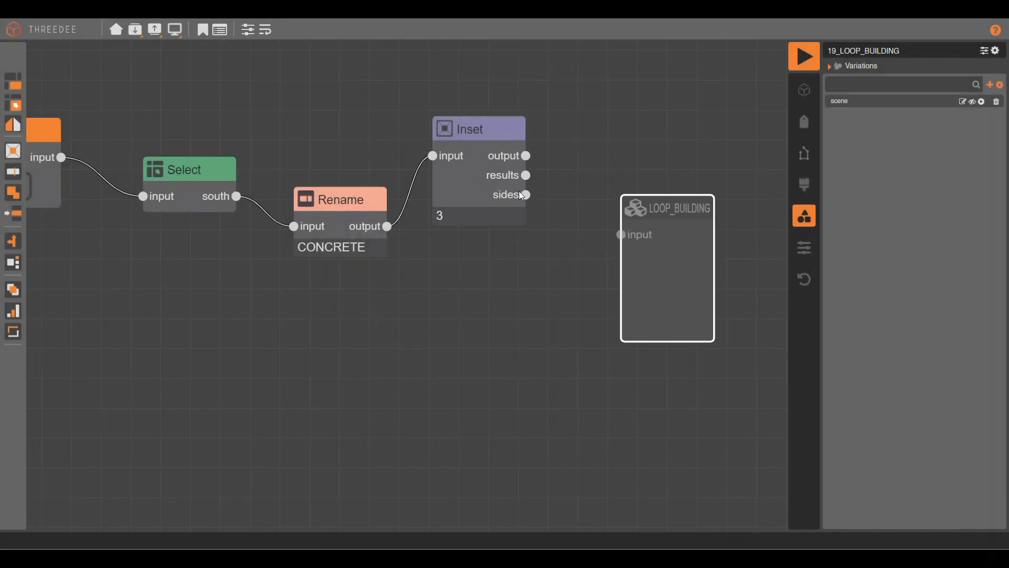
drag(606, 229, 626, 239)
scroll(575, 385, down, 3)
scroll(549, 245, up, 2)
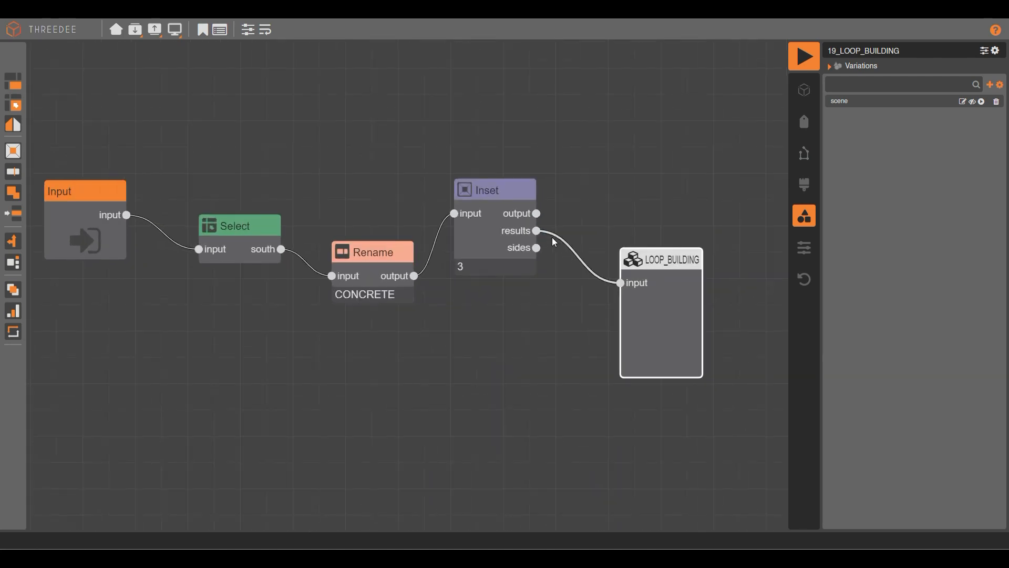
- Add a Rename node to the Inset node's sides output, with all faces labelled CONCRETE
drag(537, 247, 610, 133)
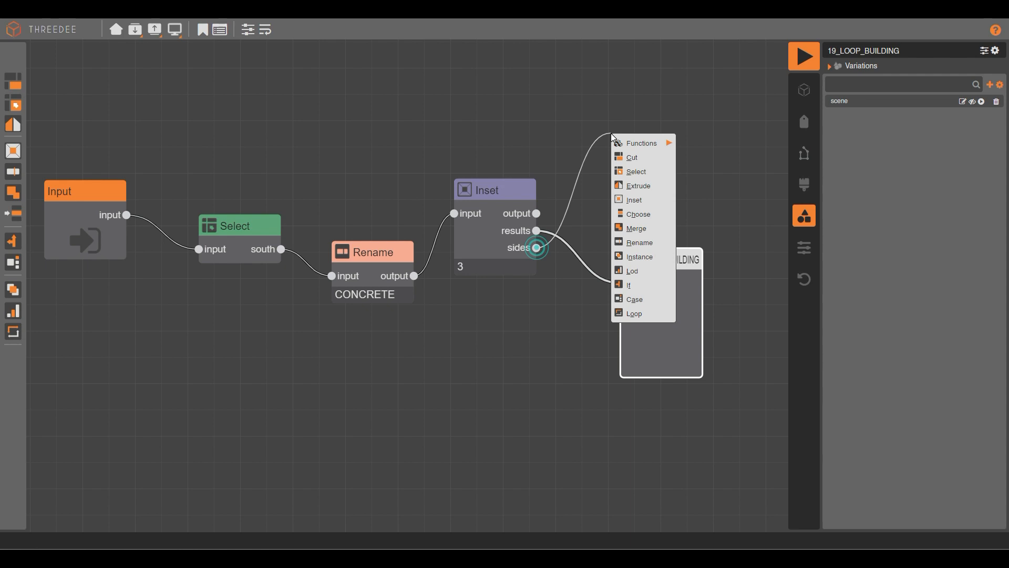
click(658, 242)
click(403, 282)
text(C)
click(432, 360)
click(590, 390)
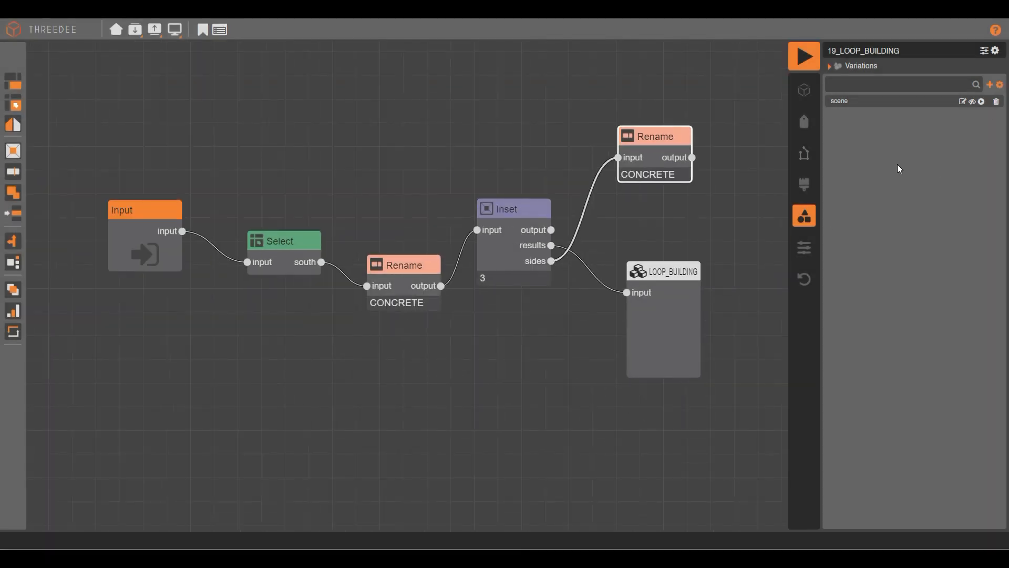
- Generate the scene variation and examine the towers on all its plots from several sides
click(981, 102)
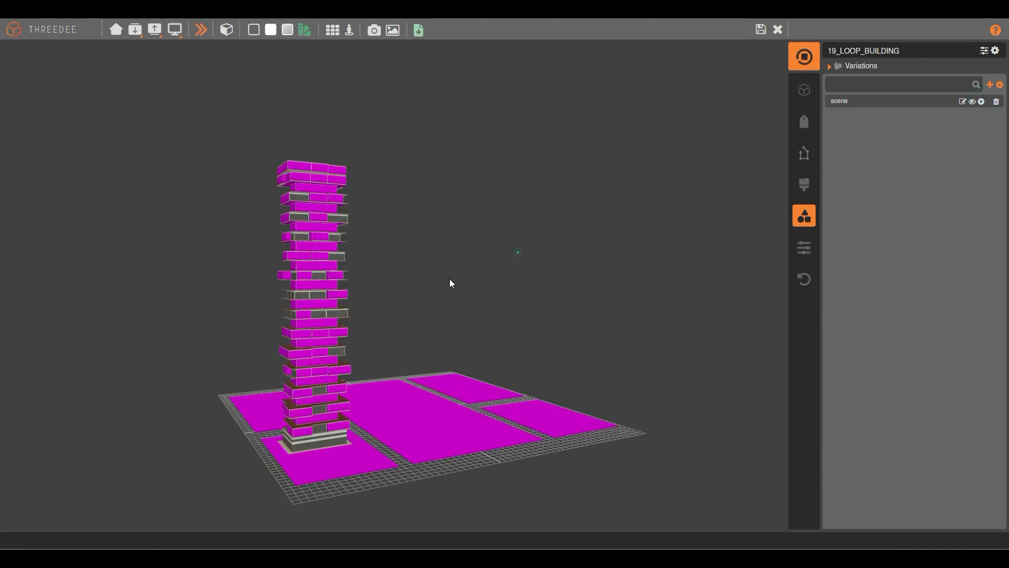
right_drag(354, 345, 385, 306)
scroll(344, 363, up, 4)
scroll(344, 362, down, 2)
drag(343, 363, 490, 358)
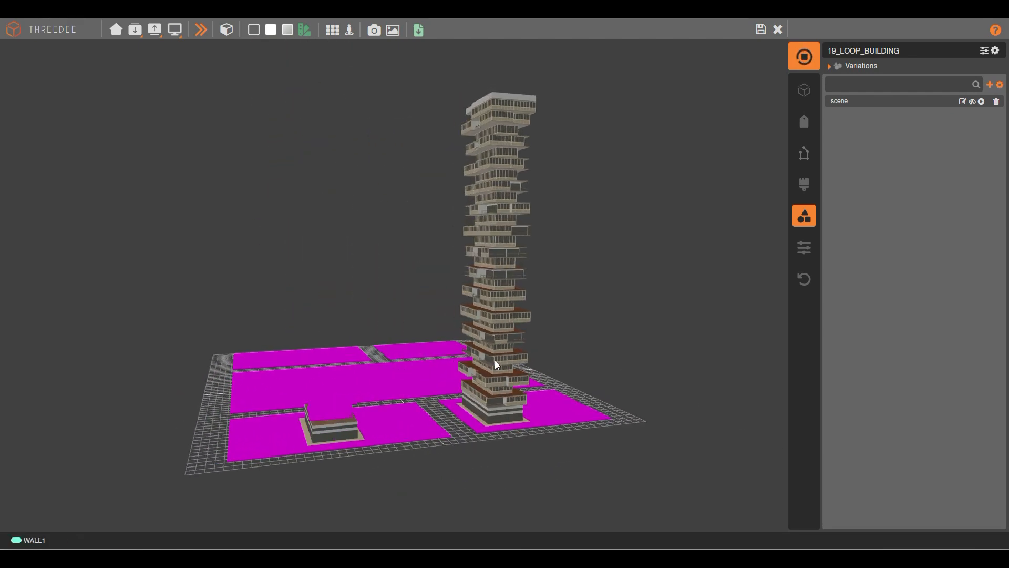
drag(371, 348, 380, 329)
right_drag(409, 323, 425, 336)
drag(519, 350, 458, 396)
scroll(510, 314, up, 5)
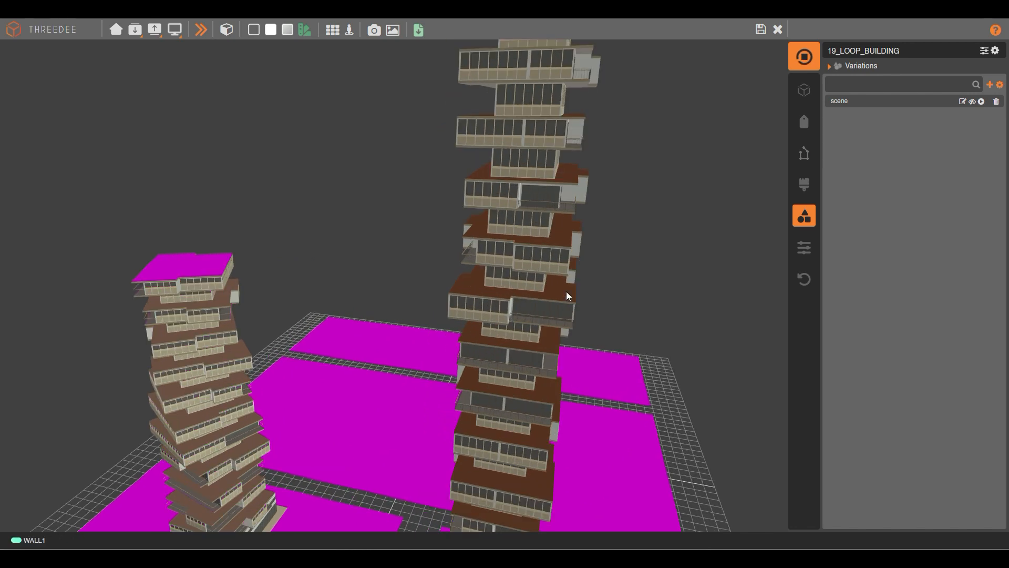
scroll(393, 359, down, 5)
drag(396, 363, 508, 322)
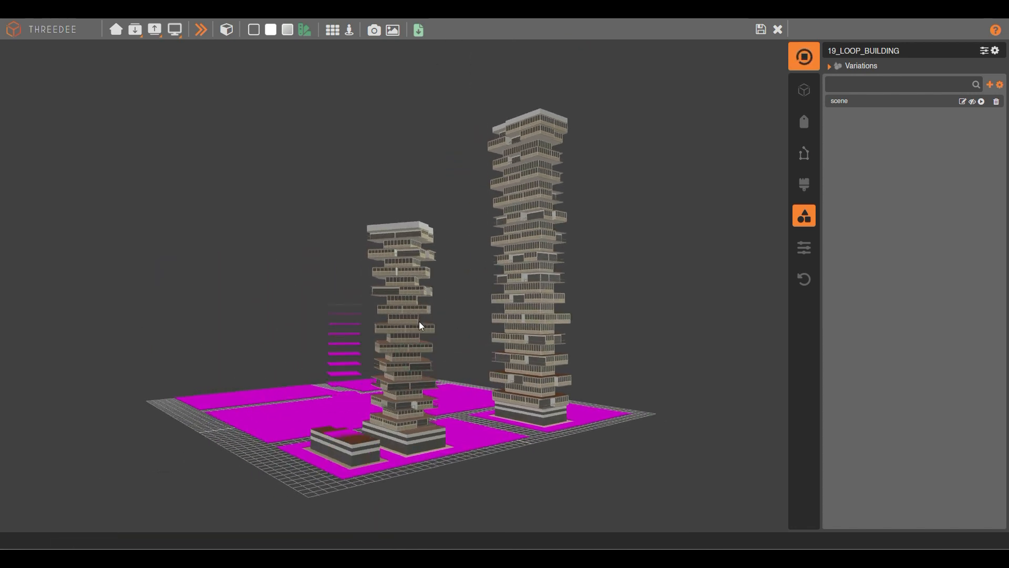
drag(396, 297, 452, 320)
drag(553, 325, 439, 295)
right_drag(440, 297, 464, 288)
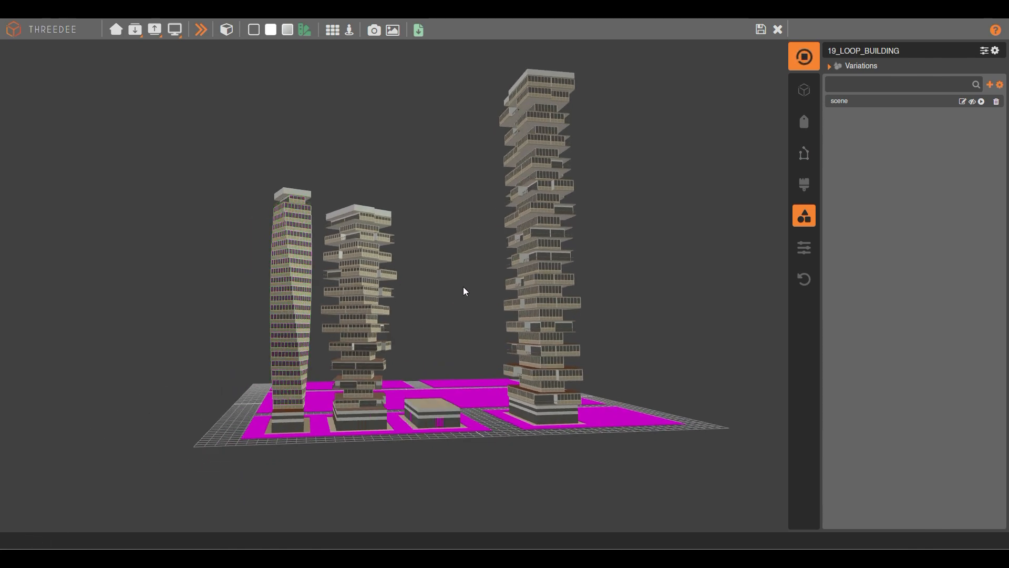
drag(449, 288, 189, 245)
drag(418, 277, 439, 364)
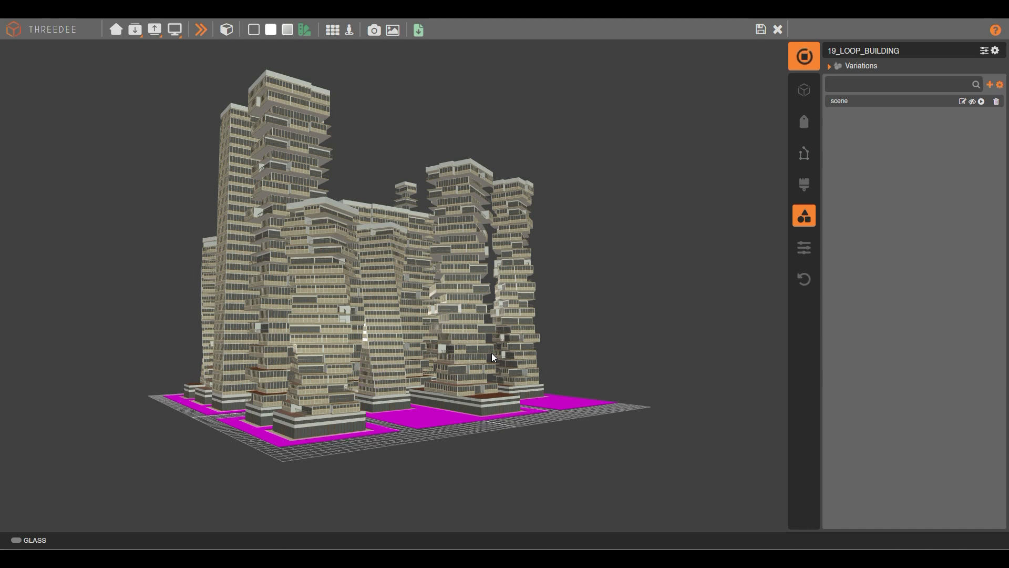
drag(399, 298, 502, 309)
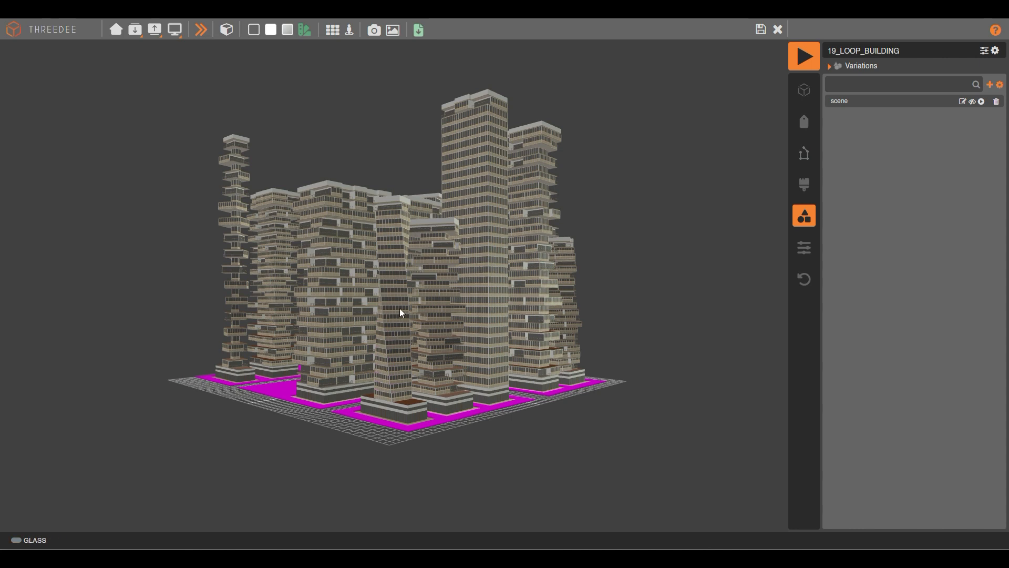
click(391, 292)
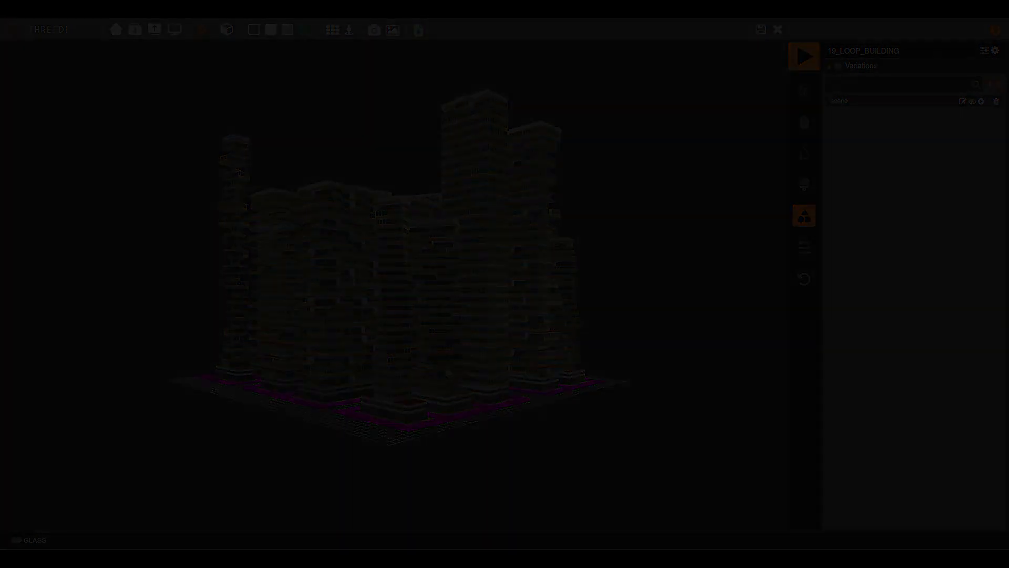